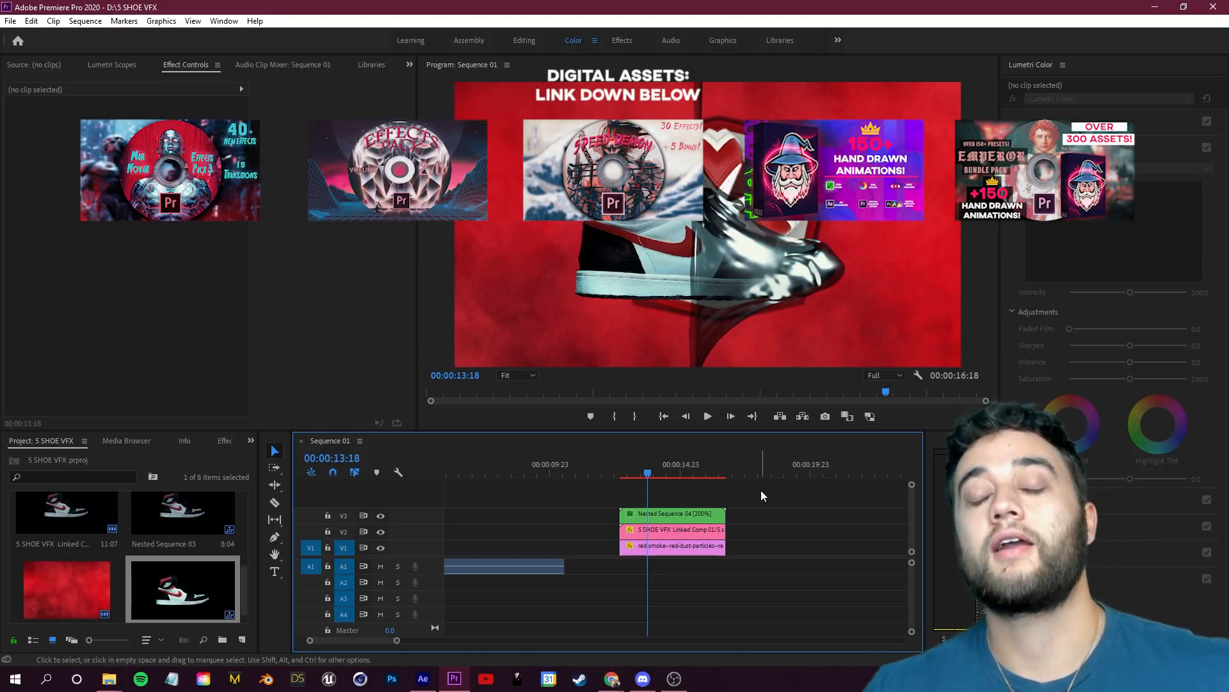
Step: Browse the YouTube search results for videos about shooting shoe commercials at home
scroll(774, 505, up, 2)
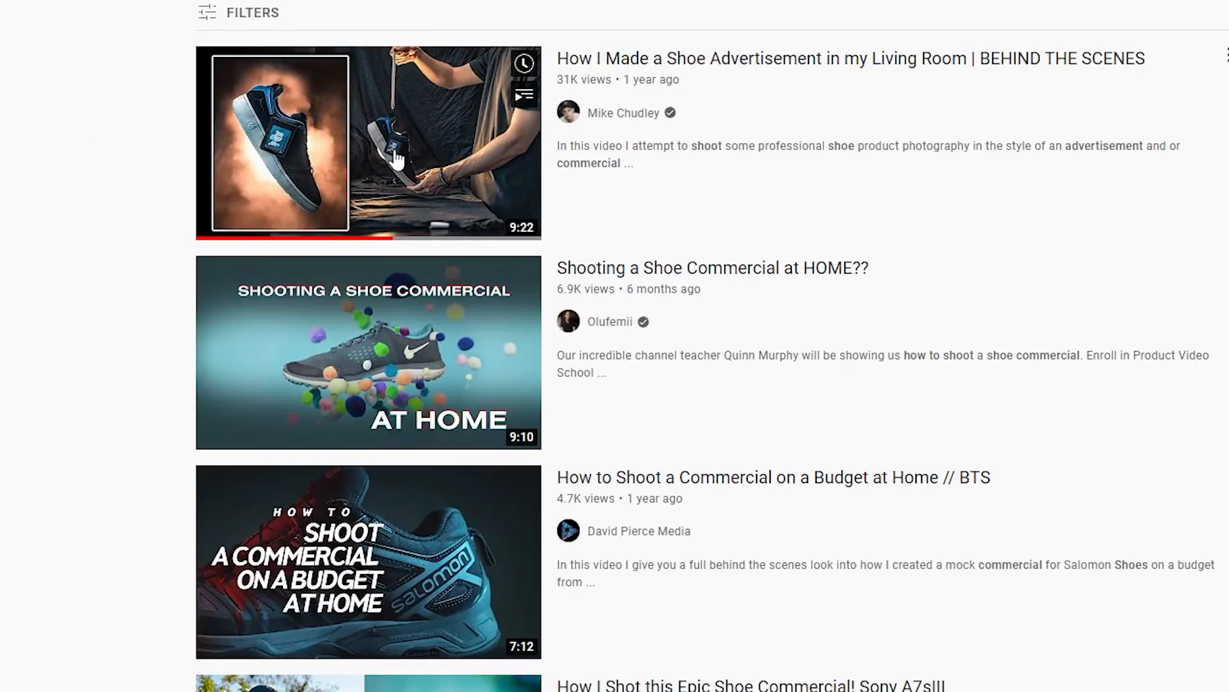
scroll(175, 169, down, 6)
scroll(174, 168, down, 5)
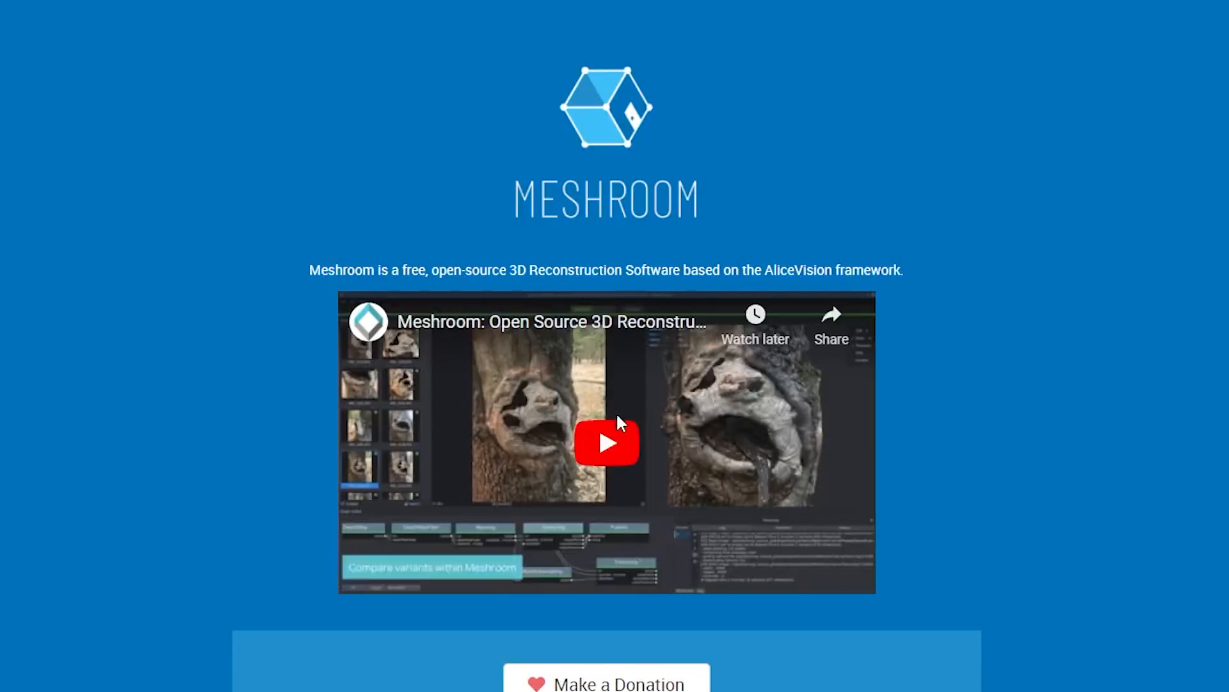
Step: Play the introduction video on the Meshroom website and skim through its early part
click(386, 568)
click(409, 575)
click(377, 553)
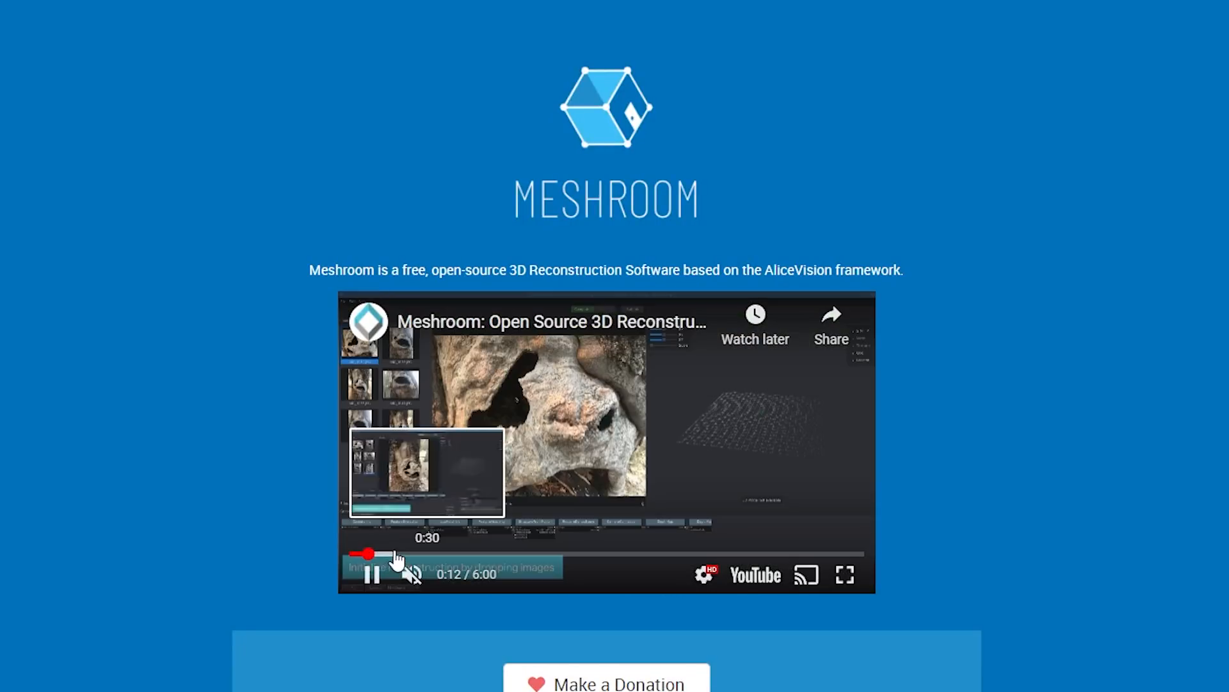
click(425, 553)
Step: Review the RealityCapture pricing plans on its website
scroll(192, 602, down, 9)
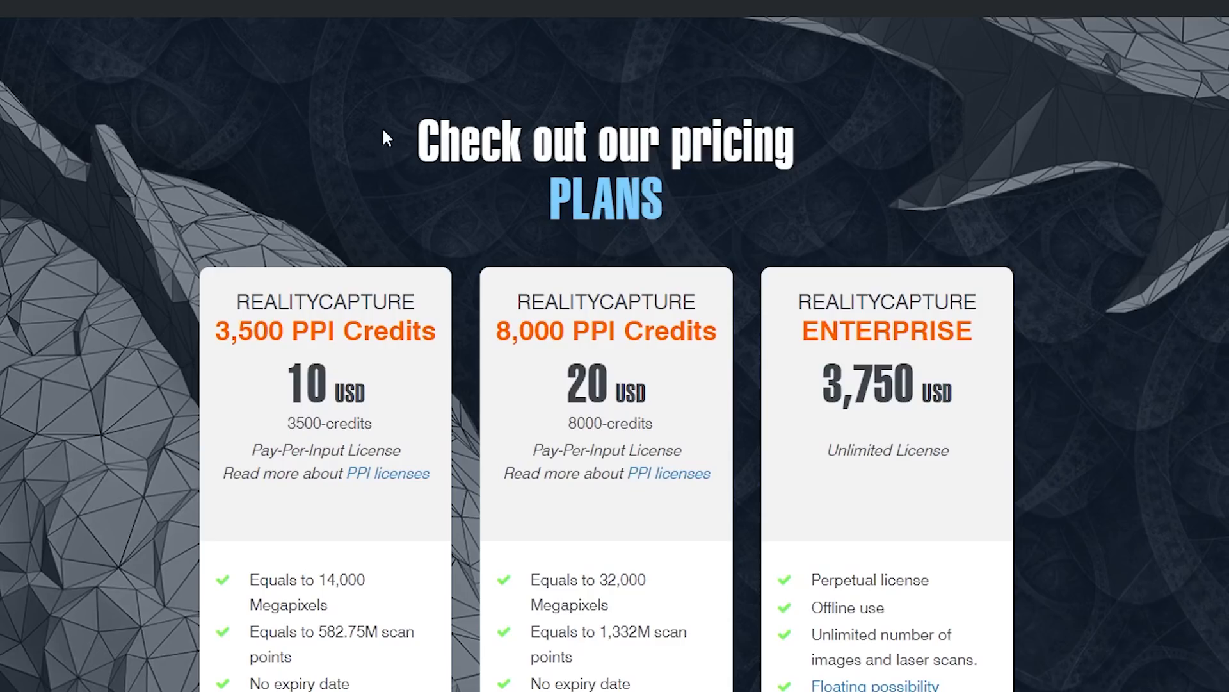
scroll(229, 201, down, 2)
scroll(448, 236, up, 2)
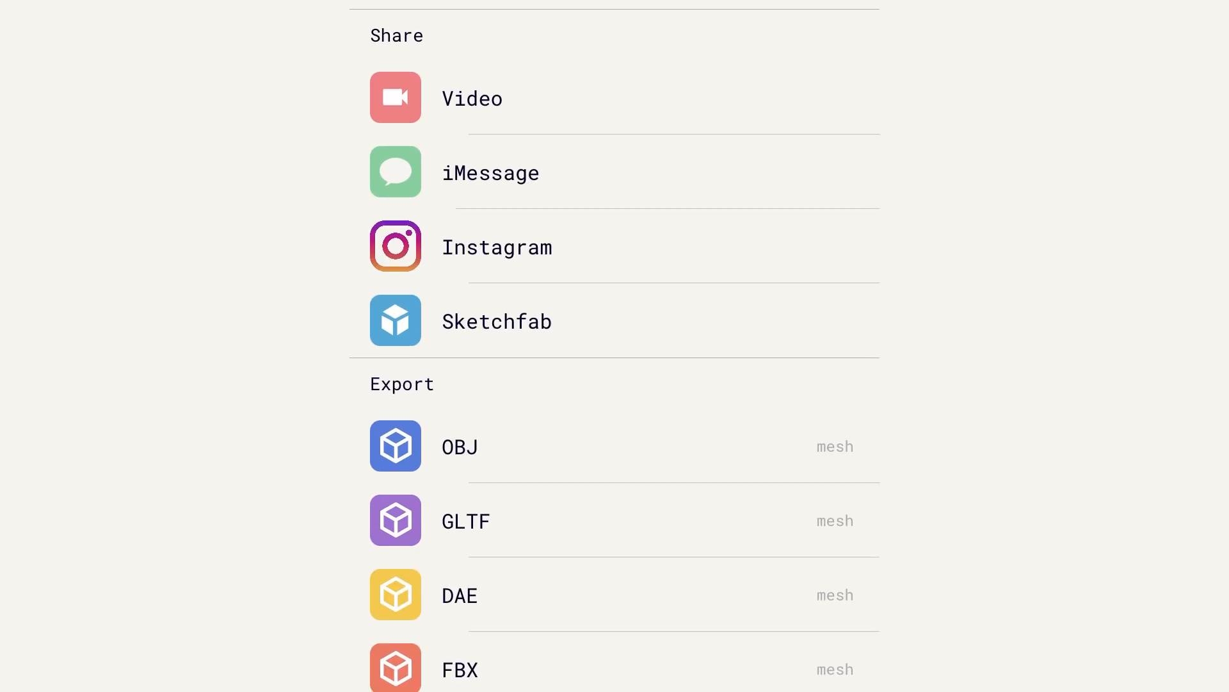
Step: Look through the 3D scanning app's sharing options and its mesh and point cloud export formats
scroll(615, 346, down, 8)
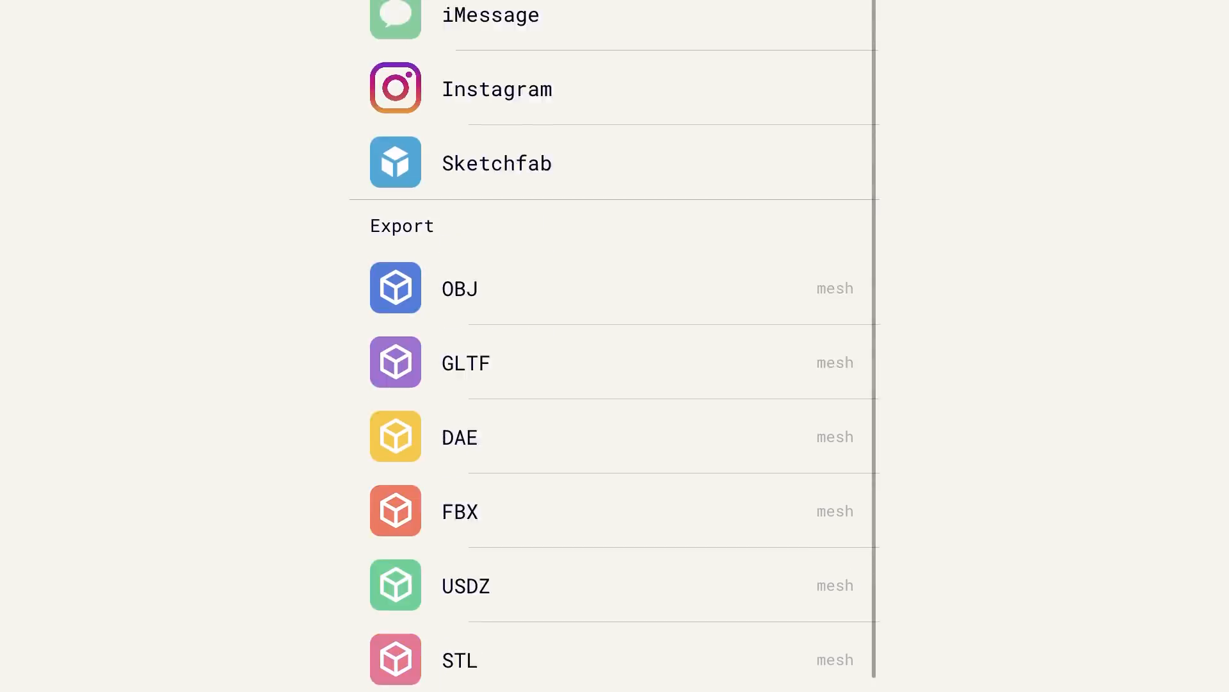
scroll(615, 346, up, 8)
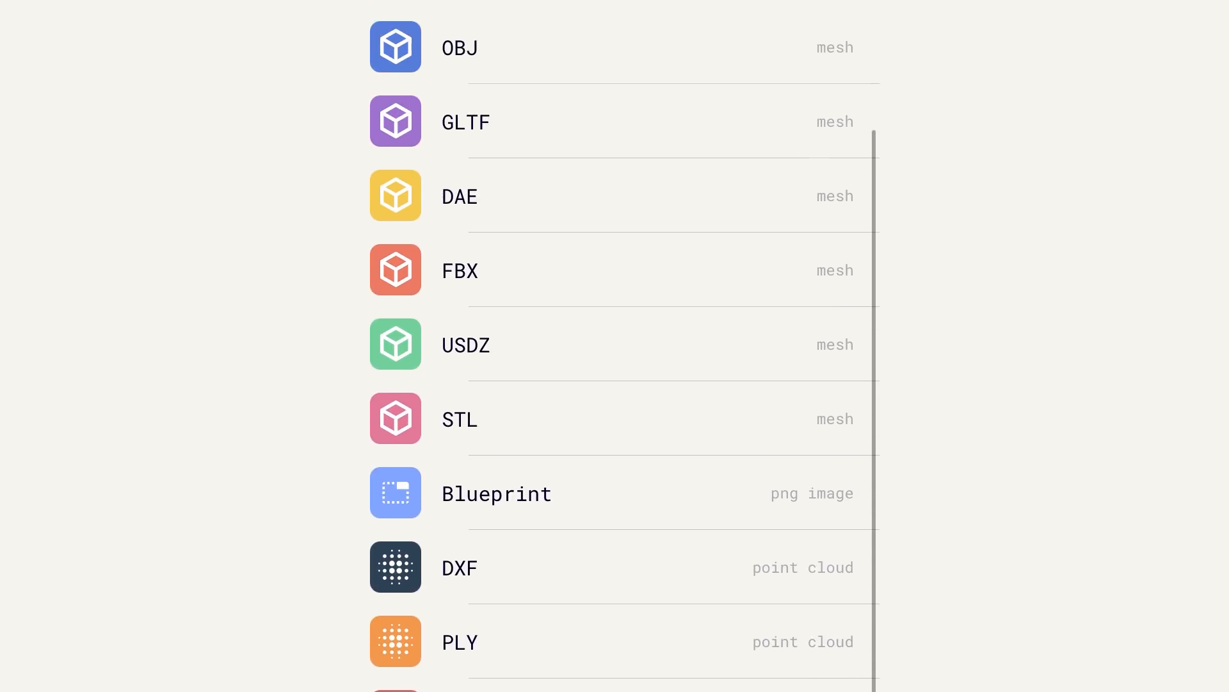
scroll(615, 346, up, 1)
scroll(614, 346, down, 1)
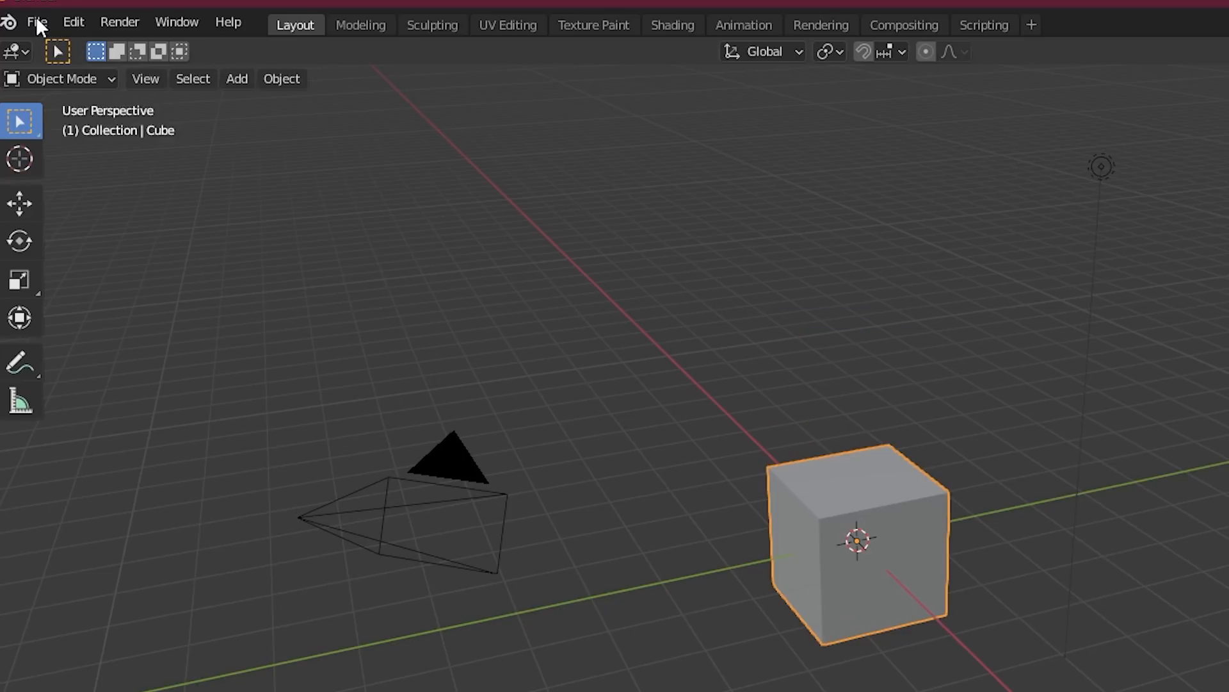
Step: In Blender, import the scanned shoe model as a Wavefront (.obj) file
click(37, 20)
mouse_move(191, 324)
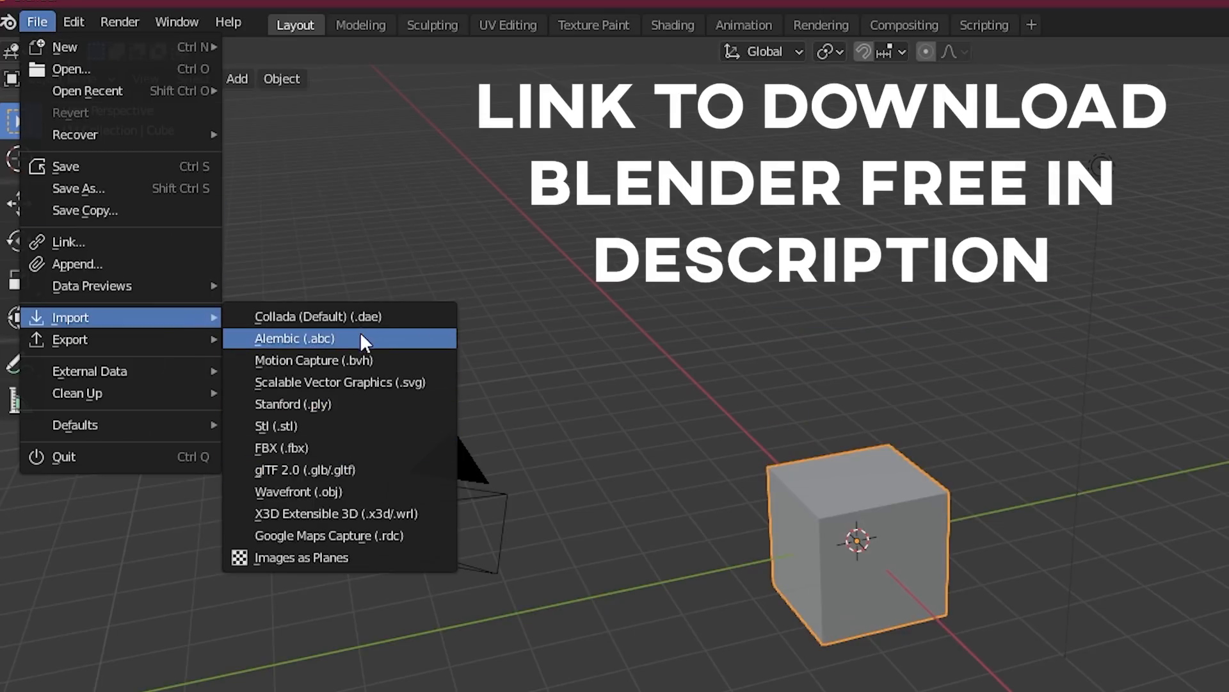
click(362, 491)
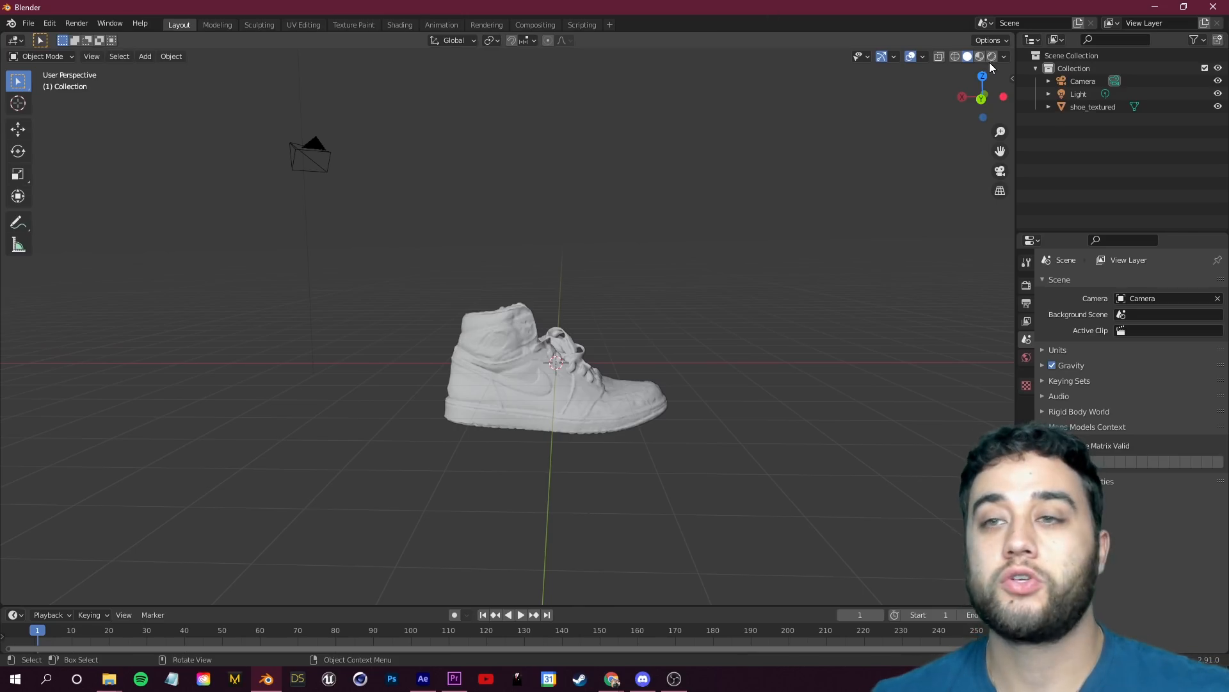
Step: Switch the viewport to rendered shading and inspect the textured shoe model
click(992, 57)
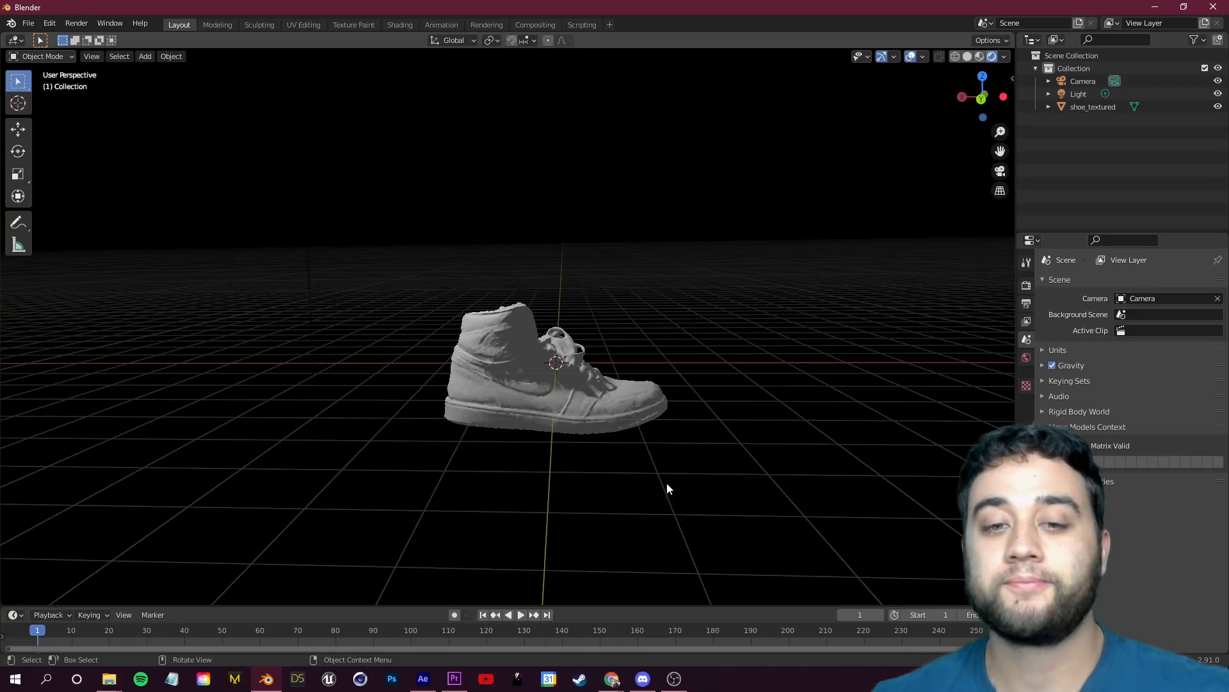
drag(666, 483, 770, 379)
scroll(560, 414, up, 5)
scroll(712, 452, down, 2)
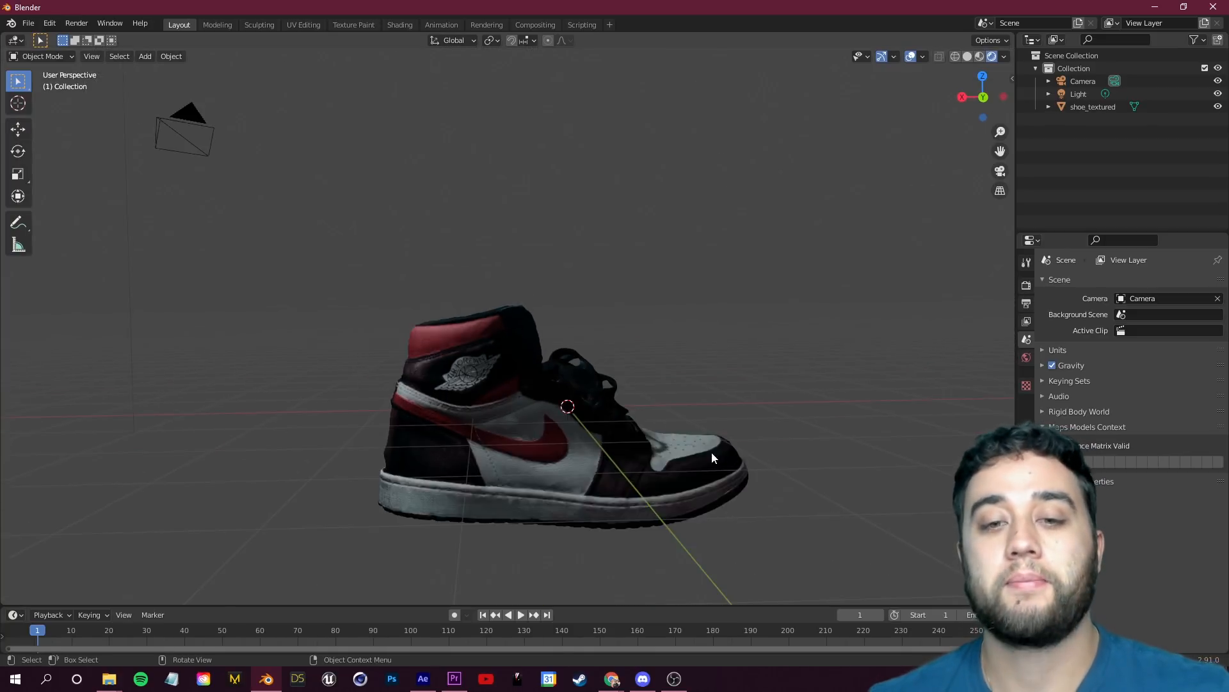
scroll(712, 452, down, 3)
drag(711, 419, 693, 413)
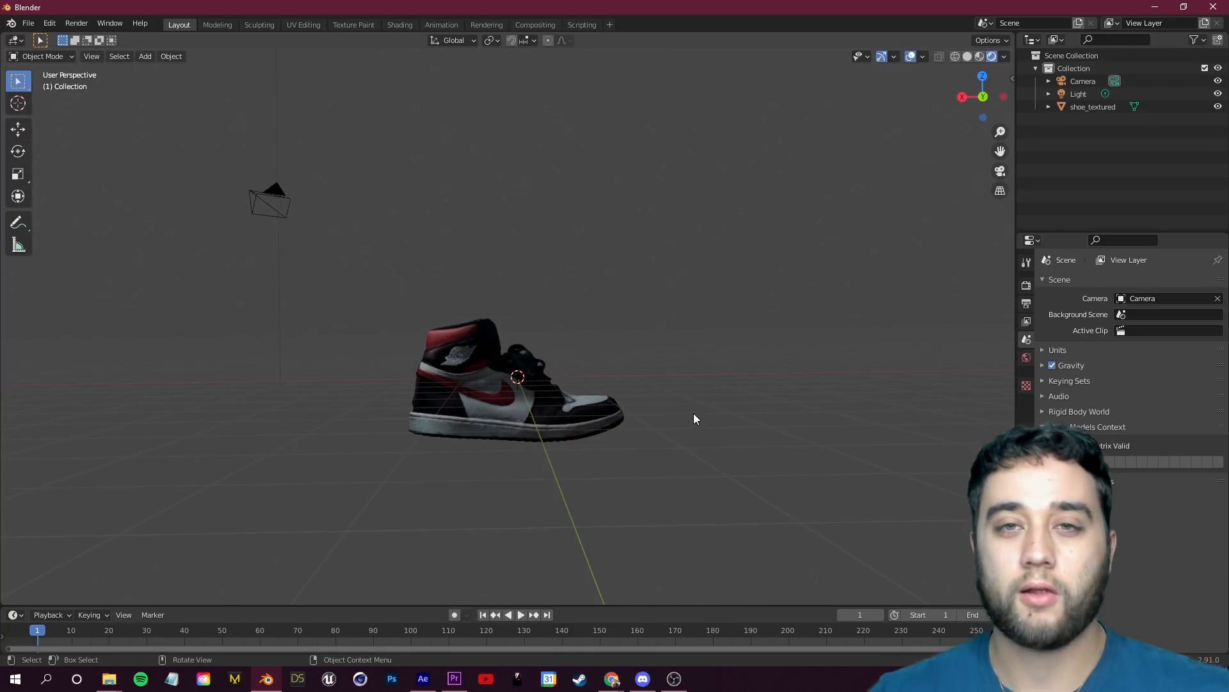
scroll(693, 413, up, 2)
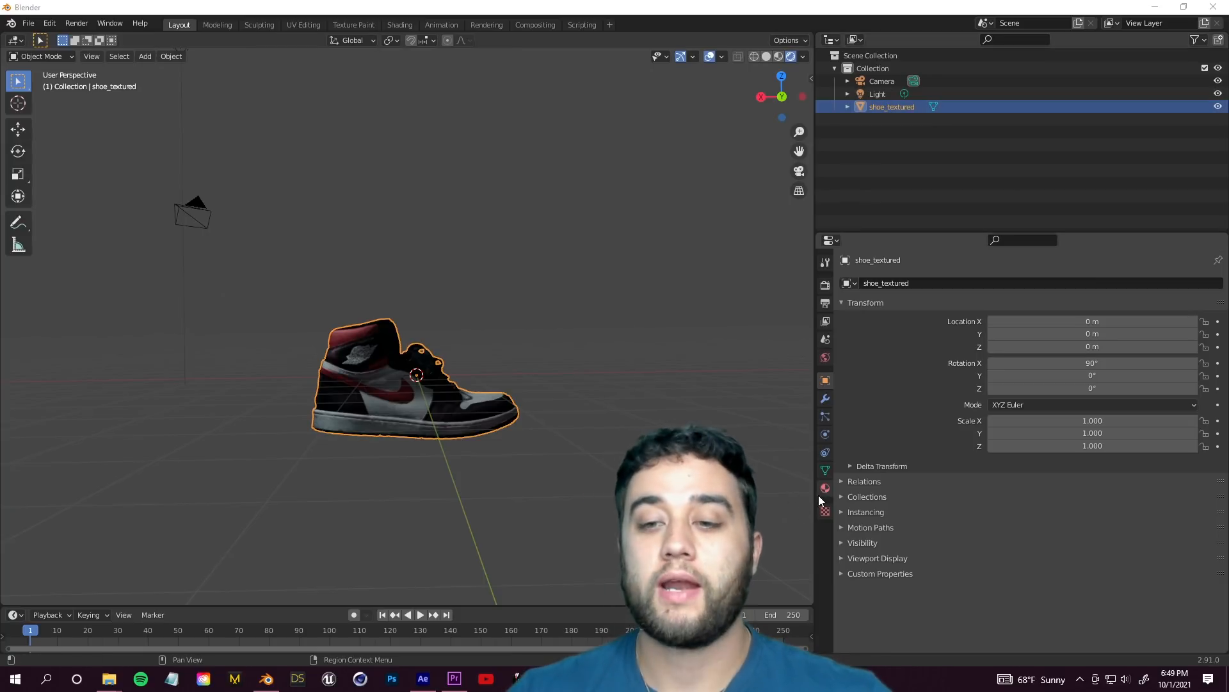
Step: Open the shoe's material settings and examine the model and texture files in the Sep29,5-38PM-poly folder
click(825, 490)
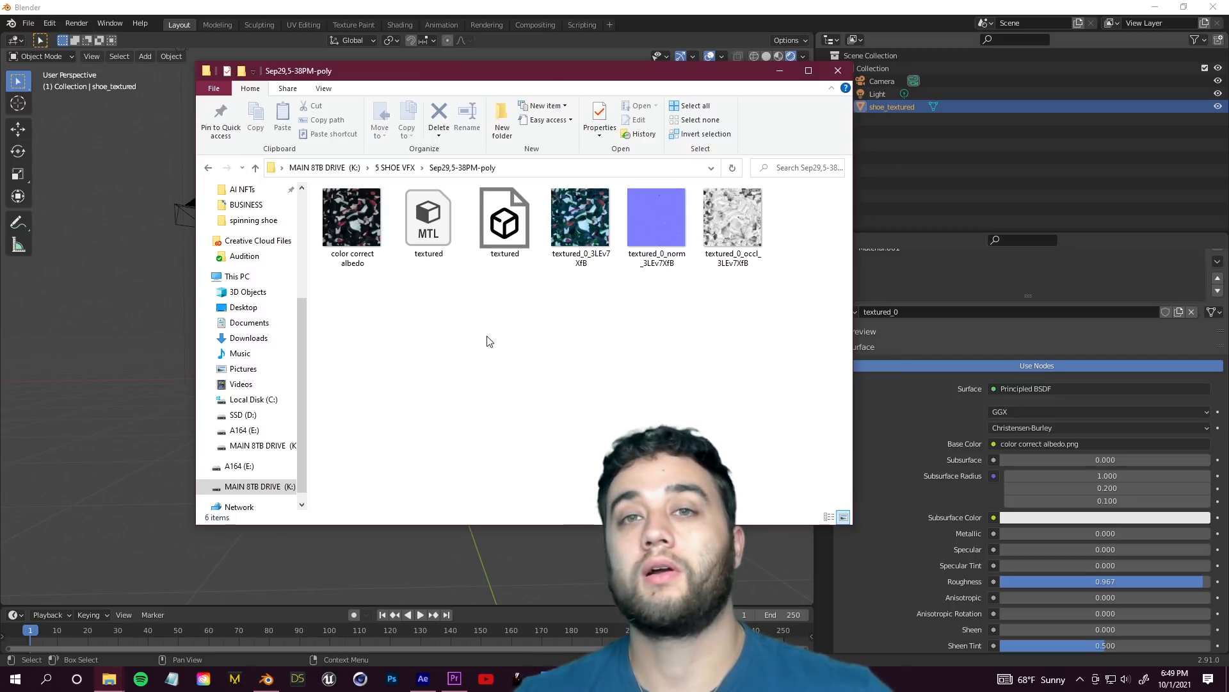
click(497, 231)
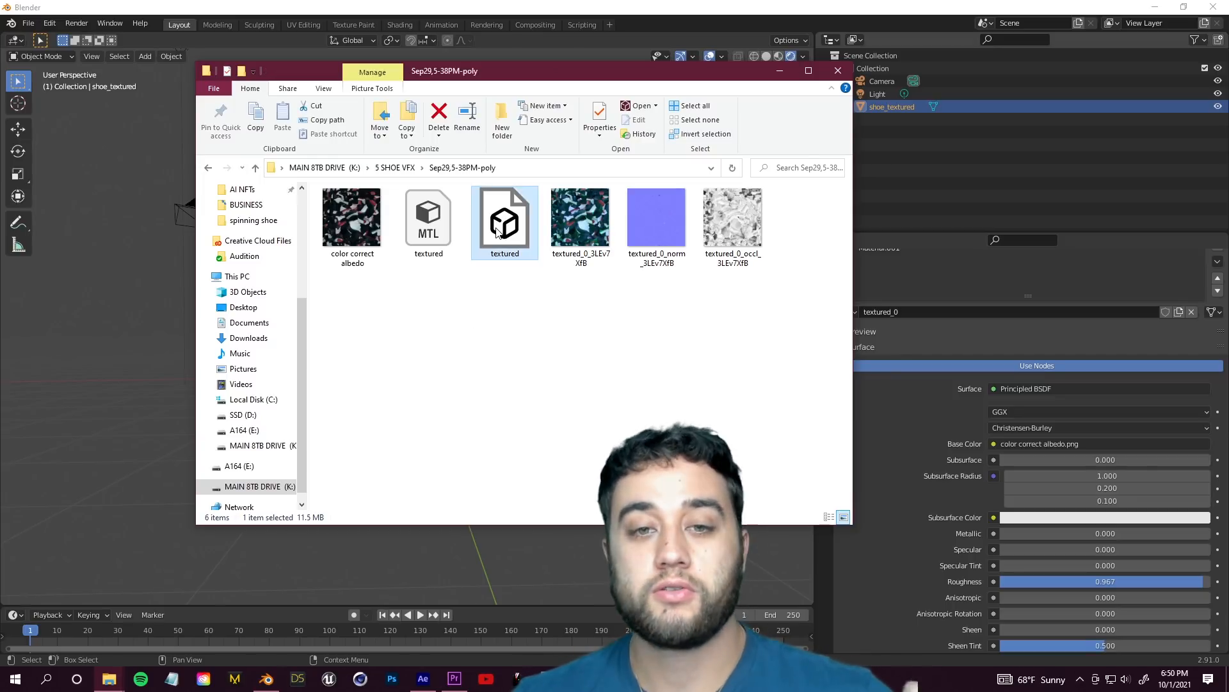
click(552, 258)
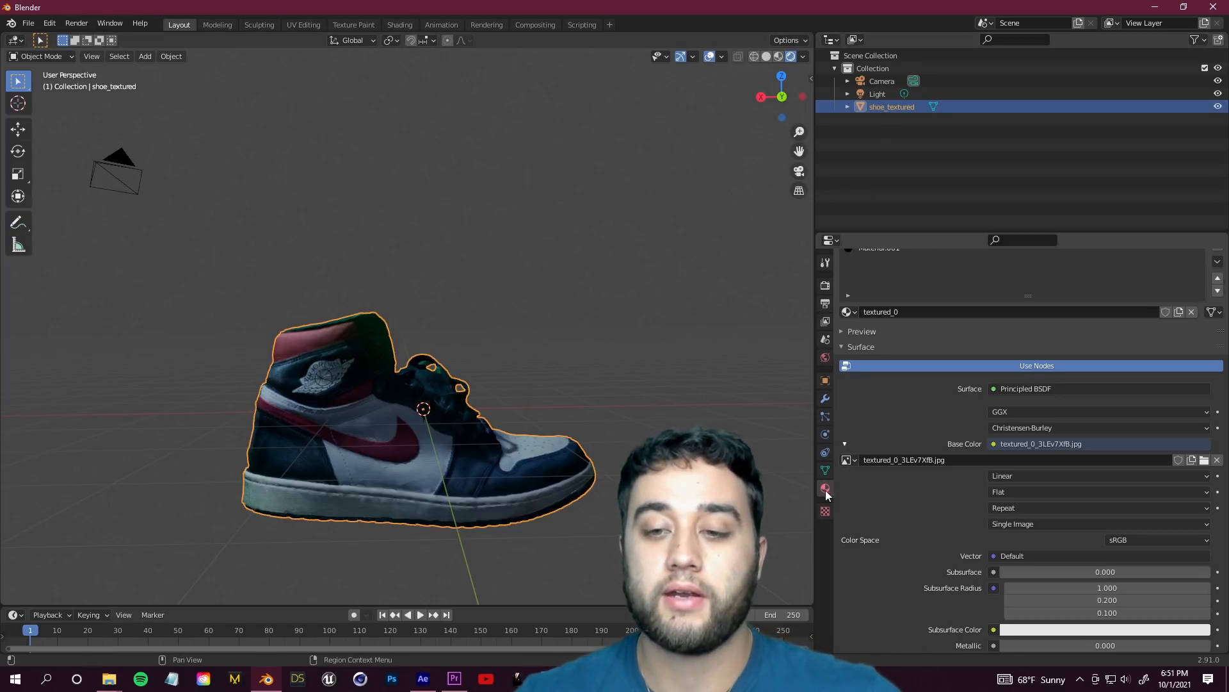
Step: Replace the shoe material's base color image with color correct albedo.png
click(1204, 459)
click(536, 217)
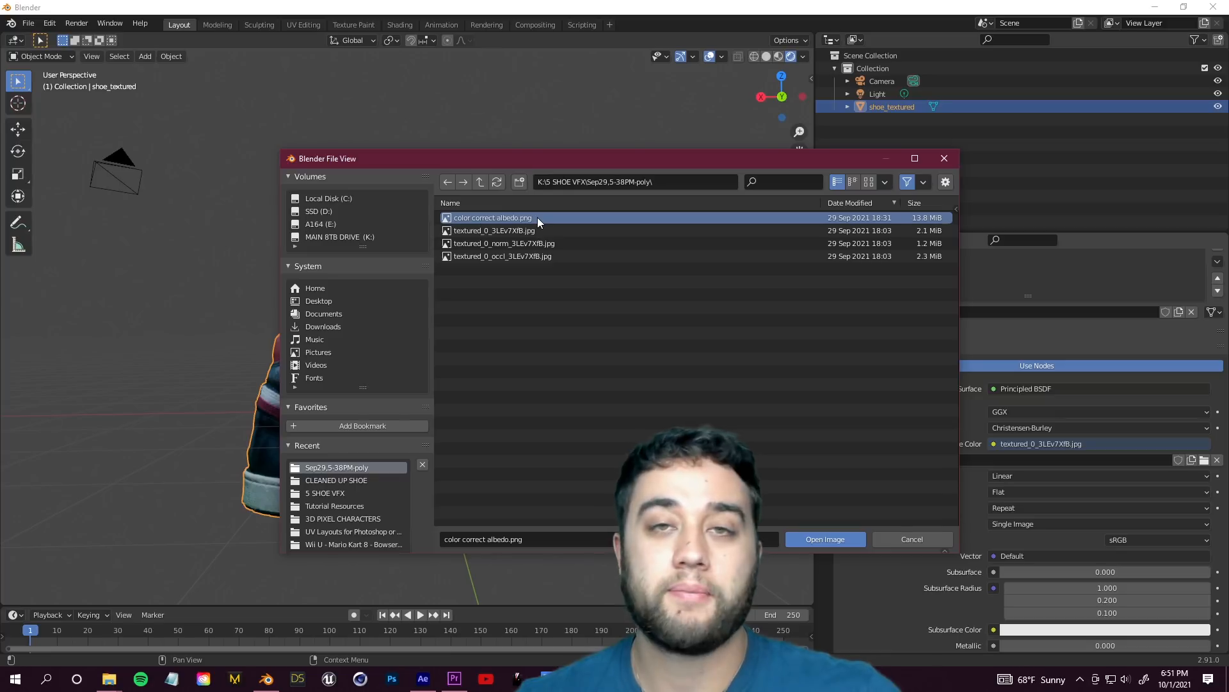
click(823, 539)
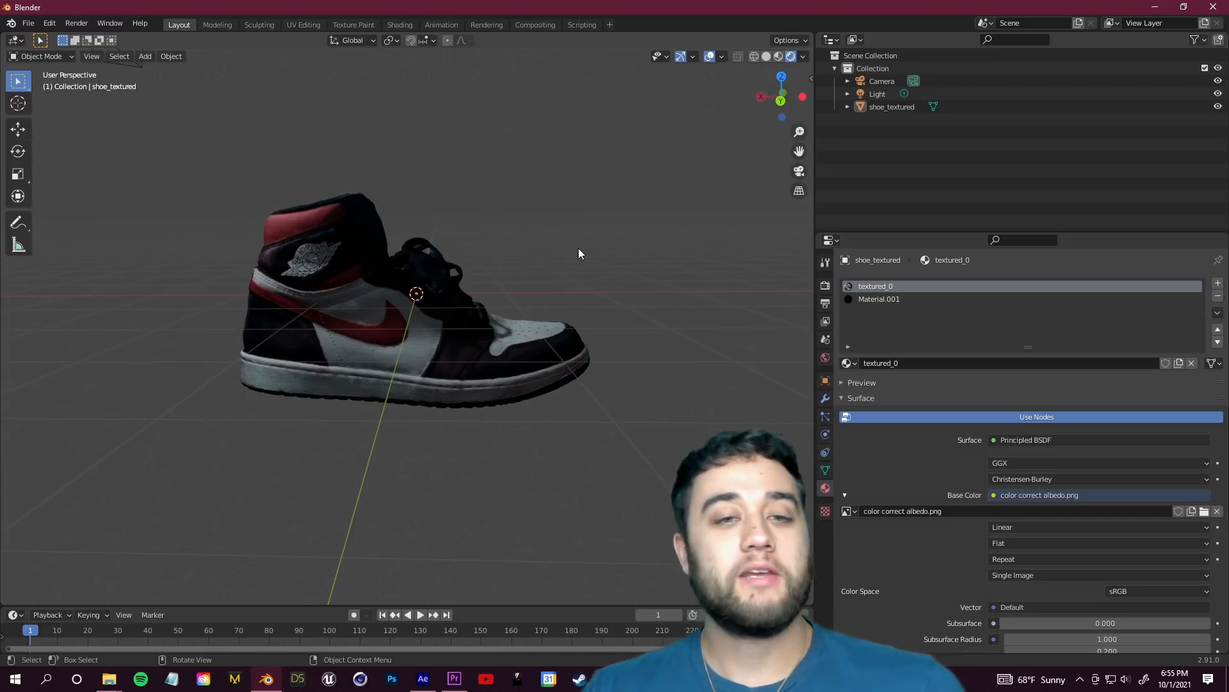
scroll(578, 248, up, 1)
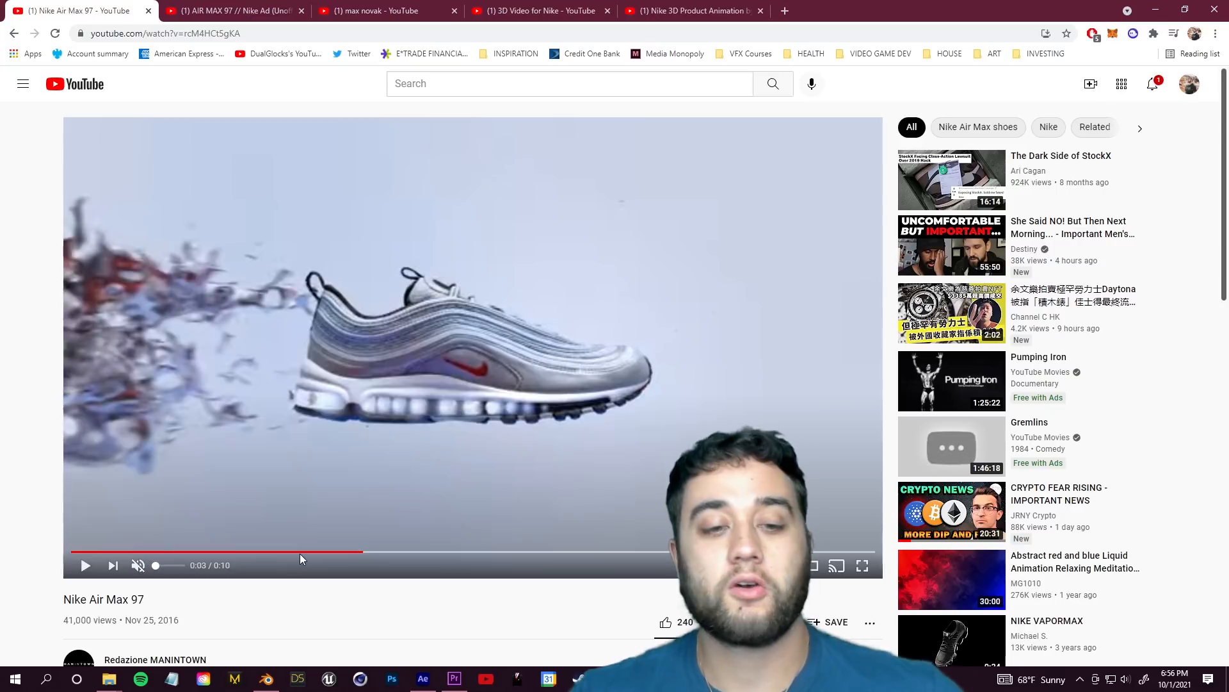
Step: In the browser, replay the Nike Air Max 97 video from about 0:01 to study its shoe transformation effects
drag(300, 553, 181, 553)
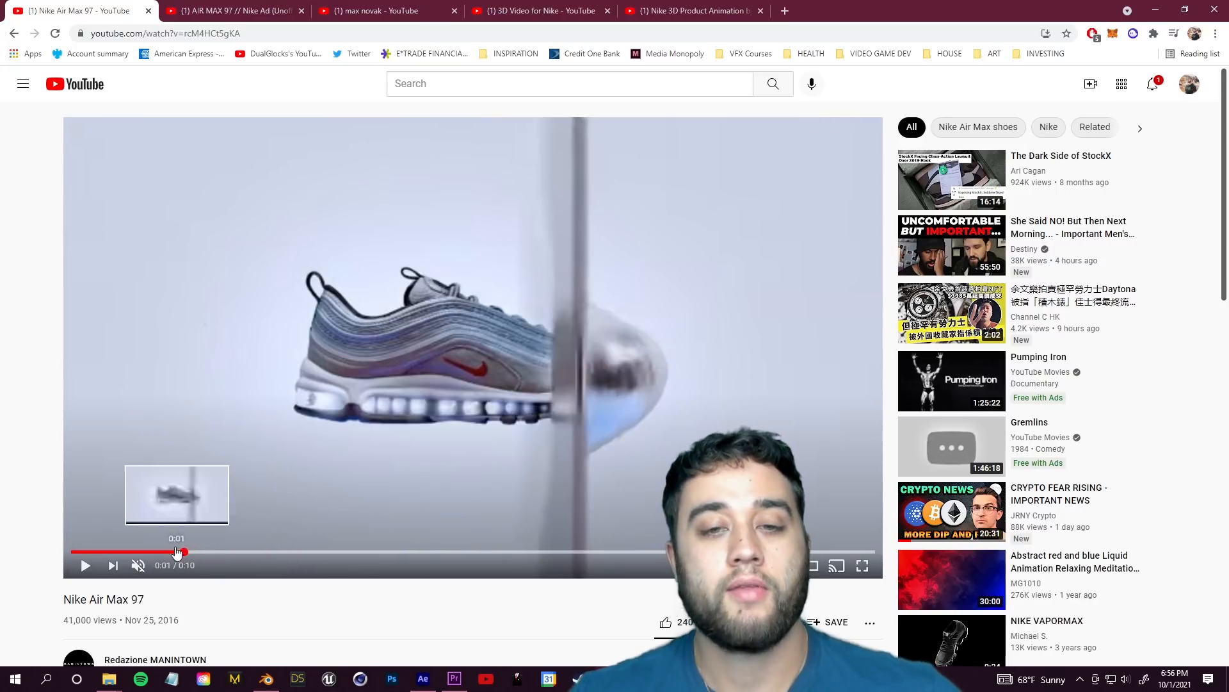
click(163, 550)
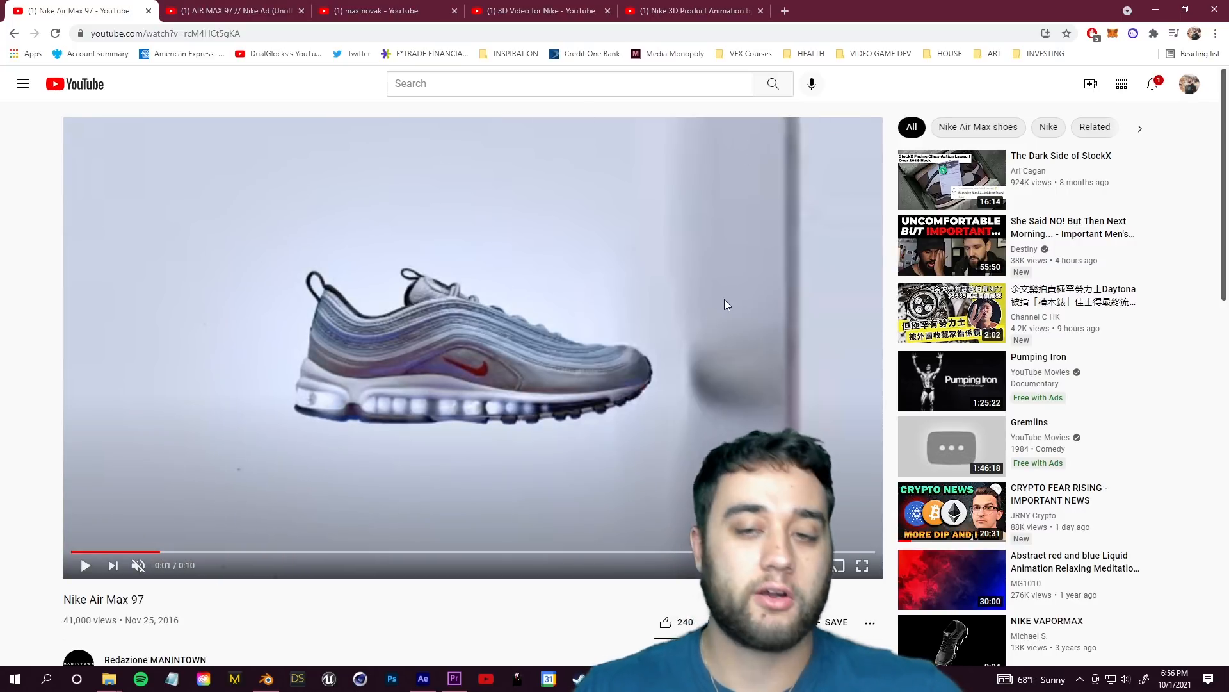
click(85, 565)
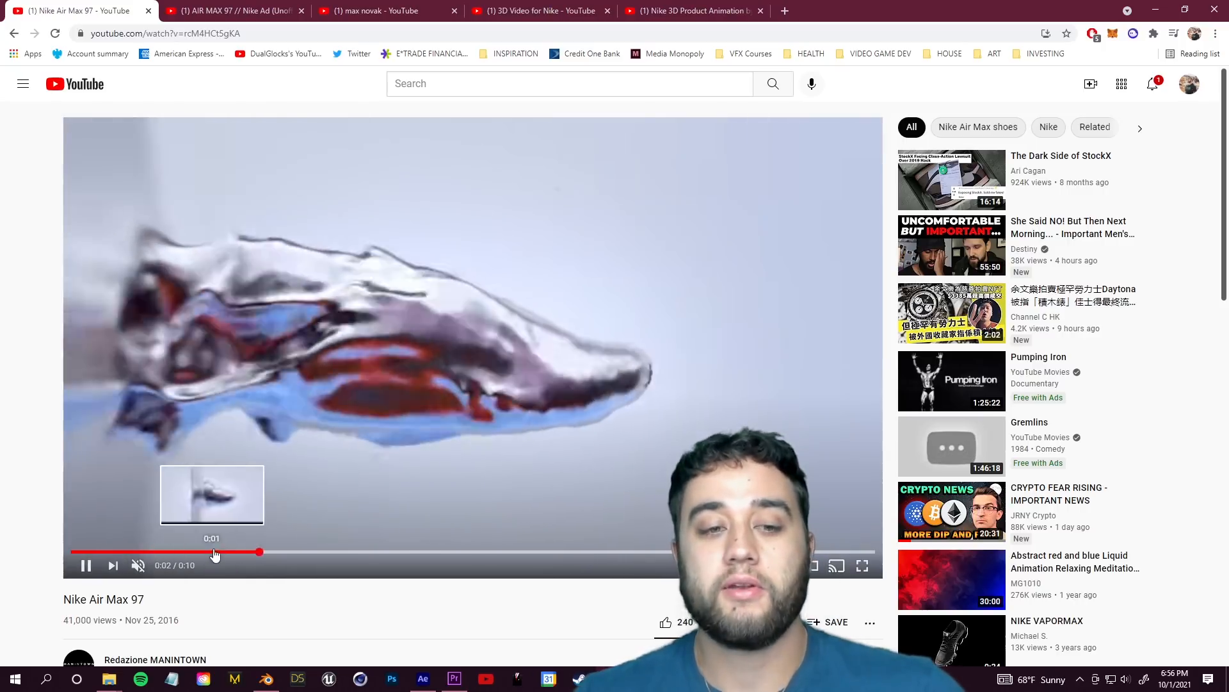
click(350, 420)
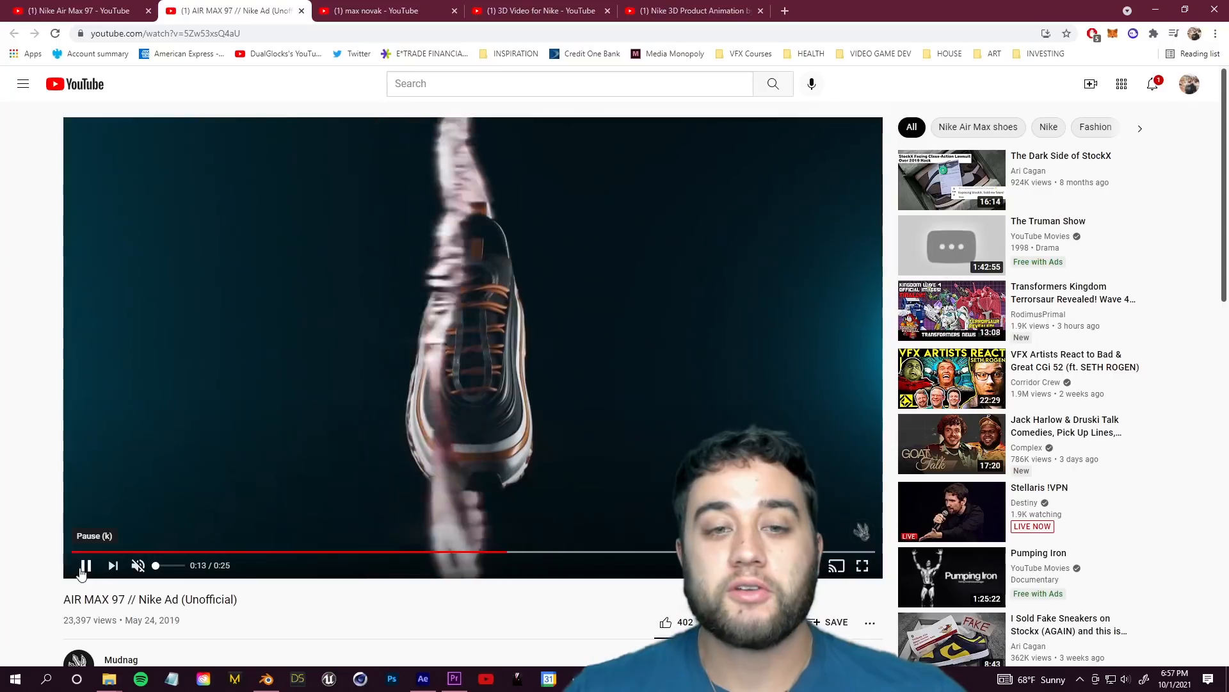
Step: Study the shoe wipe effect in the AIR MAX 97 // Nike Ad (Unofficial) video from about 0:13
drag(516, 552, 509, 552)
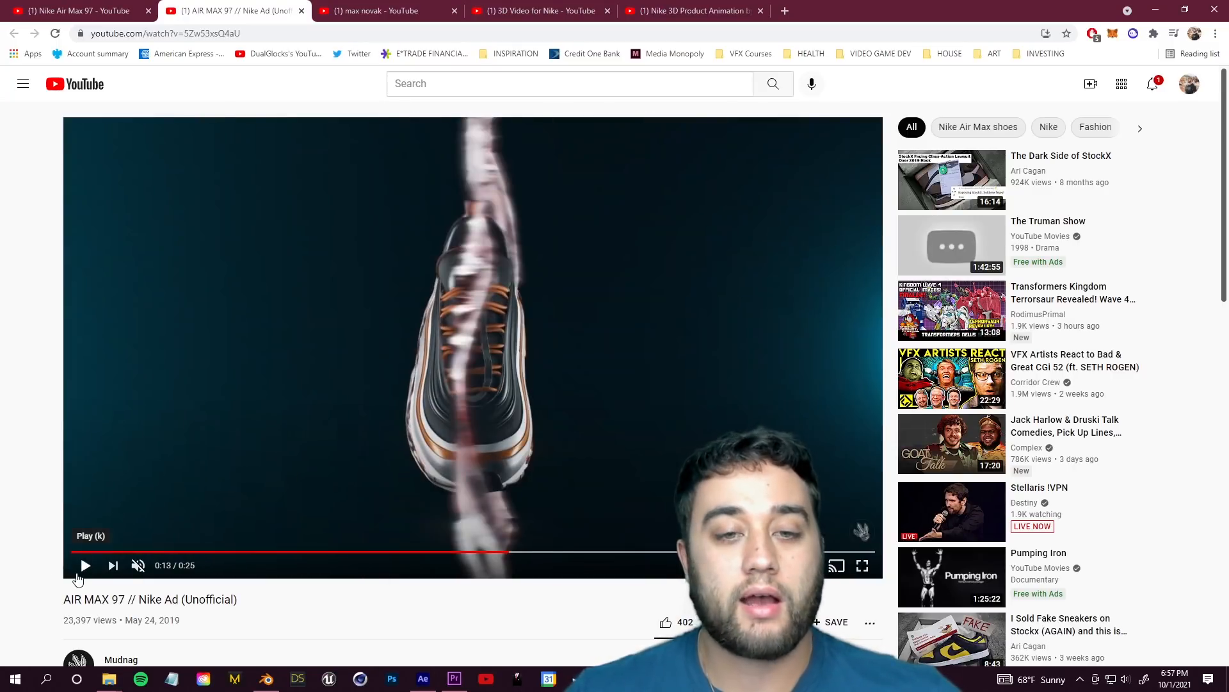
click(78, 577)
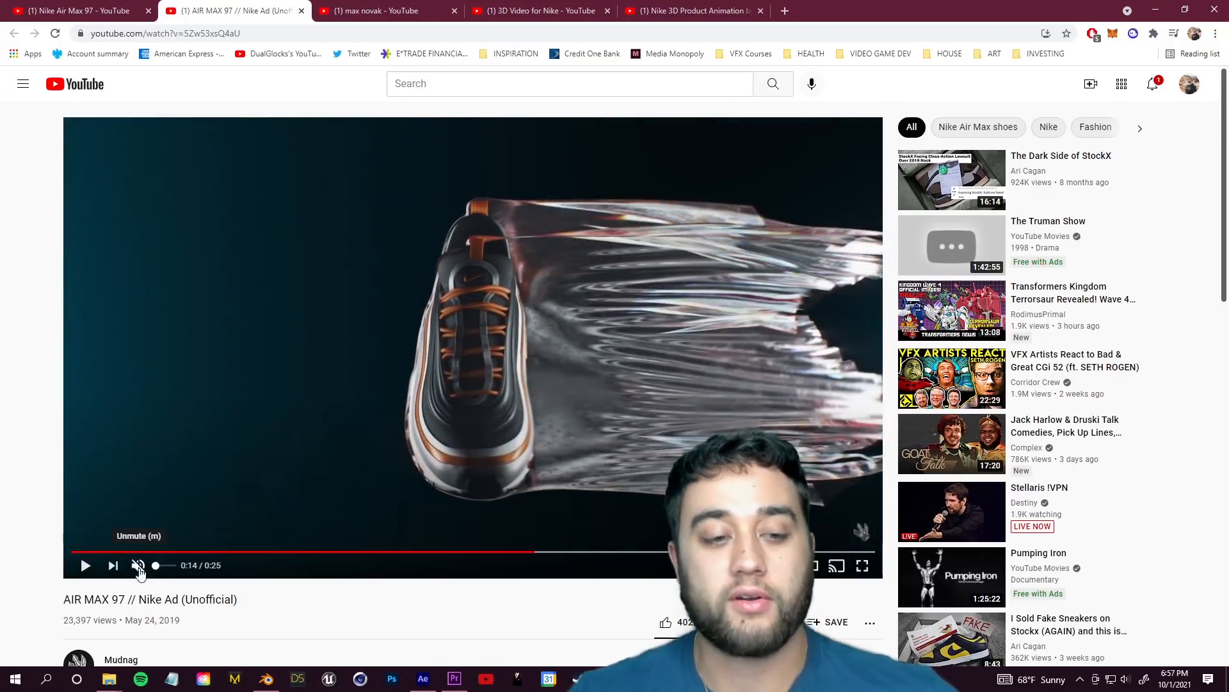
click(356, 413)
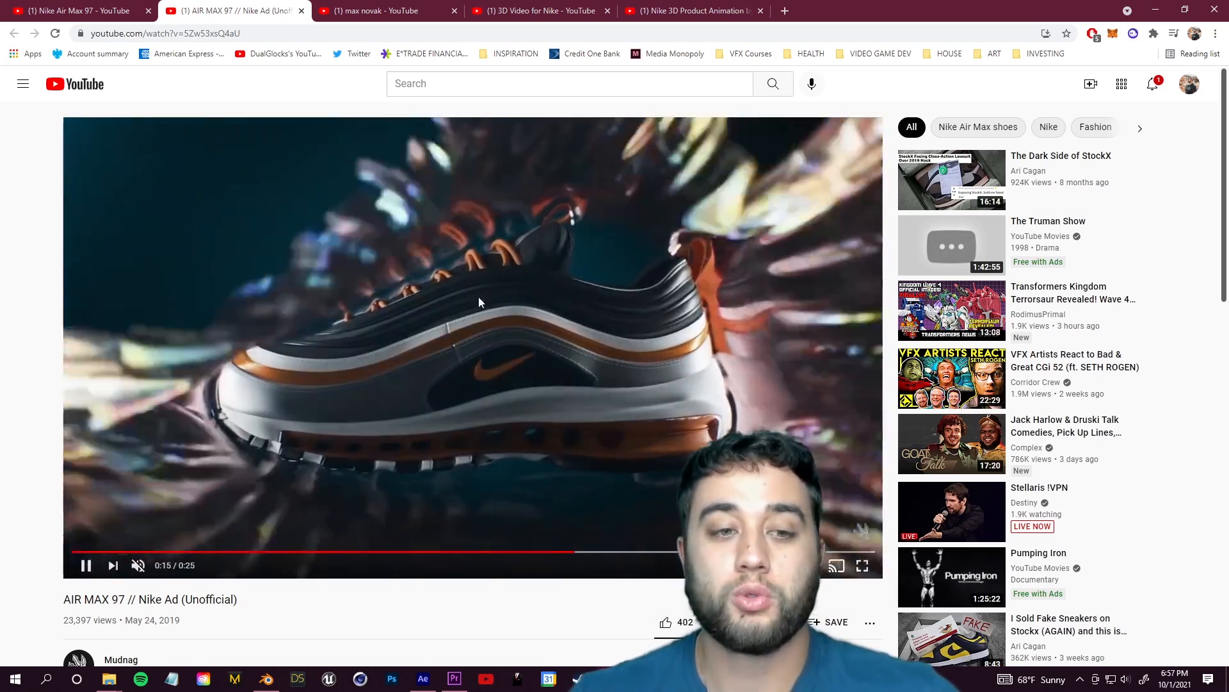
click(309, 266)
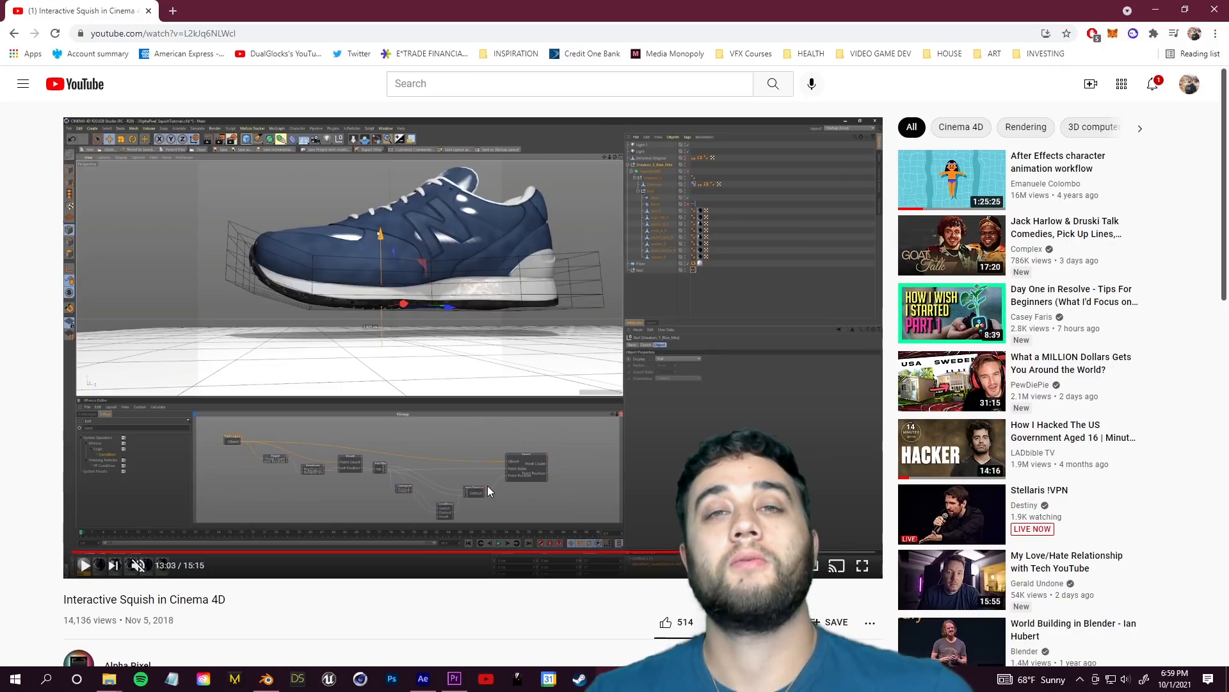
Step: Watch the shoe deformation demo in the Interactive Squish in Cinema 4D video from 13:03
click(84, 576)
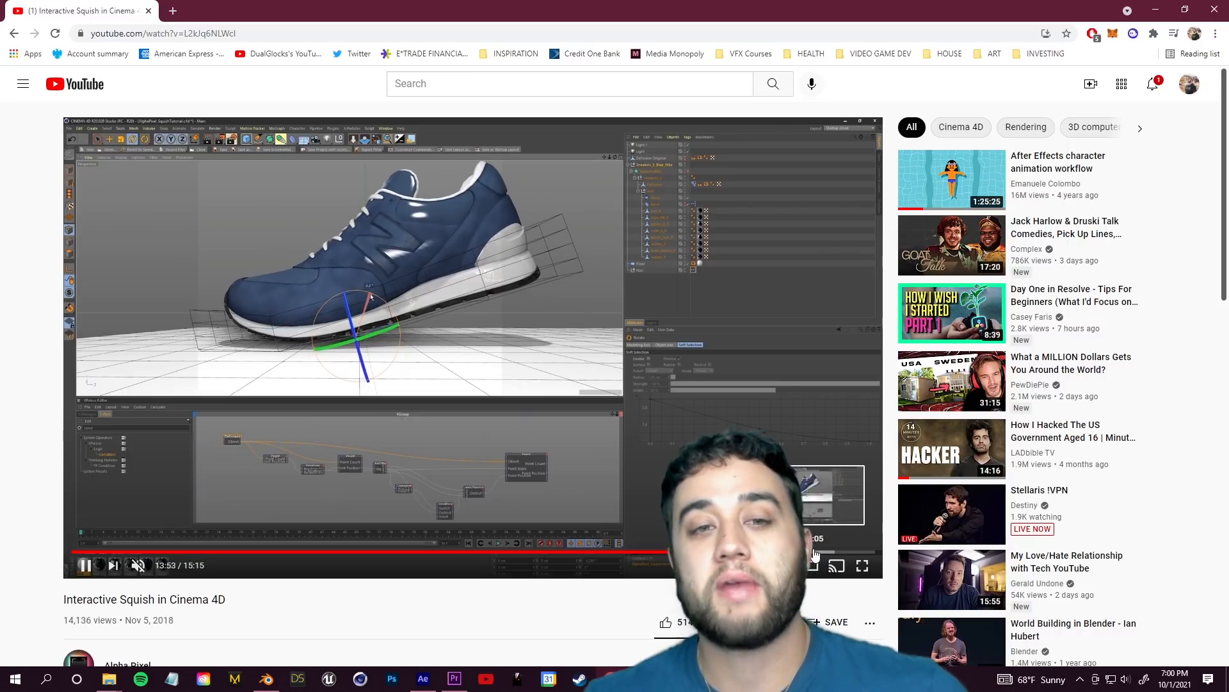
click(593, 349)
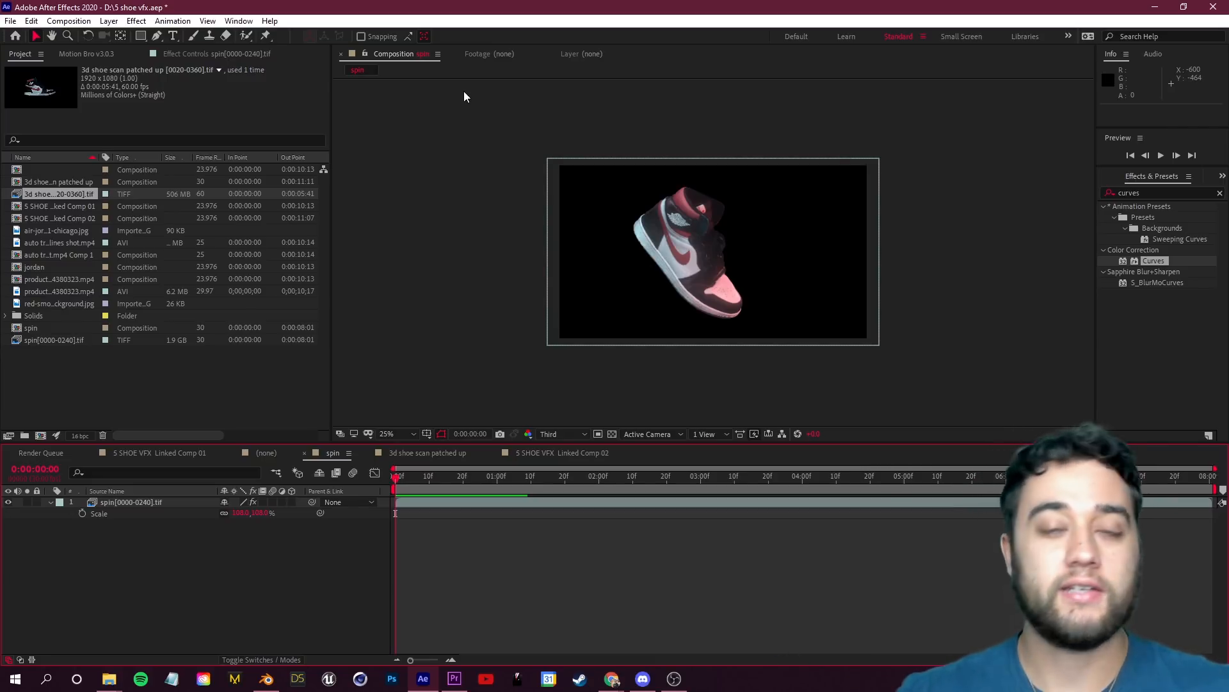
Step: In After Effects, preview the shoe rotation in the spin composition and return to its first frame
key(space)
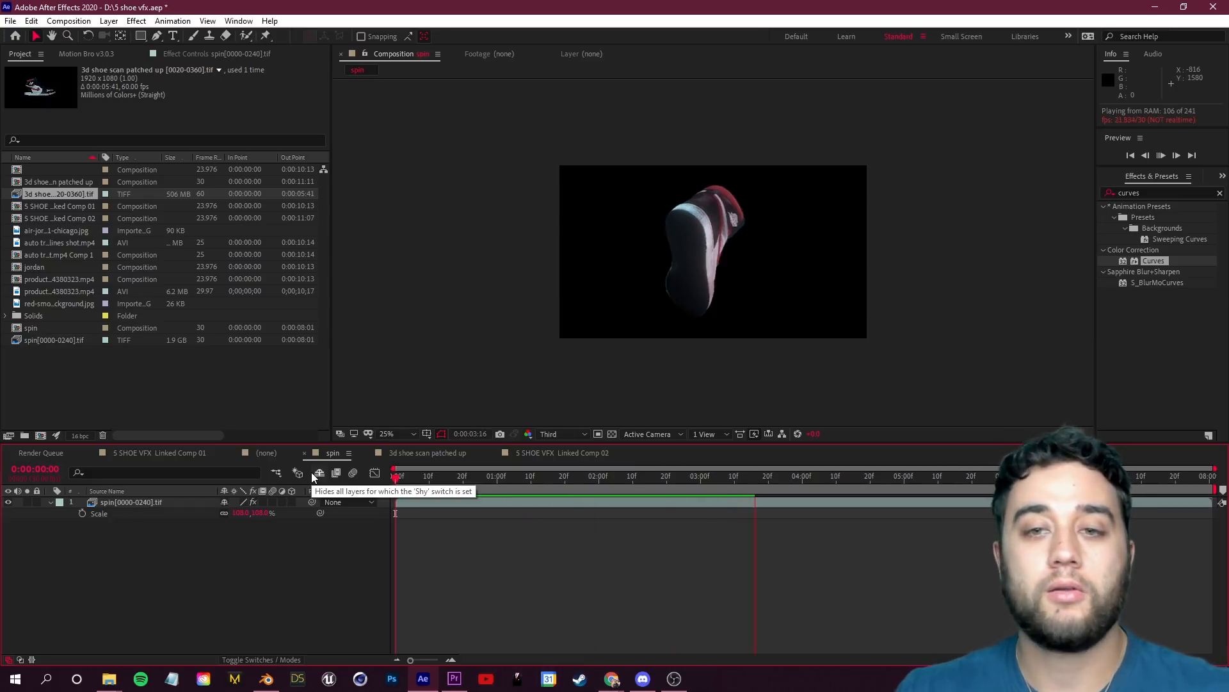
key(space)
drag(723, 490, 305, 523)
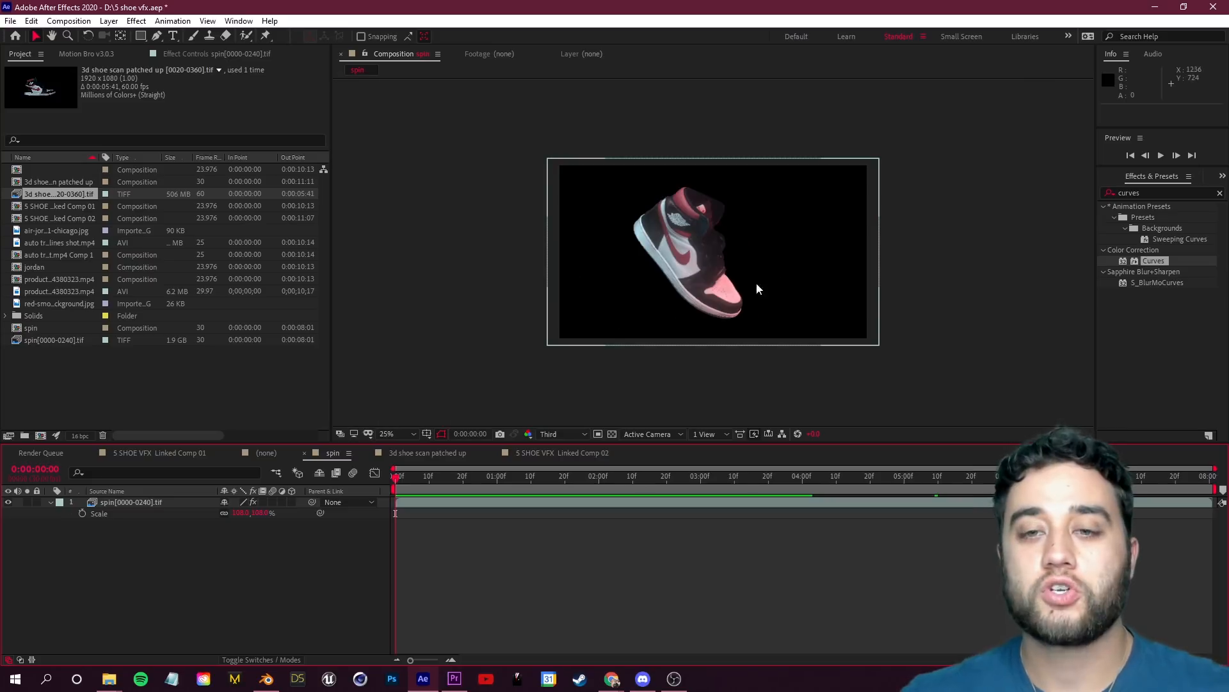
Step: Find the CC Scale Wipe effect and apply it to the spin[0000-0240].tif layer
click(1195, 189)
text(cc scale)
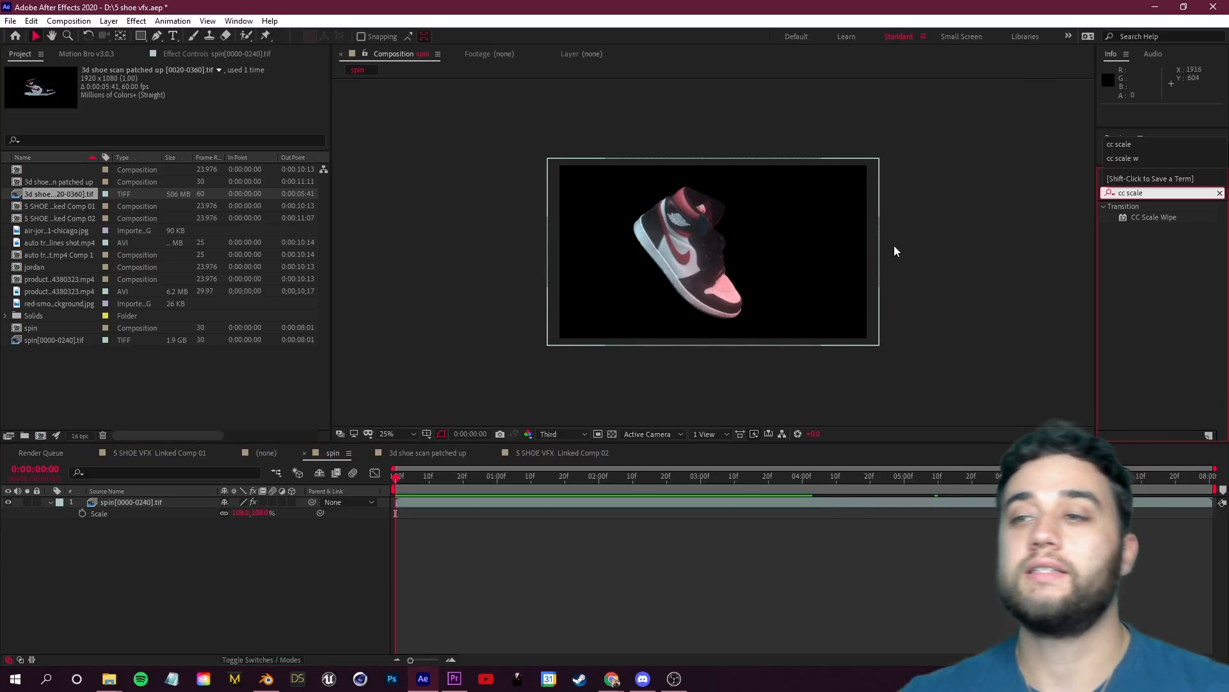
drag(1153, 218, 736, 295)
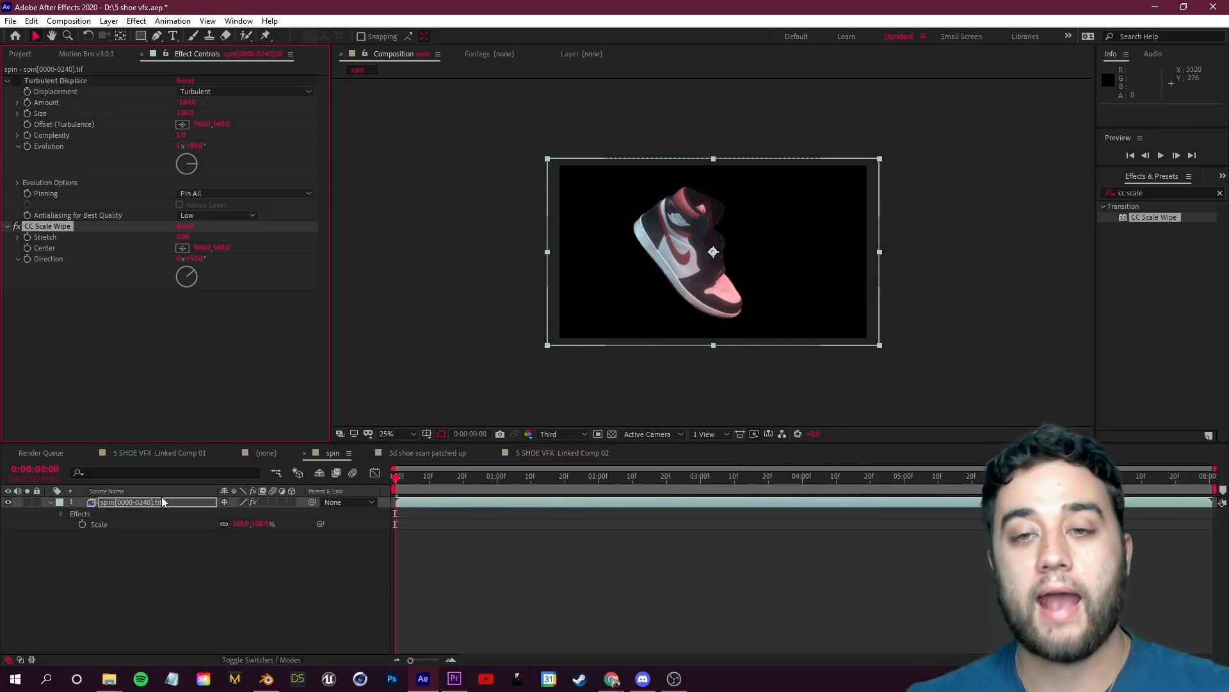
key(period)
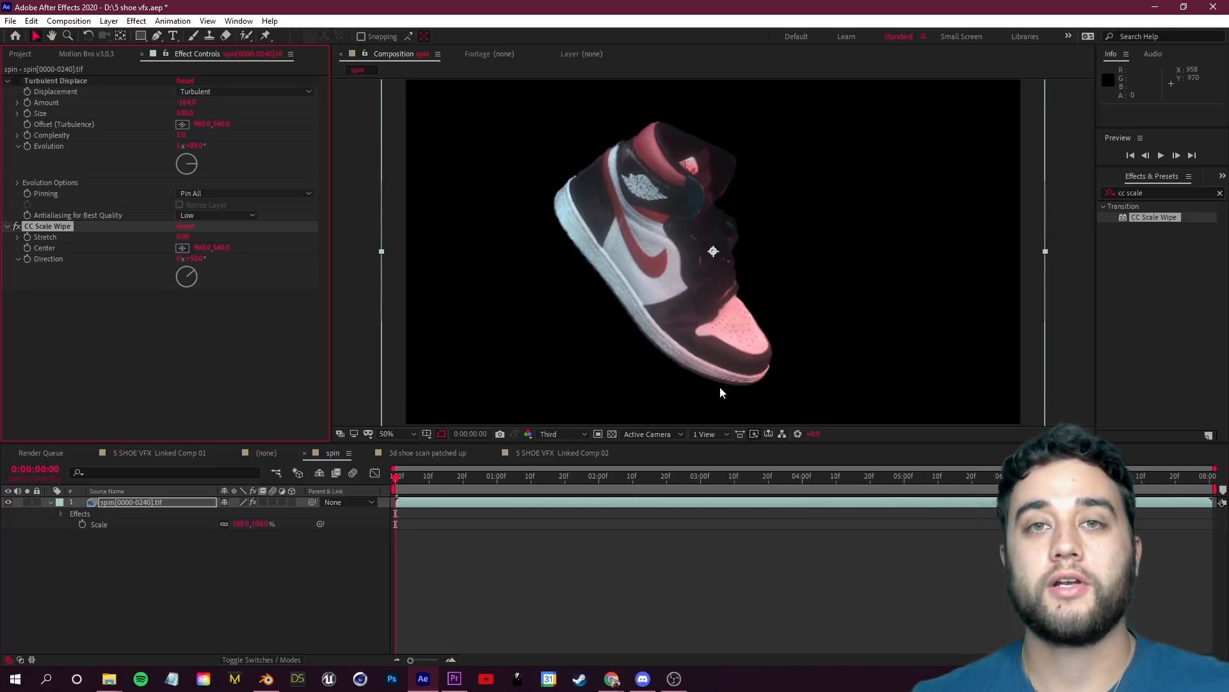
Step: Set CC Scale Wipe's stretch to 100 and its direction to about -88°, and show the composition on the transparency grid
drag(183, 236, 947, 277)
key(comma)
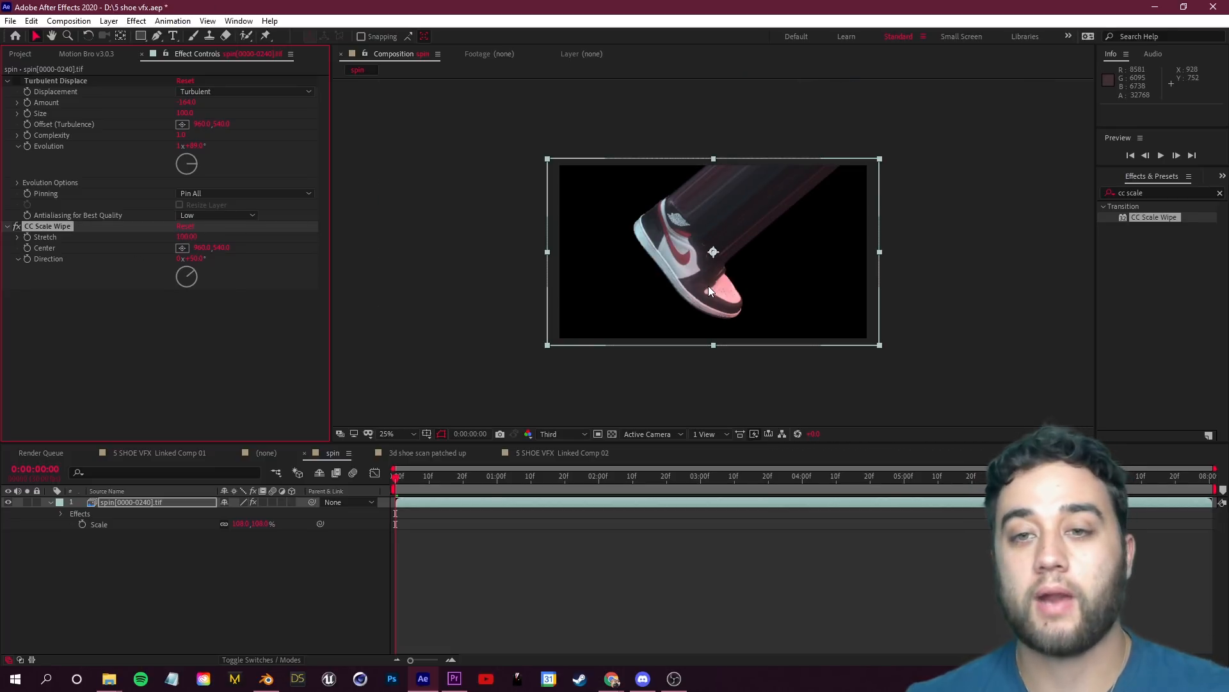
drag(191, 258, 96, 253)
click(612, 434)
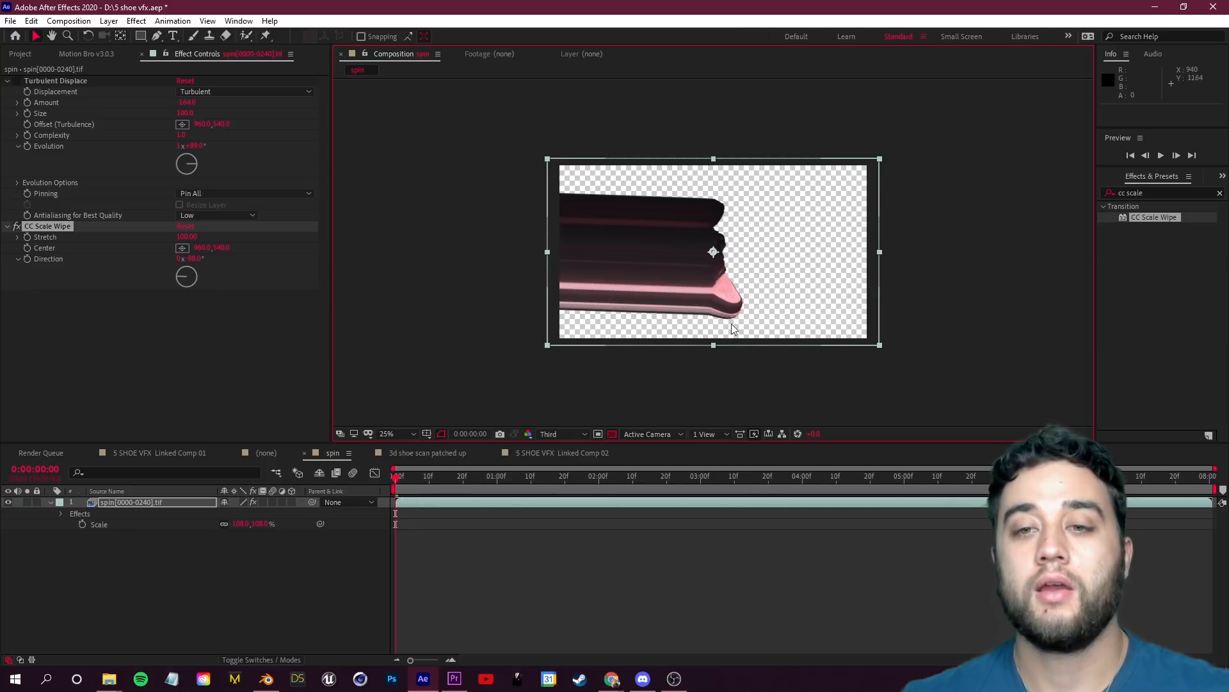
Step: Remove the CC Scale Wipe effect from the shoe layer and scrub through the shoe spin
click(38, 228)
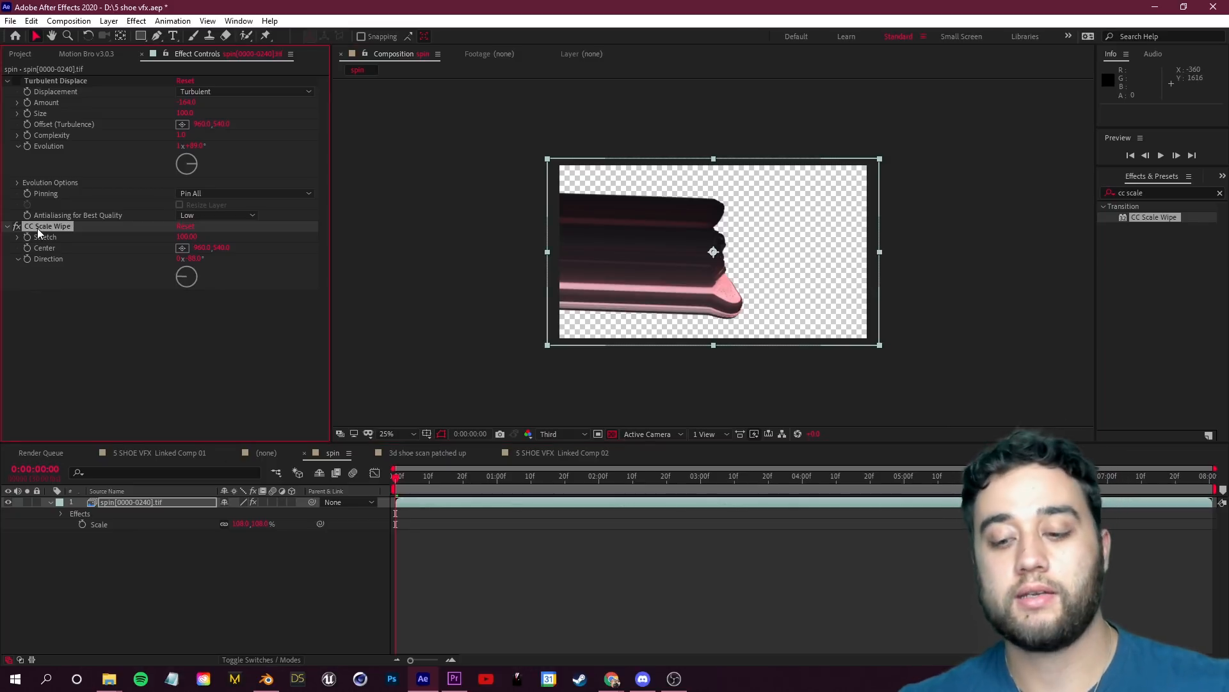
key(Delete)
drag(602, 491, 371, 516)
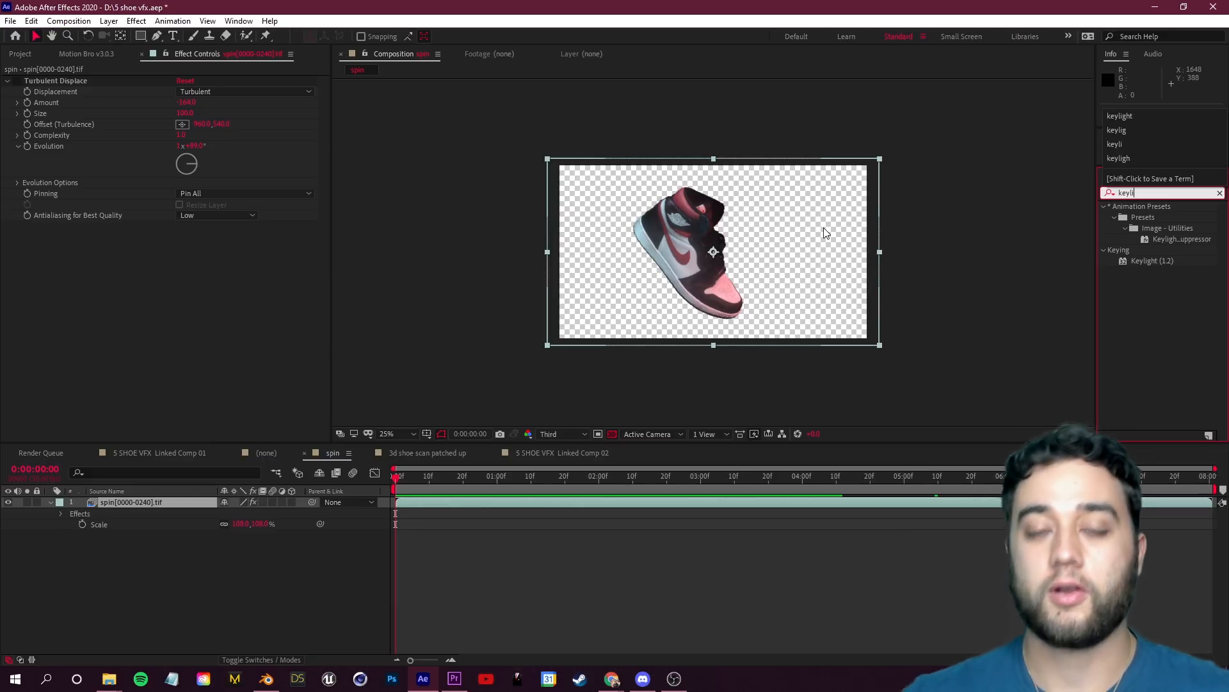
drag(487, 487, 615, 496)
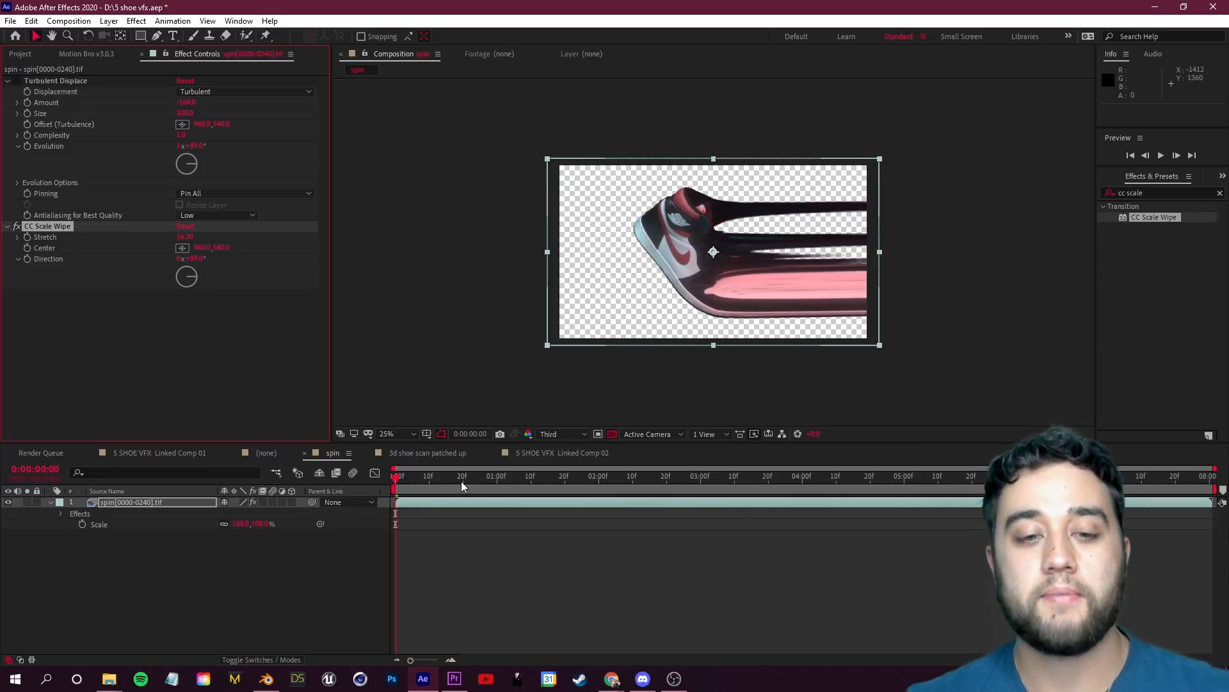
Step: Undo the last Stretch change, keyframe CC Scale Wipe's Stretch from 0 at the first frame to a higher value around 3 seconds, and preview it
key(ctrl+z)
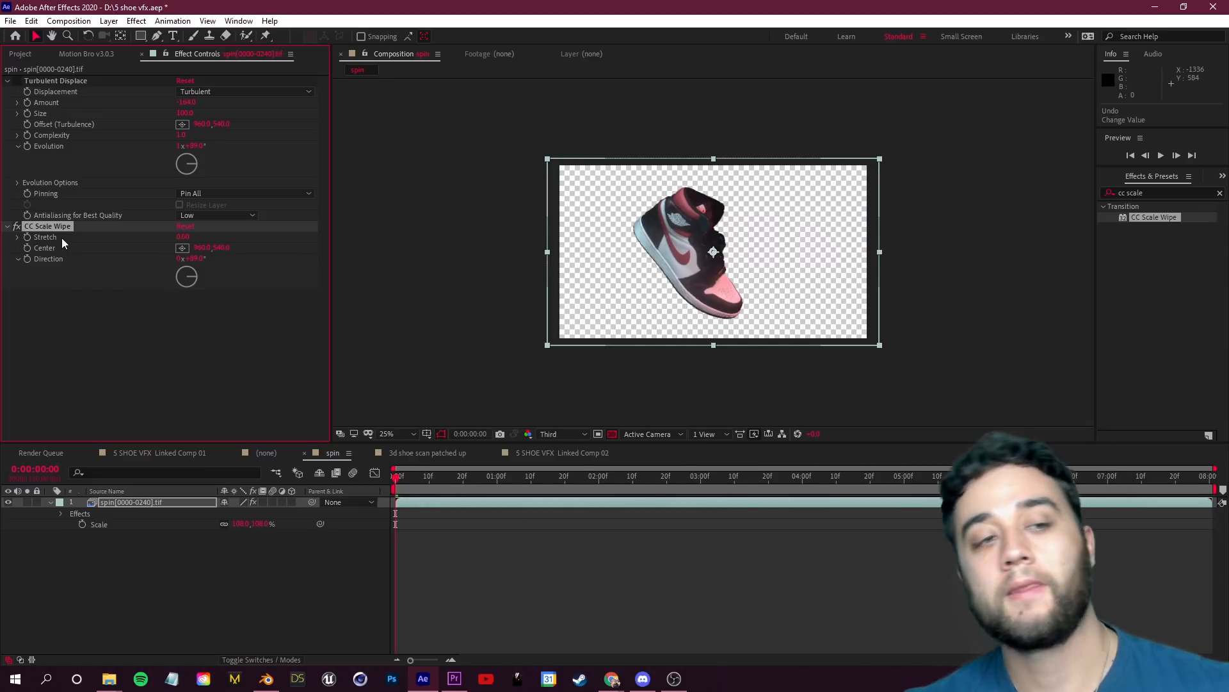
click(27, 237)
mouse_move(404, 487)
mouse_down()
mouse_move(732, 486)
mouse_move(647, 496)
mouse_move(710, 497)
mouse_up()
drag(185, 237, 344, 266)
key(space)
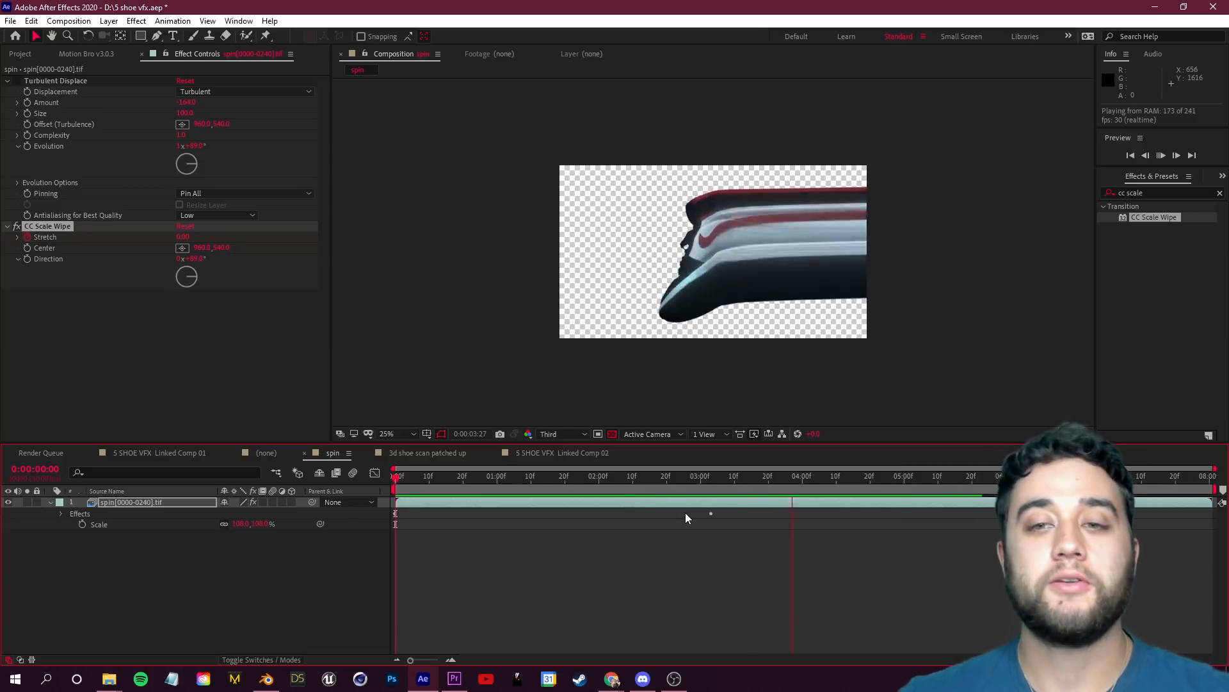
key(space)
Step: Turn off CC Scale Wipe, then find the Glitchify effect and apply it to the spin[0000-0240].tif layer
click(16, 227)
click(1170, 193)
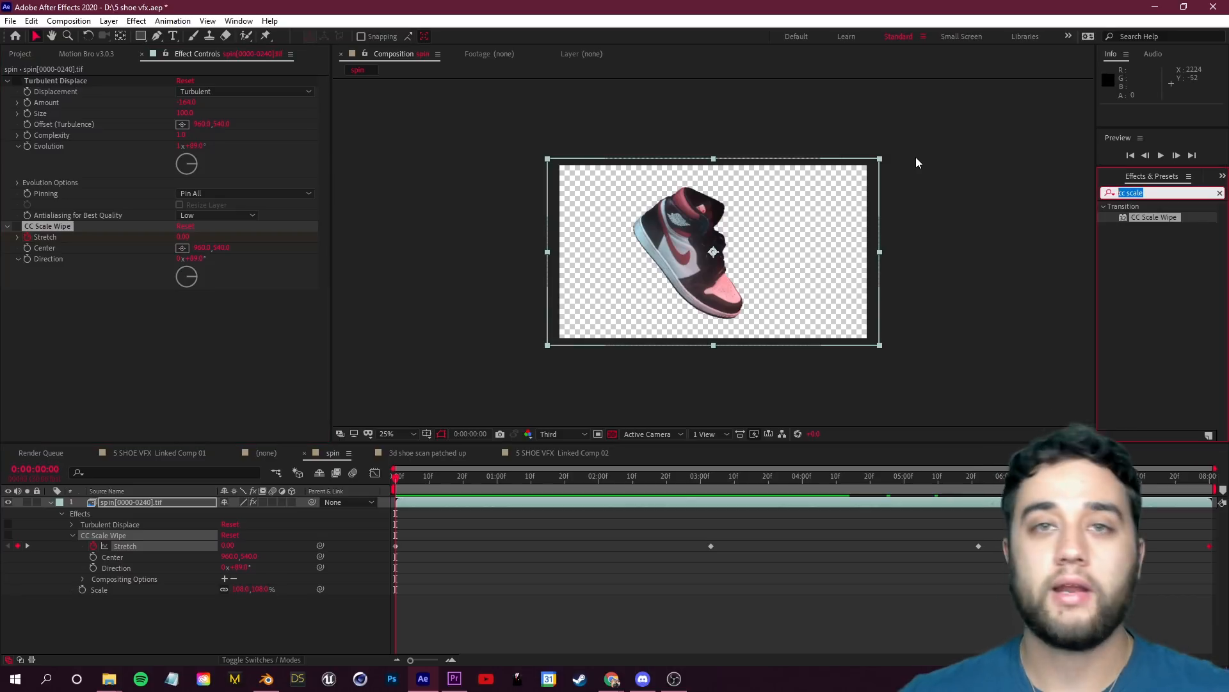
text(glitch)
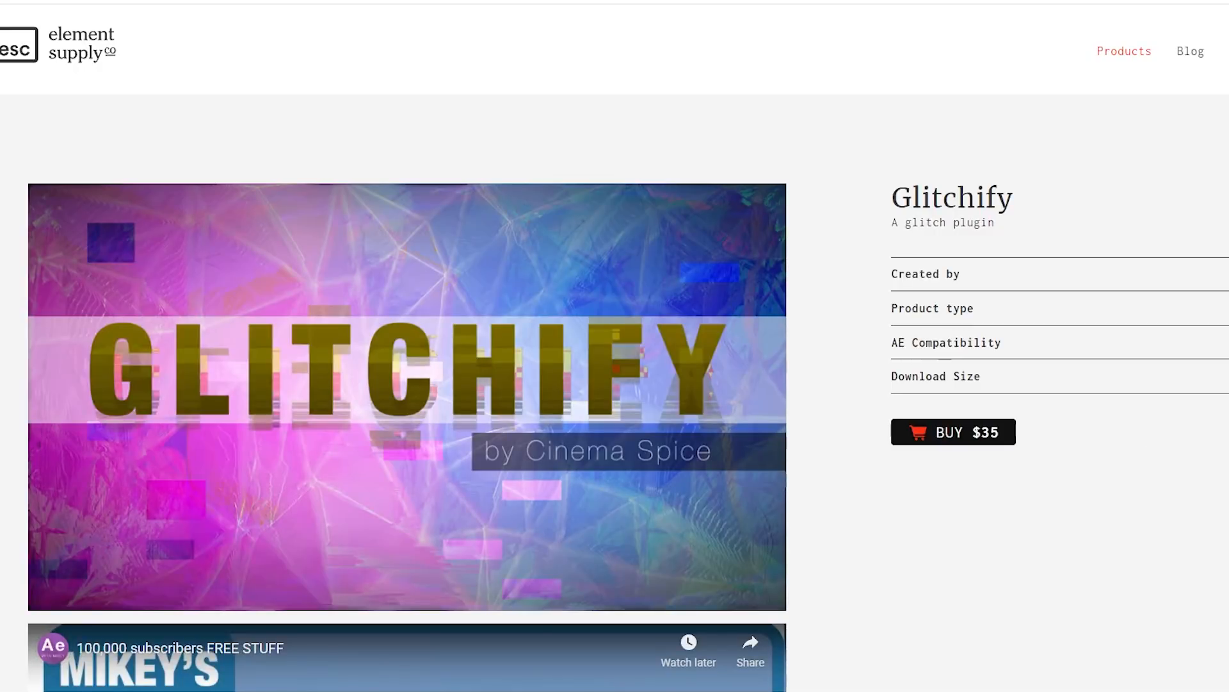
scroll(754, 571, down, 5)
scroll(754, 571, down, 15)
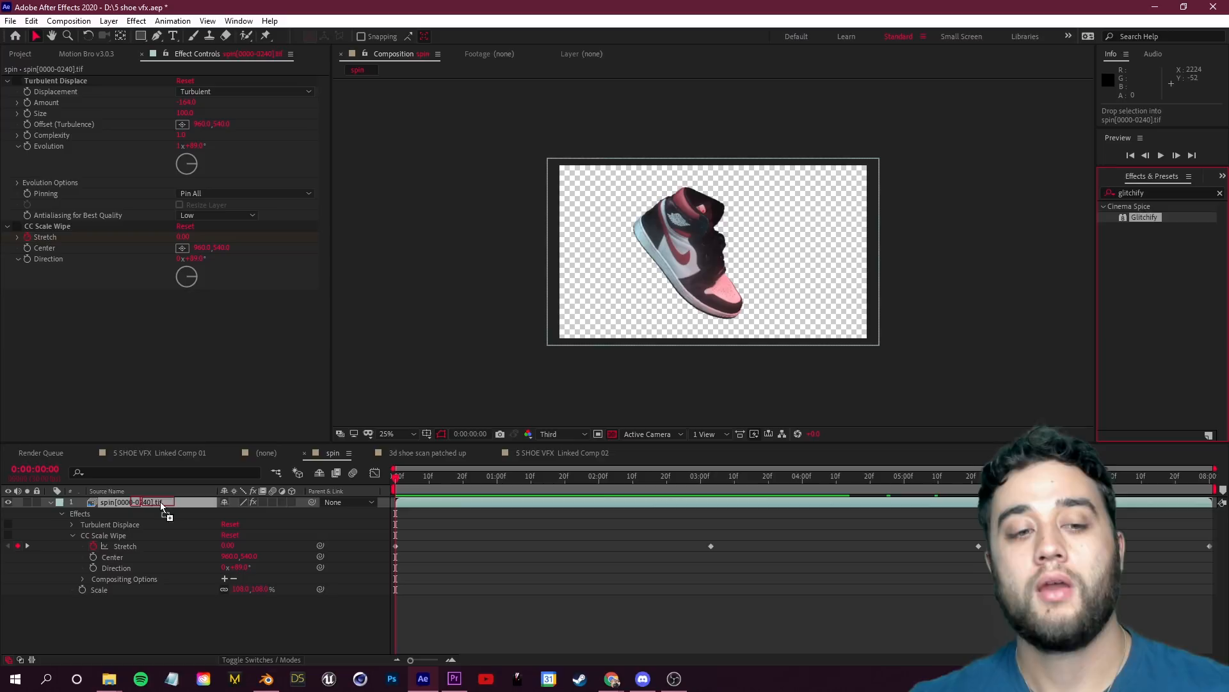
drag(161, 502, 162, 502)
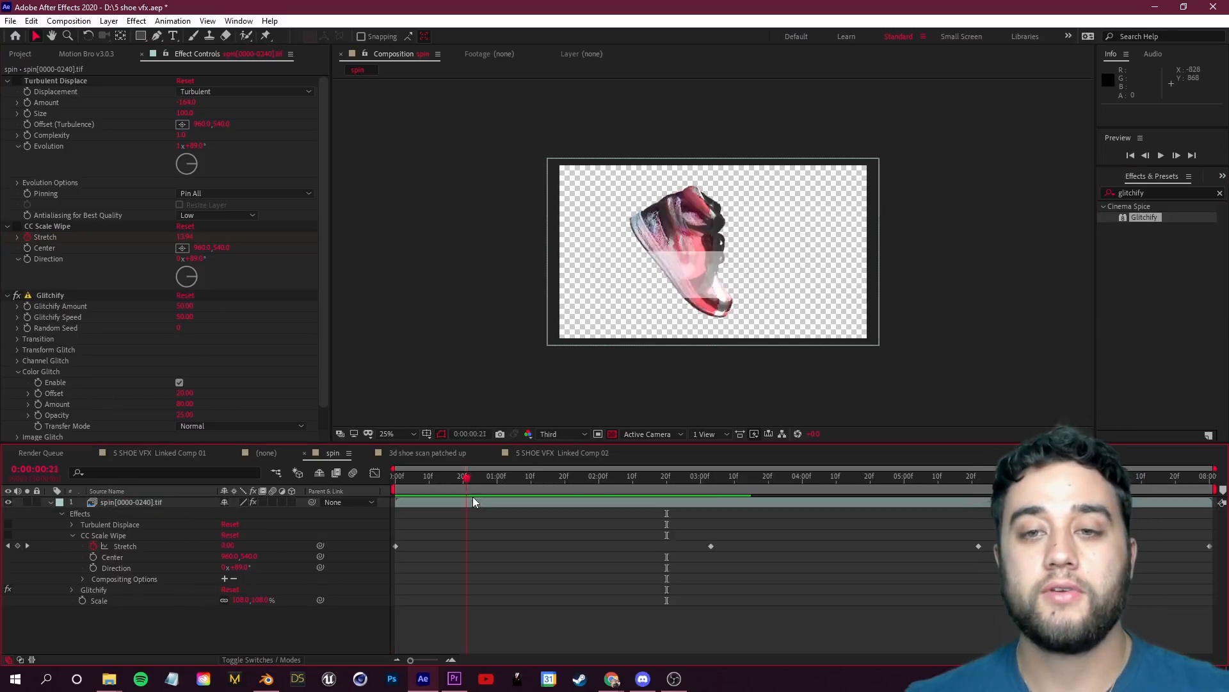
Step: Inspect the glitched shoe at frame 23 and disable Glitchify's Color Glitch
key(period)
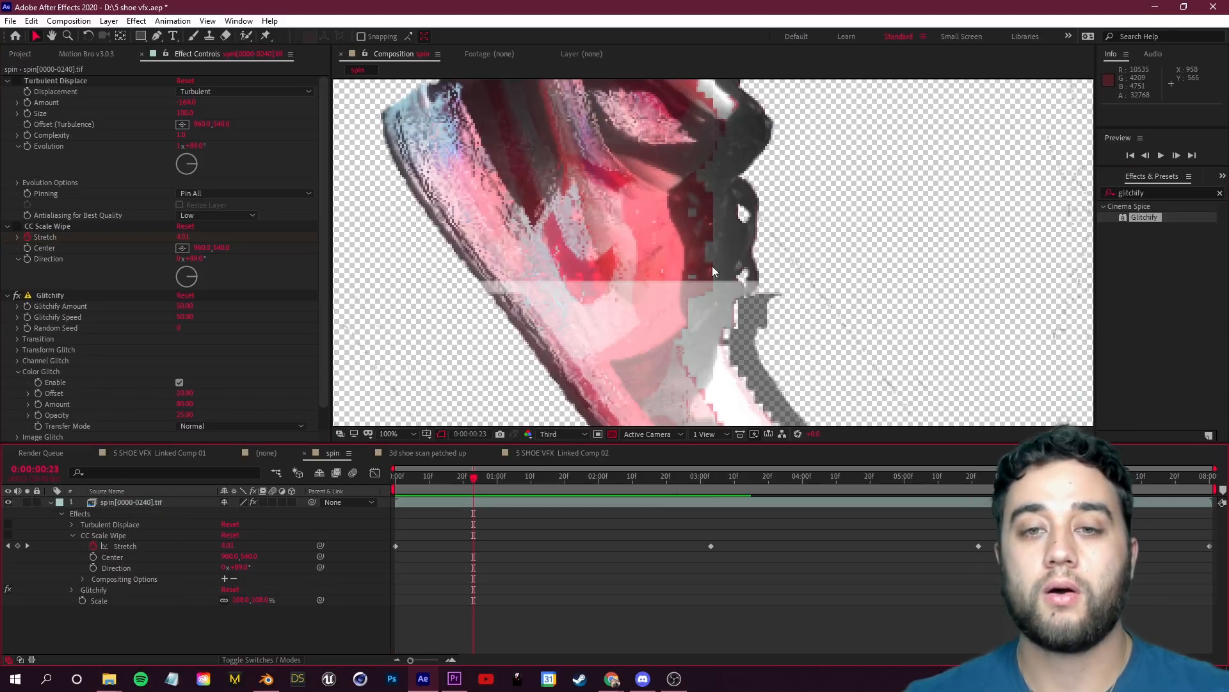
scroll(144, 370, down, 1)
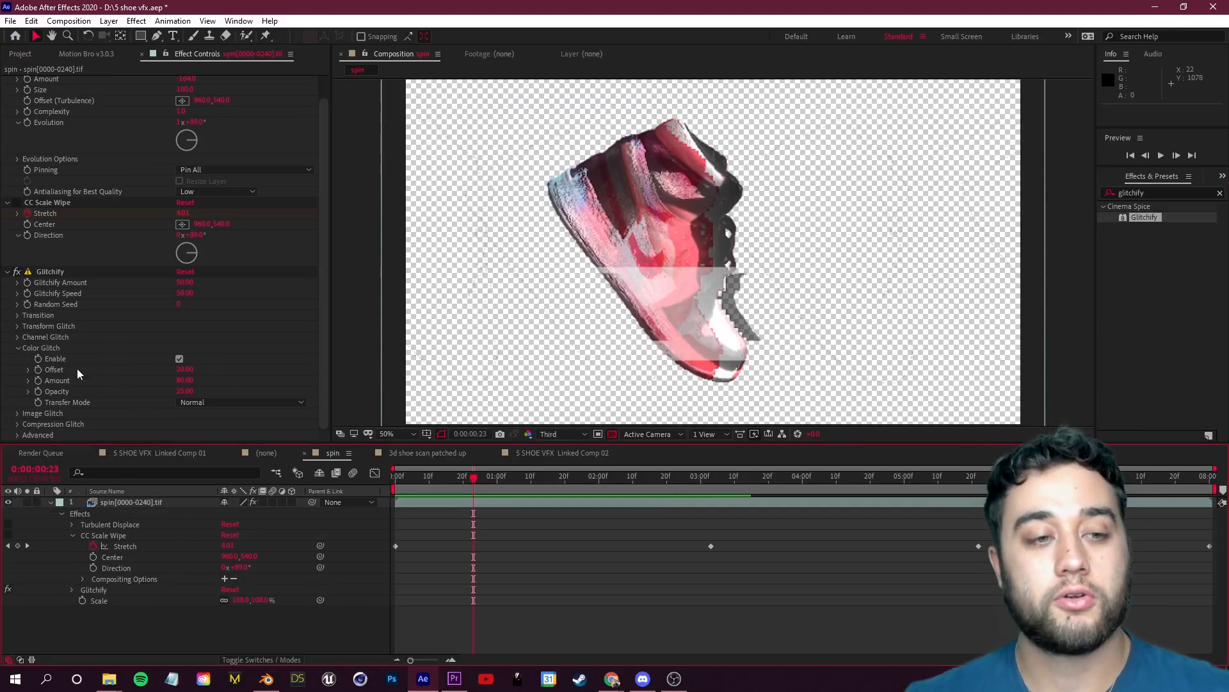
click(180, 359)
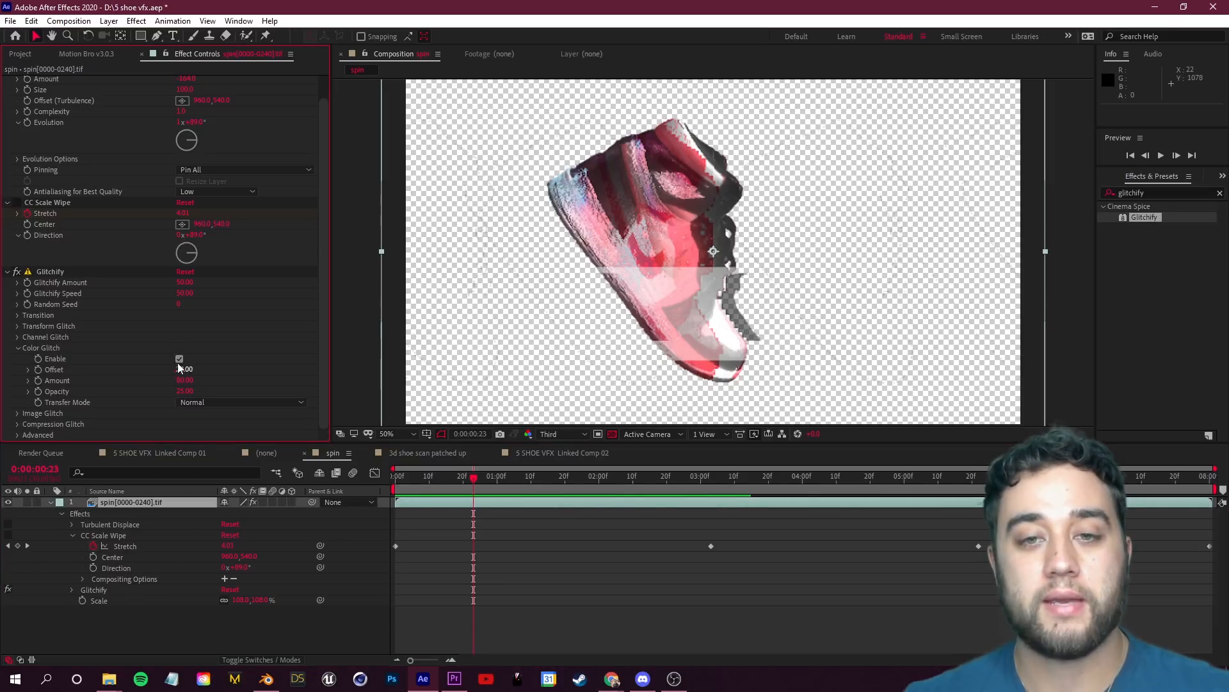
click(179, 359)
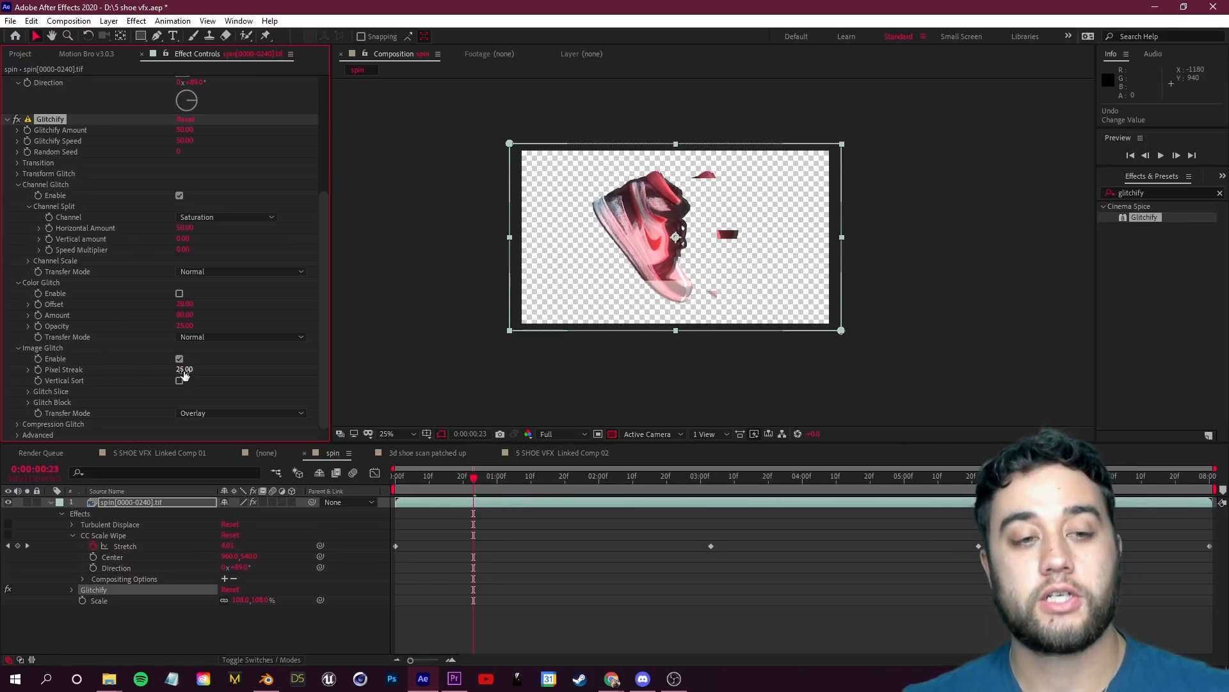
scroll(714, 253, up, 3)
drag(455, 239, 702, 342)
drag(243, 369, 508, 364)
click(179, 380)
click(180, 381)
drag(746, 130, 594, 226)
scroll(594, 226, up, 2)
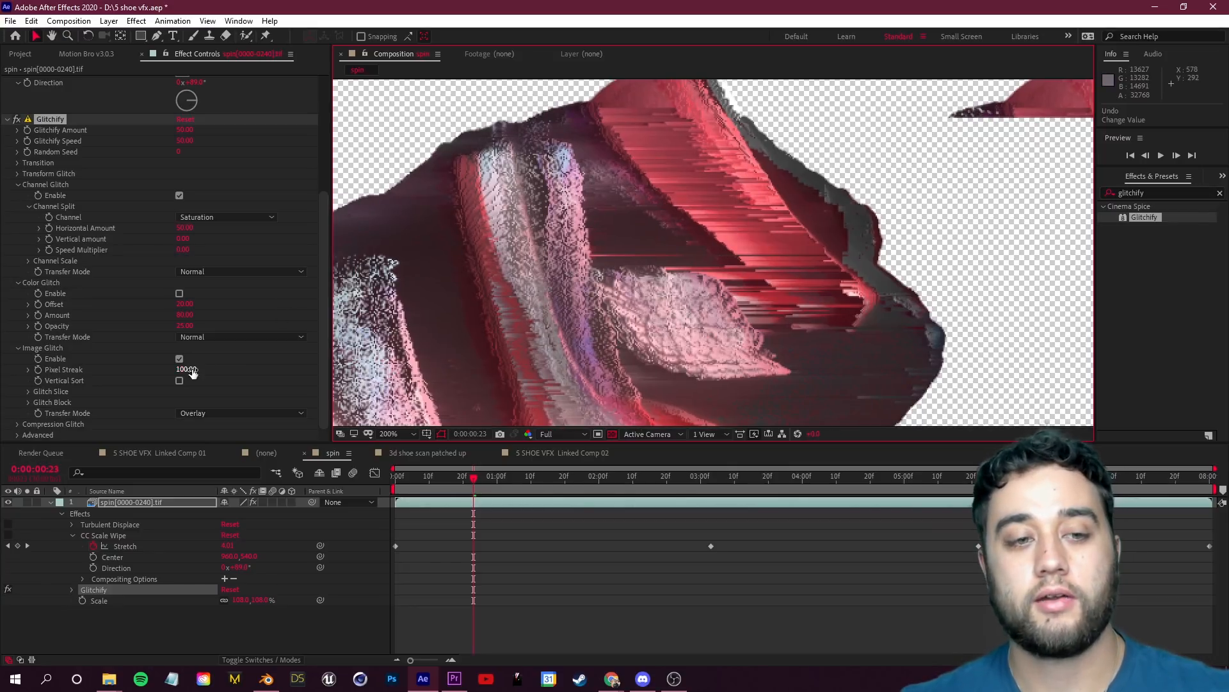
scroll(16, 294, up, 2)
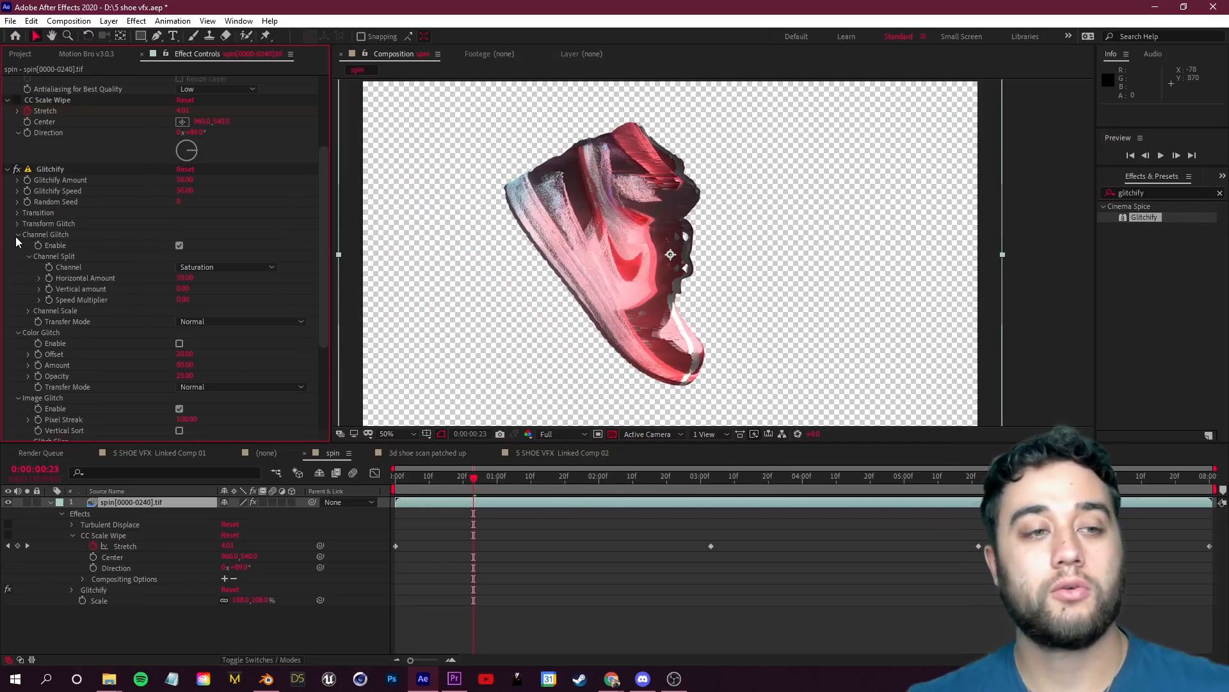
Step: Preview the Glitchify result over the shoe spin, then re-enable CC Scale Wipe and play both effects together
click(18, 234)
drag(605, 483, 471, 505)
key(space)
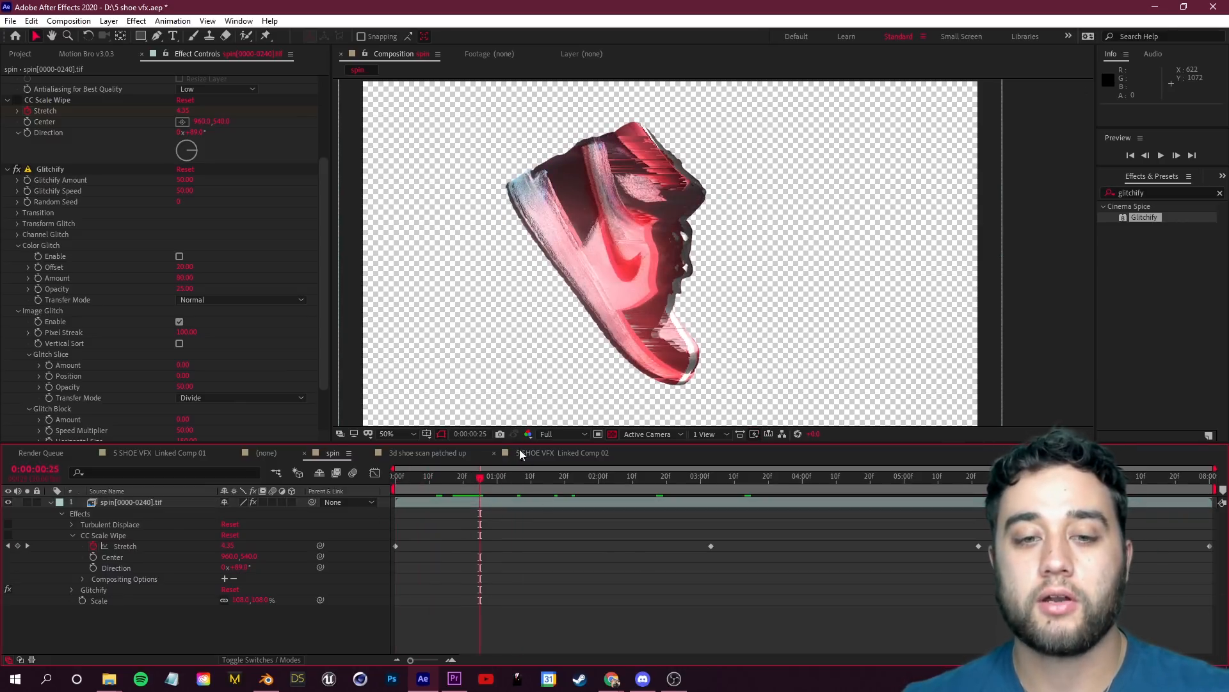
drag(673, 490, 565, 499)
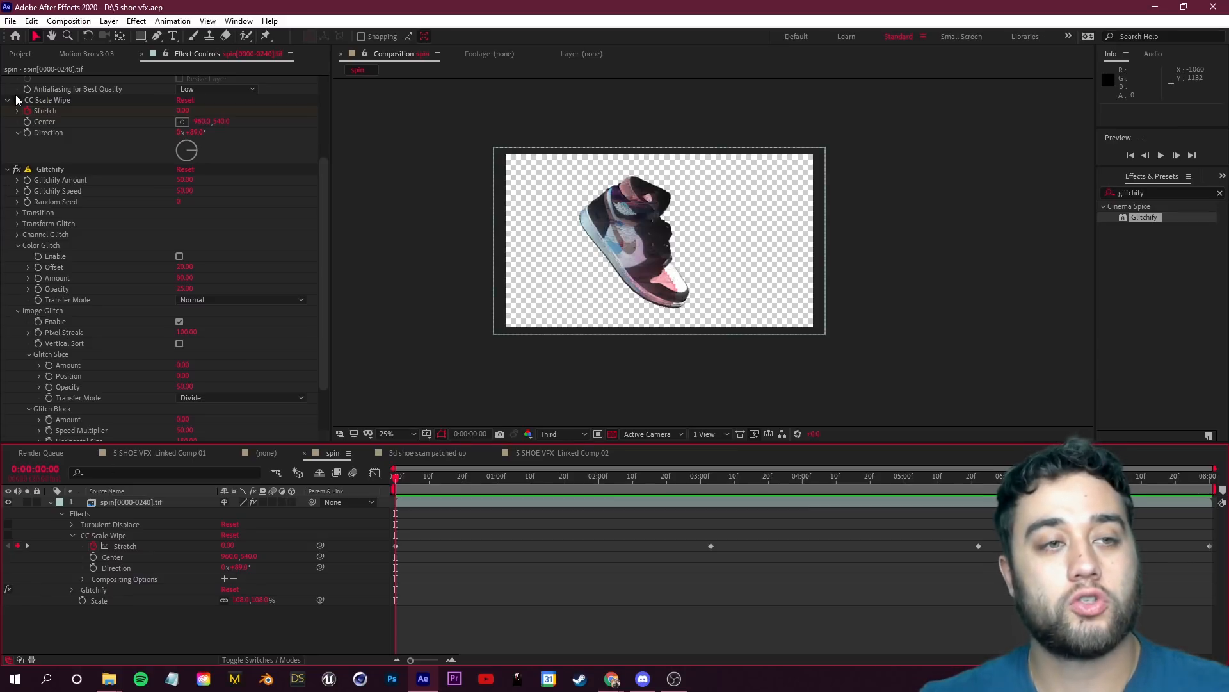
click(17, 100)
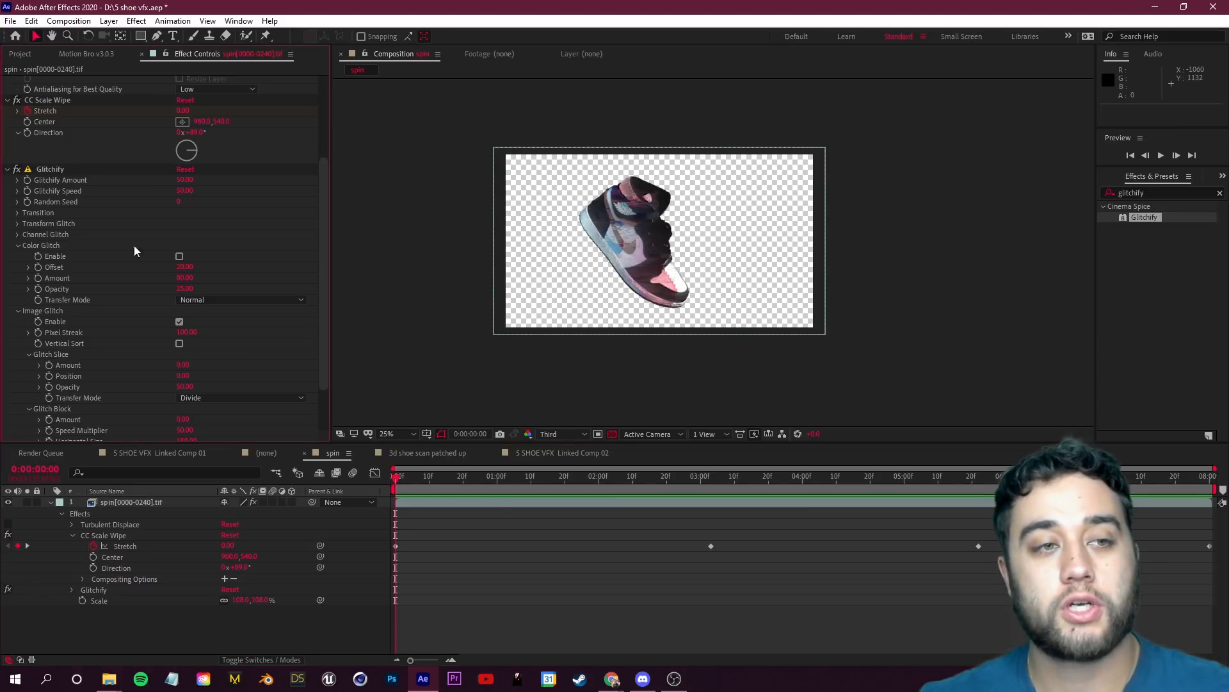
key(space)
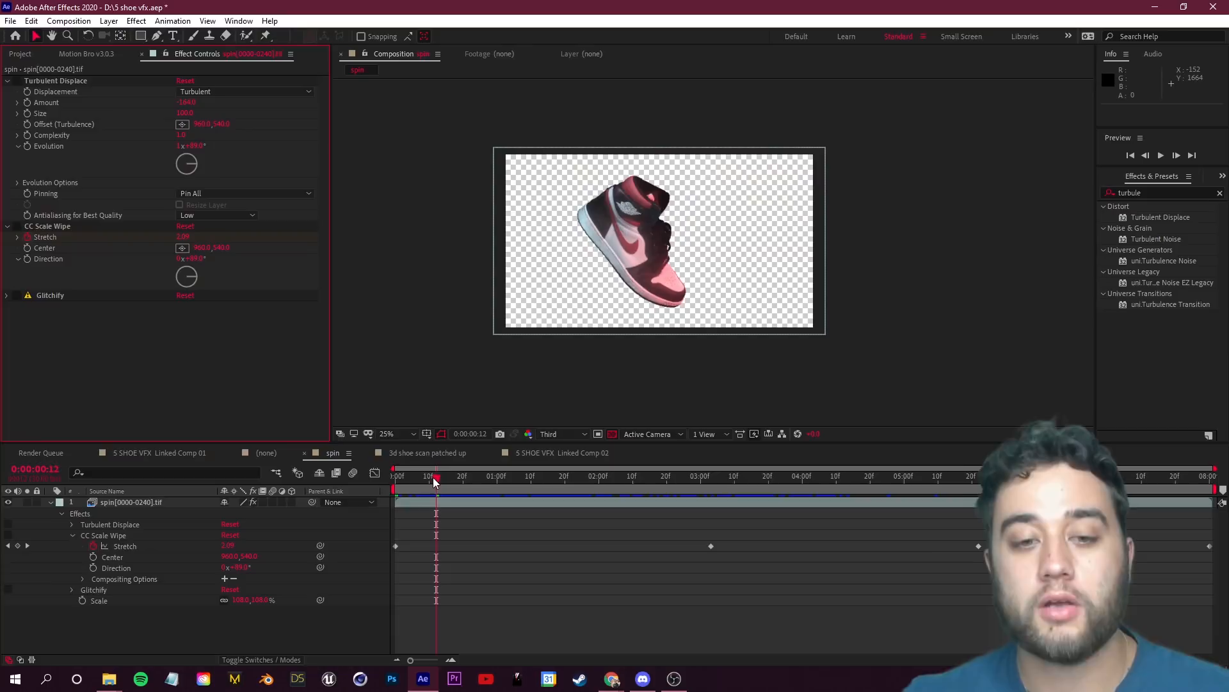
Step: At frame 17, draw a pentagon mask over the shoe's swoosh on the spin layer and shift it slightly upward
drag(433, 477, 453, 477)
drag(569, 241, 624, 274)
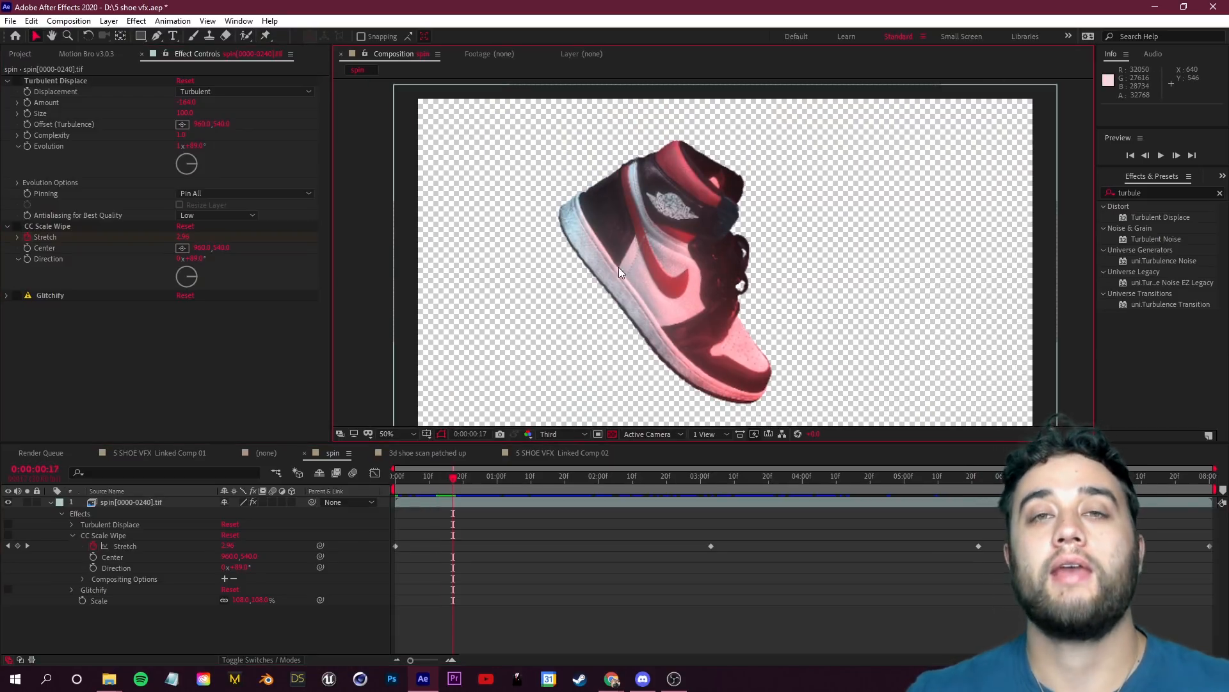
click(157, 36)
key(period)
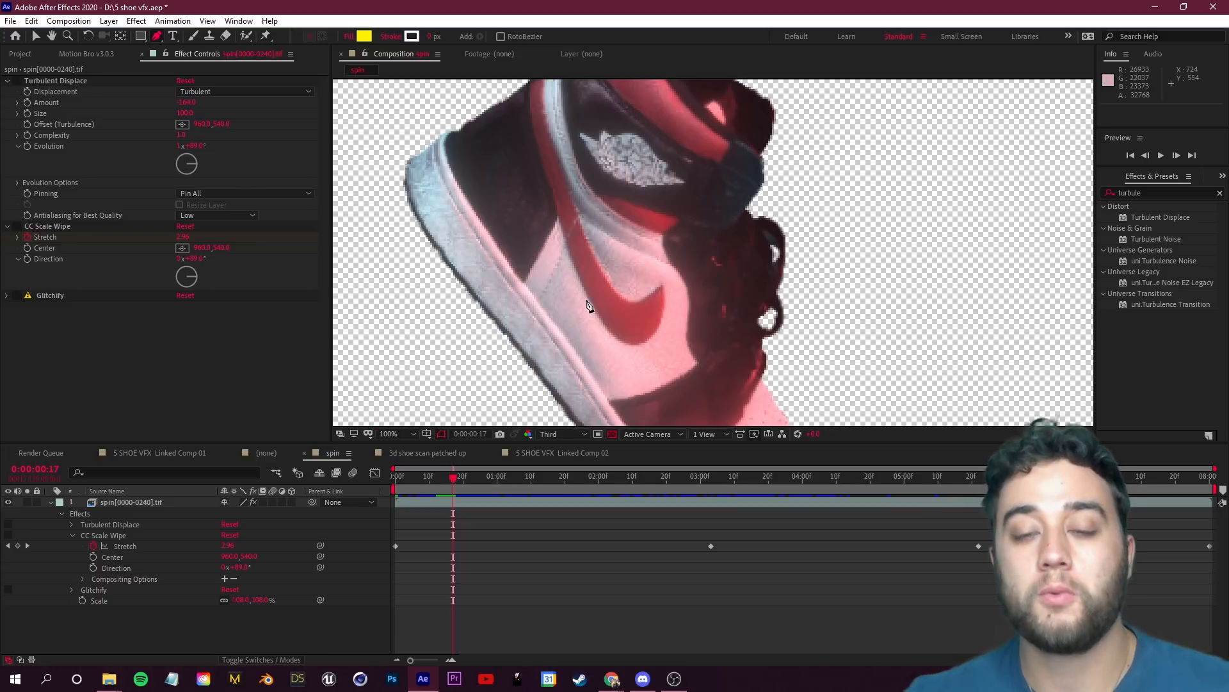
key(comma)
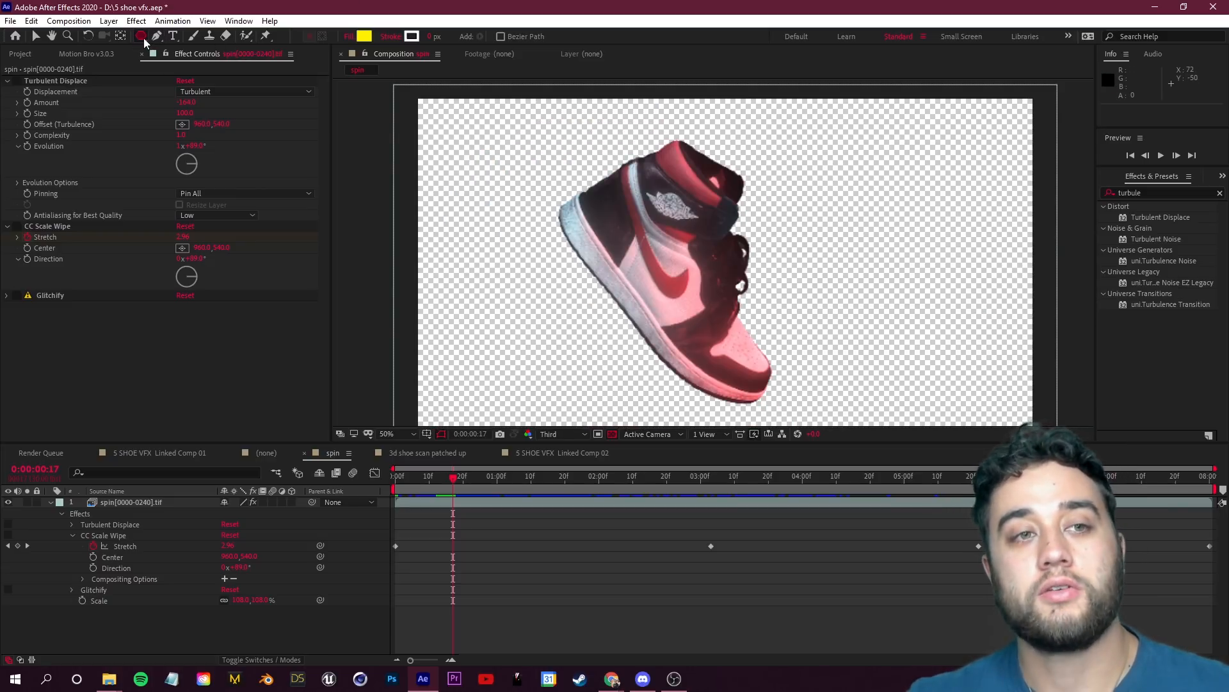
drag(661, 282, 662, 221)
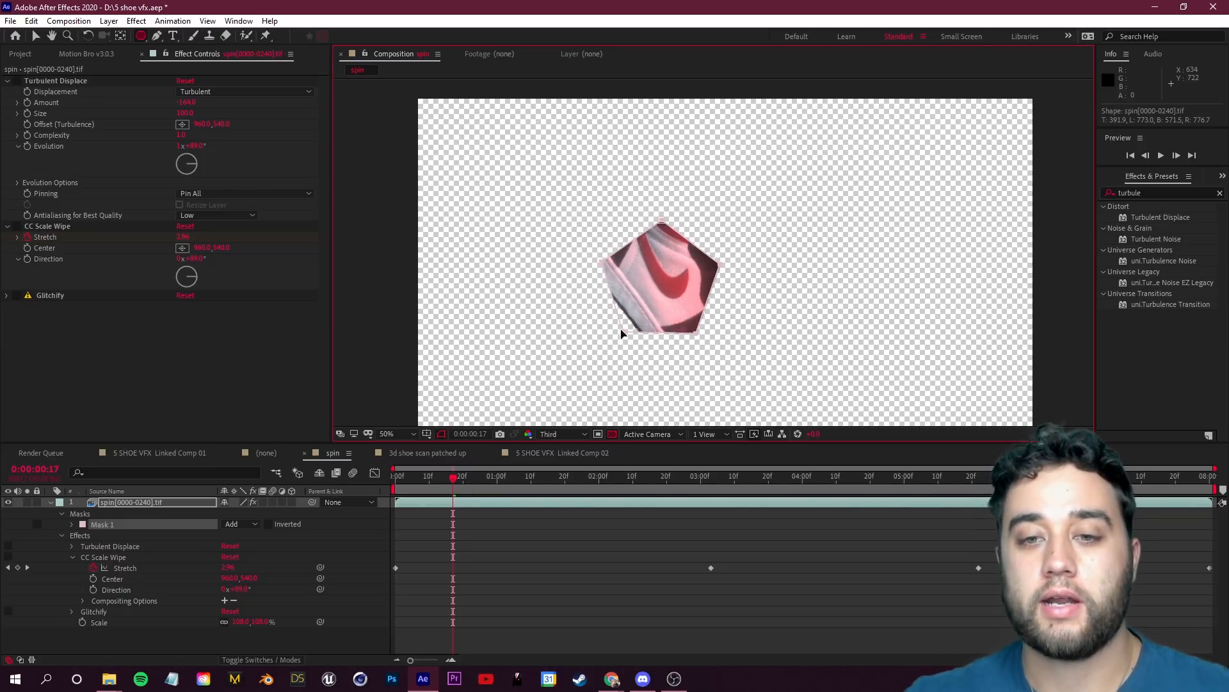
drag(621, 331, 629, 304)
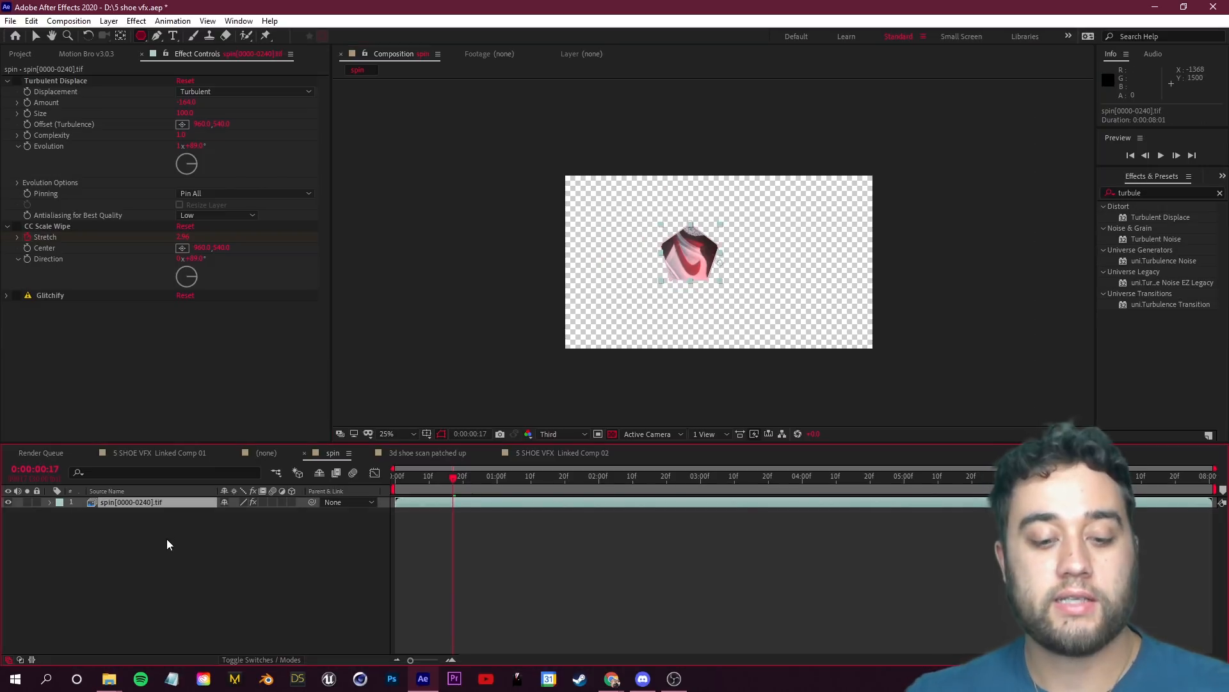
Step: Duplicate the masked spin layer and delete Mask 1 from the lower copy
key(m)
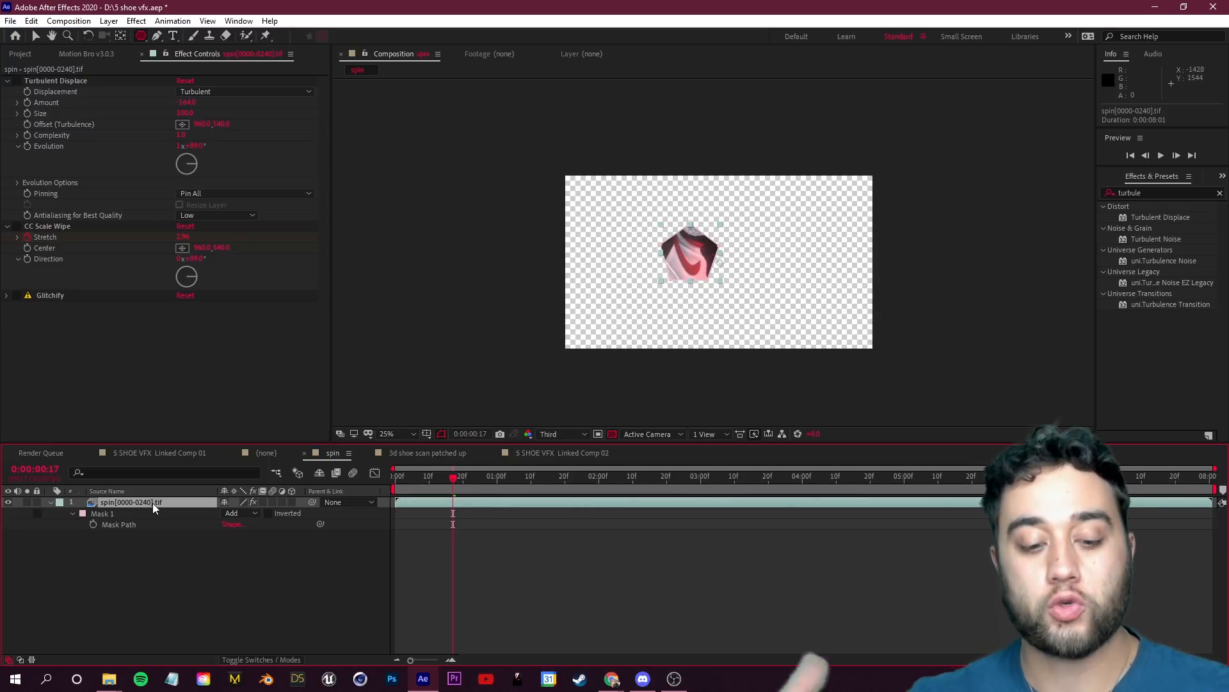
key(ctrl+d)
click(105, 524)
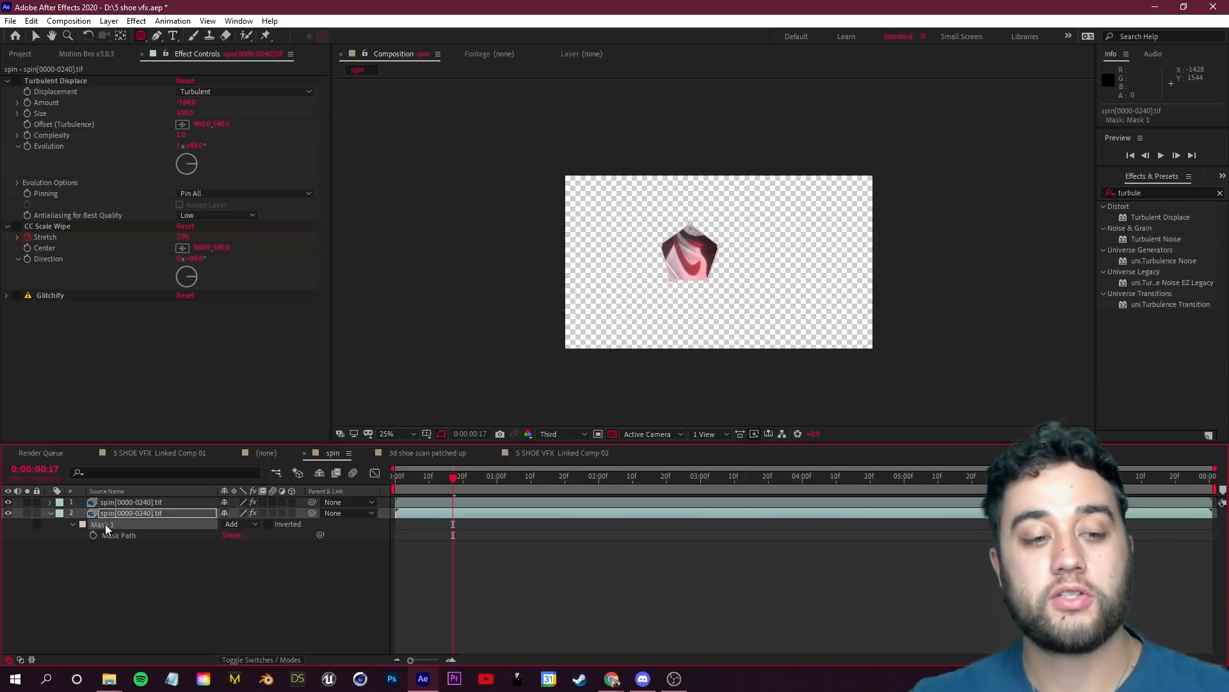
key(Delete)
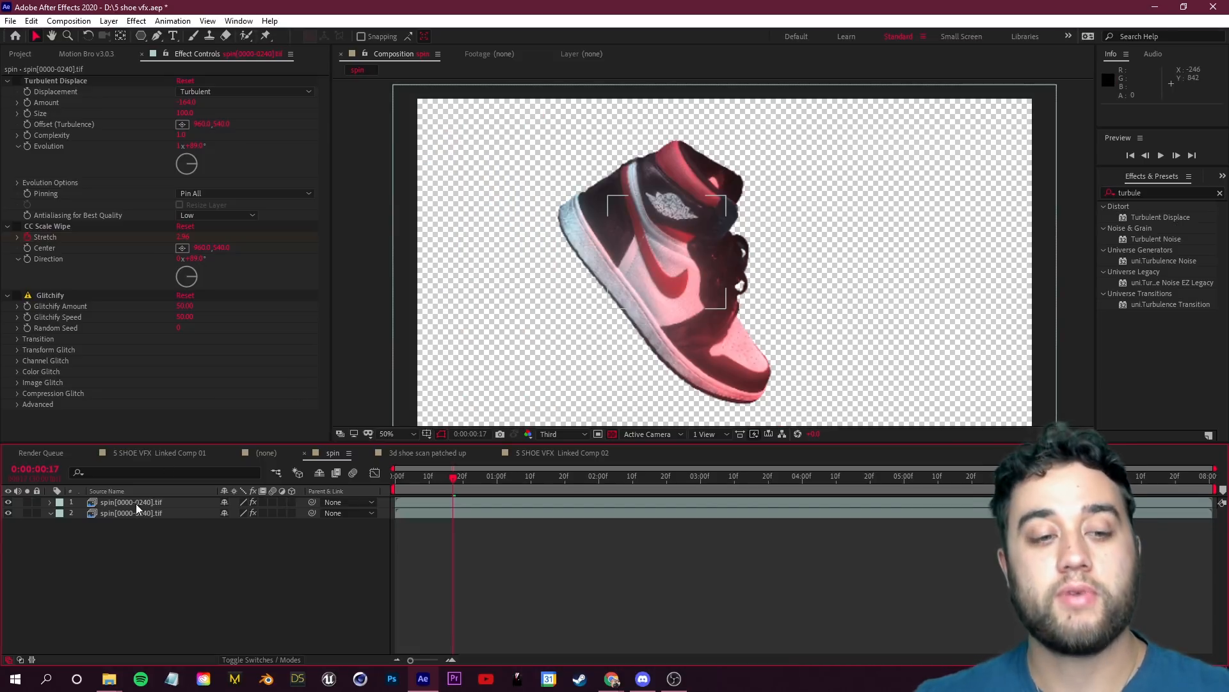
Step: Try scaling the masked upper spin layer to 132%, then undo the scale change
click(136, 502)
key(m)
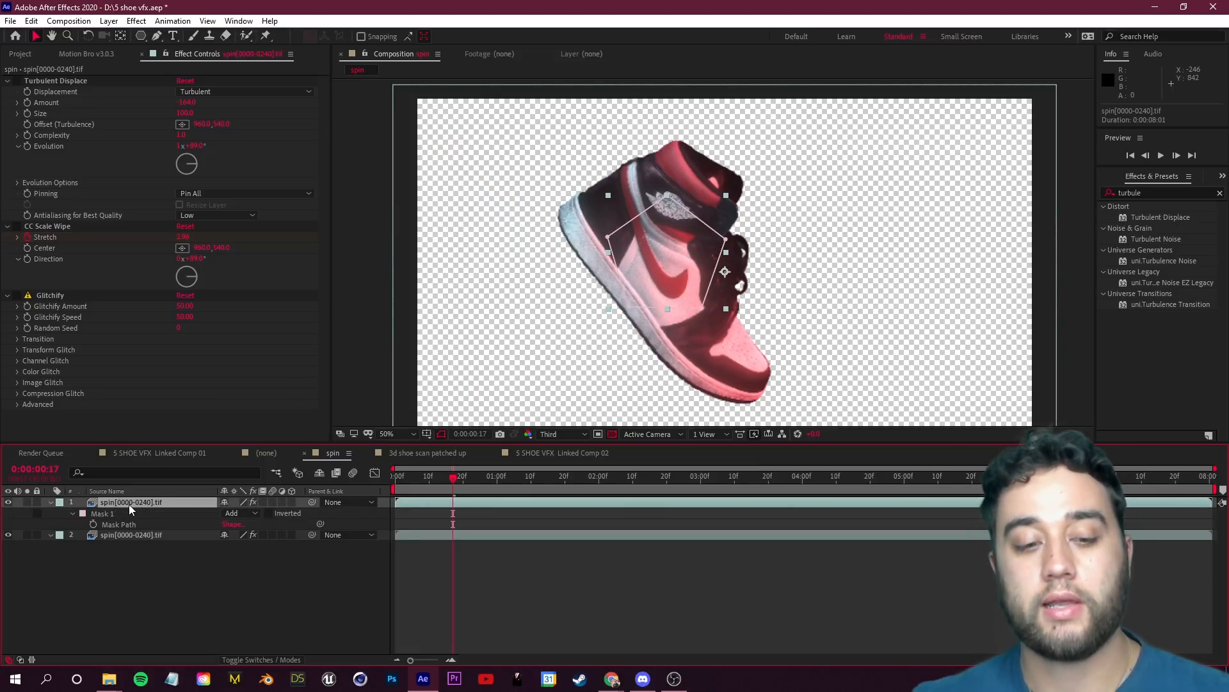
key(s)
drag(256, 513, 277, 513)
click(302, 566)
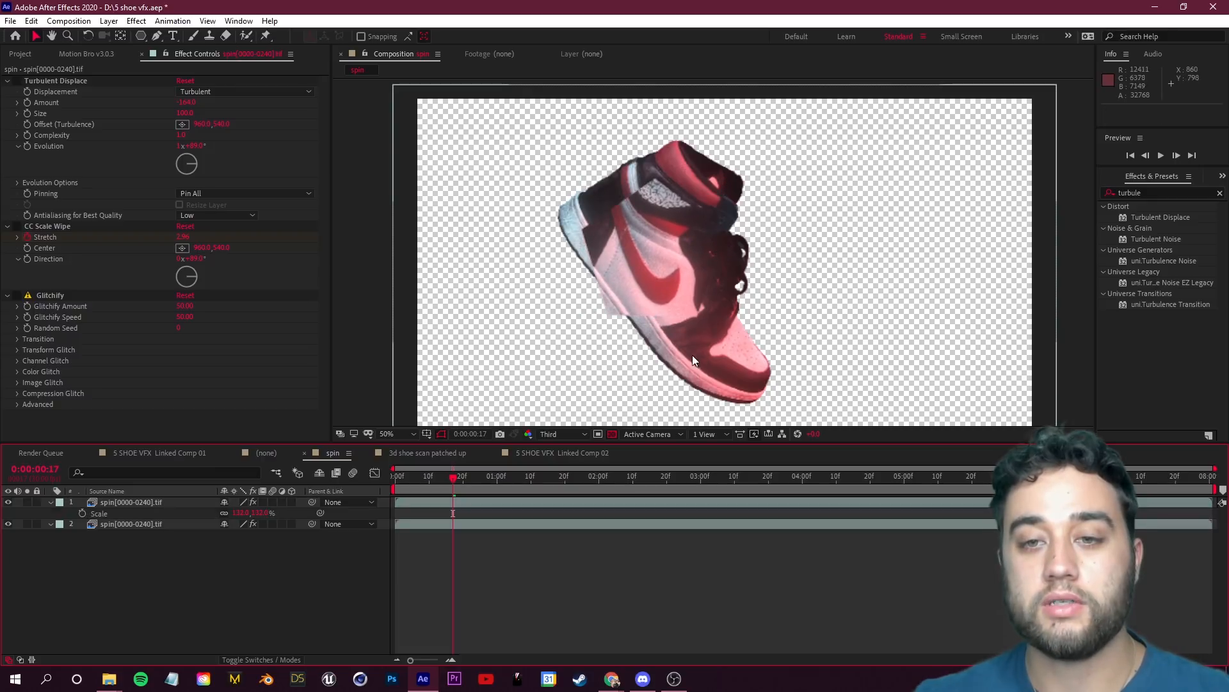
click(99, 503)
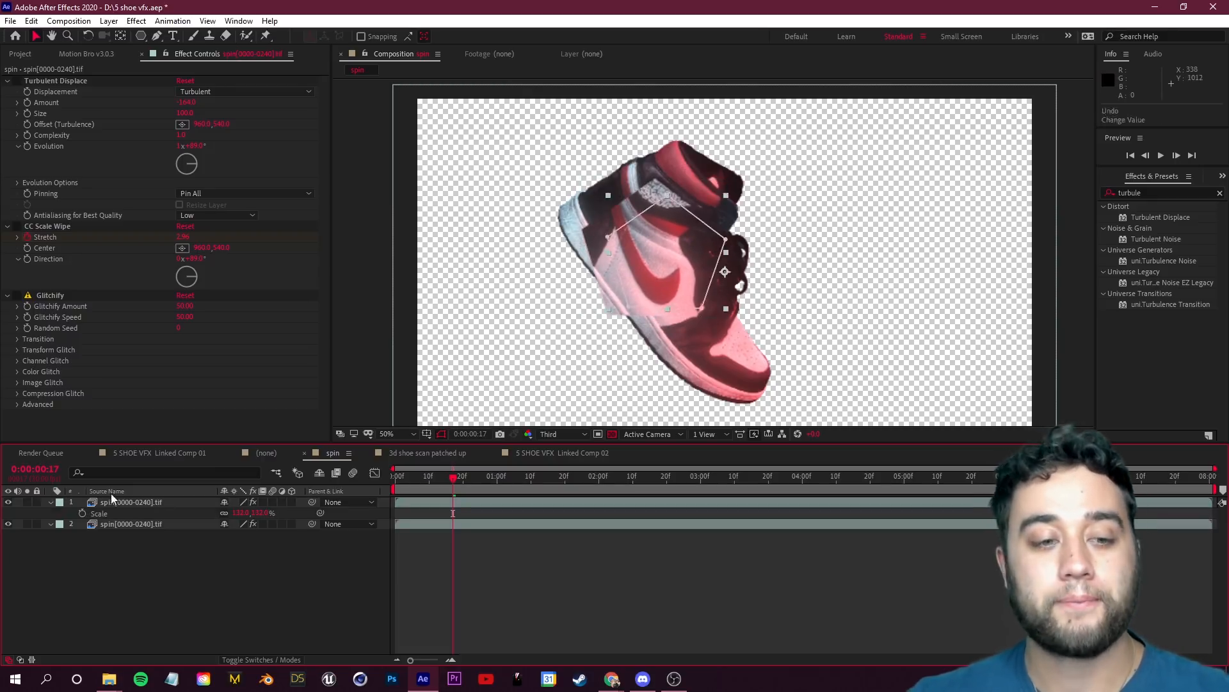
key(ctrl+z)
Step: Move the upper spin layer's anchor point to the centre of its pentagon mask
scroll(746, 301, up, 2)
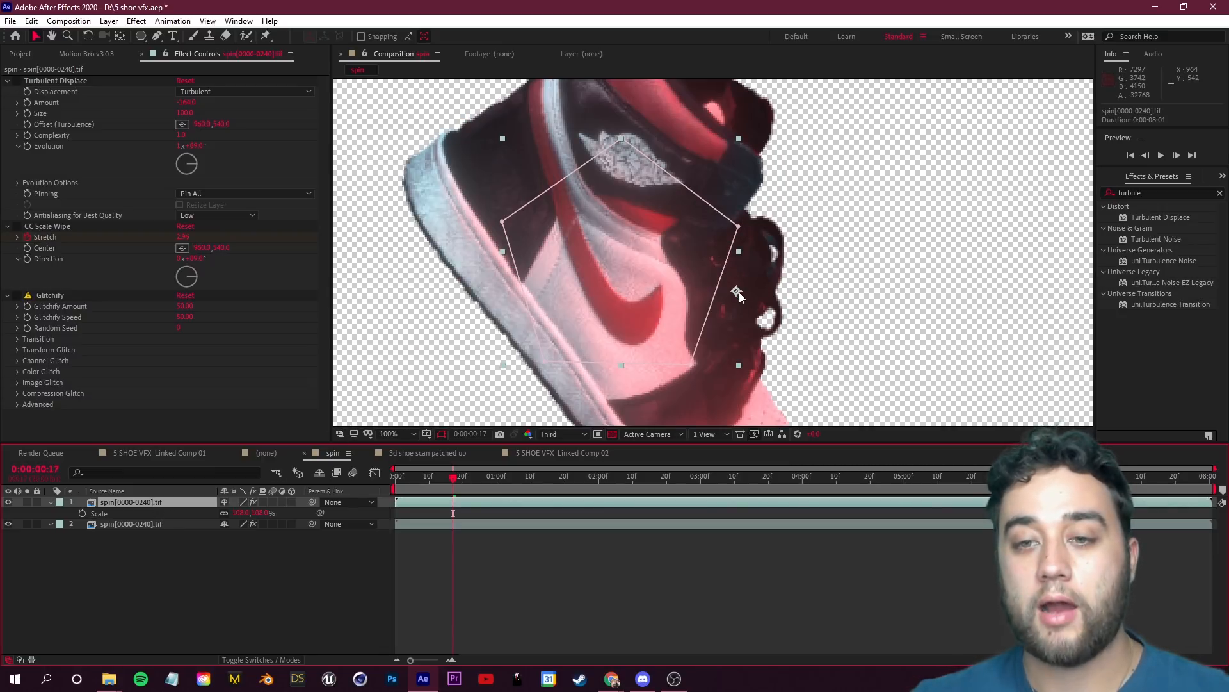
click(121, 36)
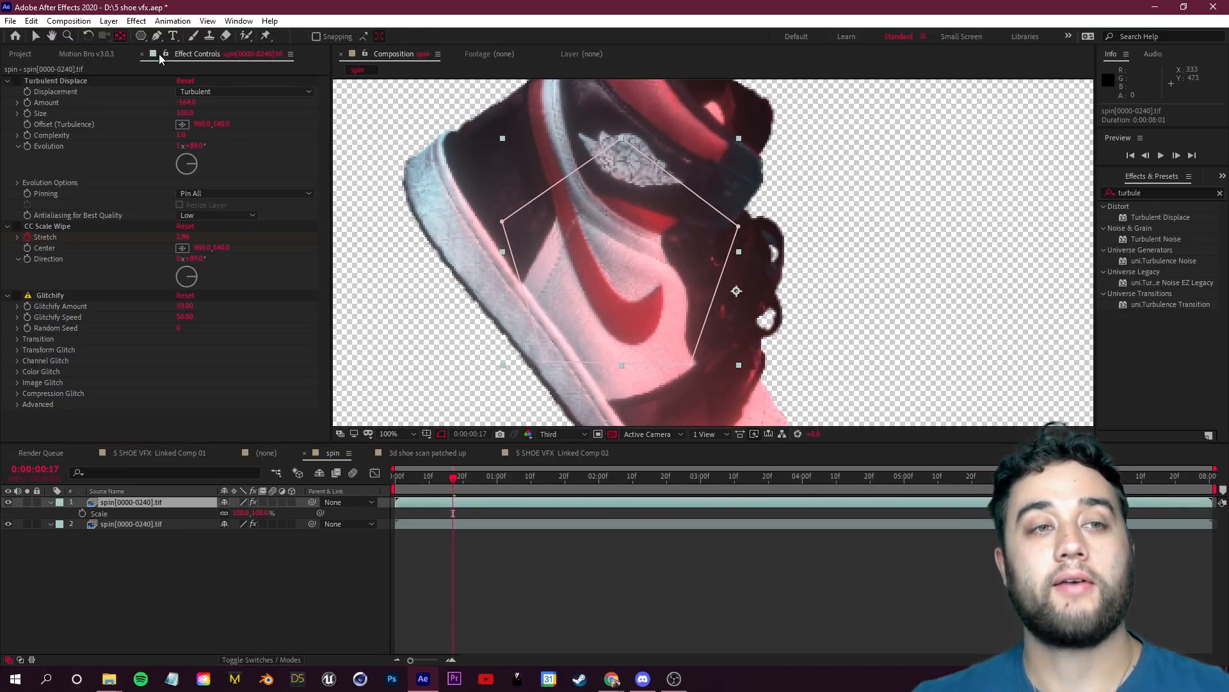
drag(736, 291, 724, 292)
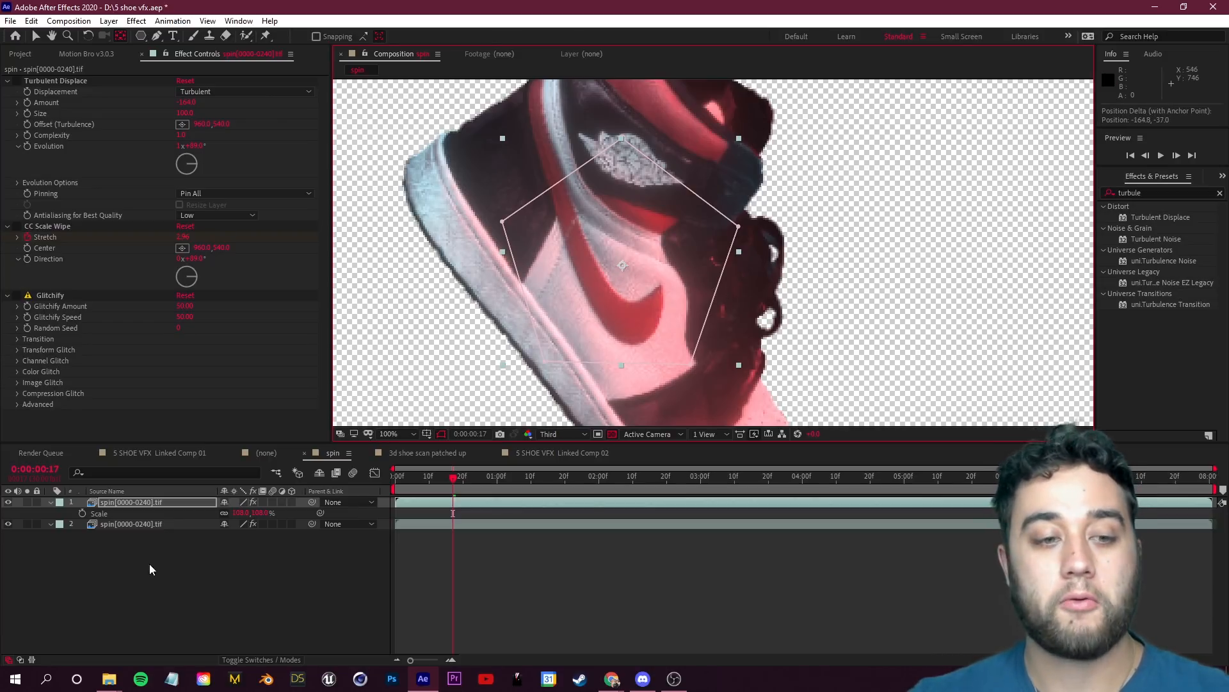
Step: Reveal the scale of the masked upper spin layer and set it to 102%
click(151, 502)
key(s)
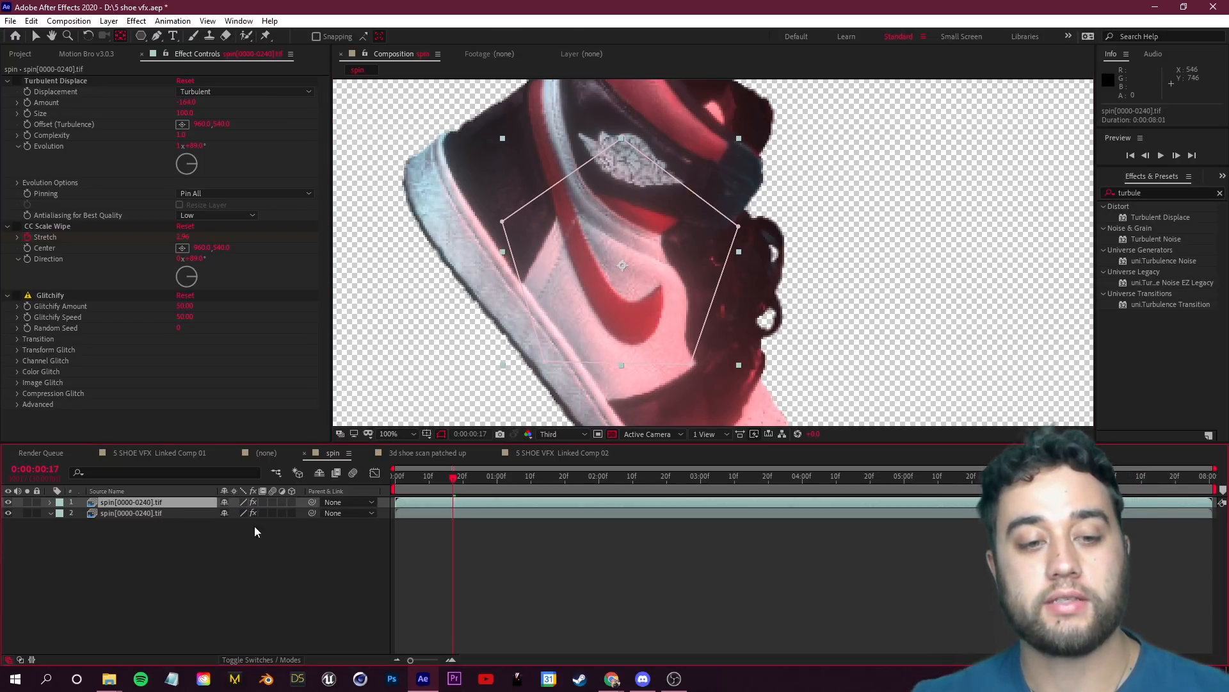
key(s)
key(comma)
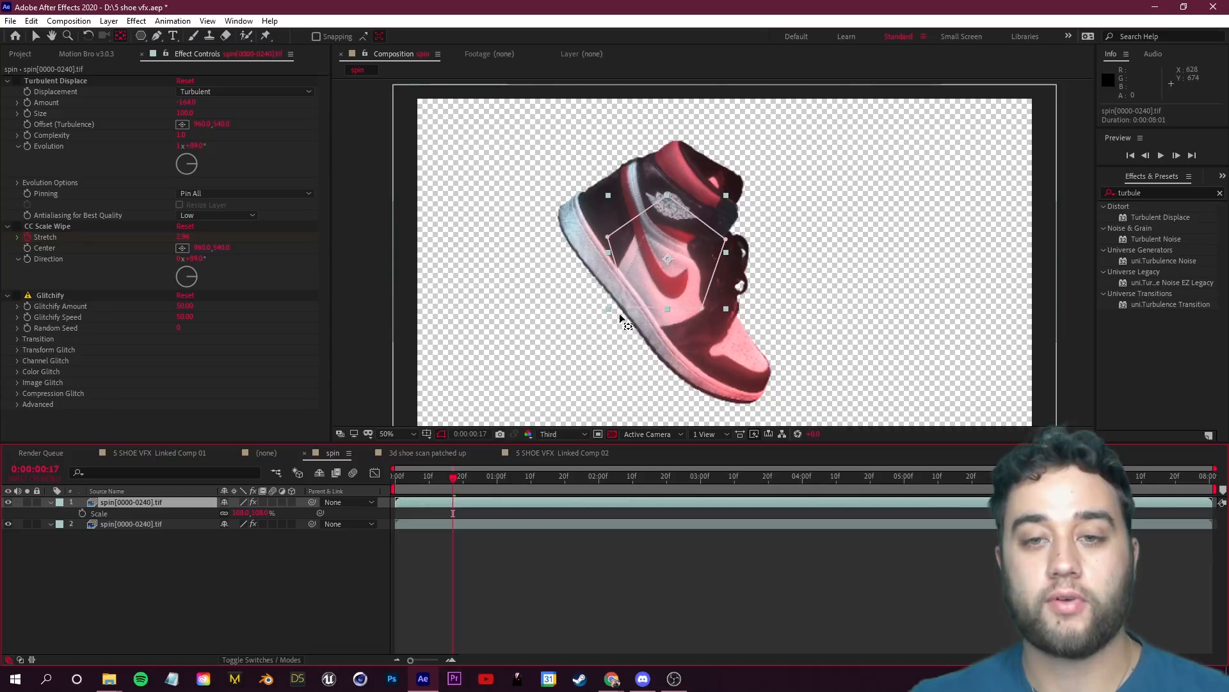
mouse_move(258, 512)
mouse_down()
mouse_move(277, 511)
mouse_move(250, 506)
mouse_up()
click(263, 565)
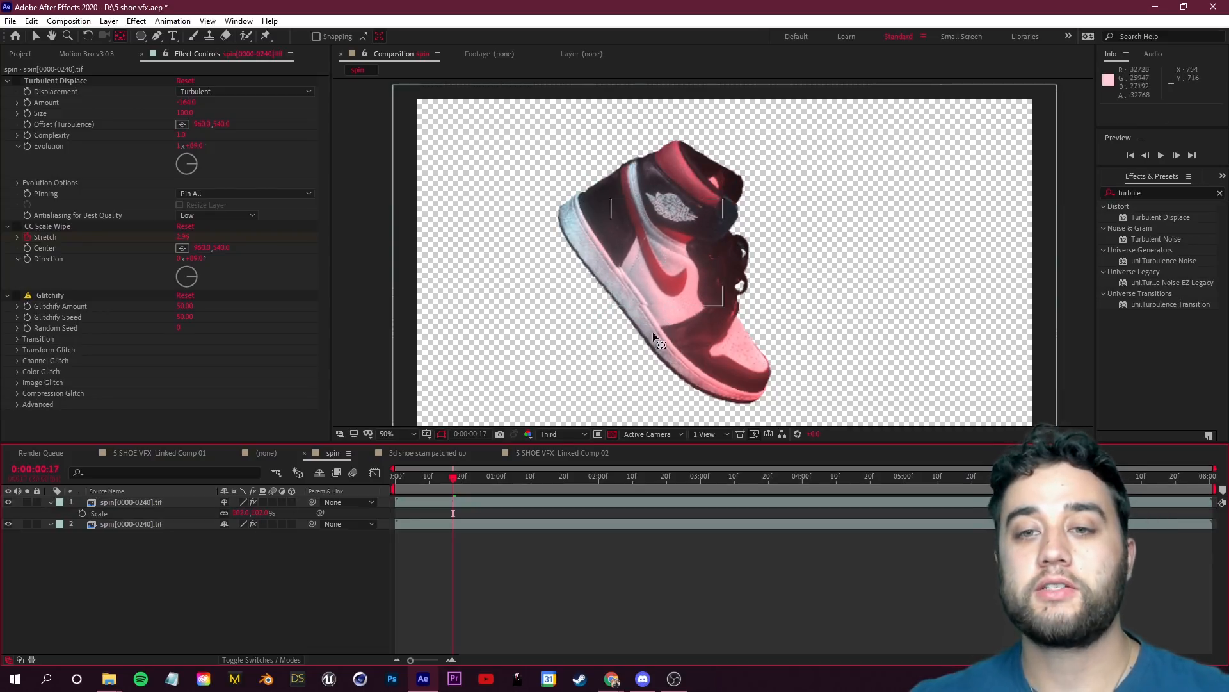
key(period)
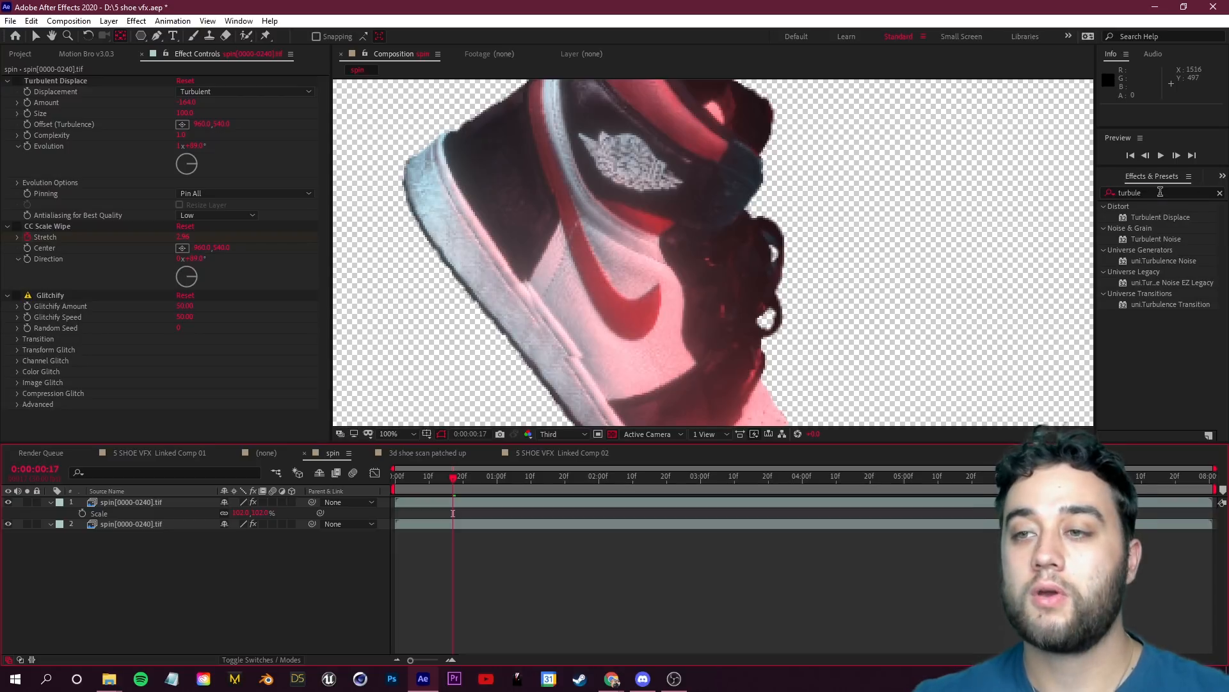
Step: Find the Brightness & Contrast effect and apply it to the masked upper spin layer
click(1160, 191)
text(brigh)
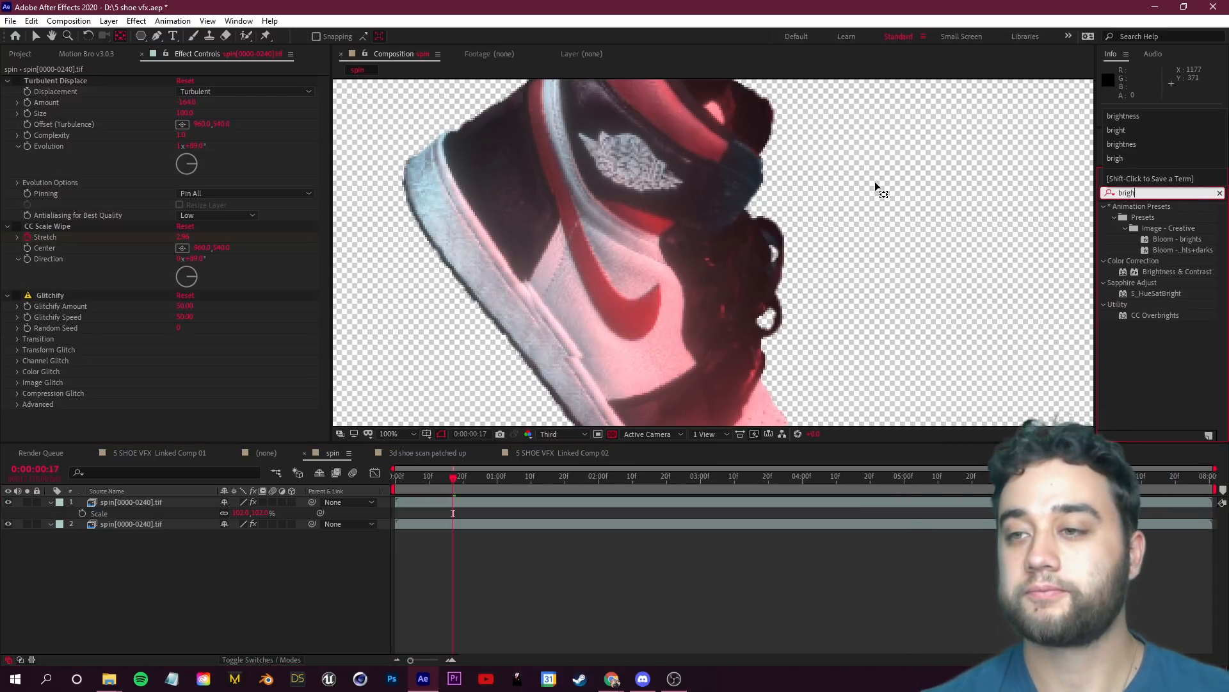
text(tness)
drag(1166, 219, 139, 502)
Step: Rename the masked upper spin layer as shape mask
right_click(140, 502)
key(Escape)
text(sho)
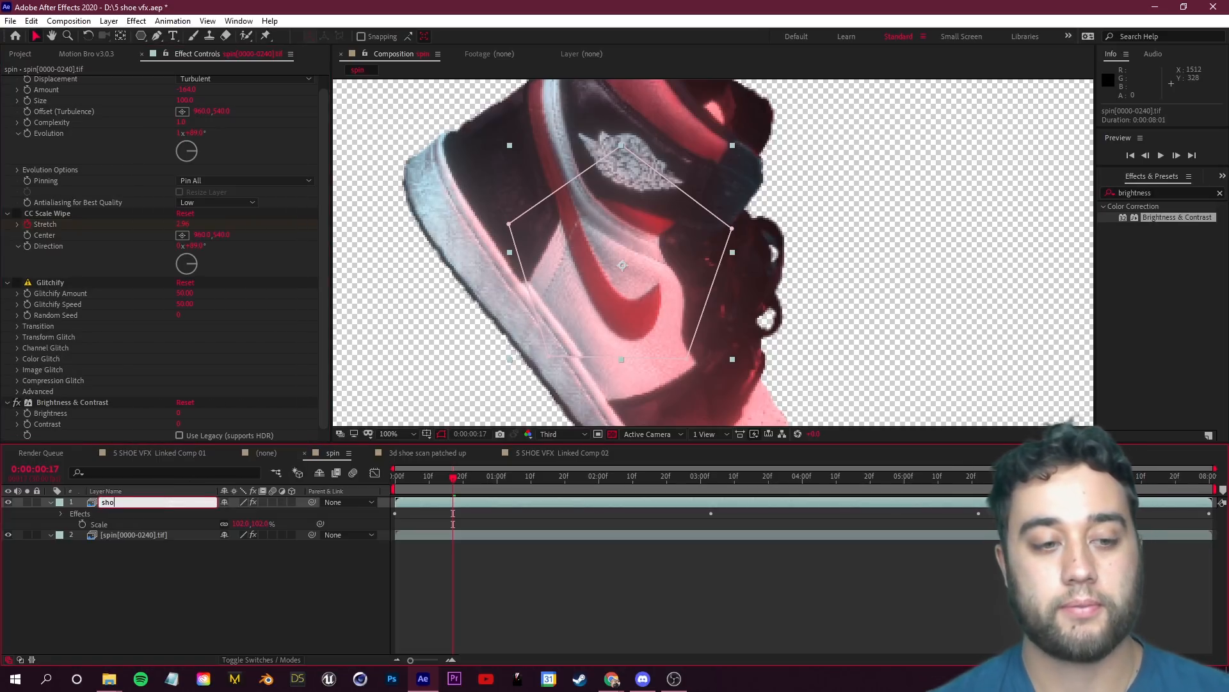
key(Return)
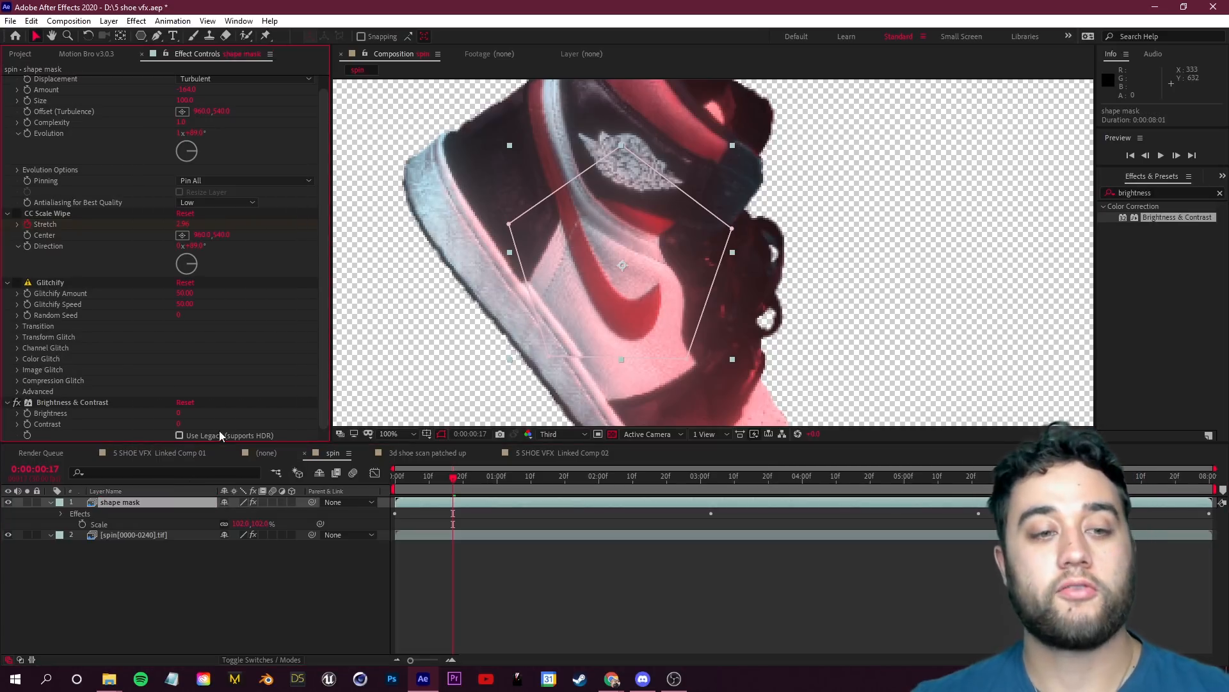
Step: Set the shape mask layer's brightness to 84 and contrast to 5 so the pentagon stands out on the shoe
drag(180, 413, 223, 414)
drag(180, 424, 217, 424)
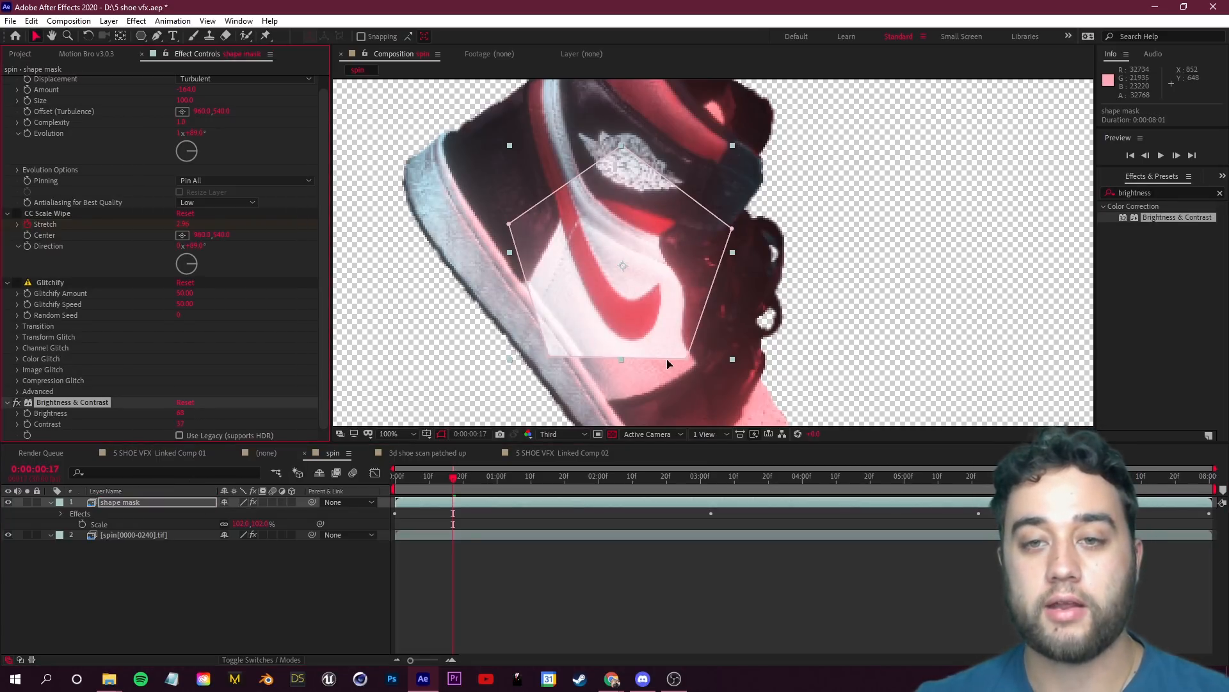
click(670, 563)
scroll(703, 314, down, 2)
scroll(704, 310, up, 2)
scroll(680, 227, down, 1)
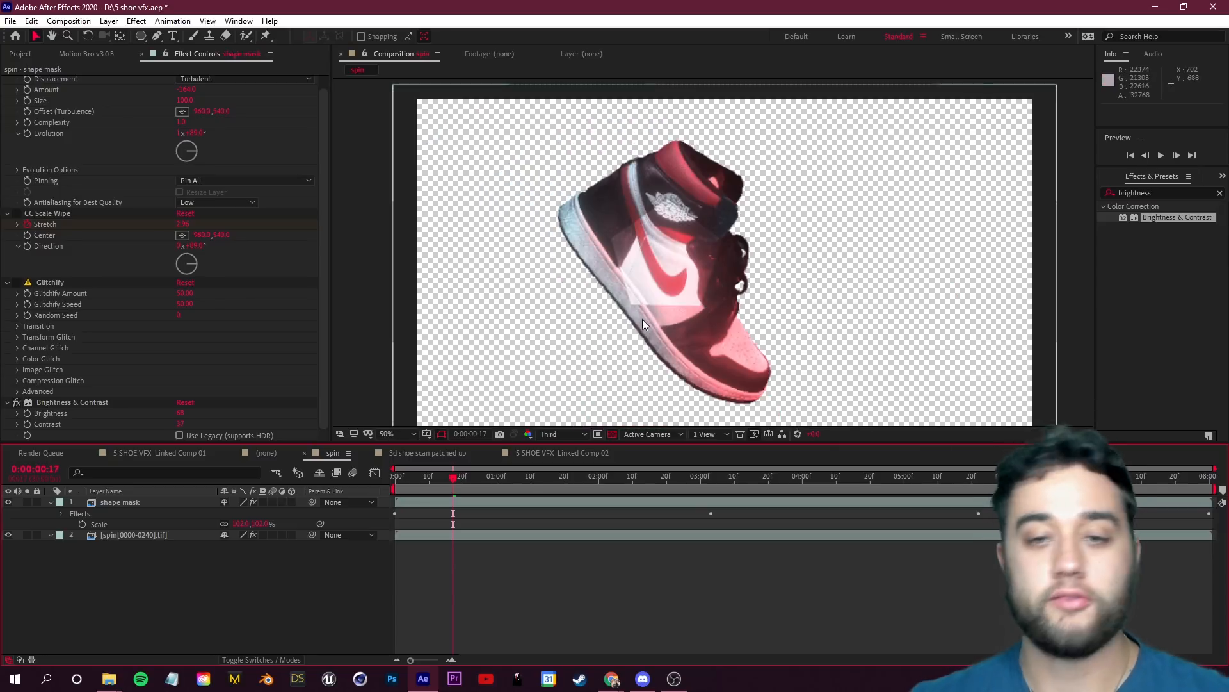
drag(179, 413, 89, 417)
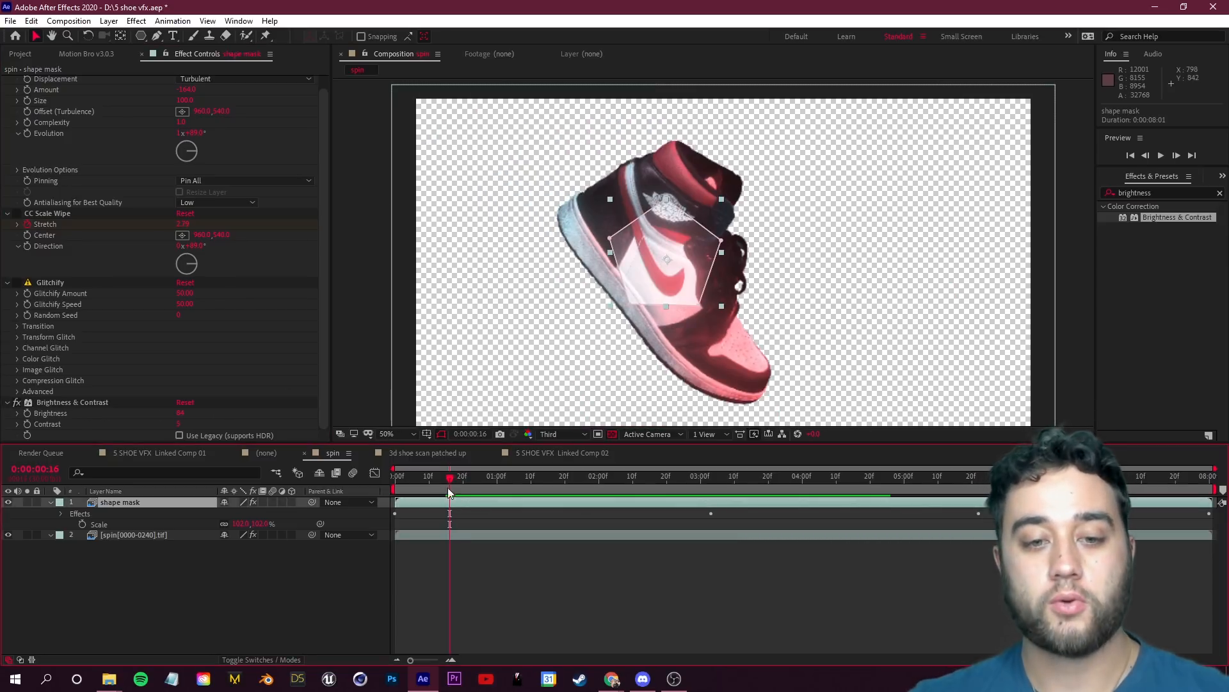
Step: Split the shape mask layer at frame 15 and delete the part before that frame
drag(451, 482, 446, 485)
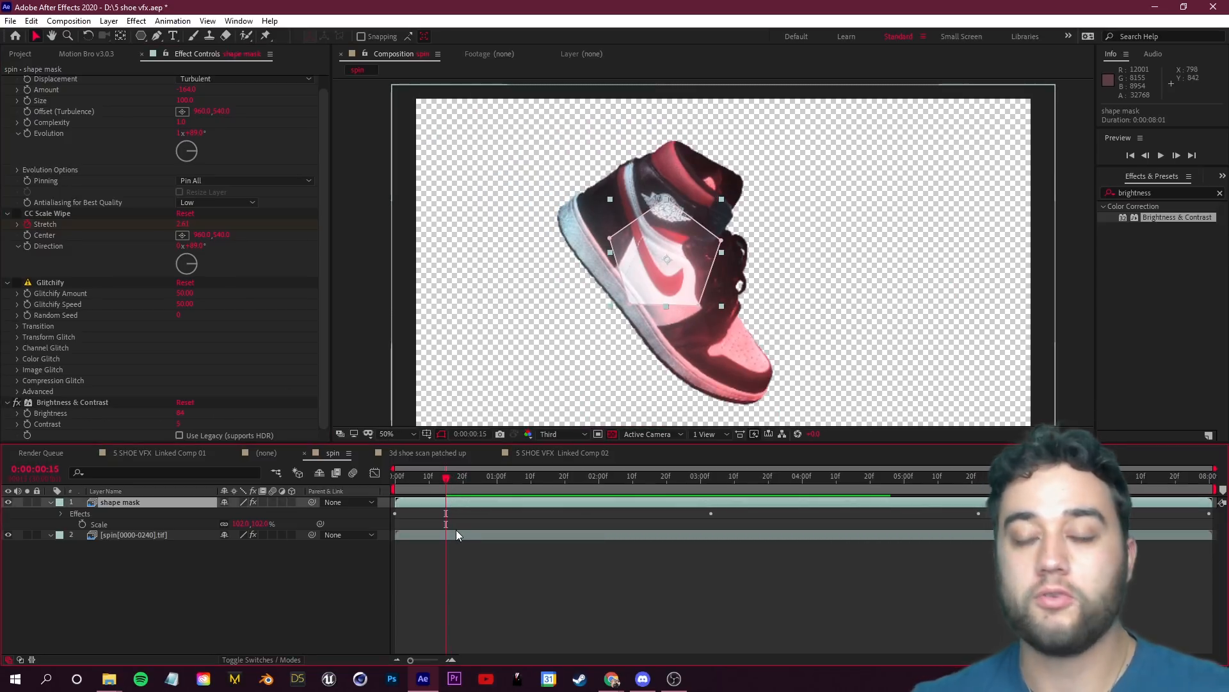
key(ctrl+shift+d)
click(432, 513)
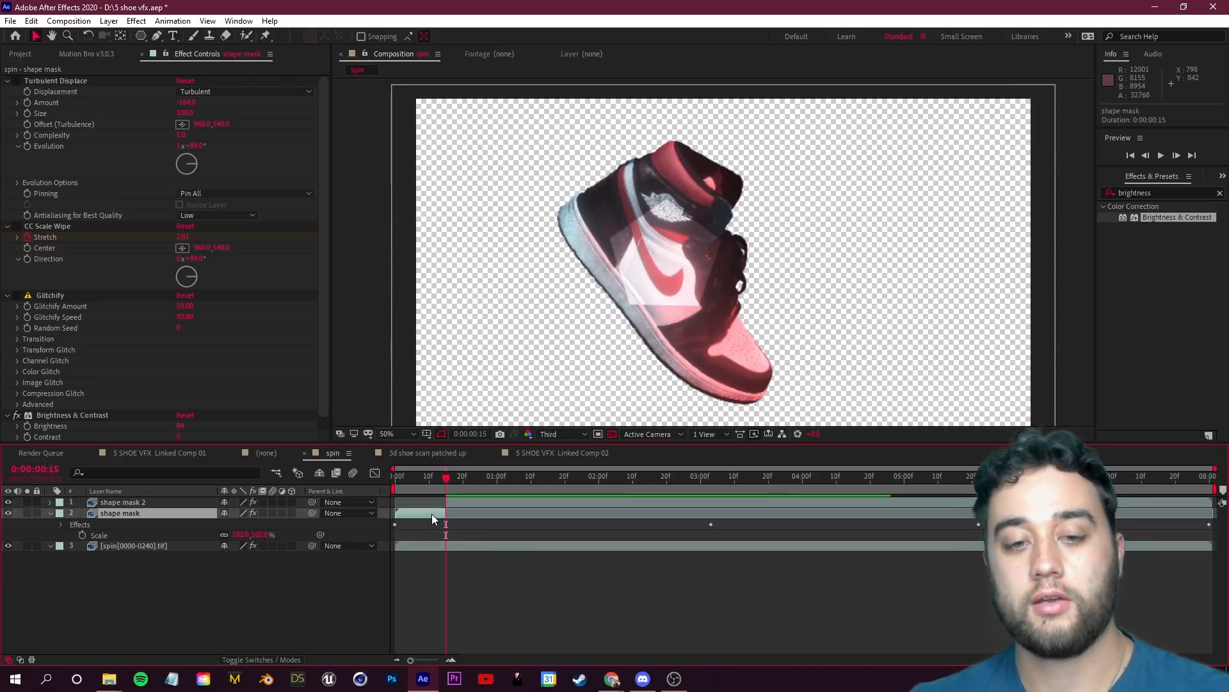
key(Delete)
Step: Split the remaining shape mask layer at frame 17, delete the part after it and preview the brief flash
click(477, 506)
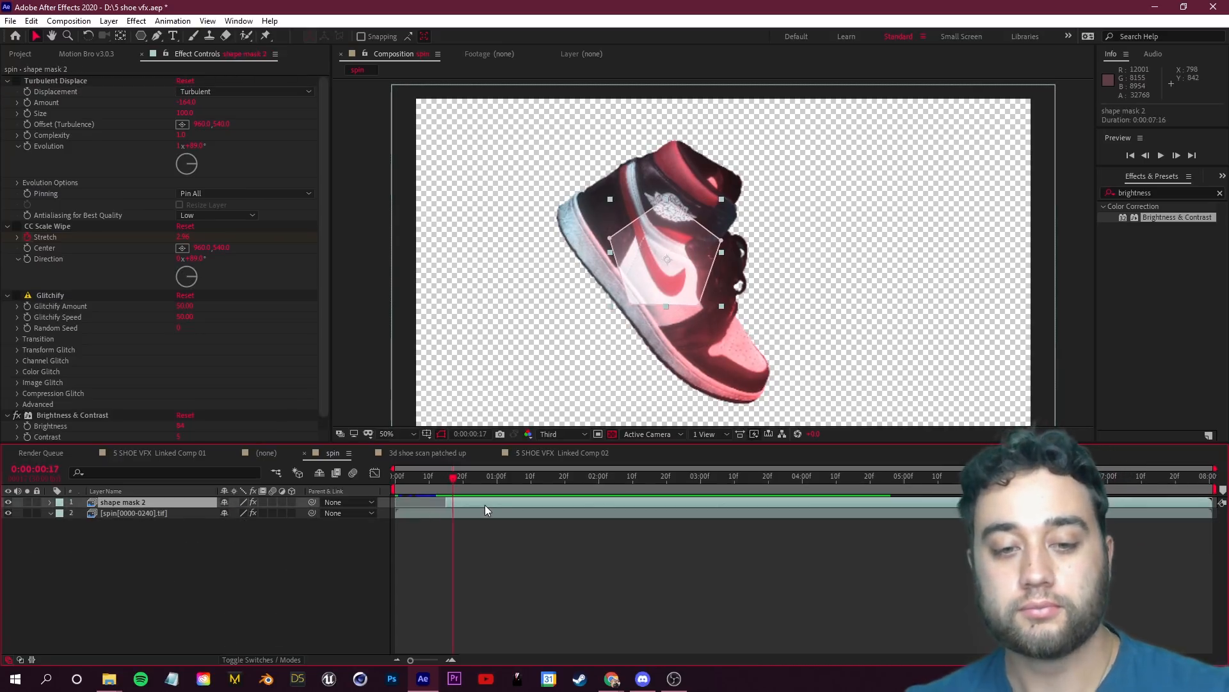
key(ctrl+shift+d)
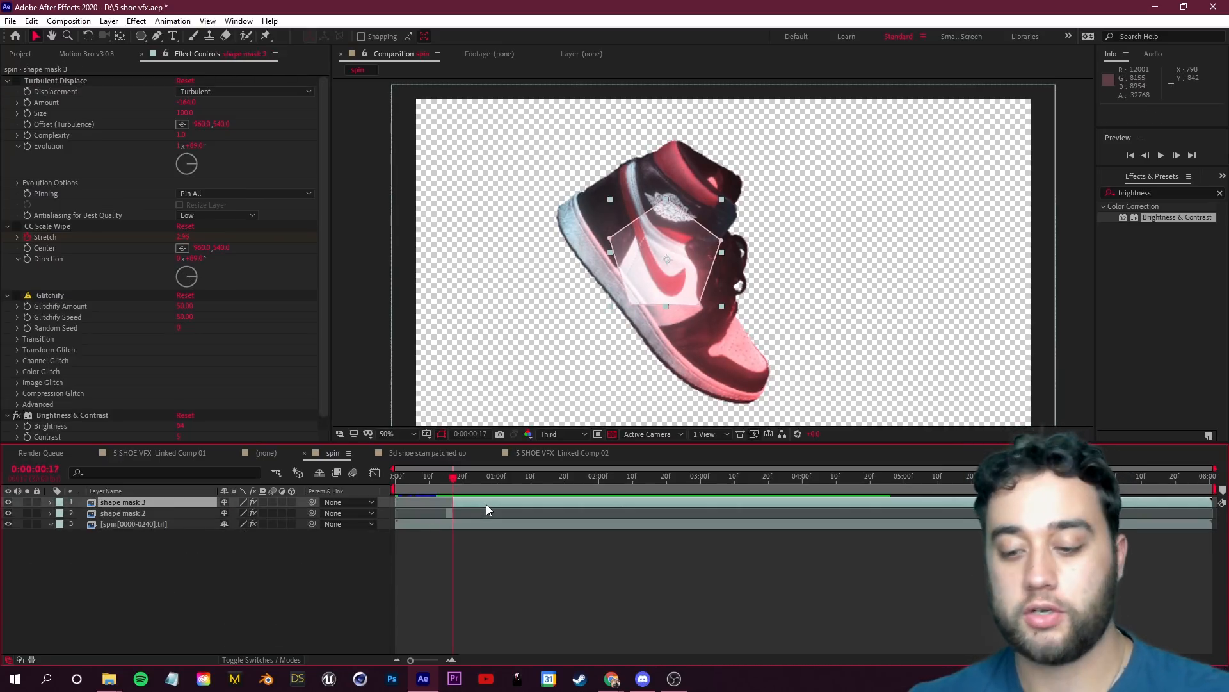
click(486, 504)
key(Delete)
drag(460, 482, 420, 487)
key(space)
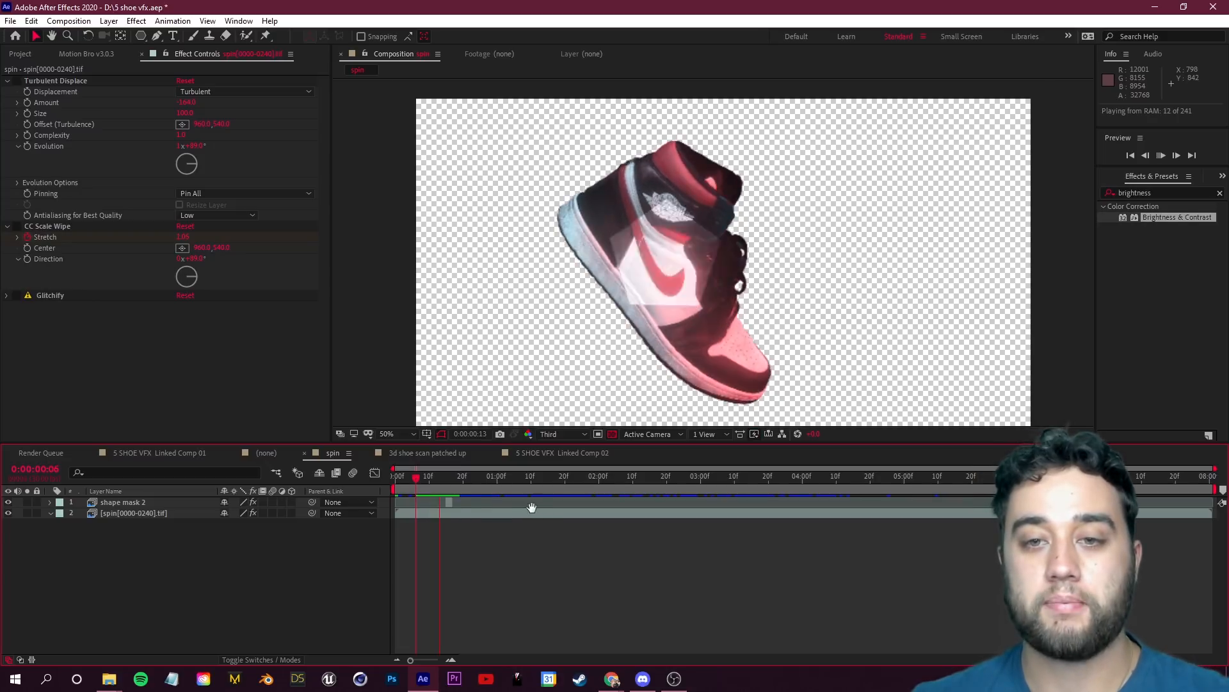
Step: At frame 15, find the Color Balance (HLS) effect and apply it to the shape mask 2 layer
click(444, 477)
click(158, 503)
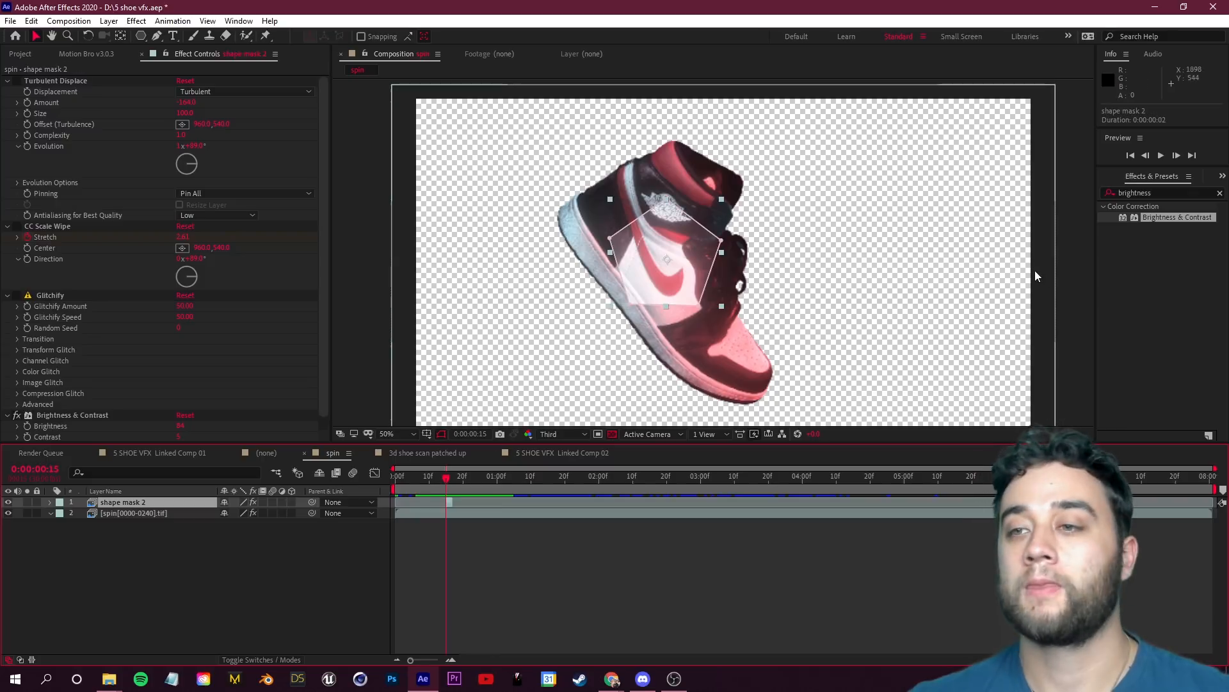
click(1180, 191)
text(hls)
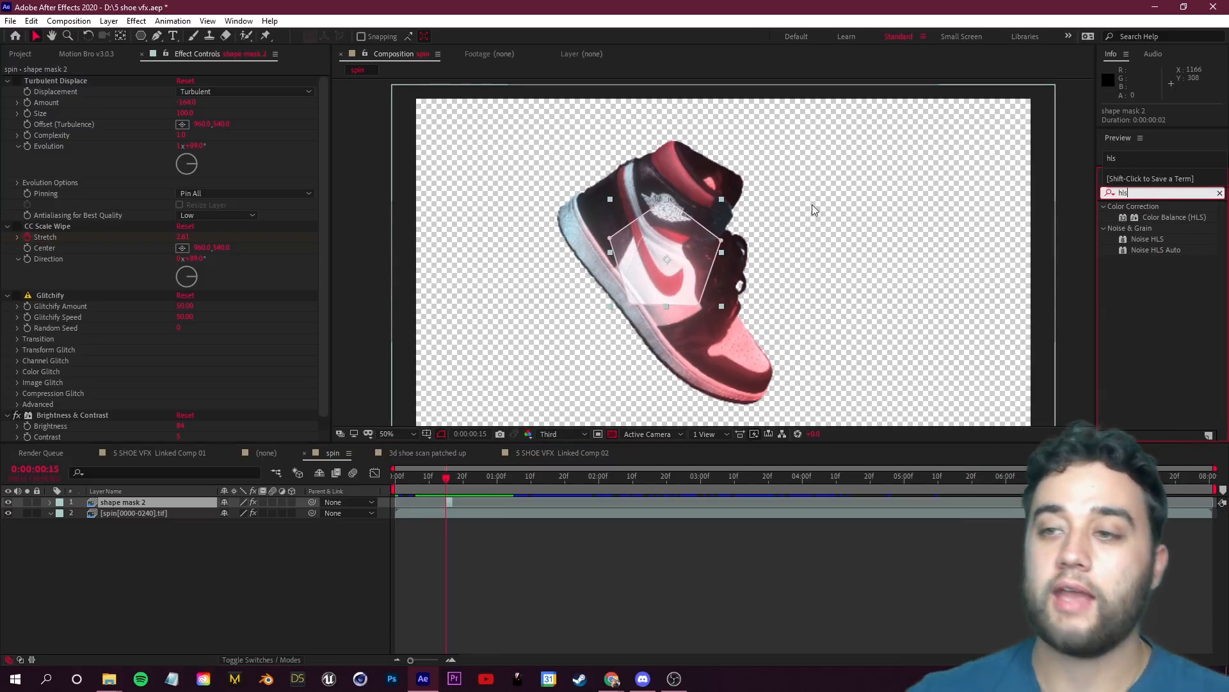
drag(1175, 217, 136, 504)
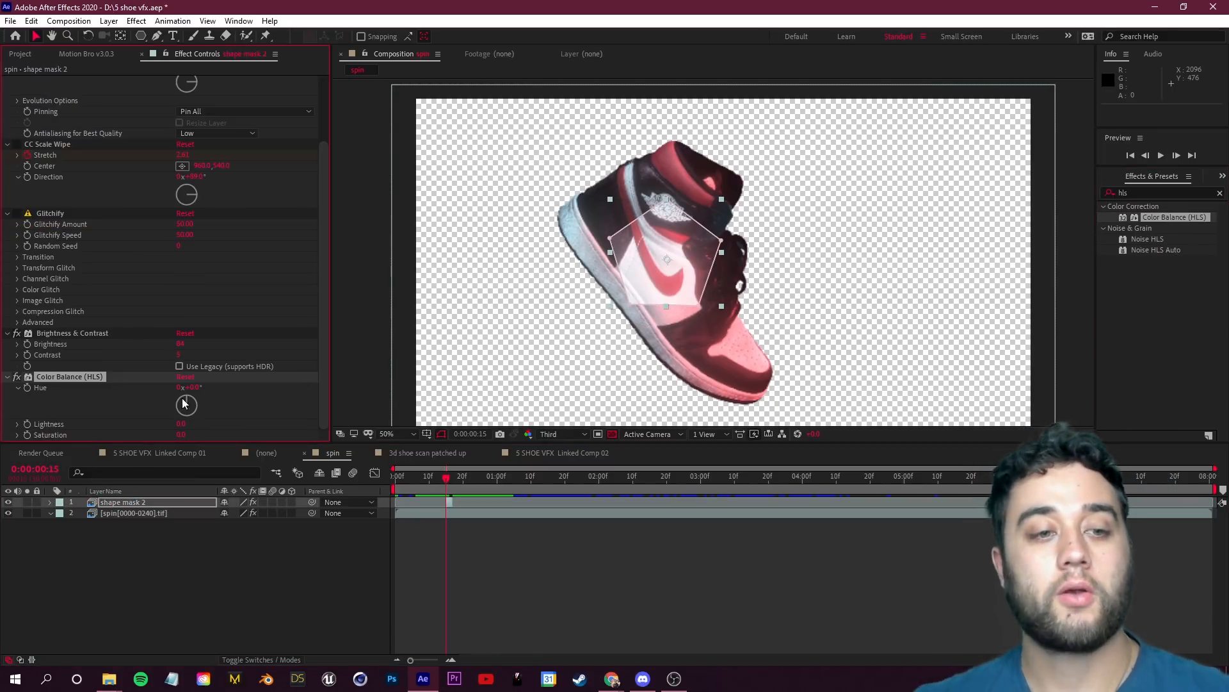
Step: Rotate the Color Balance hue of shape mask 2 to 242° to turn the masked swoosh blue
drag(189, 402, 234, 399)
drag(200, 438, 148, 425)
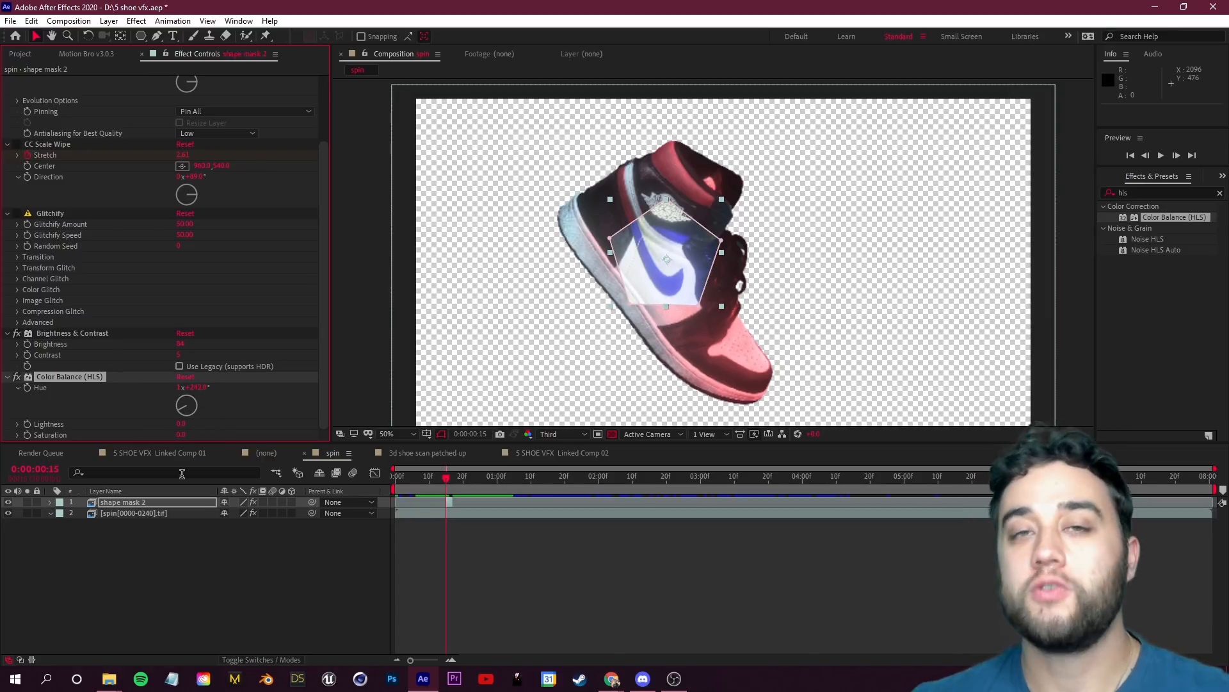
click(192, 571)
Step: Scrub the spin composition back to the start of the shape mask 2 layer and step through the masked effect
scroll(624, 362, down, 2)
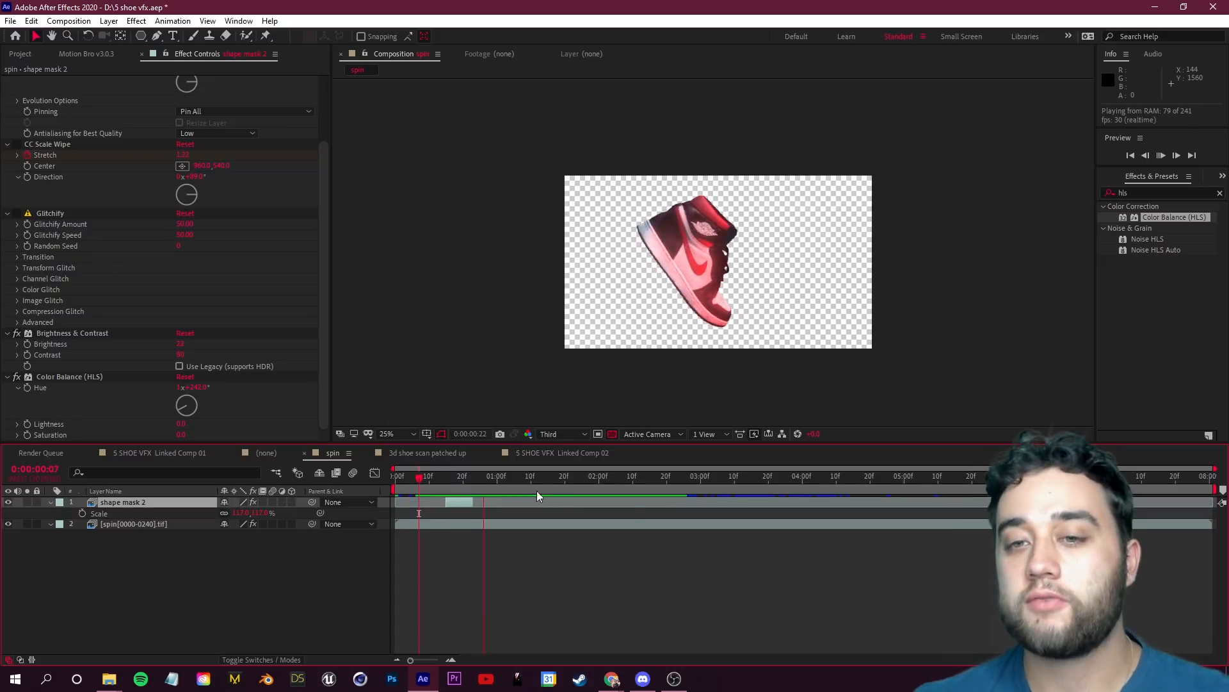
drag(511, 482, 444, 498)
key(Page_Down)
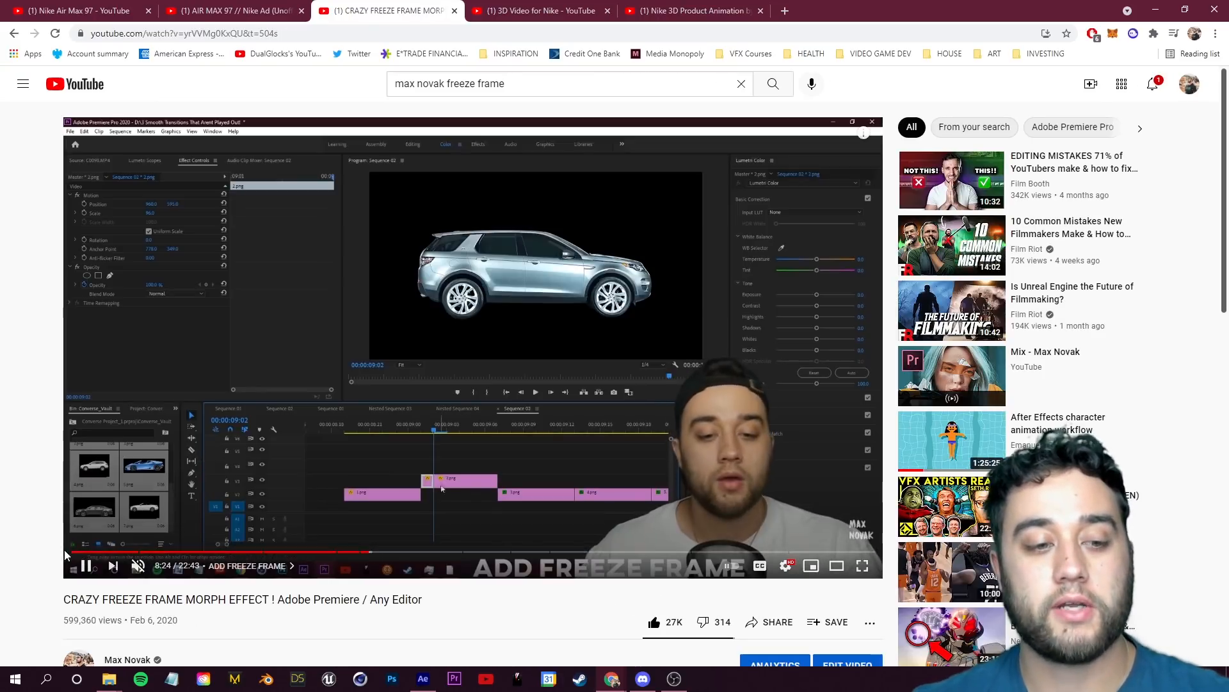
Step: Restart the CRAZY FREEZE FRAME MORPH EFFECT video on YouTube from the beginning and play it full screen
click(69, 551)
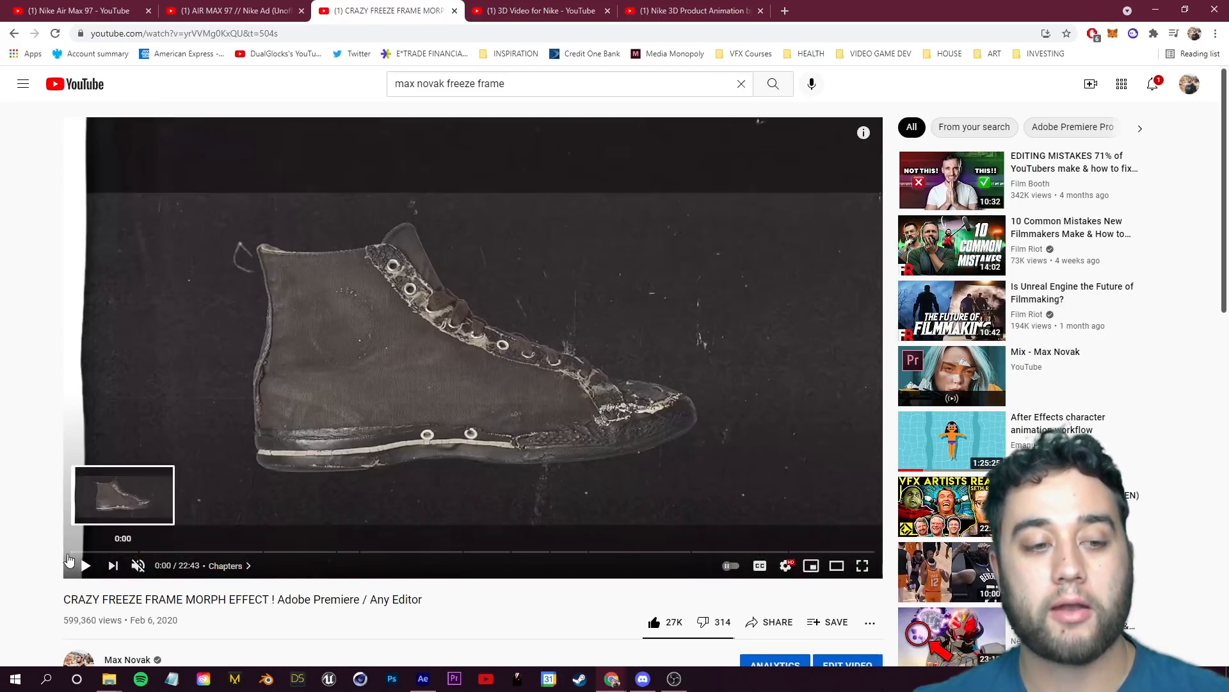
click(862, 565)
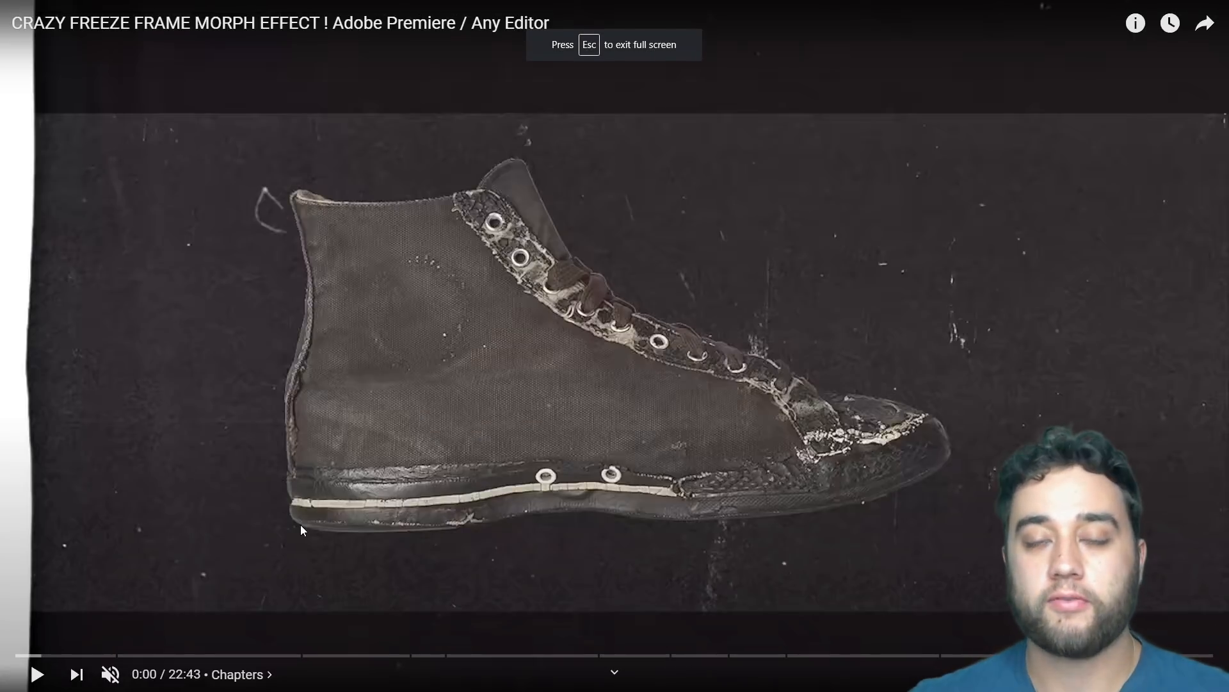
click(29, 685)
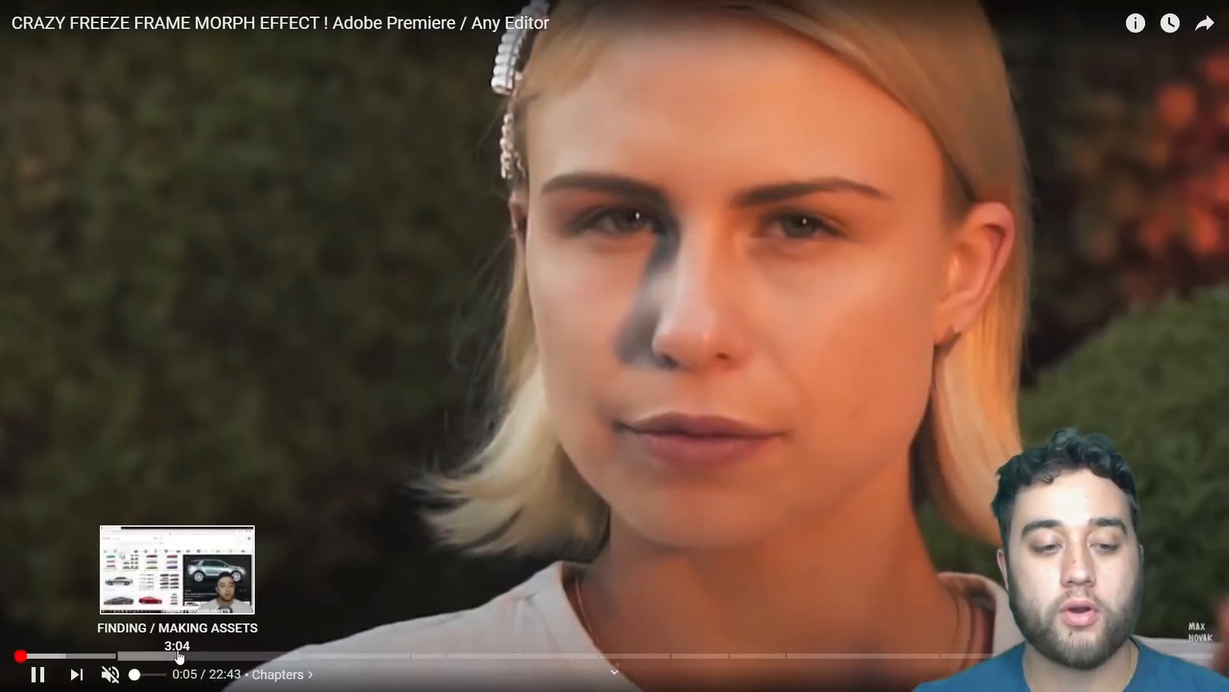
Step: Skim the freeze frame tutorial through its Match Cut / Lining Up and Add Freeze Frame chapters to examine the car masking technique
click(179, 656)
click(334, 656)
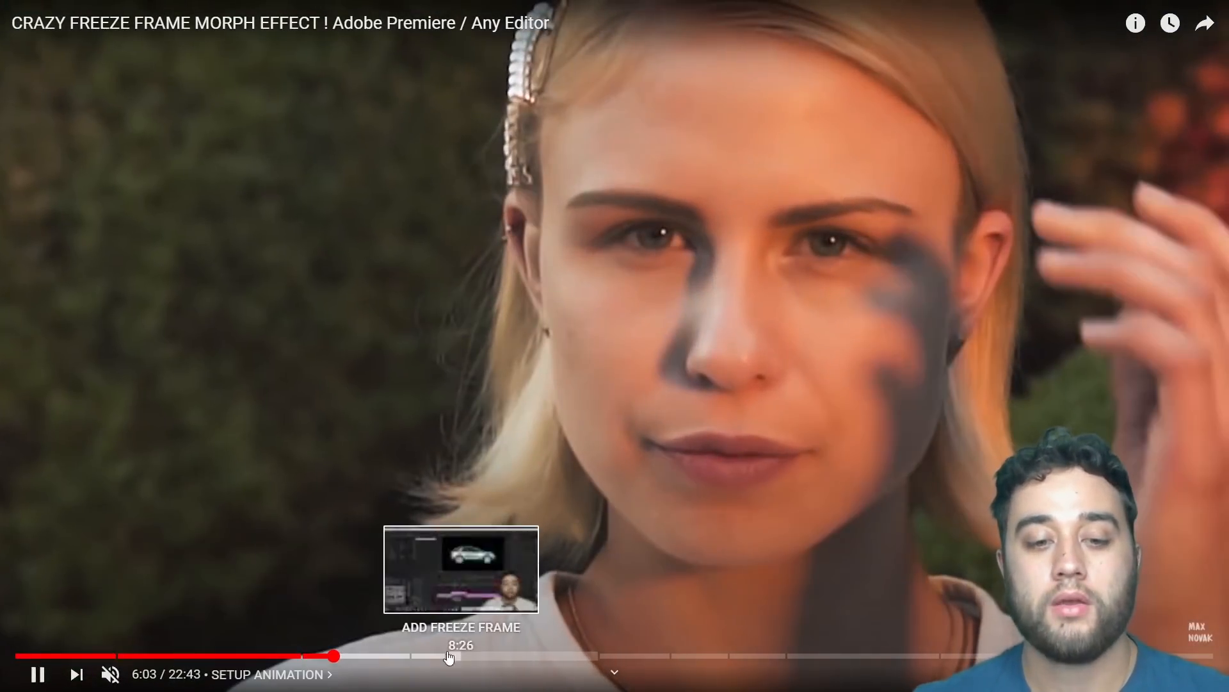
click(426, 655)
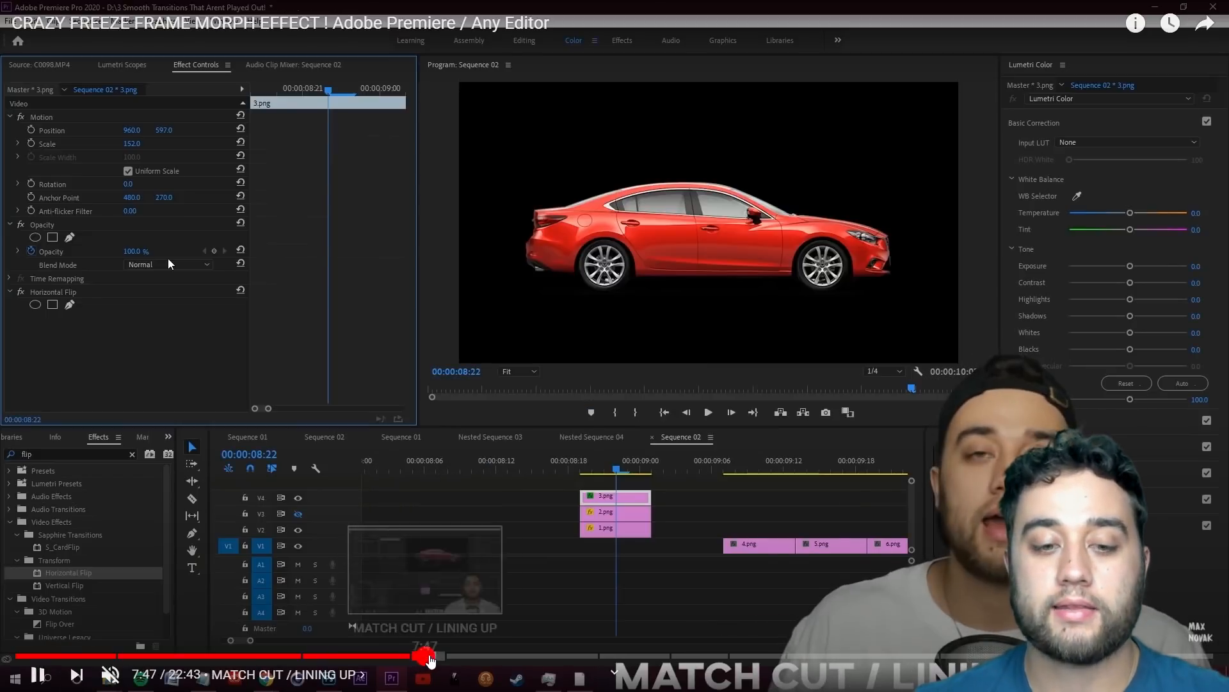
click(438, 656)
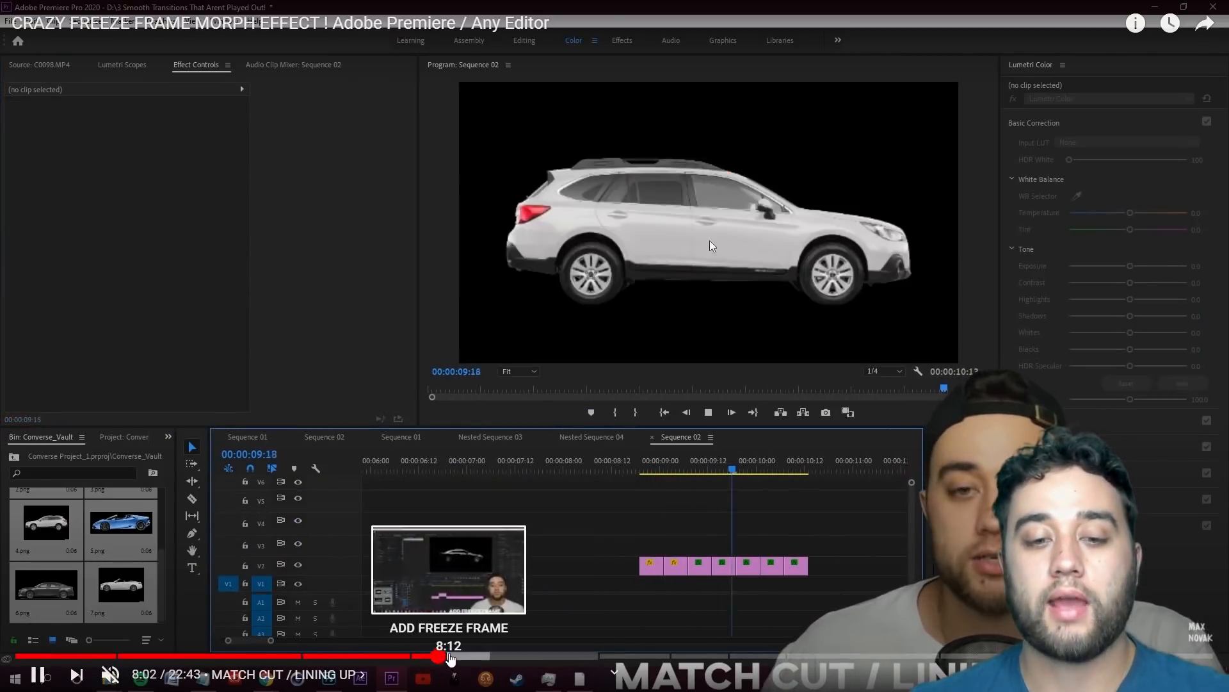
click(447, 656)
click(461, 655)
click(474, 656)
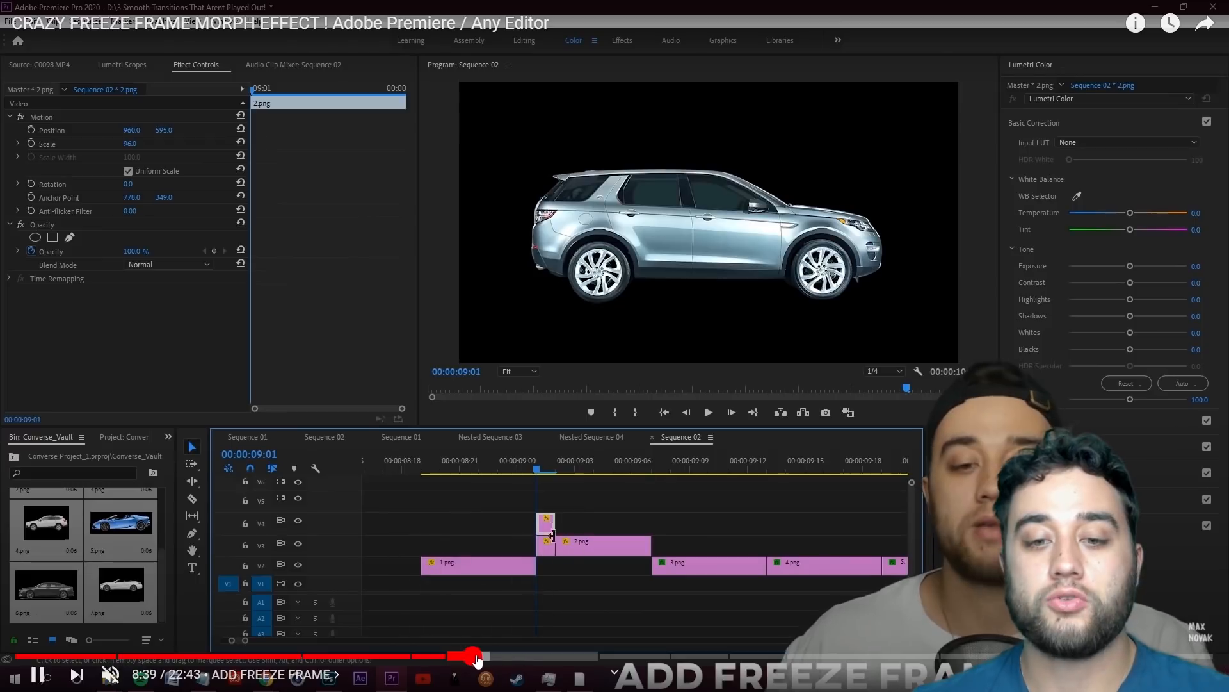
click(520, 656)
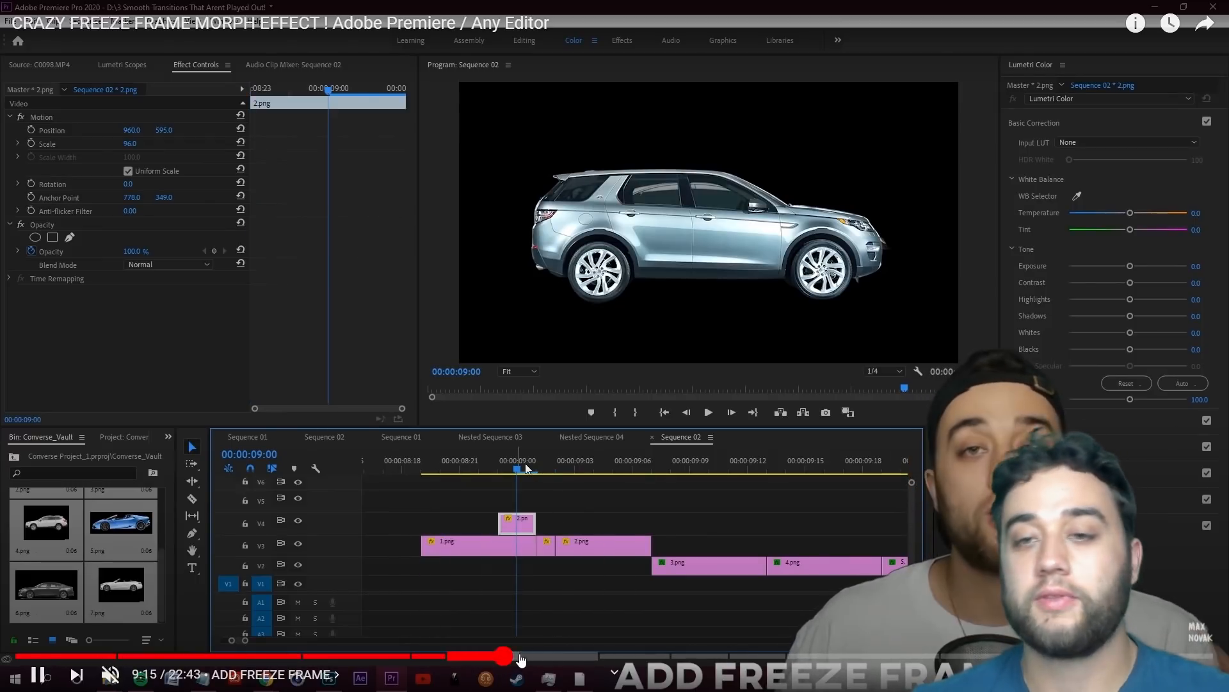
click(526, 657)
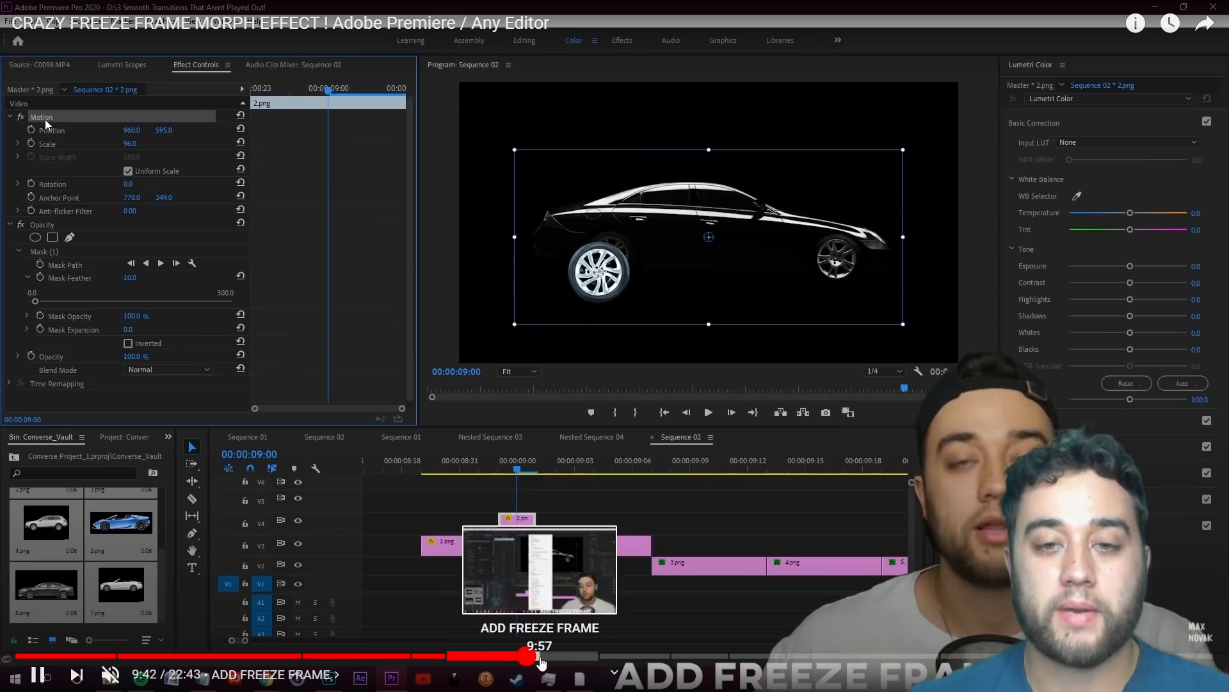
click(541, 657)
click(553, 657)
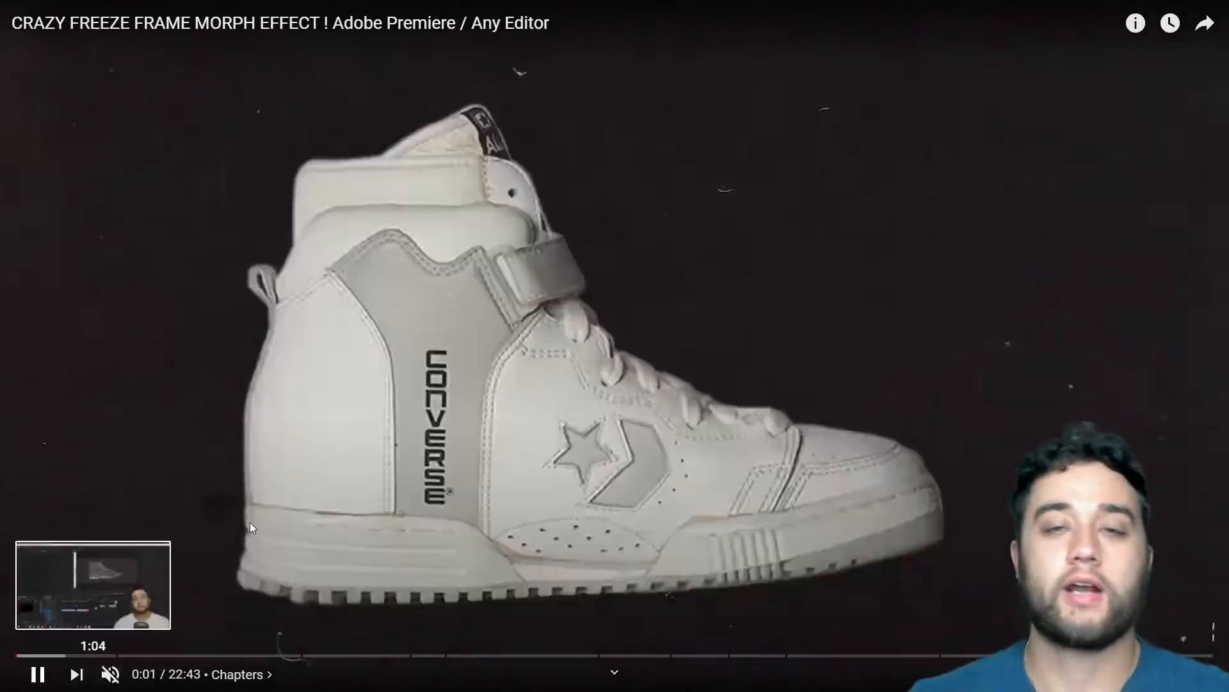
click(453, 410)
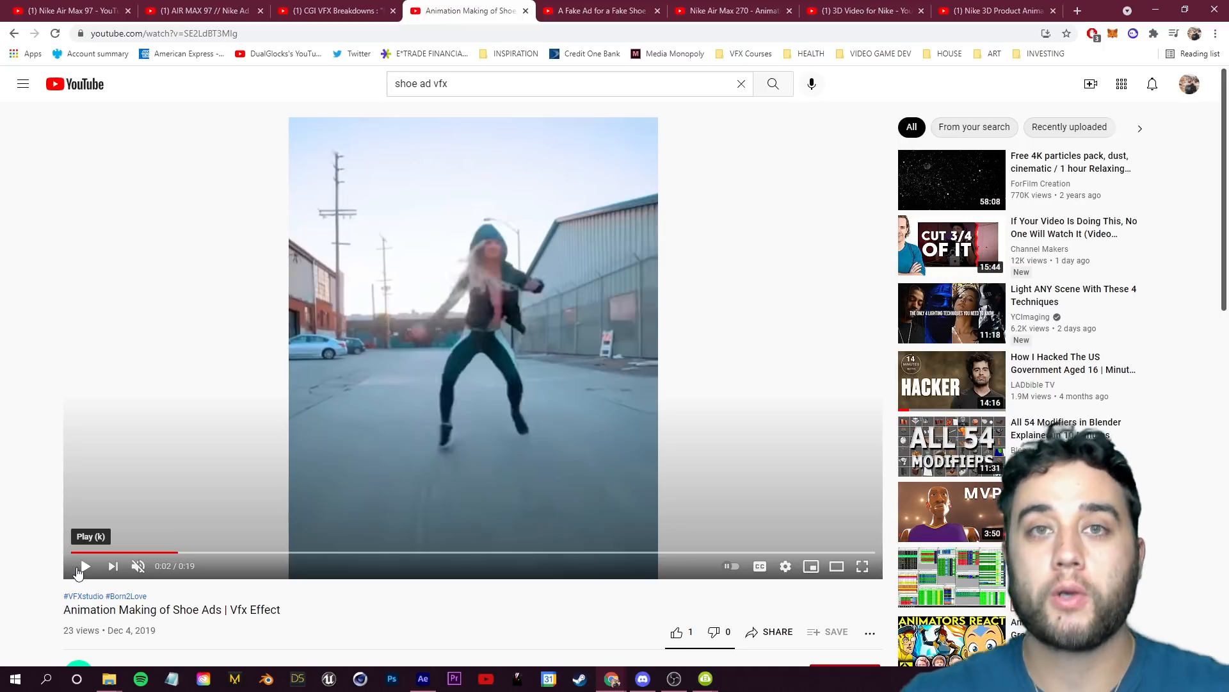
Step: Play the Animation Making of Shoe Ads video and replay it from near its middle to study the shoe effects
click(76, 569)
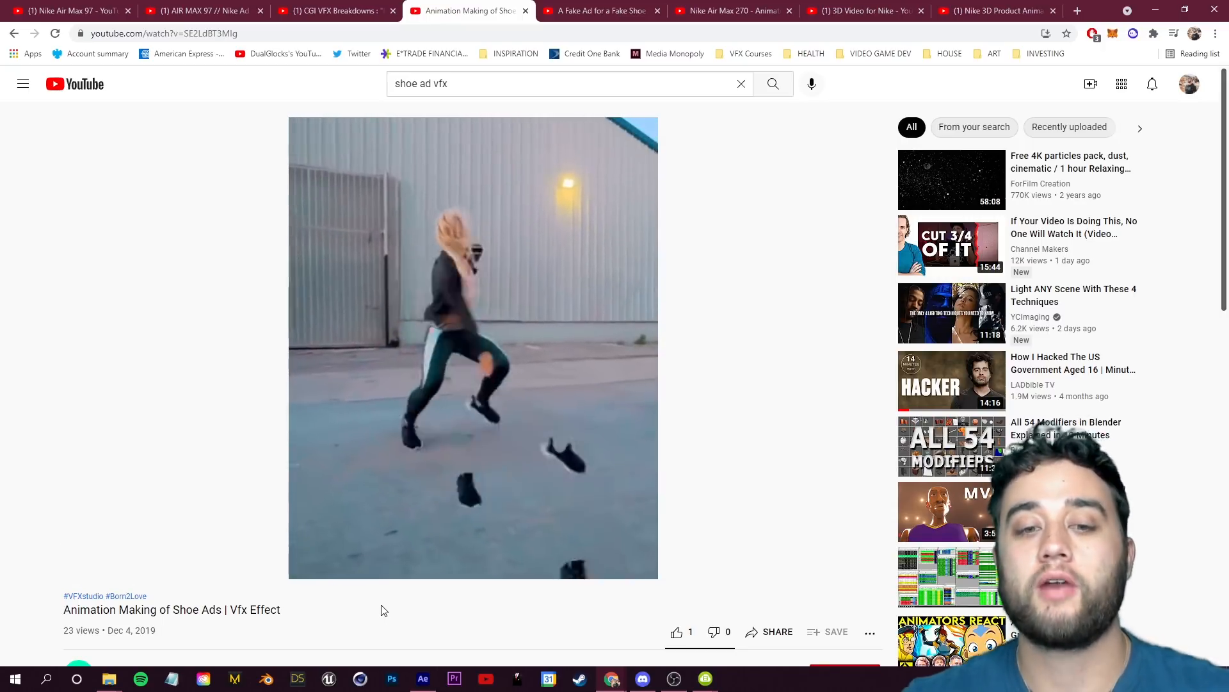
scroll(387, 596, down, 3)
scroll(384, 587, up, 3)
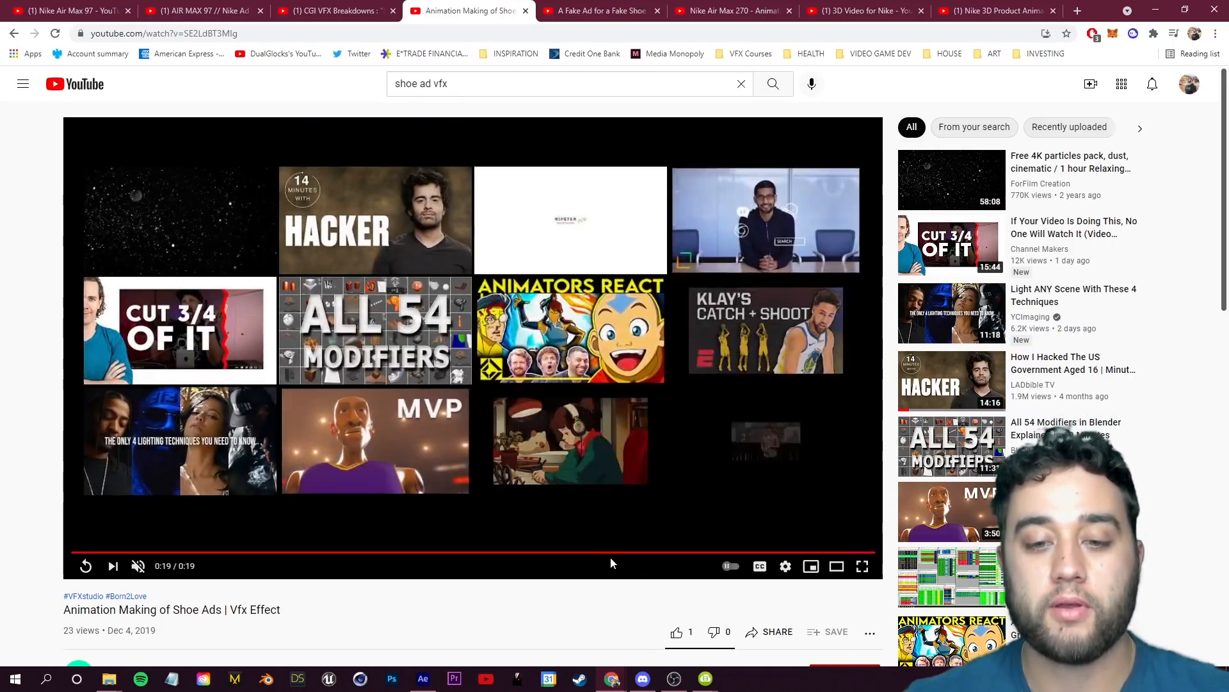
click(606, 552)
click(429, 553)
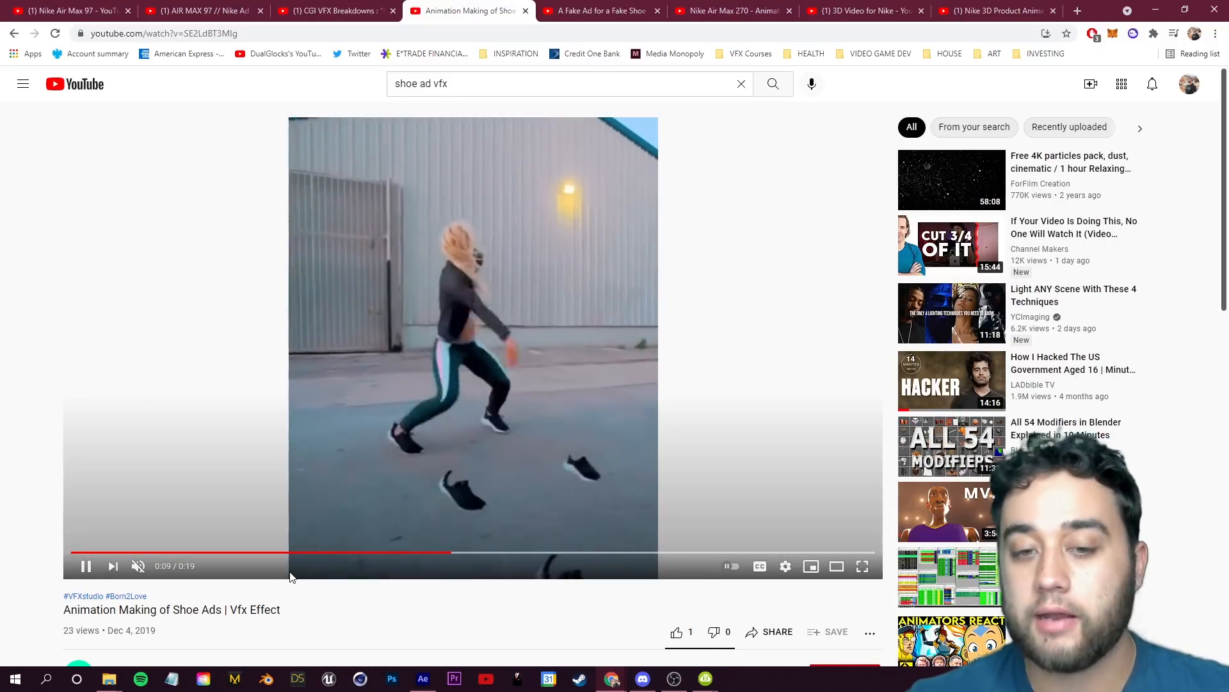
Step: Pause the shoe ad video, skim the roto dance clip in the media player and close it
click(376, 421)
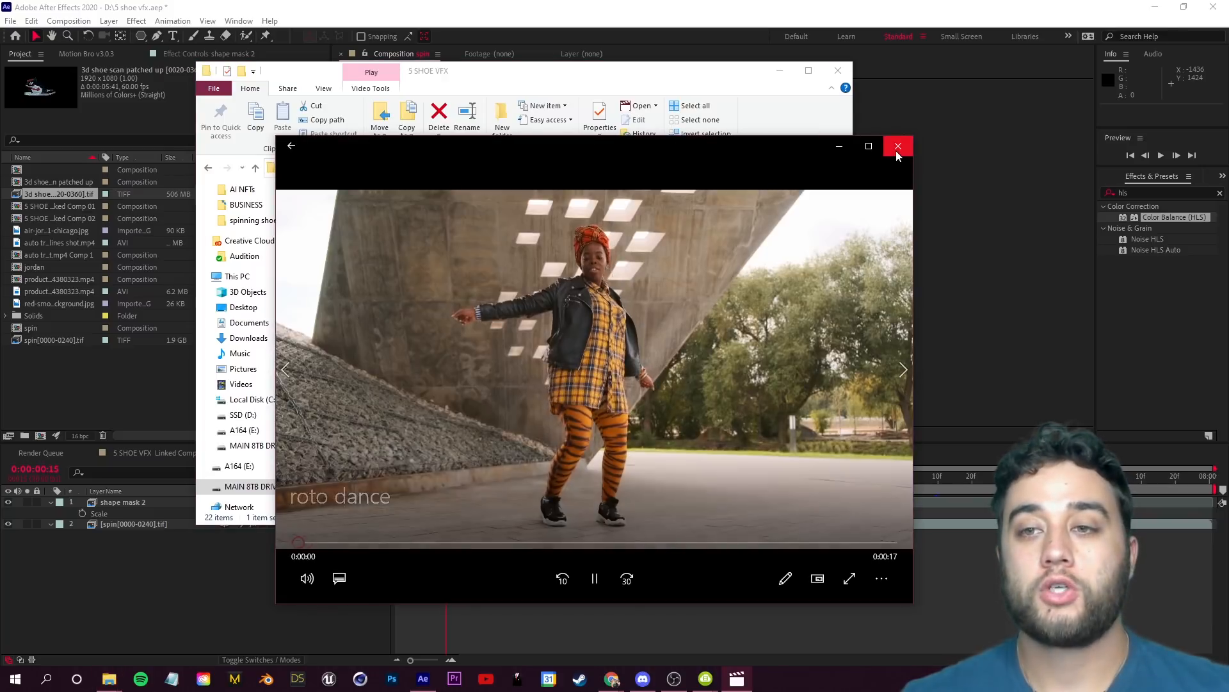
click(475, 543)
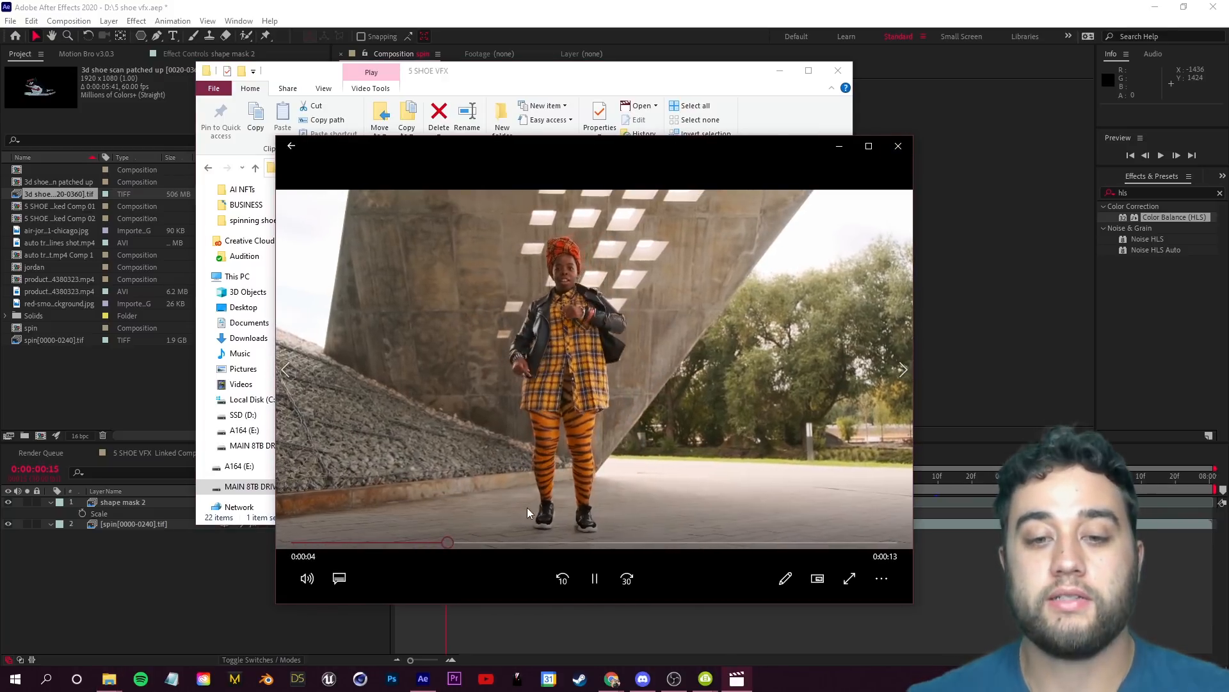
click(569, 543)
click(898, 146)
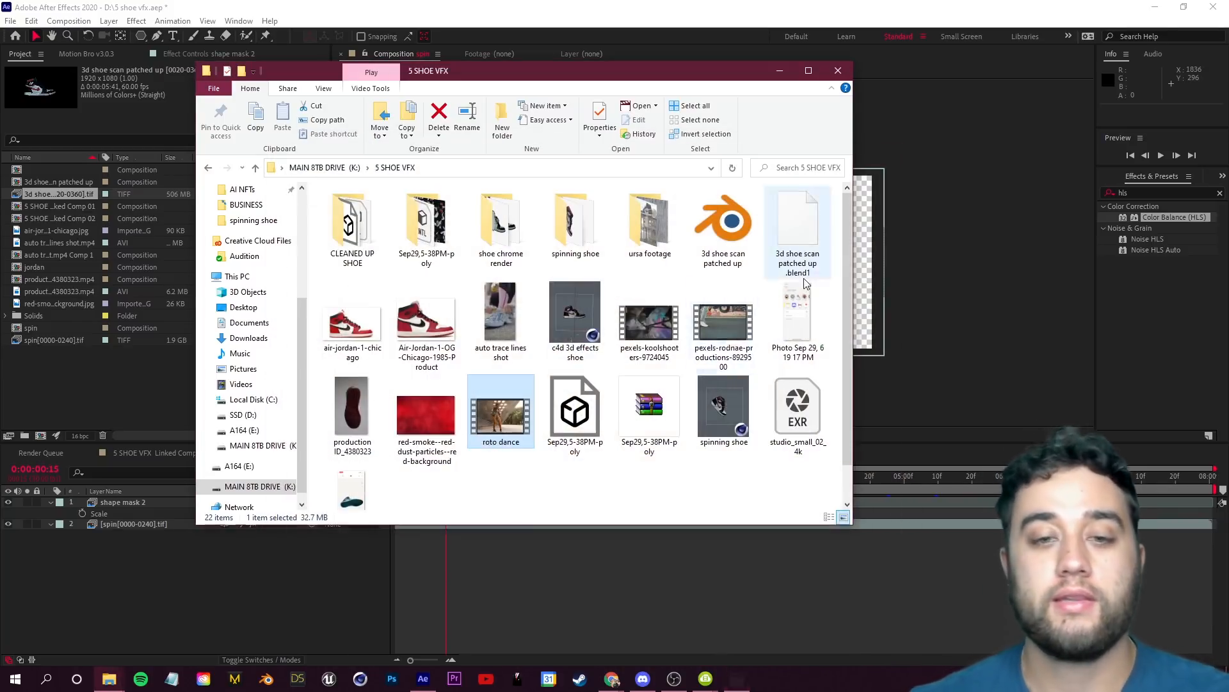
Step: Import the roto dance clip from the 5 SHOE VFX folder into the After Effects project and create a composition from it
drag(508, 425, 105, 381)
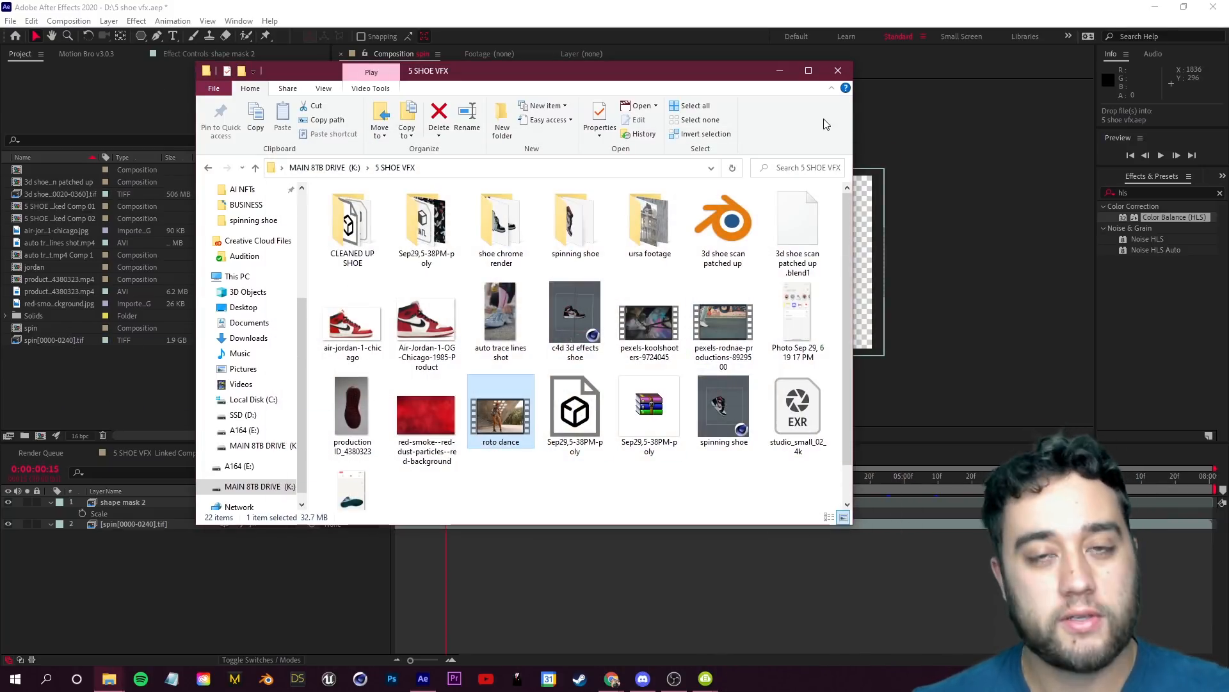
click(788, 74)
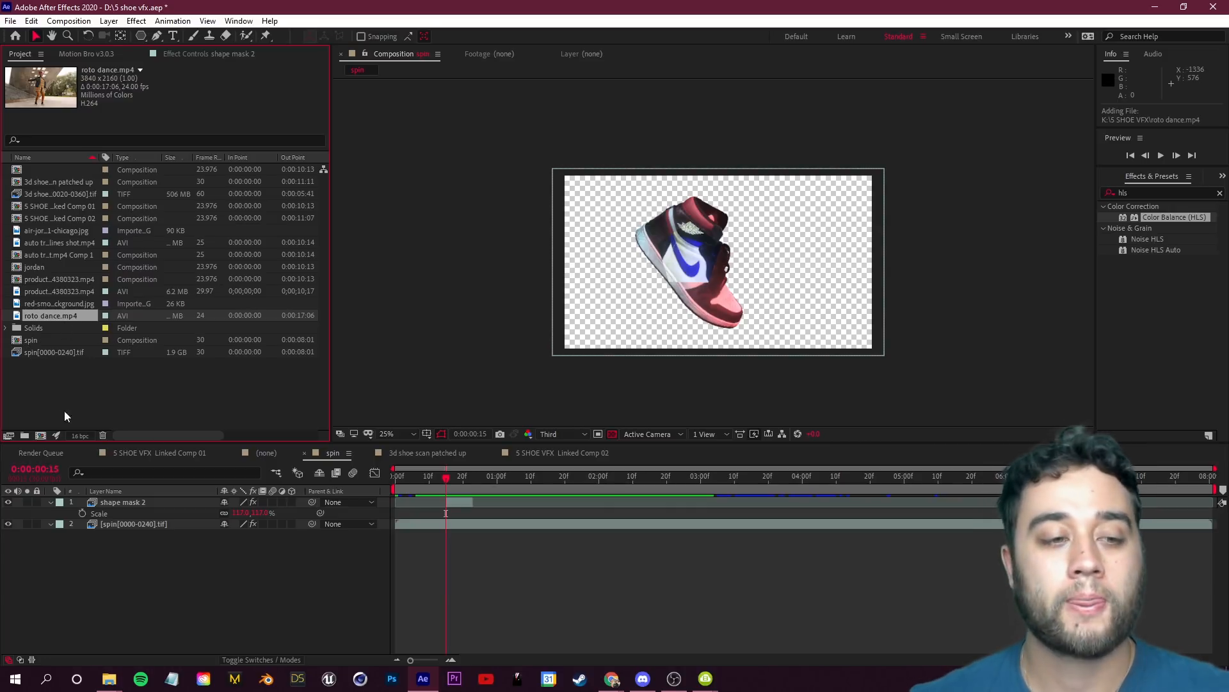
drag(55, 314, 40, 438)
Step: Open the roto dance.mp4 layer in its own viewer, framed on the dancer's shoes, and activate the Roto Brush tool
drag(659, 333, 613, 257)
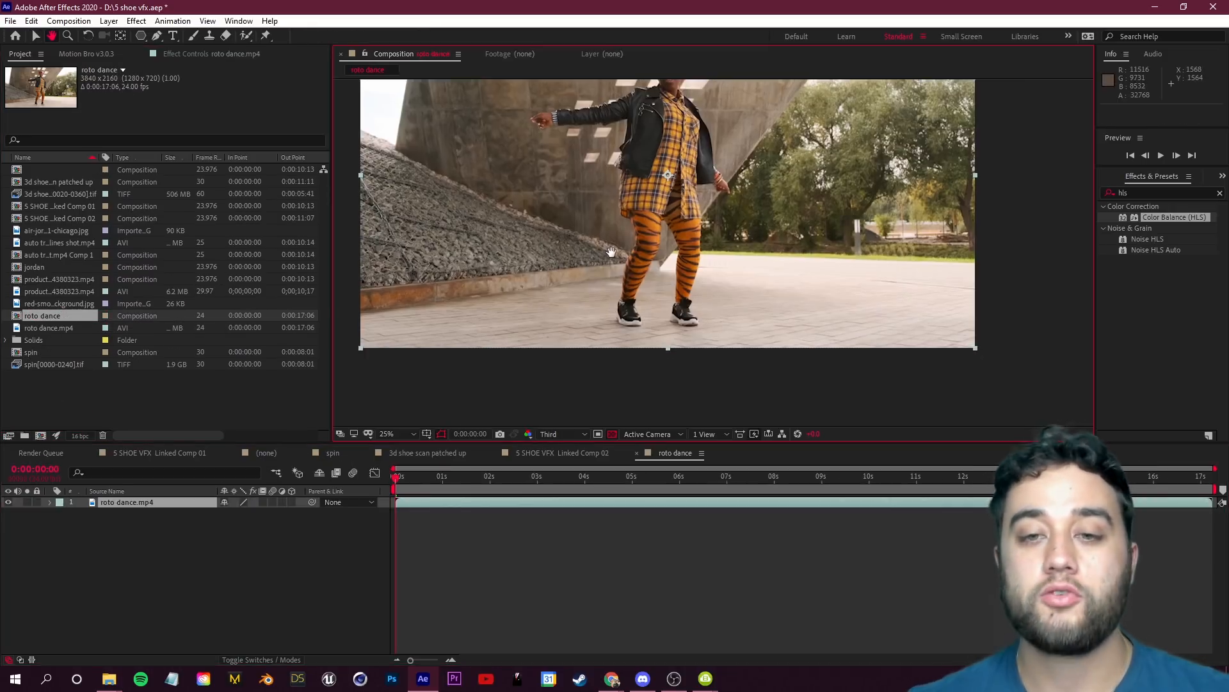
scroll(618, 262, up, 2)
drag(600, 359, 695, 282)
scroll(656, 317, up, 1)
scroll(653, 318, down, 1)
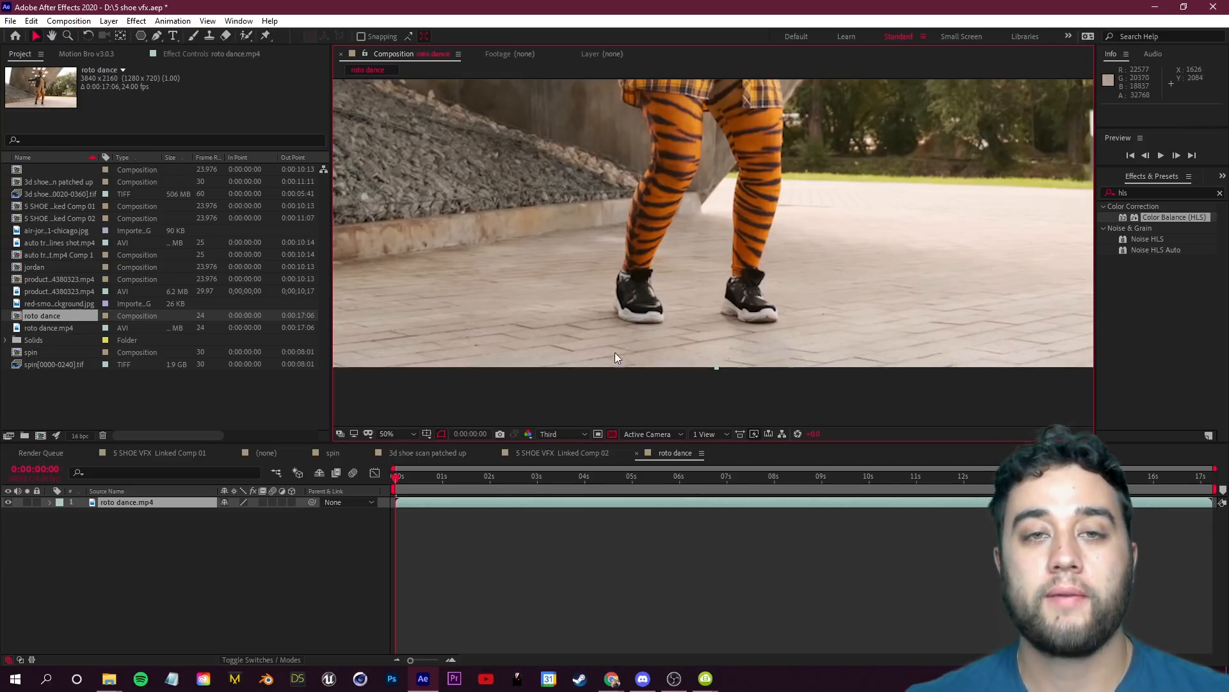
double_click(141, 502)
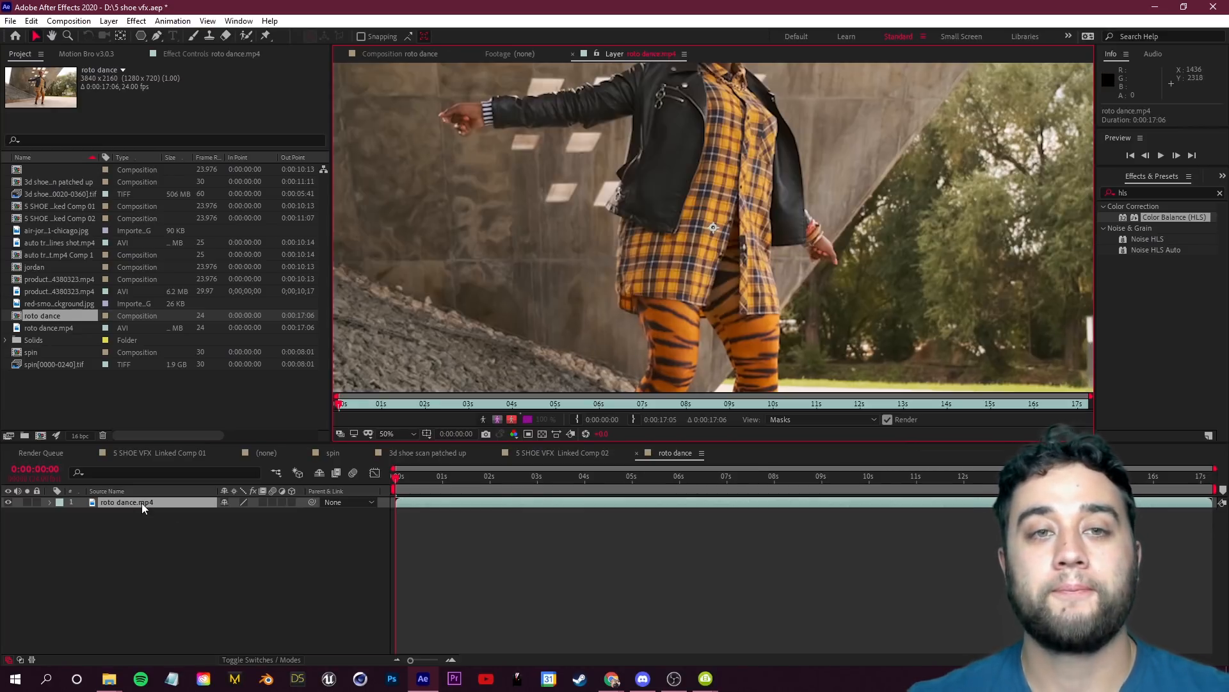
drag(620, 302, 582, 138)
scroll(628, 307, up, 1)
drag(474, 378, 607, 145)
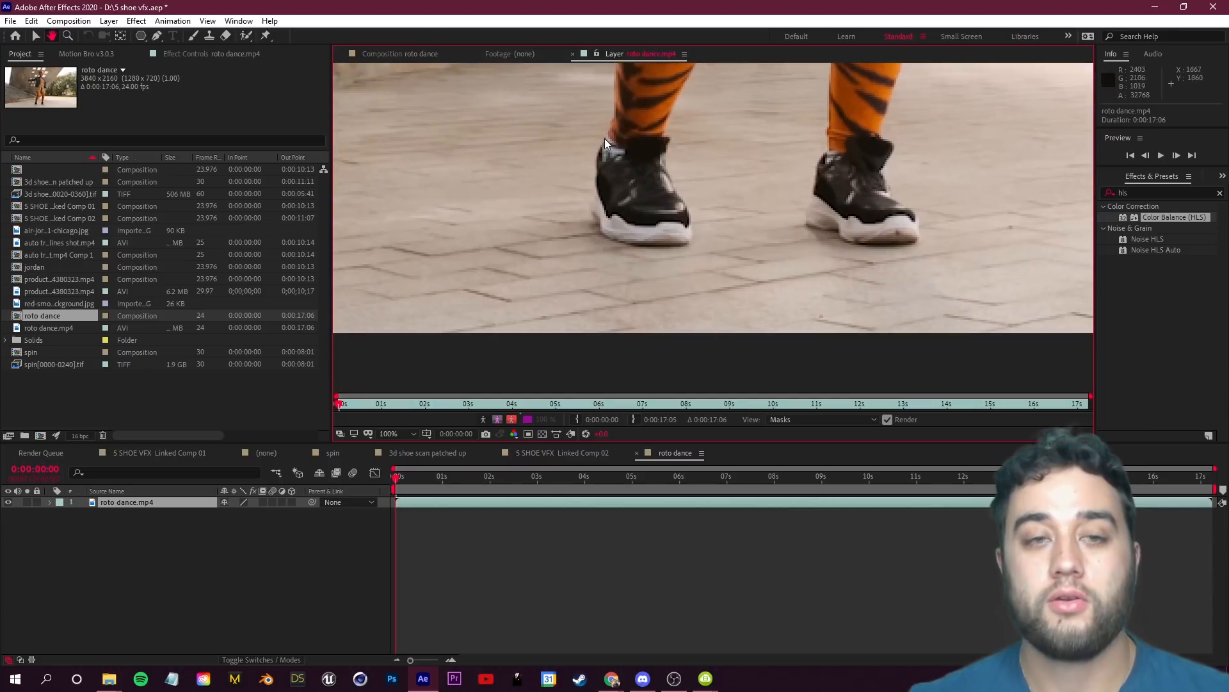
click(248, 37)
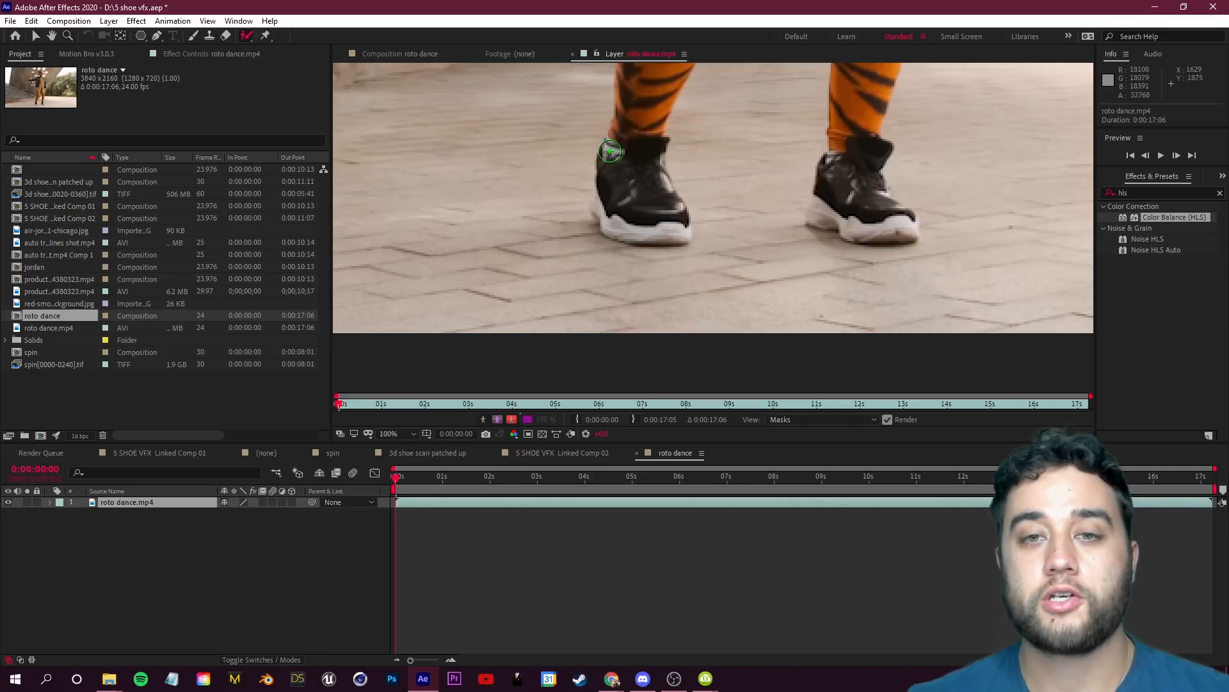
Step: Paint a Roto Brush foreground selection over the dancer's left-hand shoe in the frame and subtract the legs and ground from it
drag(611, 152, 686, 213)
drag(632, 138, 609, 144)
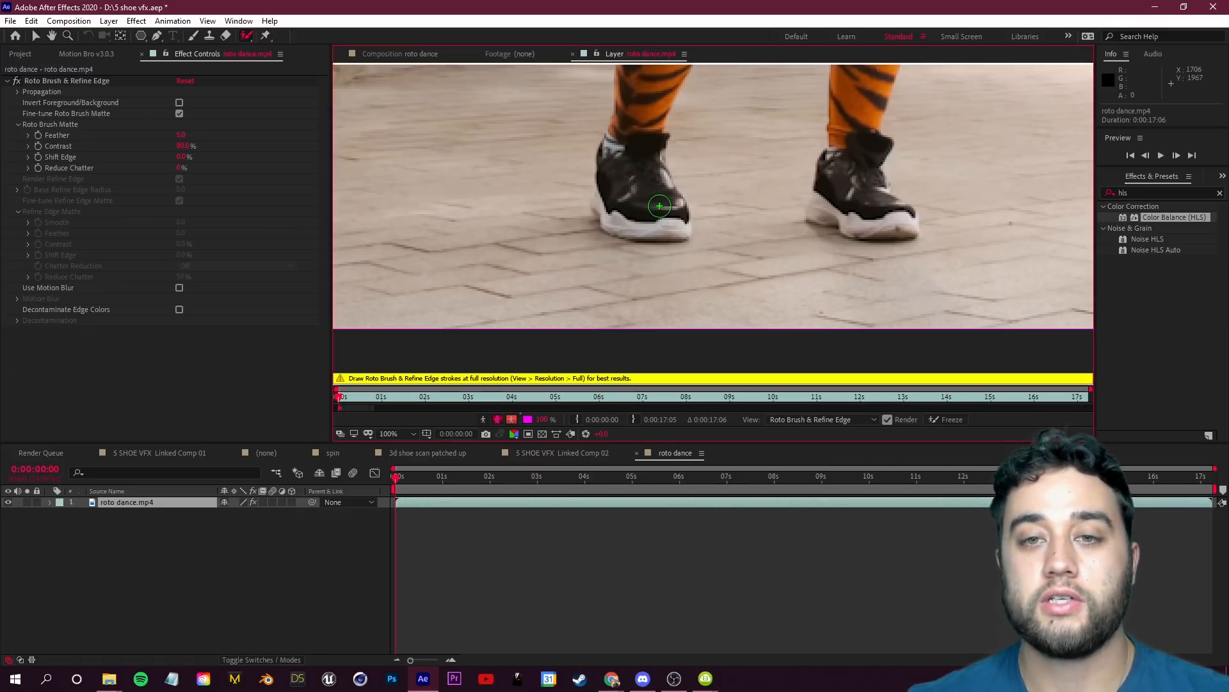
drag(680, 160, 498, 202)
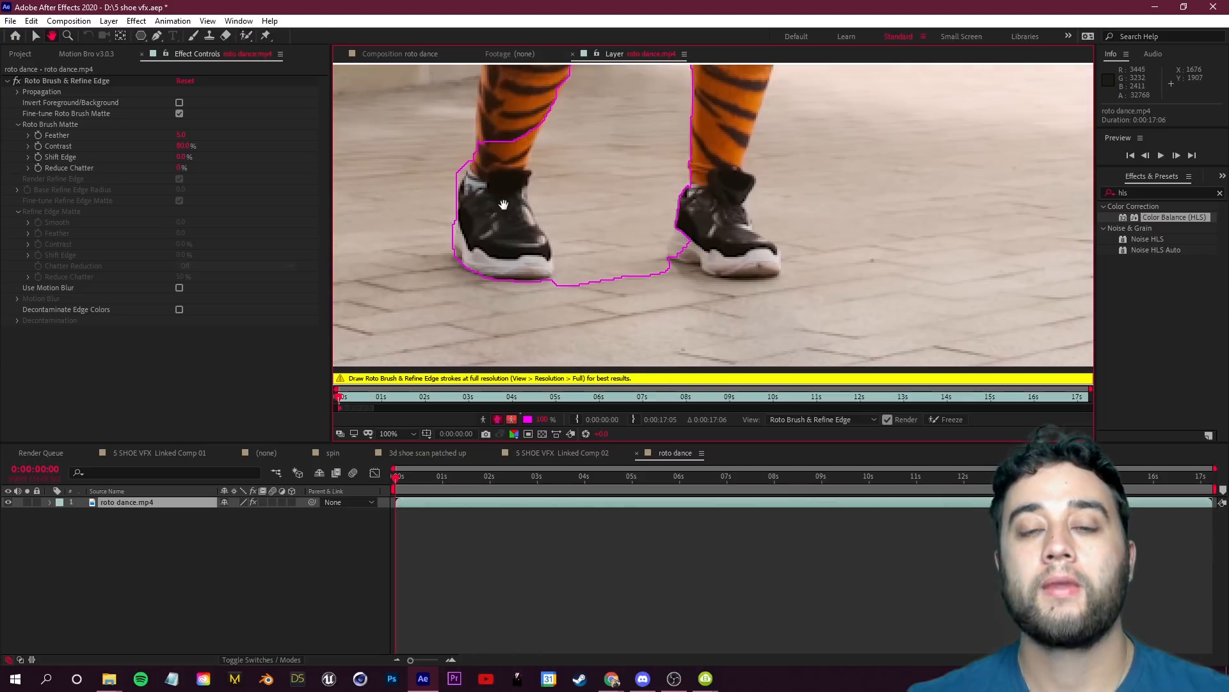
mouse_move(480, 148)
mouse_down()
mouse_move(564, 250)
mouse_move(562, 318)
mouse_up()
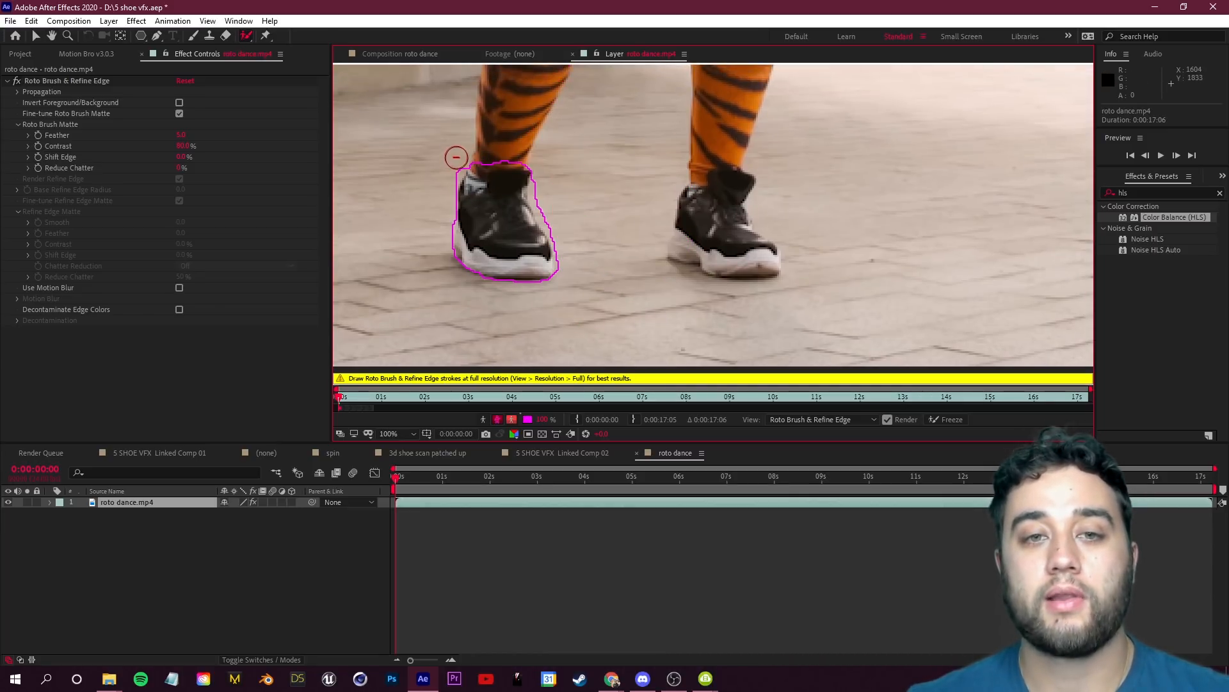
drag(518, 154, 529, 157)
drag(572, 252, 572, 253)
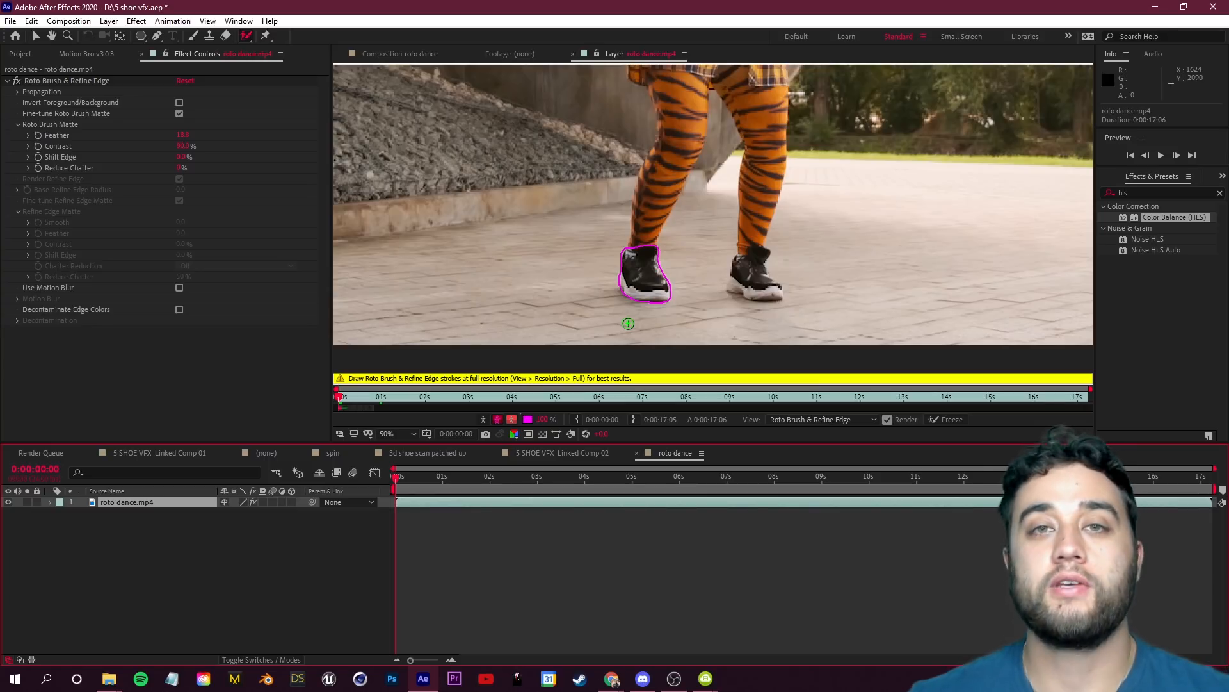
Step: Advance through the first frames of roto dance.mp4 to propagate the shoe's Roto Brush matte and examine its edge
drag(629, 316, 610, 302)
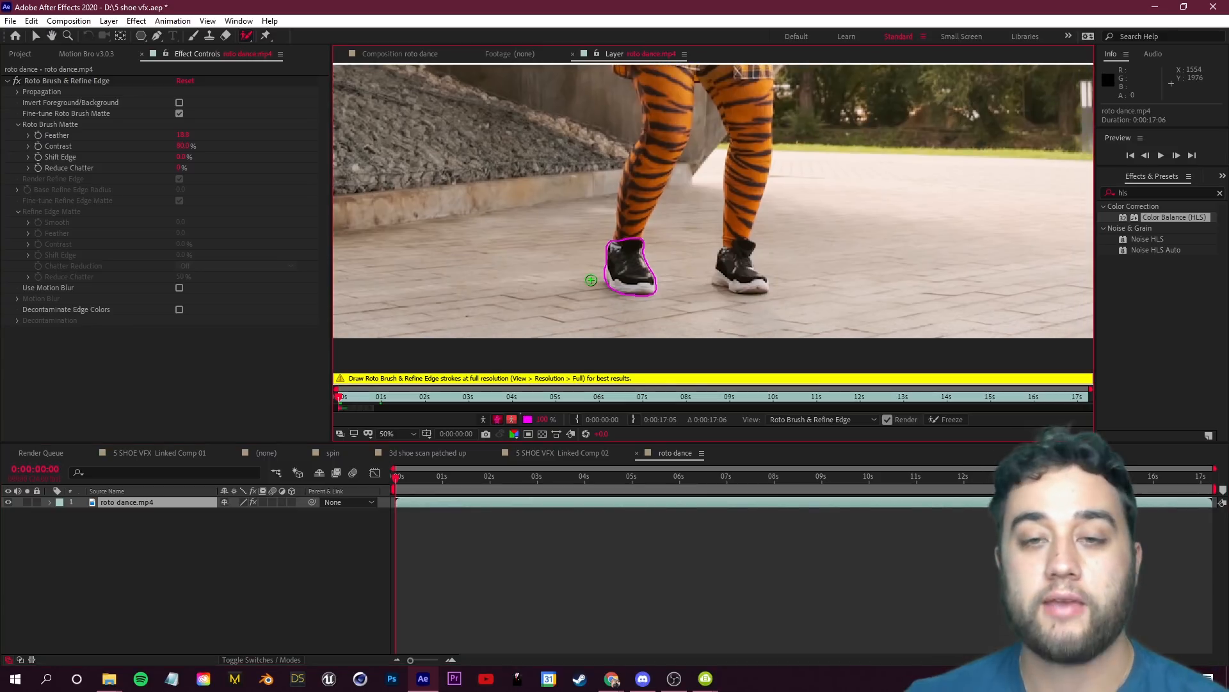
key(Page_Down)
scroll(591, 280, up, 2)
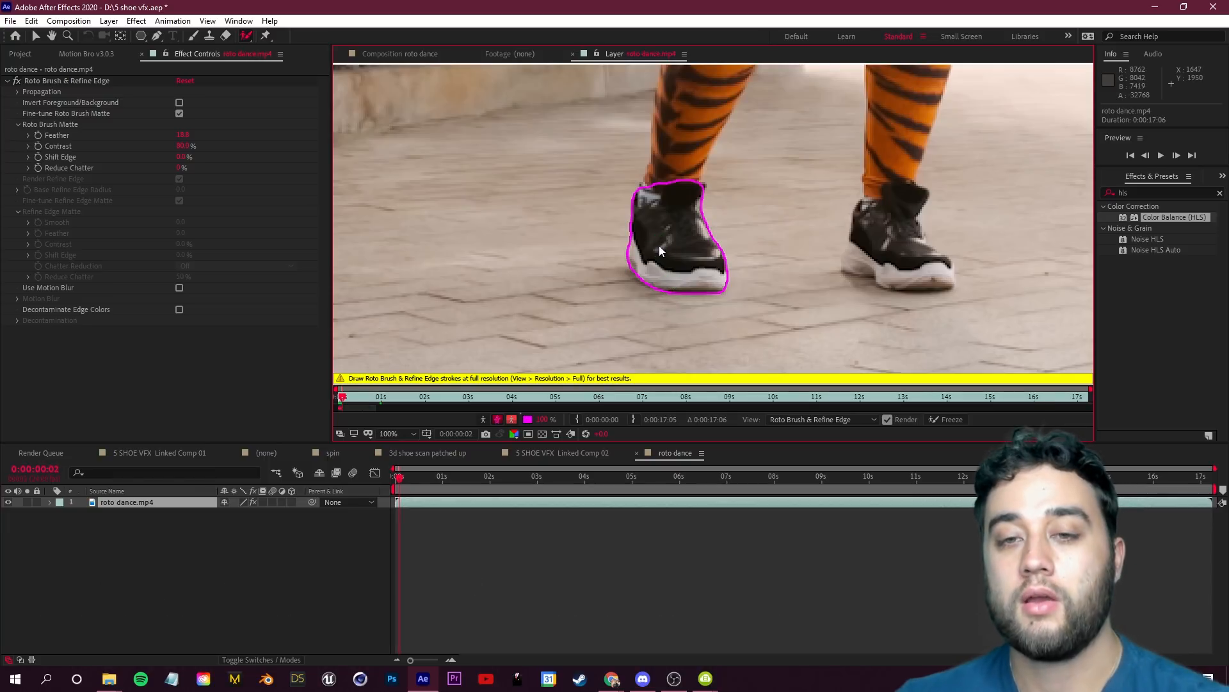
key(Page_Down)
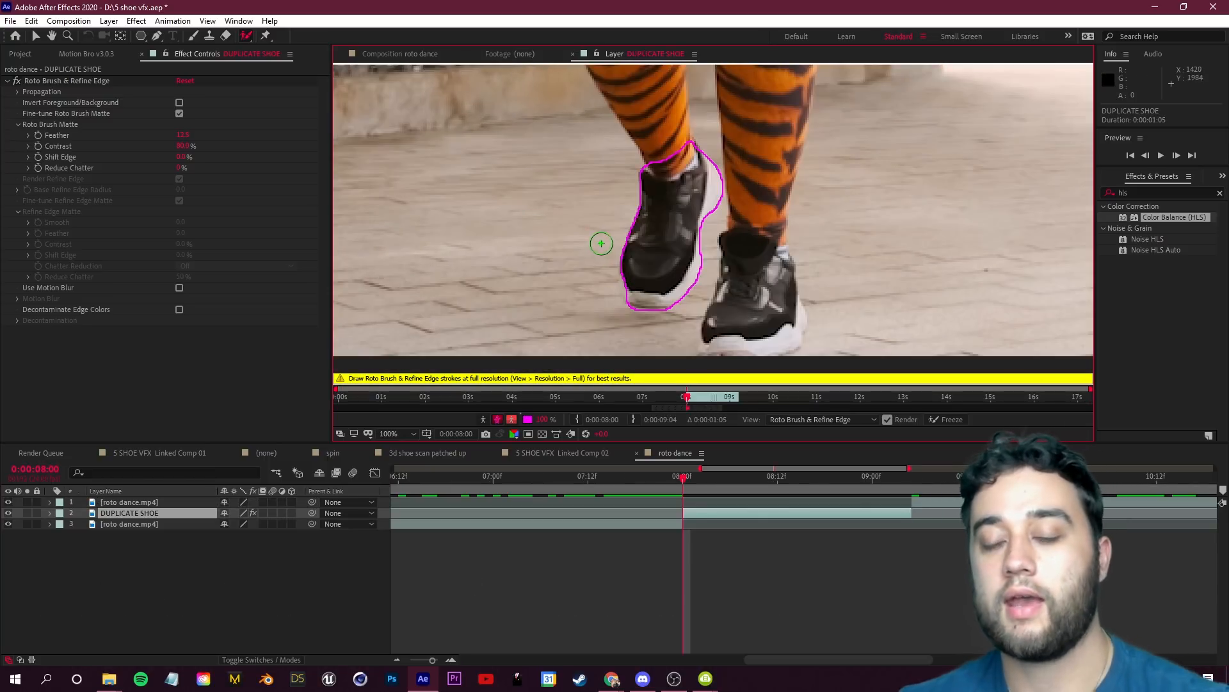
Step: Correct the DUPLICATE SHOE layer's Roto Brush outline frame by frame from 0:00:08:01 to 0:00:08:06 around the sole and ankle
key(Page_Down)
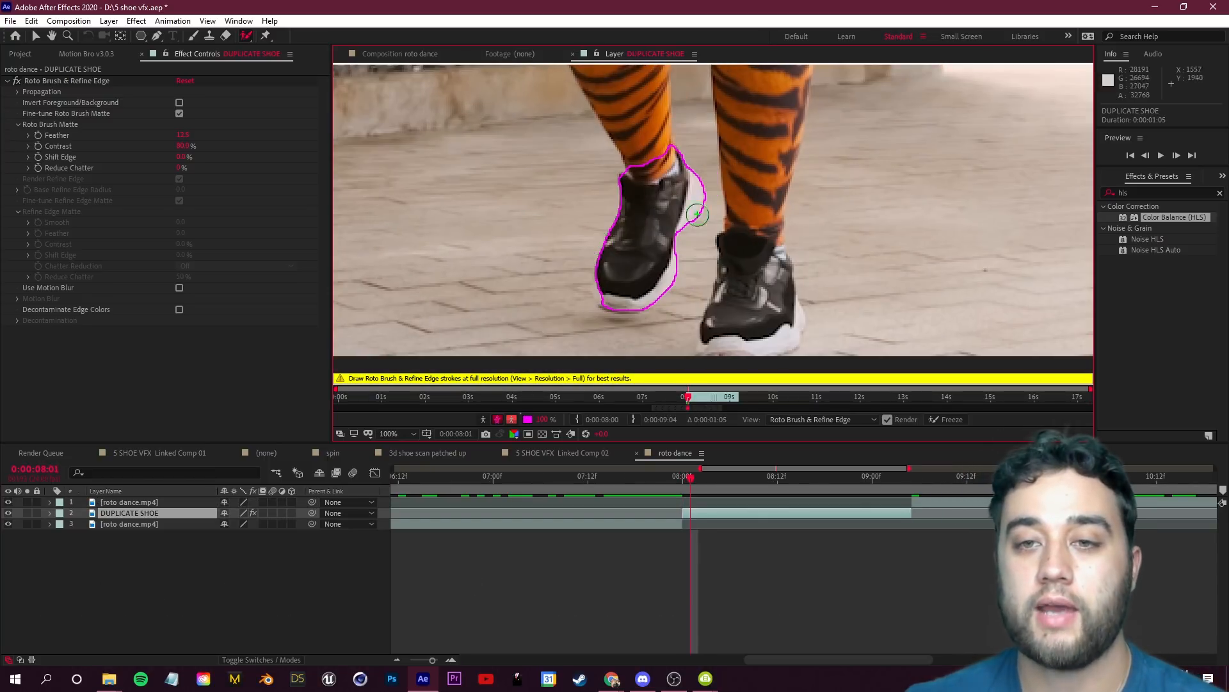
drag(647, 298, 634, 307)
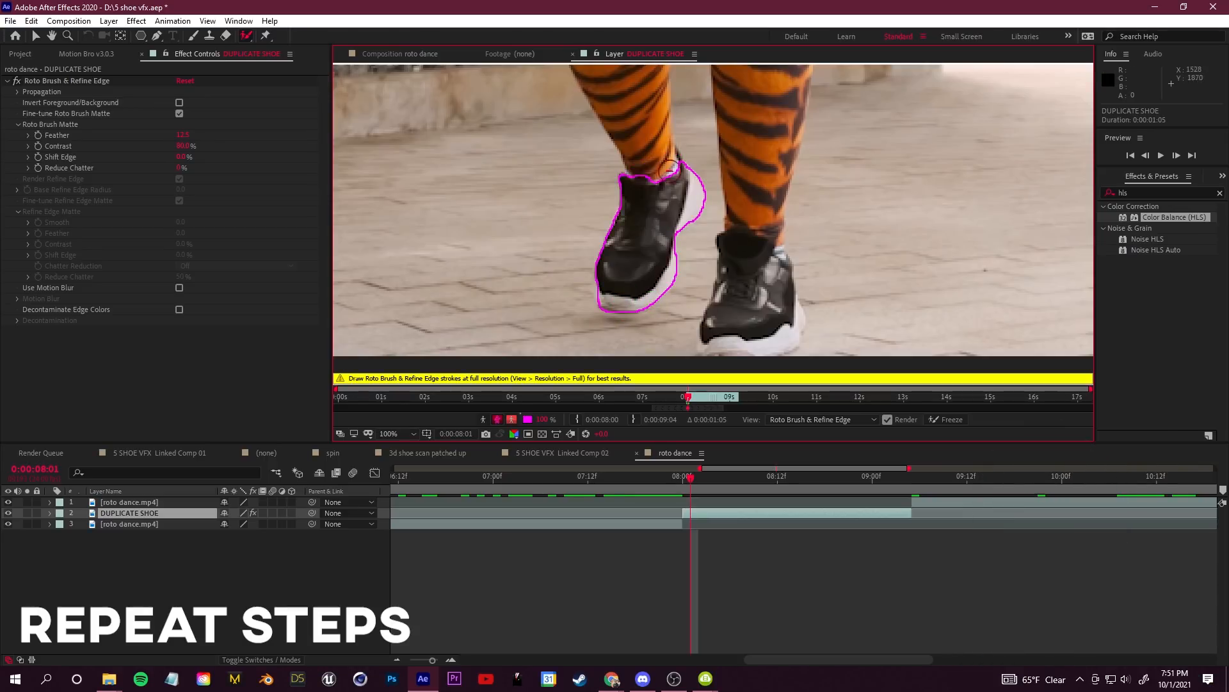
key(Page_Down)
key(Page_Down)
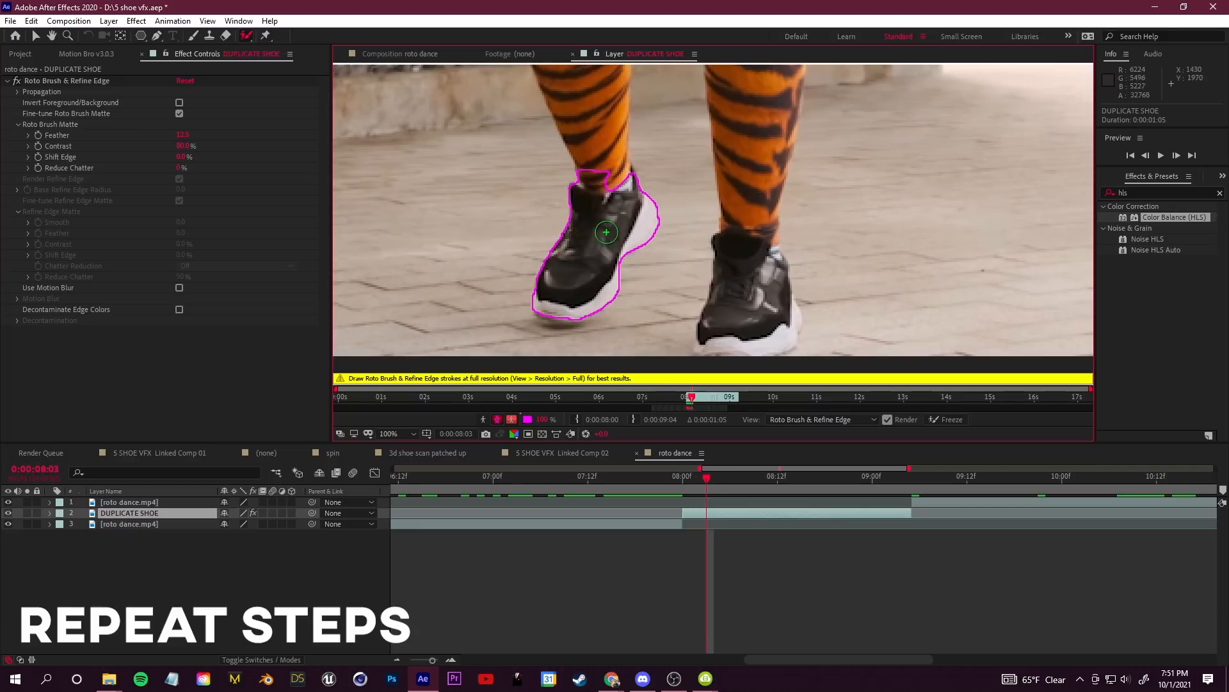
key(Page_Down)
drag(599, 172, 541, 169)
key(Page_Down)
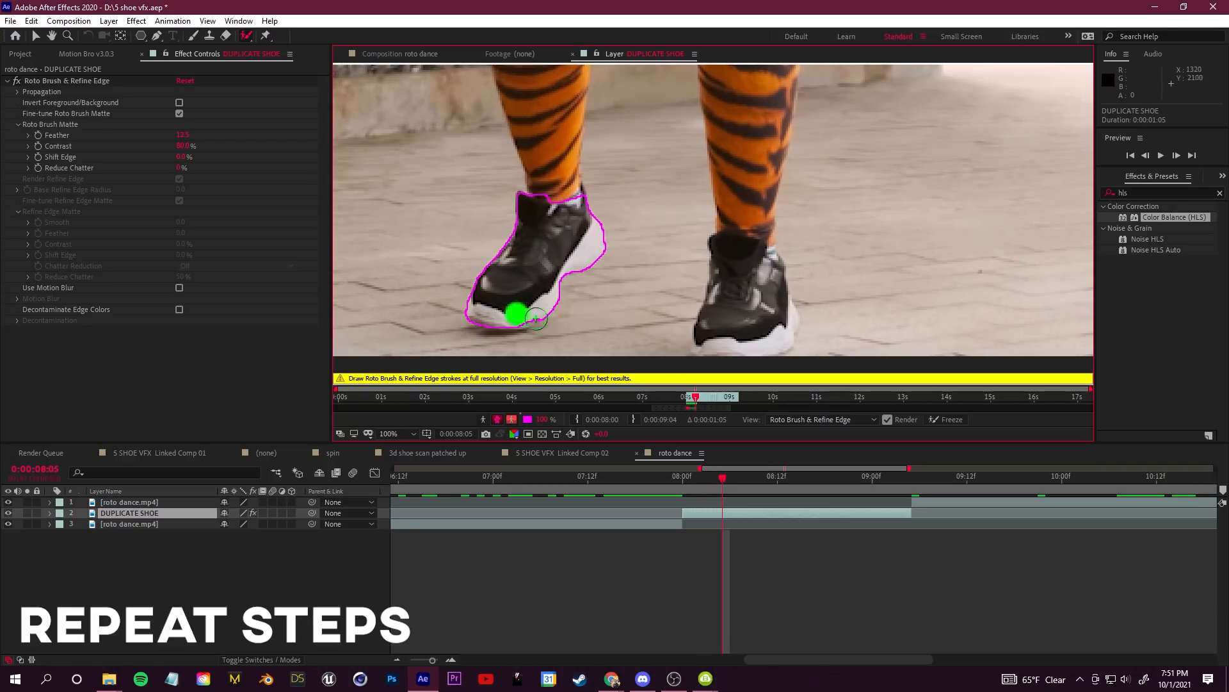
drag(631, 314, 624, 234)
key(Page_Down)
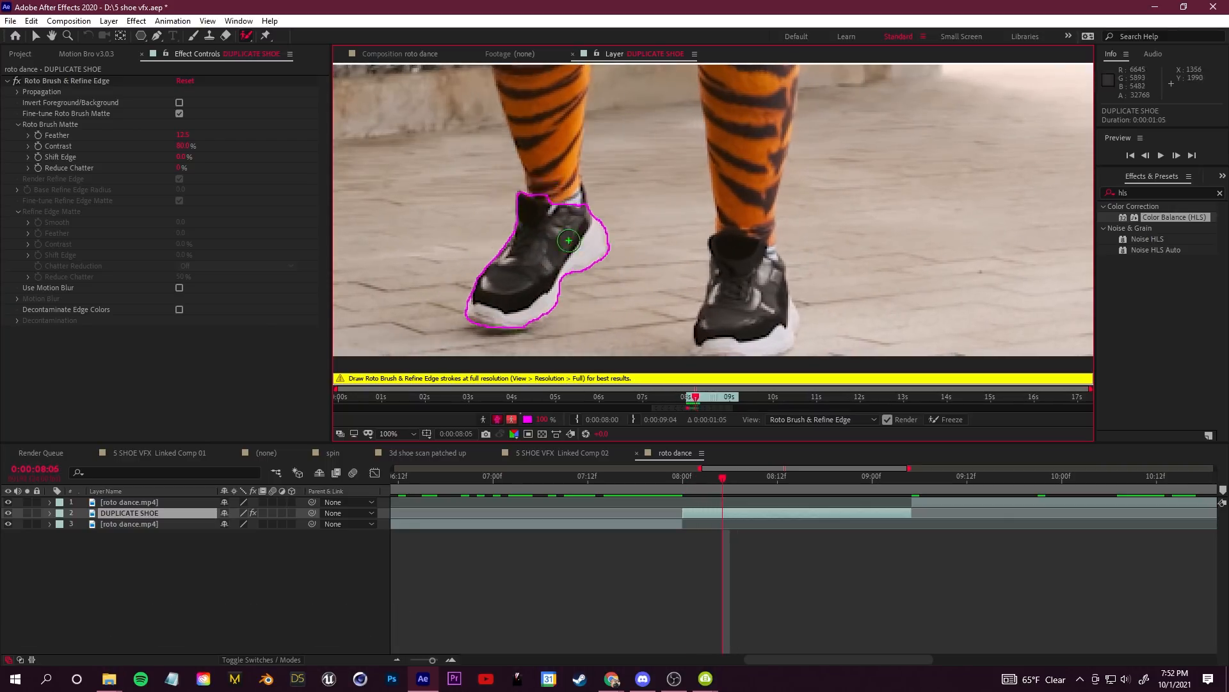
Step: Continue the DUPLICATE SHOE matte through frame 0:00:08:09 and touch up the selection over the shoe's toe
key(Page_Down)
key(Page_Down)
key(Page_Down)
key(Page_Down)
key(Page_Down)
key(Page_Down)
key(Page_Down)
key(Page_Down)
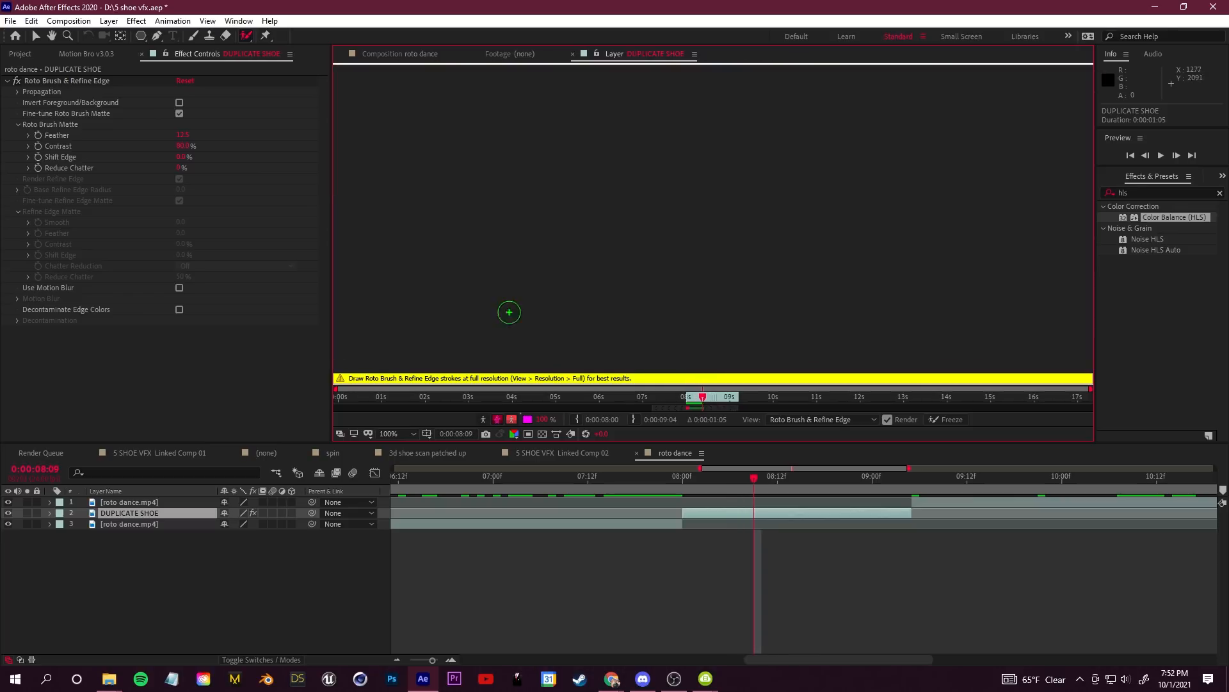
drag(503, 289, 511, 317)
Step: Propagate the shoe's Roto Brush matte frame by frame through the rest of the DUPLICATE SHOE layer up to 0:00:09:05
key(Page_Down)
key(Page_Down)
key(Page_Down)
key(Page_Down)
key(Page_Down)
key(Page_Down)
key(Page_Down)
key(Page_Down)
key(Page_Down)
key(Page_Down)
key(Page_Down)
key(Page_Down)
key(Page_Down)
key(Page_Down)
key(Page_Down)
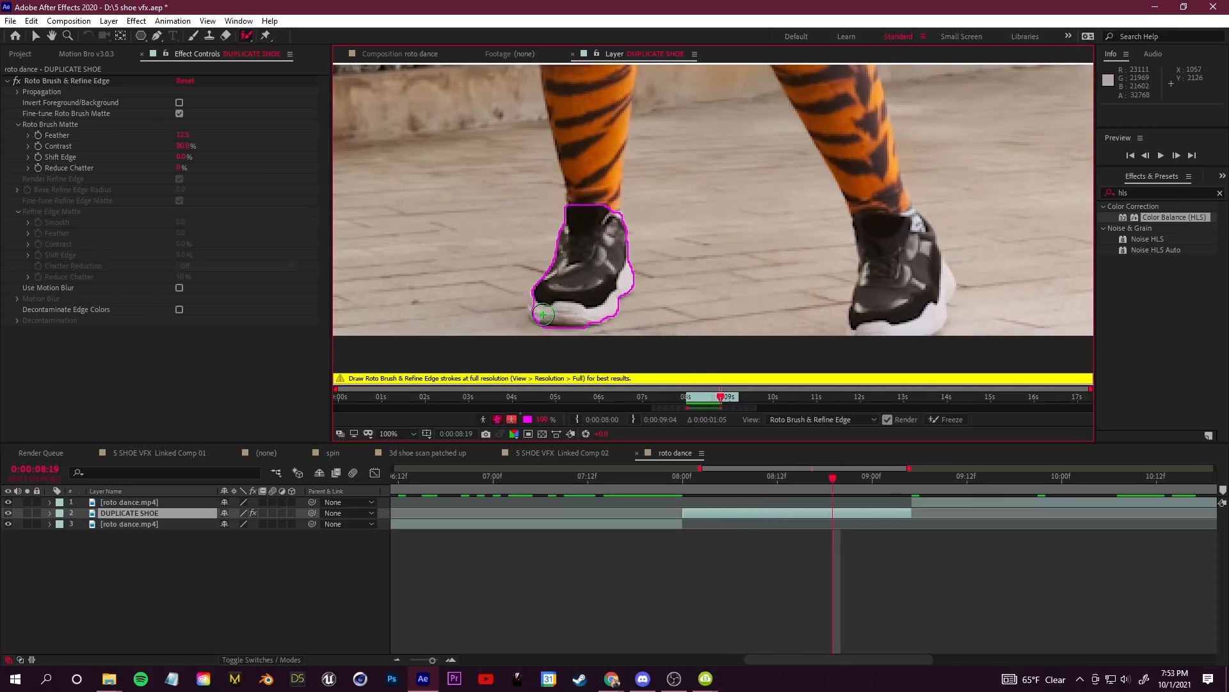
click(586, 18)
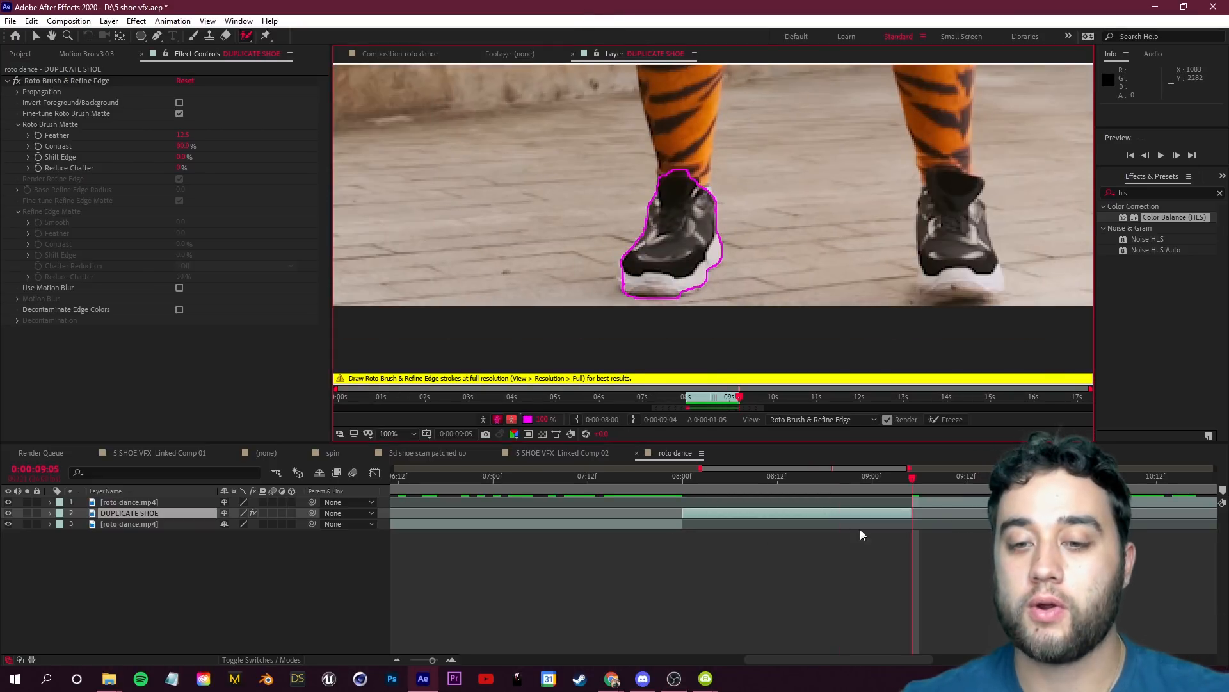
Step: Freeze the Roto Brush propagation on DUPLICATE SHOE and return to the roto dance composition view
scroll(645, 405, up, 2)
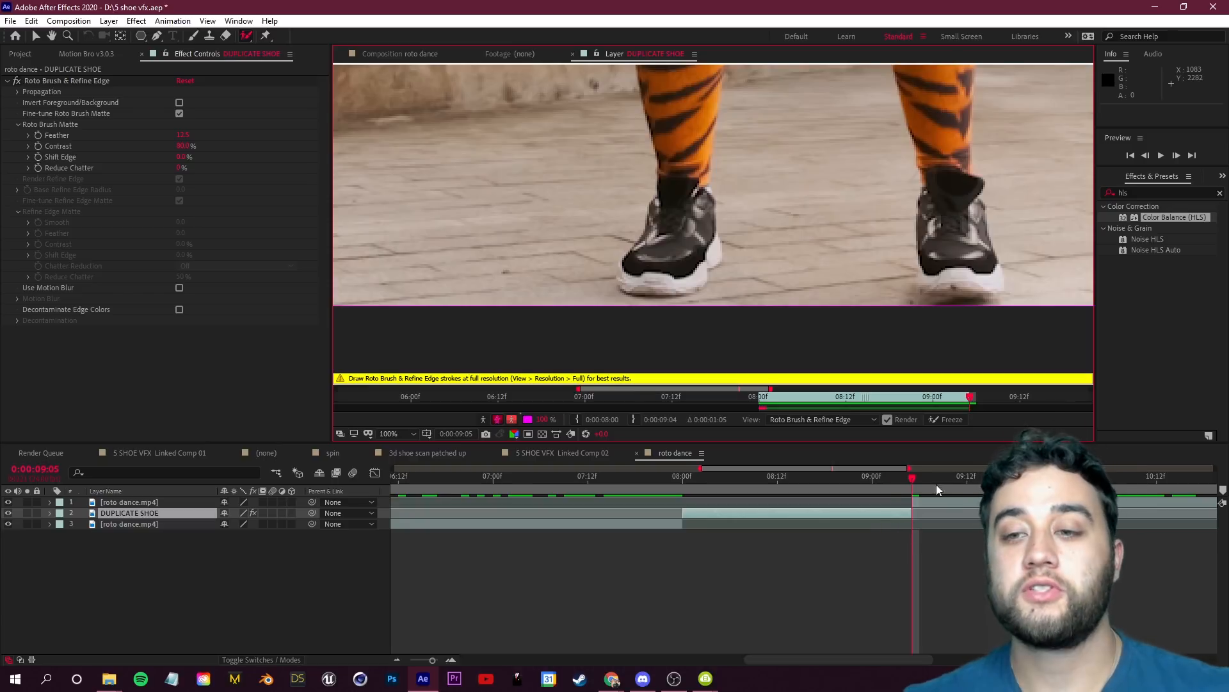
click(947, 420)
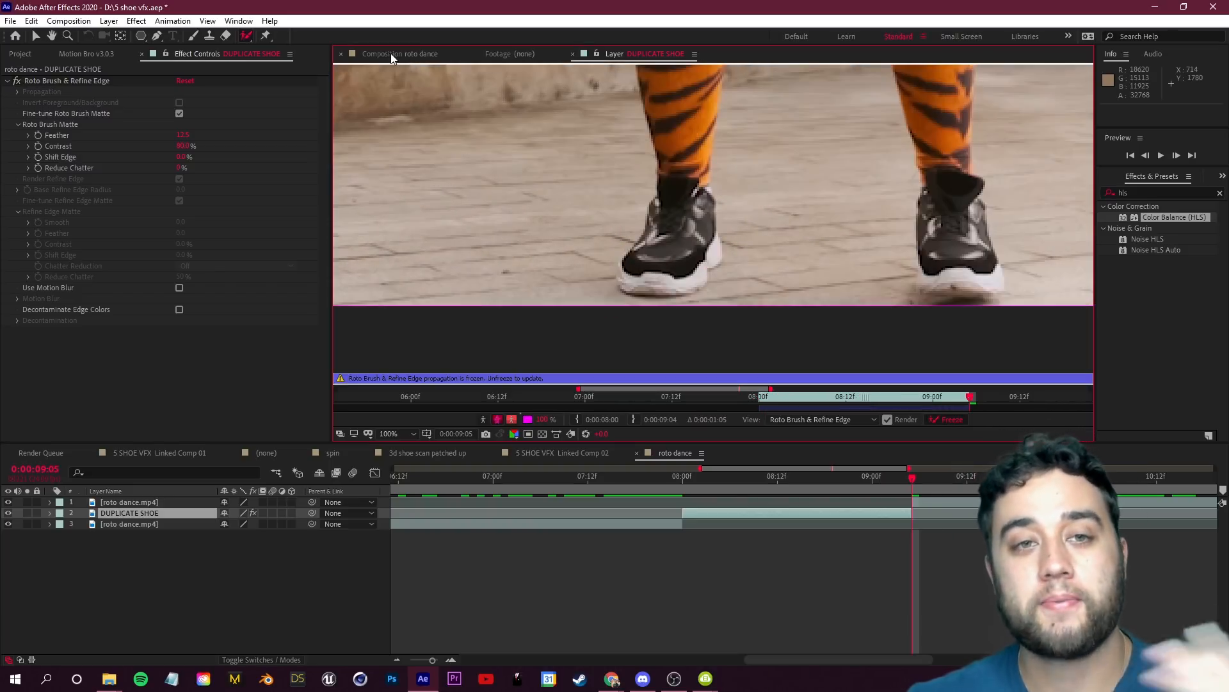
click(391, 56)
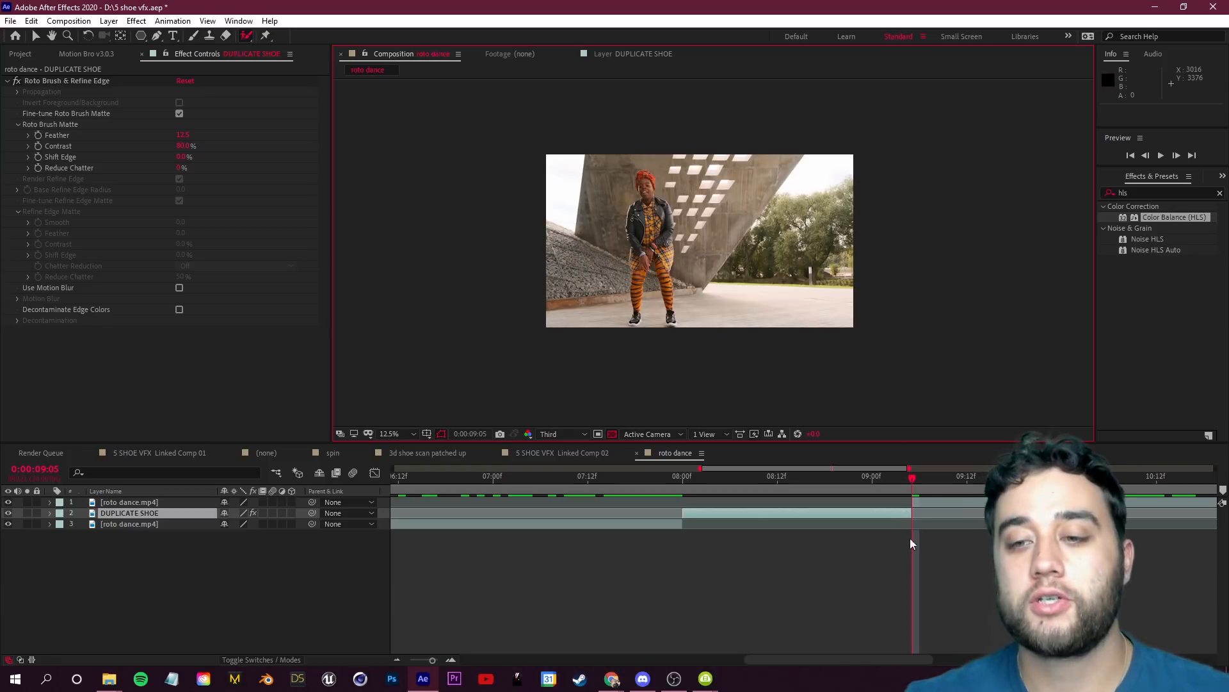
Step: Scrub to the isolated shoe around 0:00:08:12 and set its Roto Brush matte's Reduce Chatter to 100%
drag(912, 477, 897, 487)
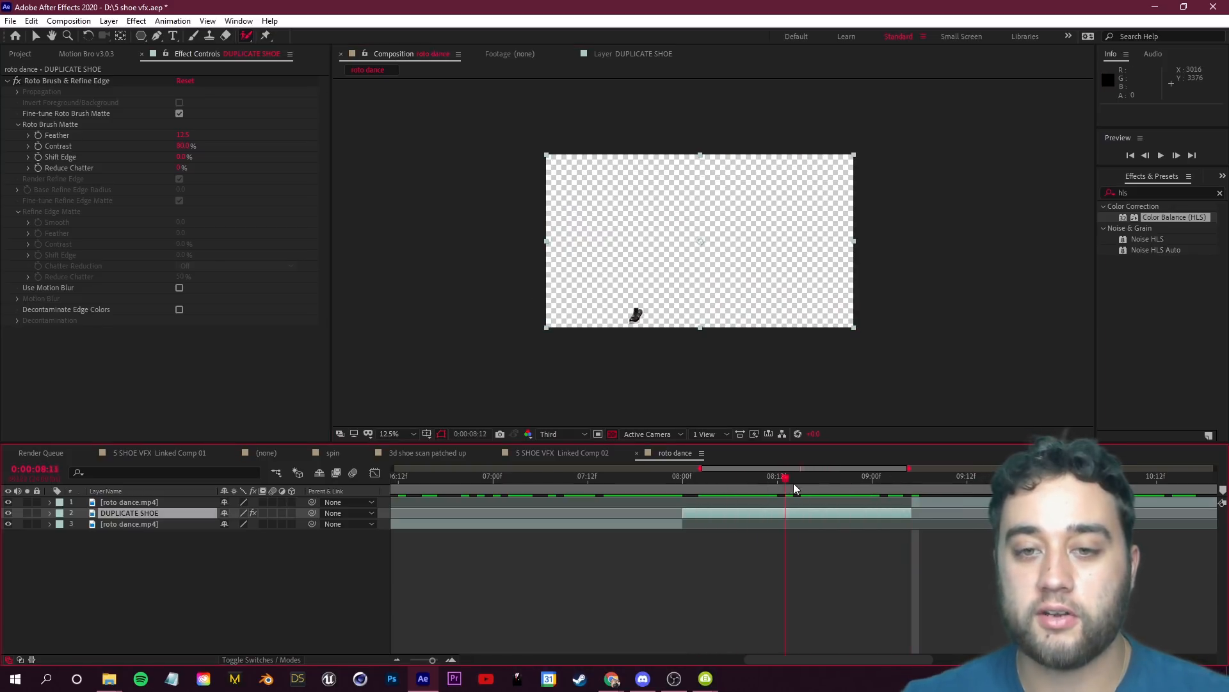
mouse_move(781, 496)
mouse_down()
mouse_move(760, 493)
mouse_move(779, 492)
mouse_up()
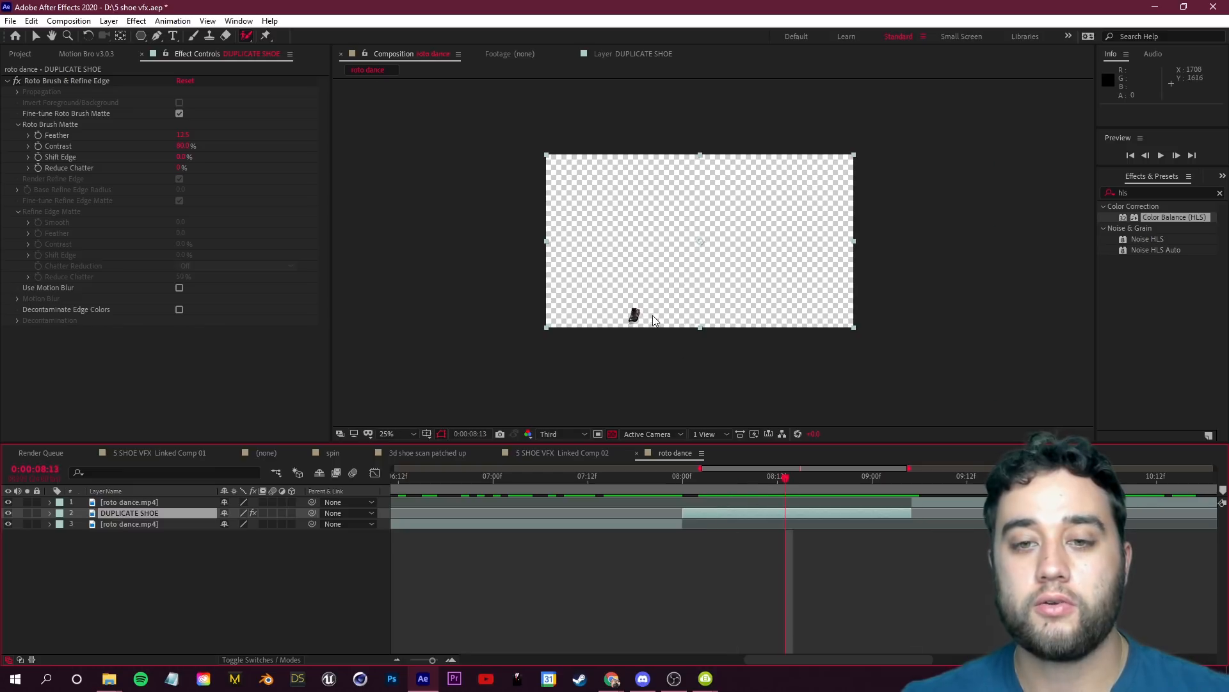
scroll(625, 356, up, 1)
drag(624, 355, 709, 267)
scroll(709, 266, up, 2)
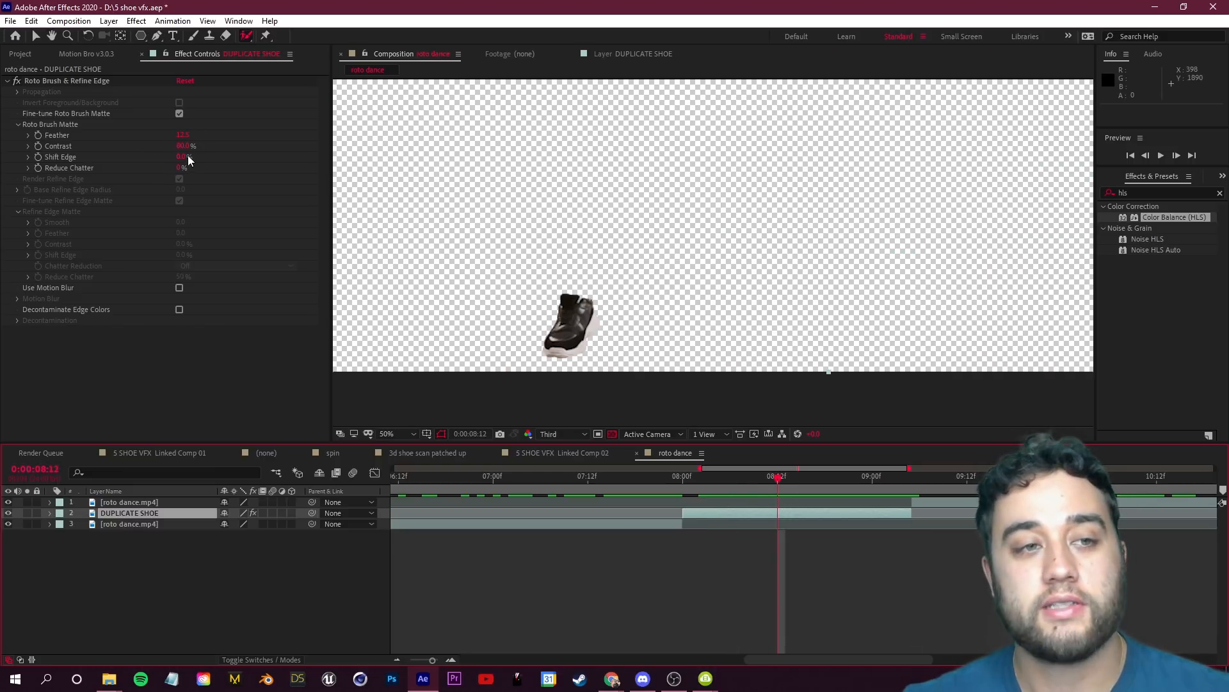
drag(187, 167, 301, 167)
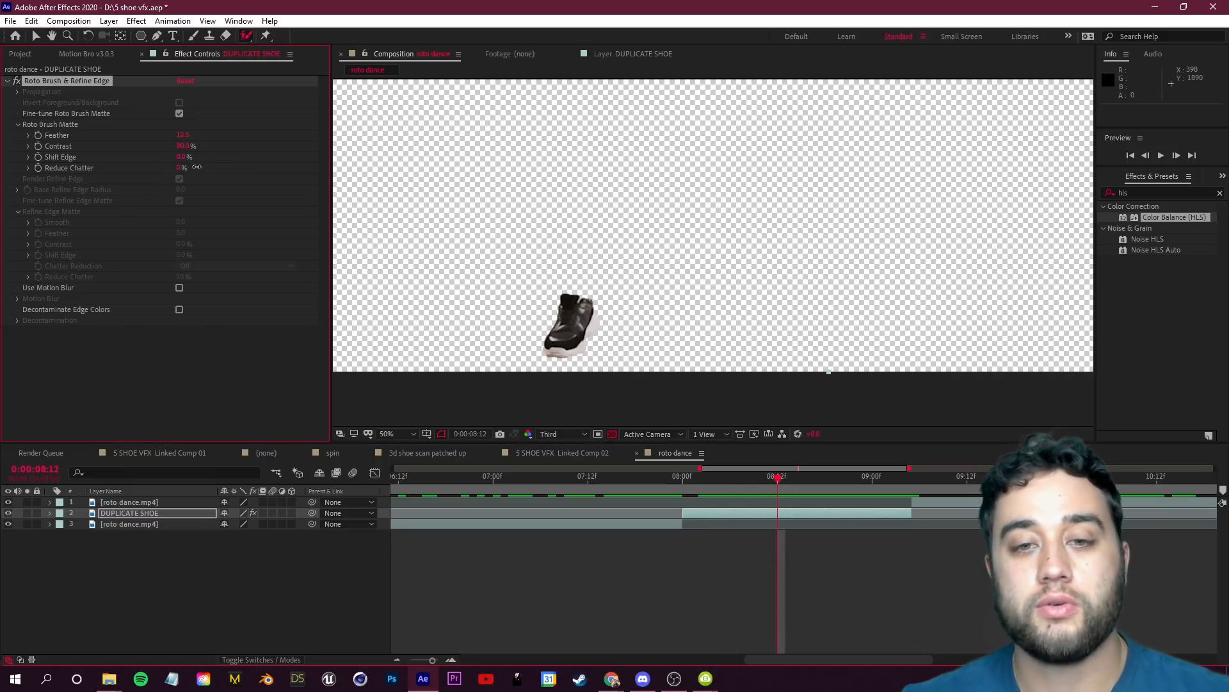
Step: Inspect the cut-out shoe's edges at 0:00:08:15 and select the DUPLICATE SHOE layer
scroll(748, 341, down, 4)
mouse_move(778, 477)
mouse_down()
mouse_move(712, 476)
mouse_move(802, 477)
mouse_up()
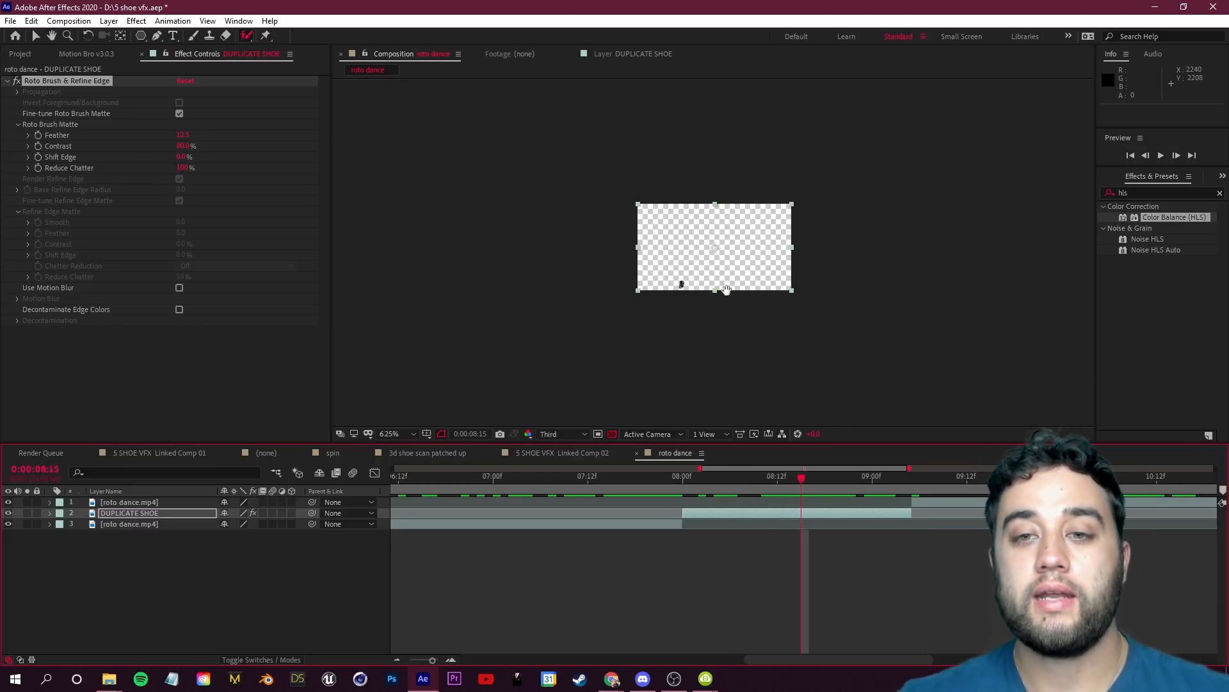
scroll(728, 296, up, 4)
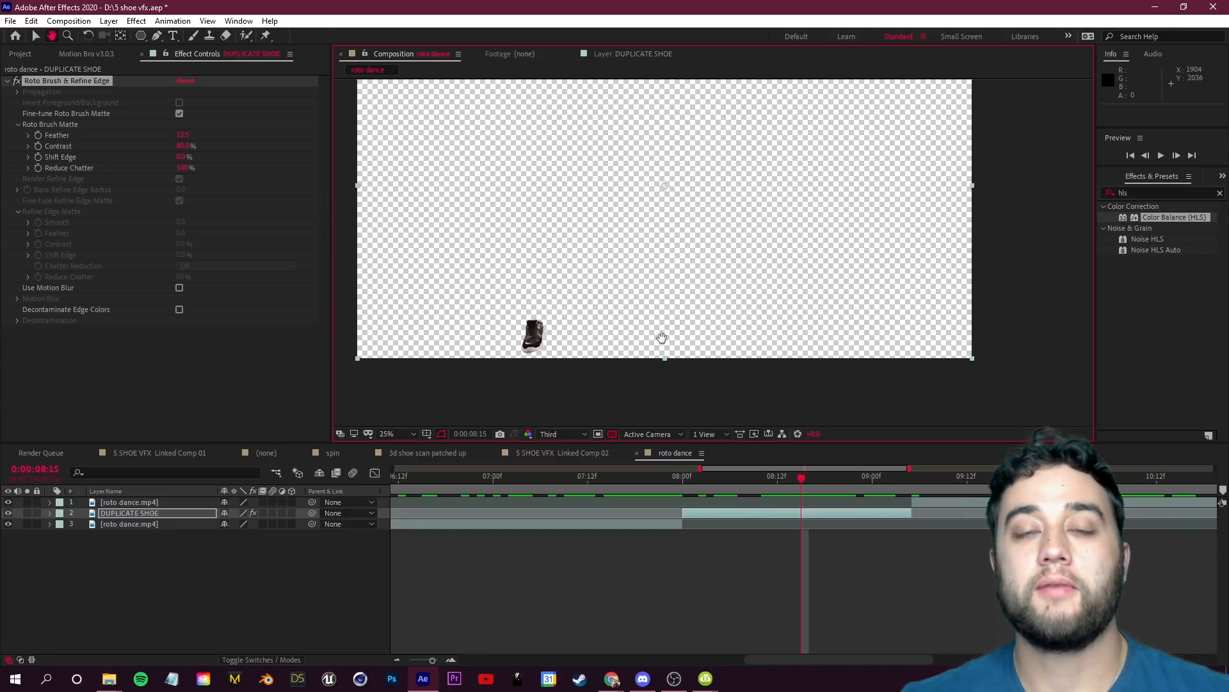
click(146, 513)
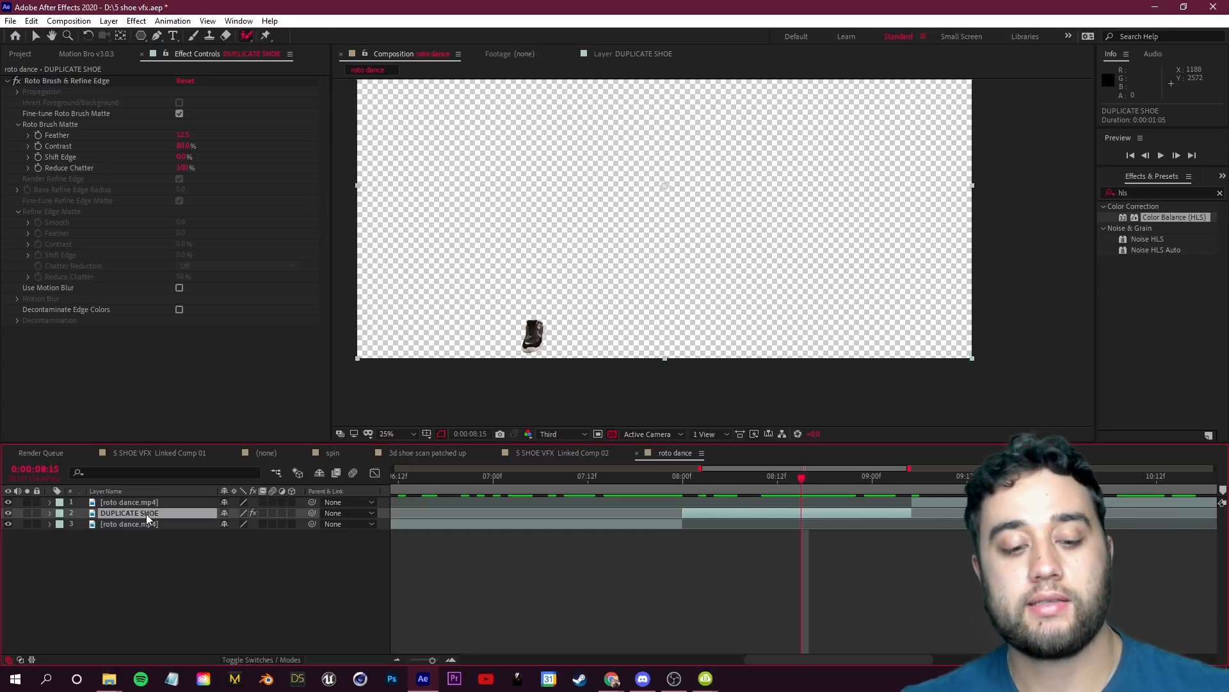
Step: Duplicate the DUPLICATE SHOE layer and make the lower copy a background layer named bg with its Roto Brush & Refine Edge effect disabled
key(ctrl+d)
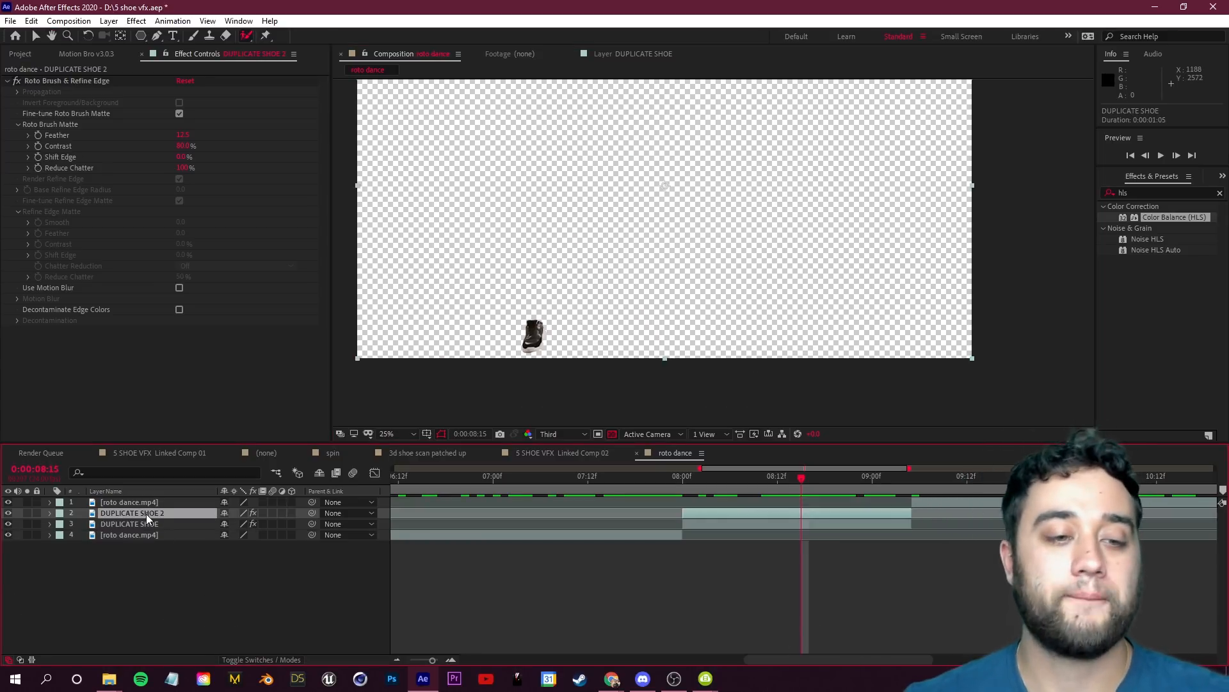
click(142, 524)
right_click(142, 526)
click(185, 504)
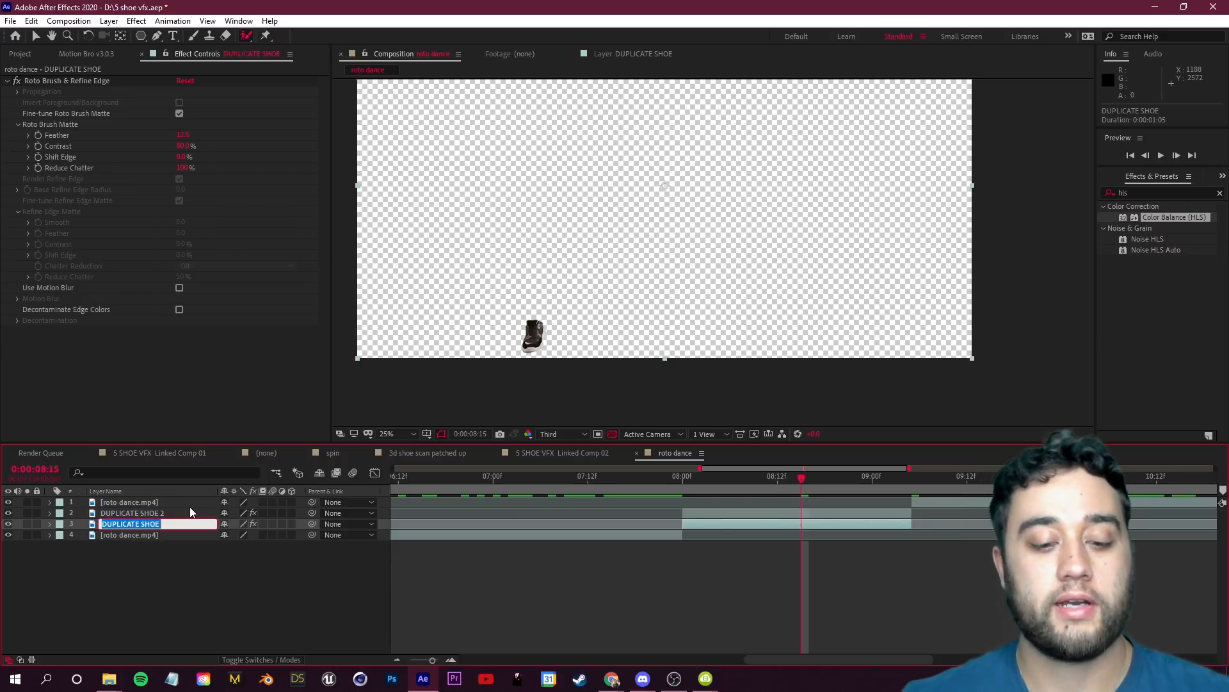
click(180, 549)
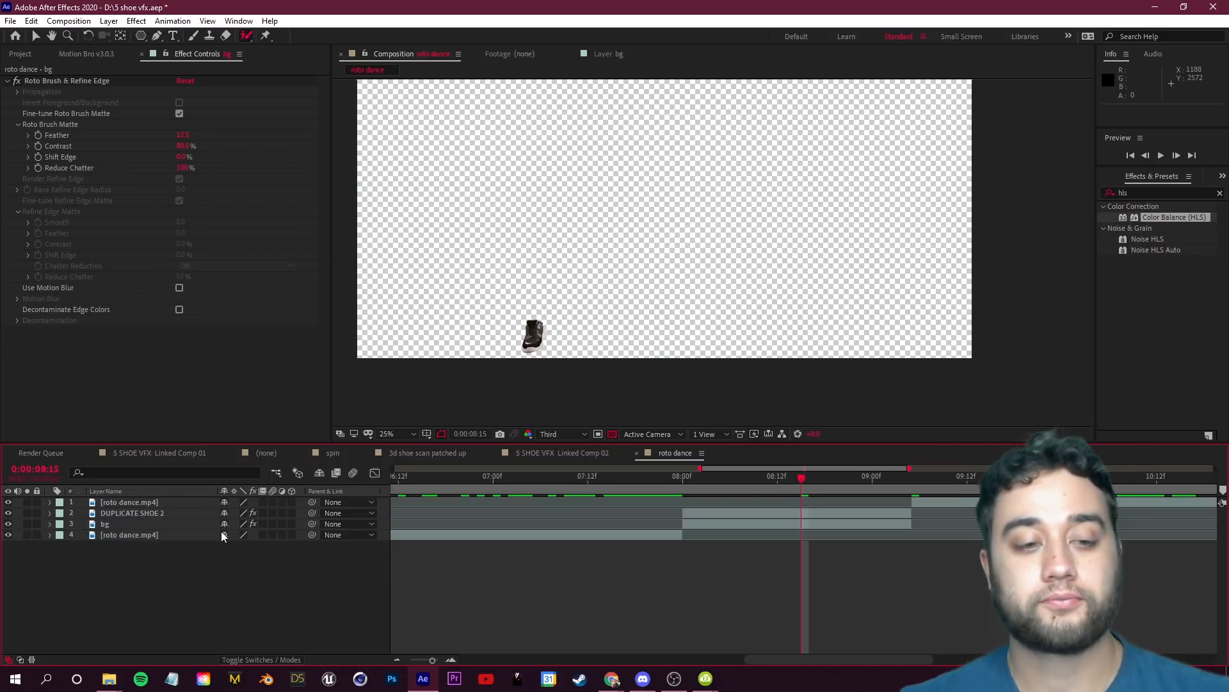
click(748, 526)
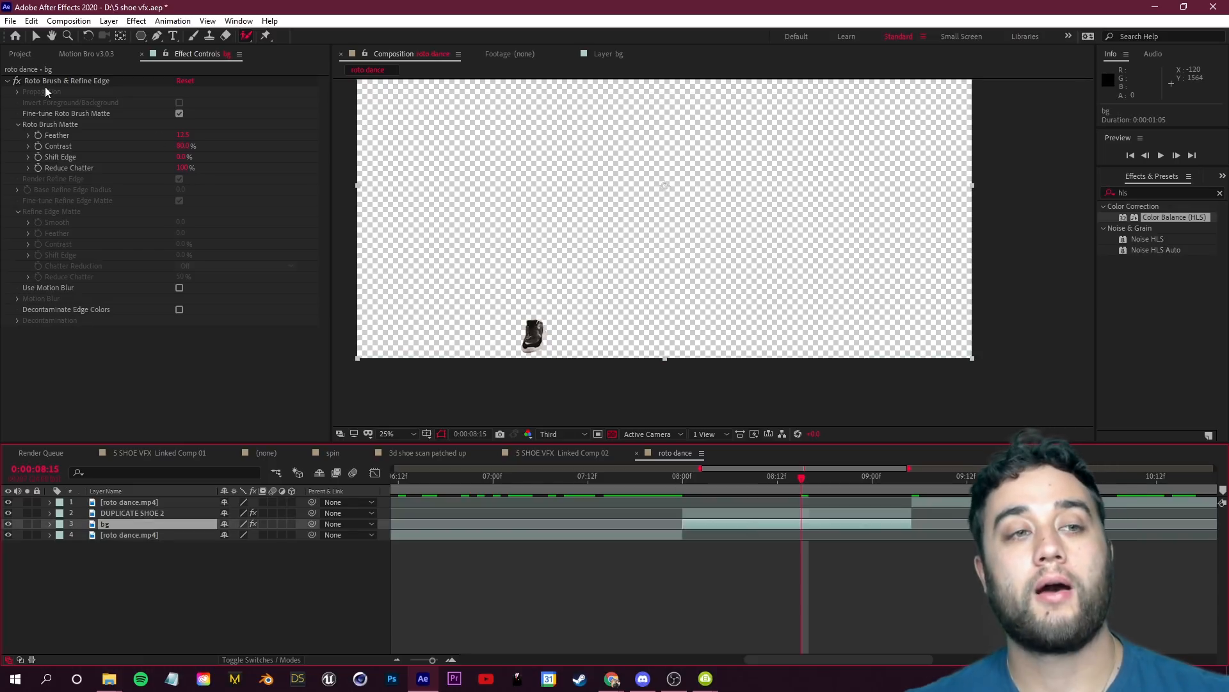
click(17, 81)
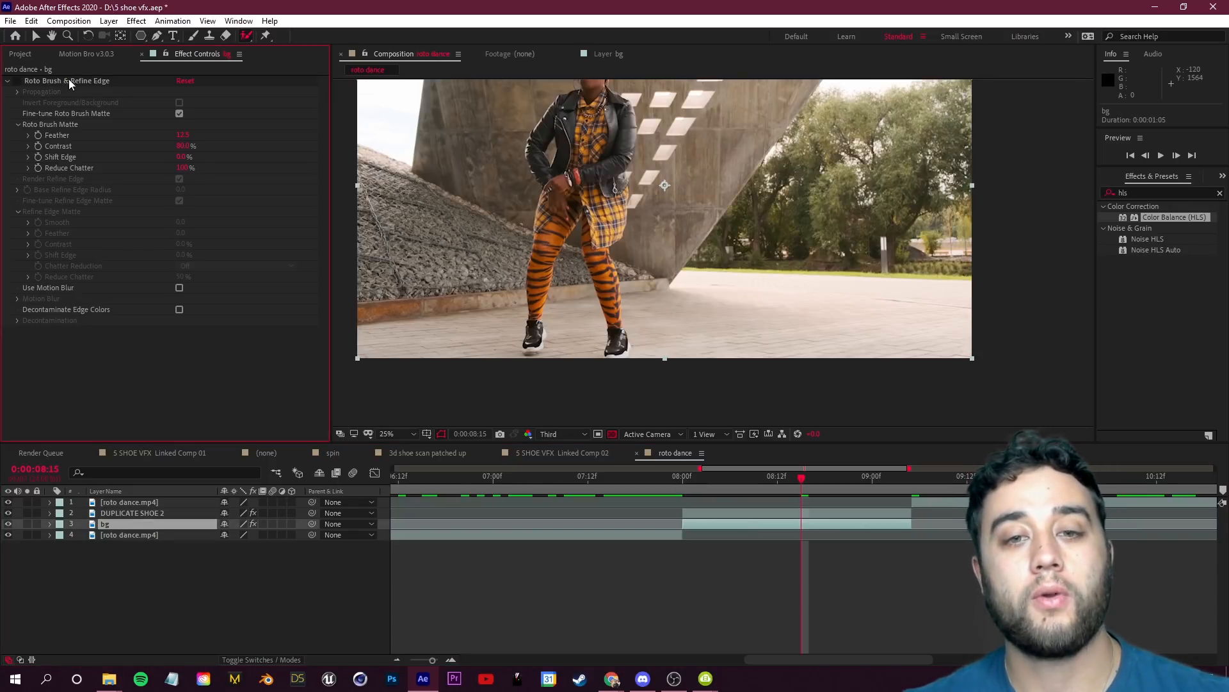
Step: Add starting keyframes at 0:00:08:00 for all Transform properties of the DUPLICATE SHOE 2 layer
click(150, 513)
key(i)
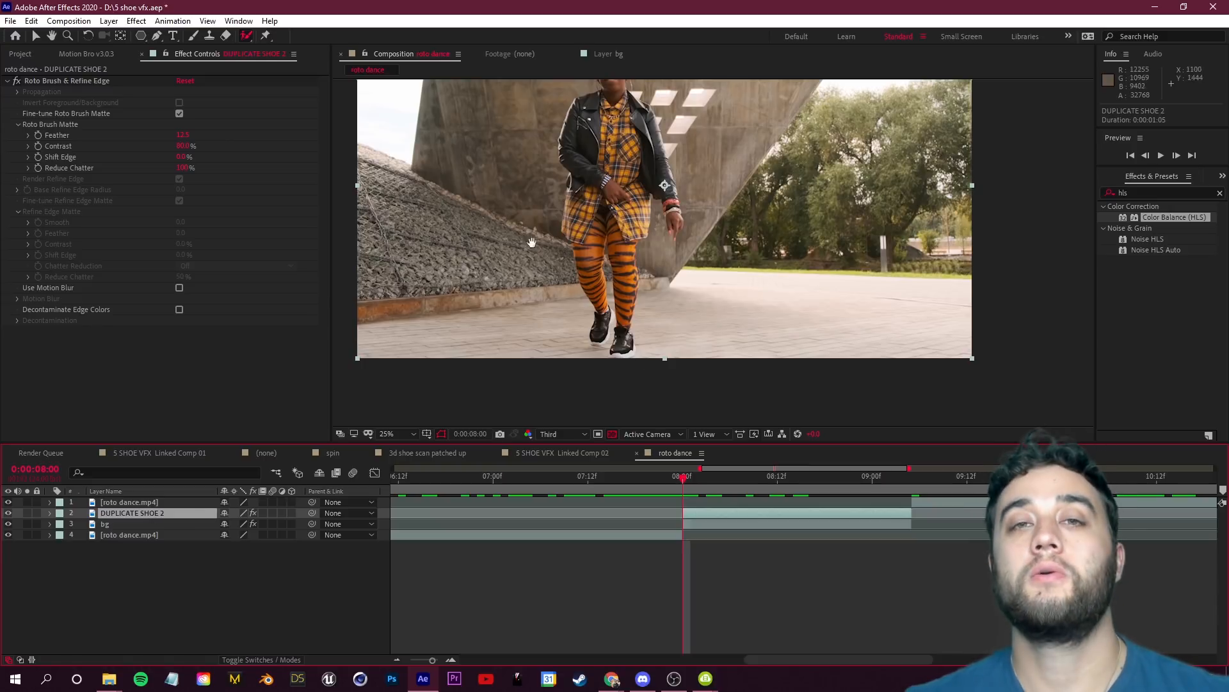
drag(531, 242, 566, 262)
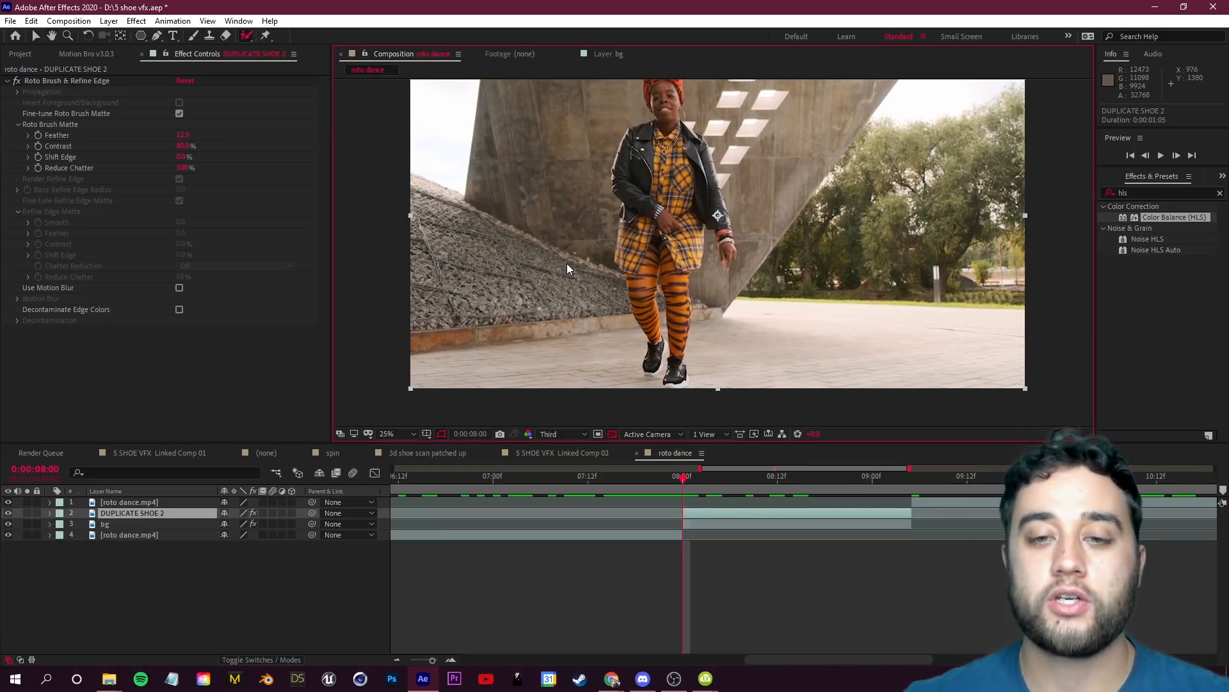
click(50, 513)
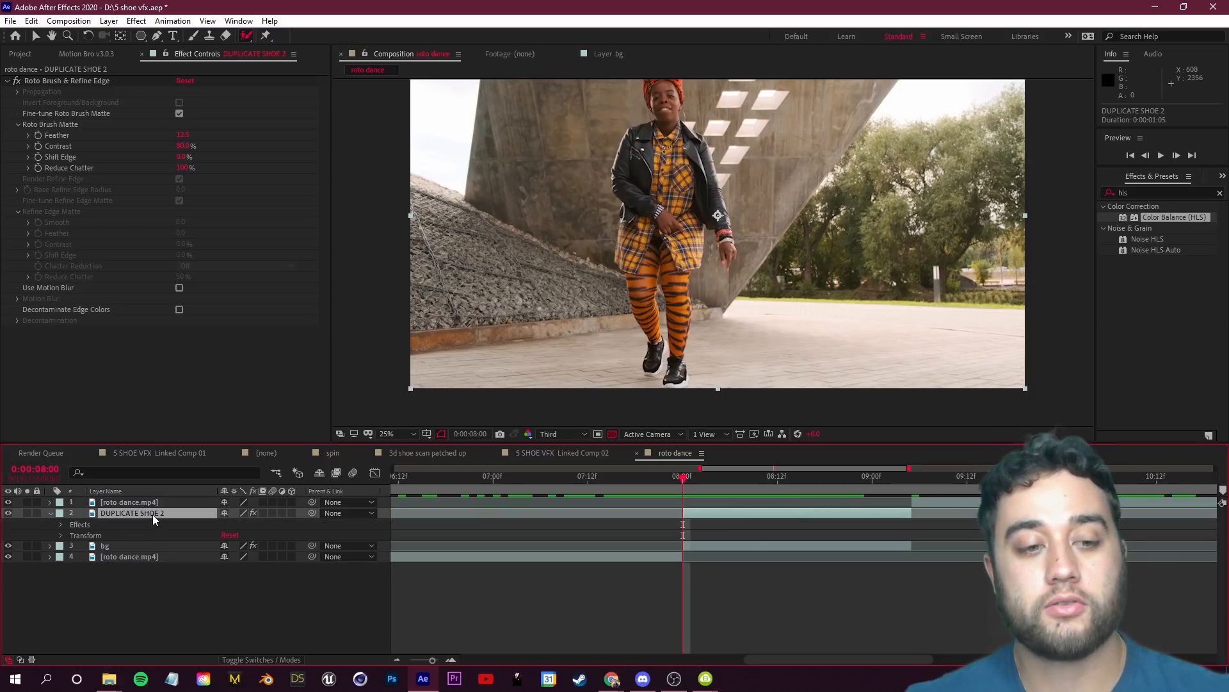
click(61, 535)
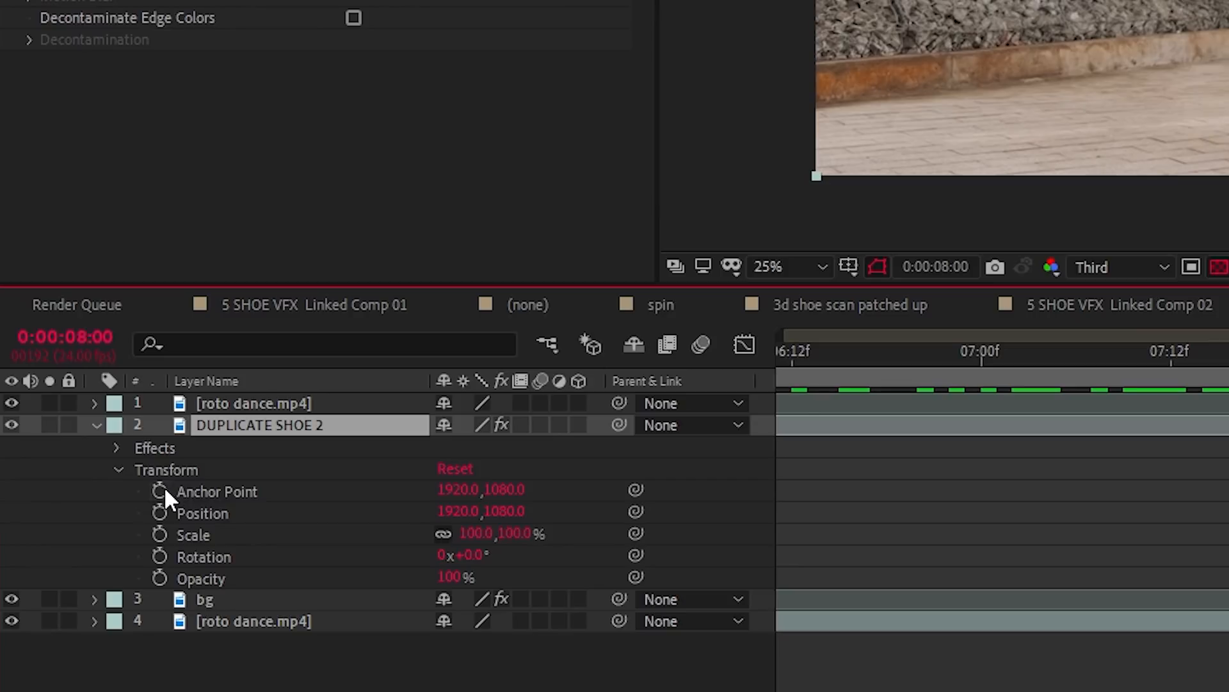
drag(82, 546, 82, 590)
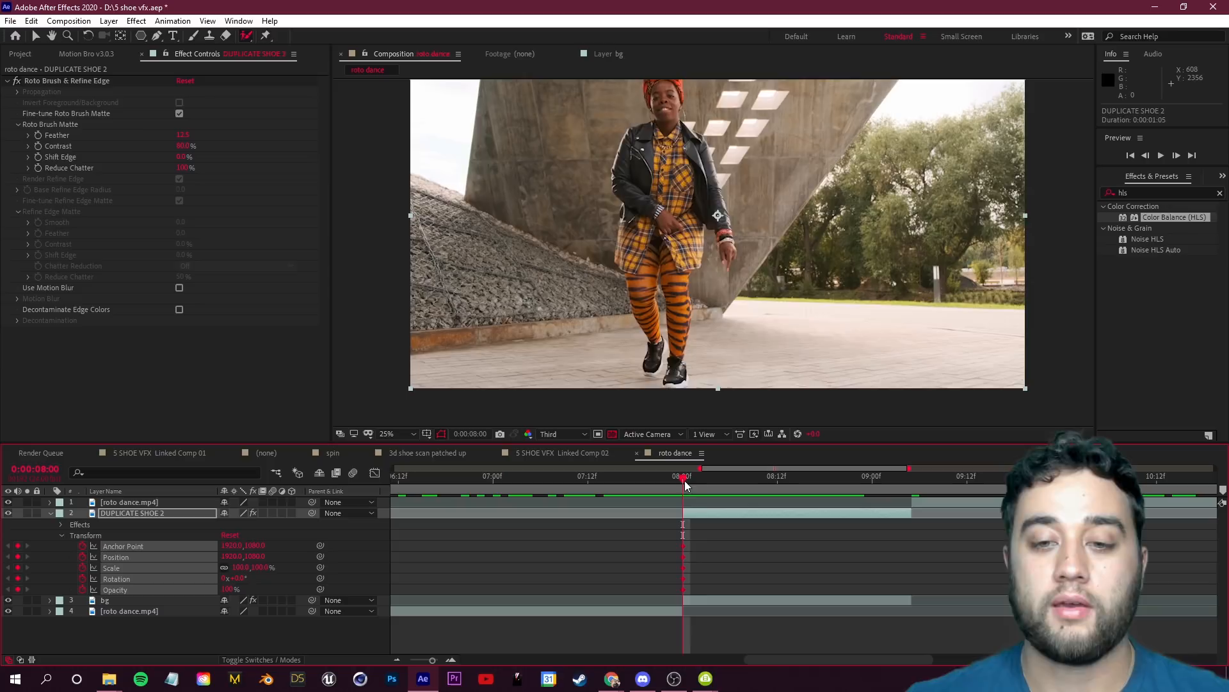
Step: Keyframe DUPLICATE SHOE 2's X position at about 1642 at 0:00:08:12 so it slides away from the foot, and preview the motion
drag(685, 480, 778, 485)
drag(235, 559, 67, 567)
drag(764, 482, 659, 499)
key(space)
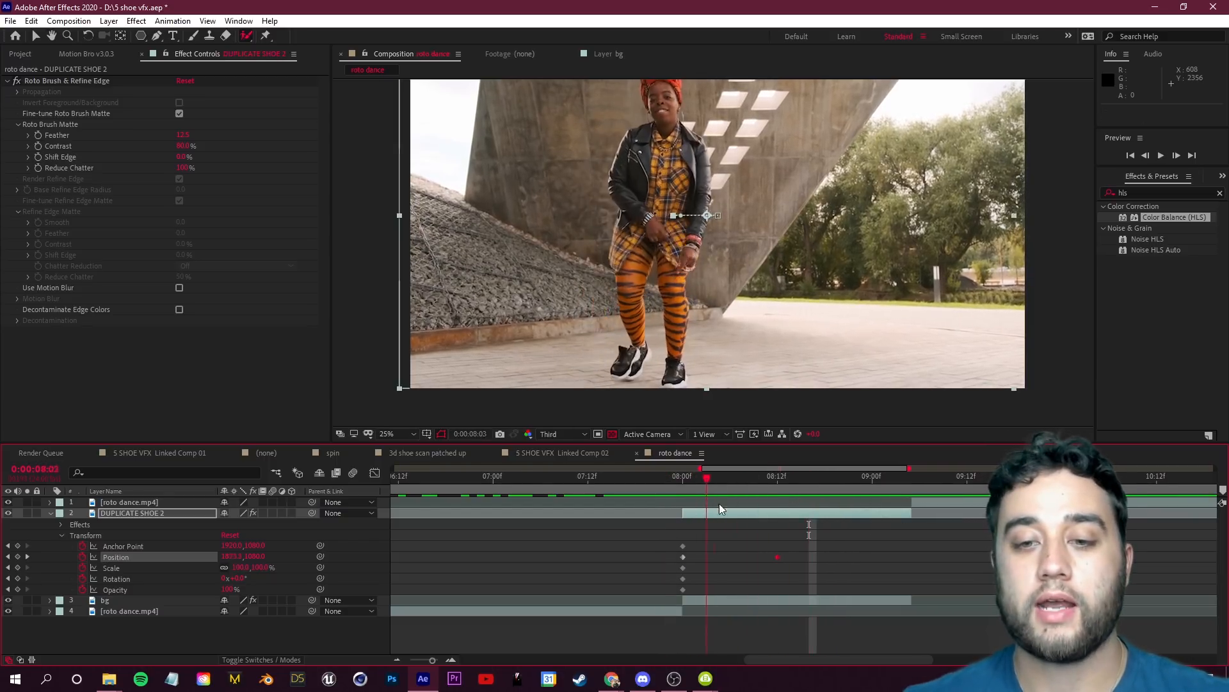
key(space)
Step: Duplicate DUPLICATE SHOE 2, move the copy's 0:00:08:12 position keyframe farther out to about X 1380, and preview the spreading shoes
click(149, 518)
key(ctrl+d)
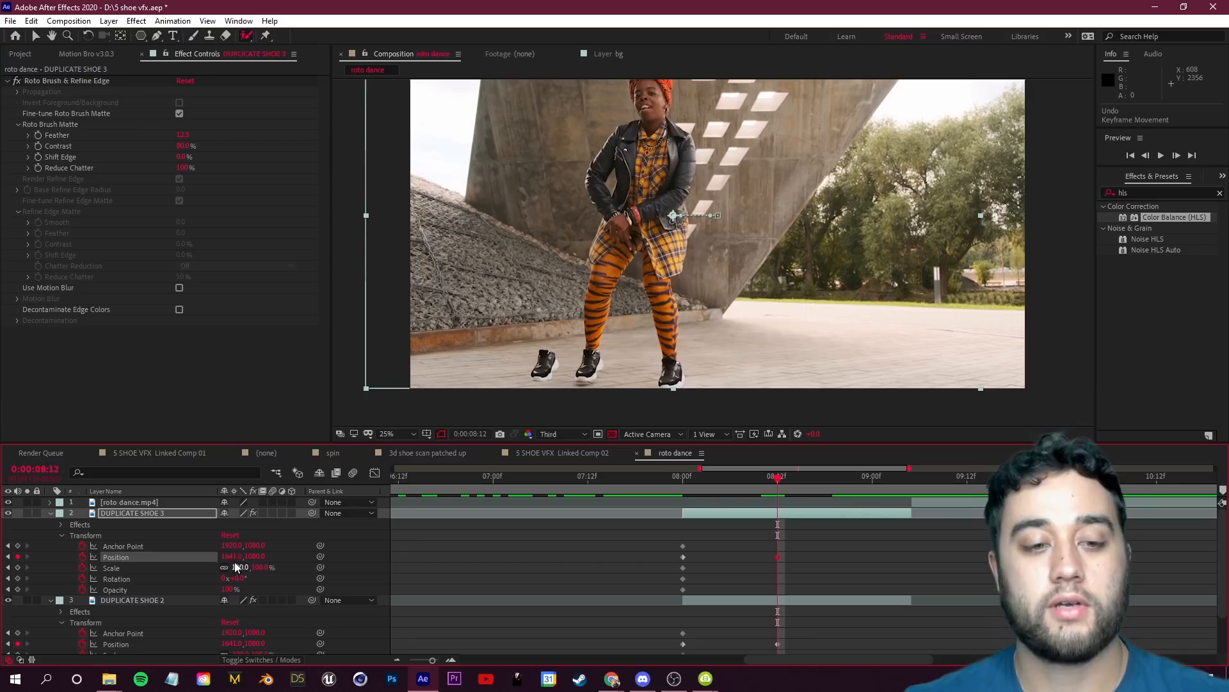
drag(236, 559, 41, 563)
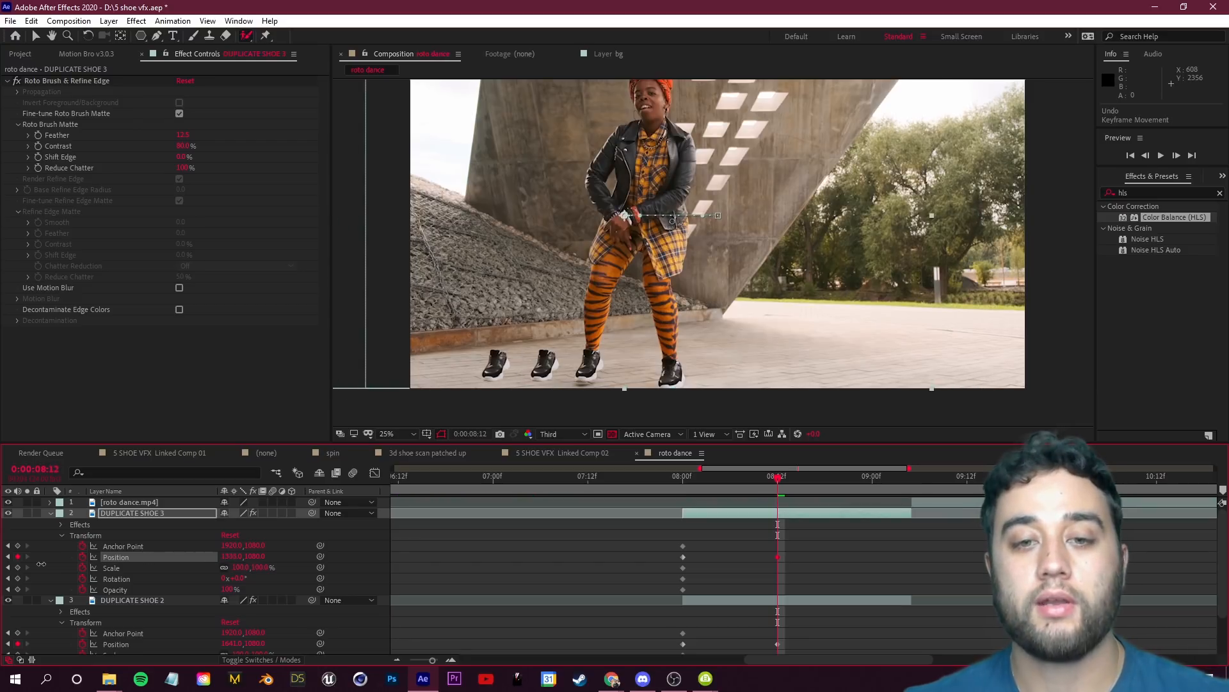
drag(758, 487, 665, 504)
key(space)
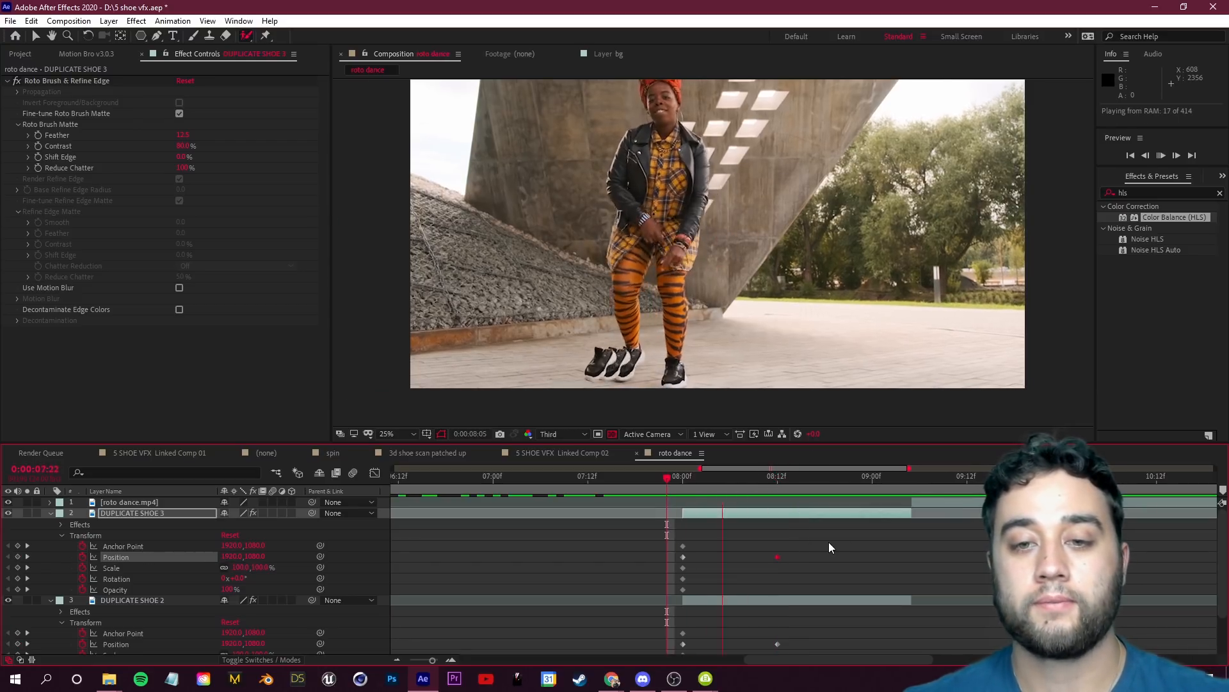
key(space)
drag(800, 479, 682, 502)
key(space)
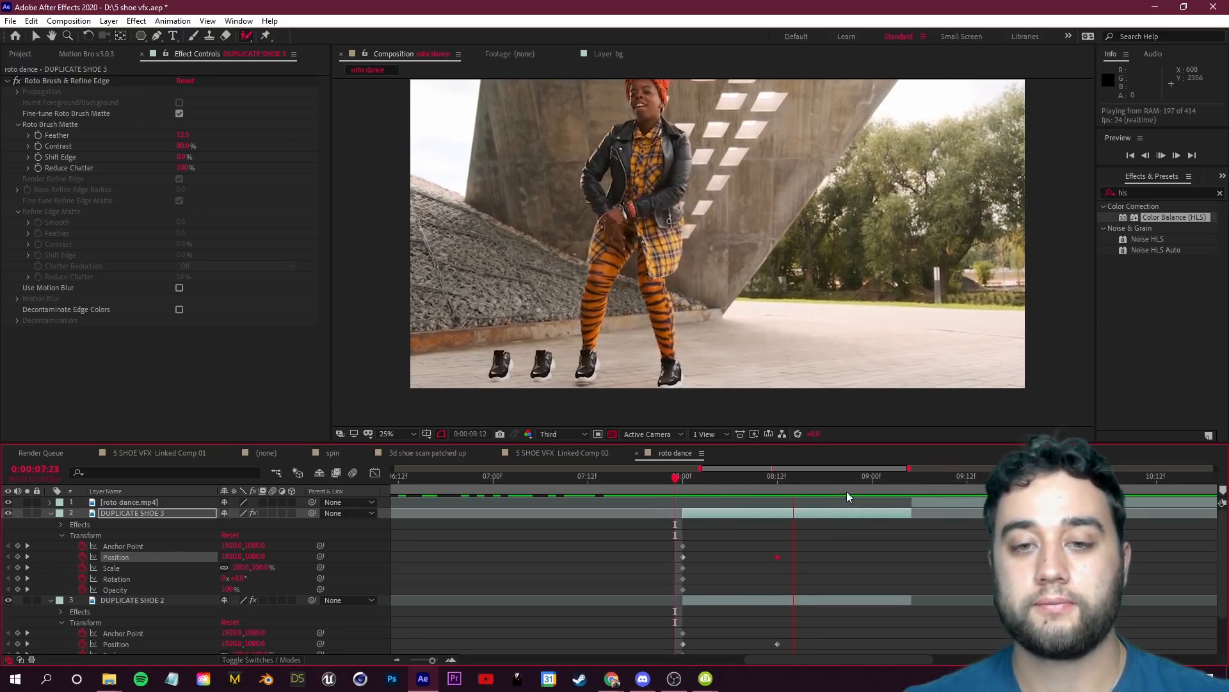
key(space)
Step: Duplicate the DUPLICATE SHOE 3 layer, shift the copy's position at 0:00:08:12 farther out along the row, and play back the effect
drag(801, 479, 776, 491)
key(ctrl+d)
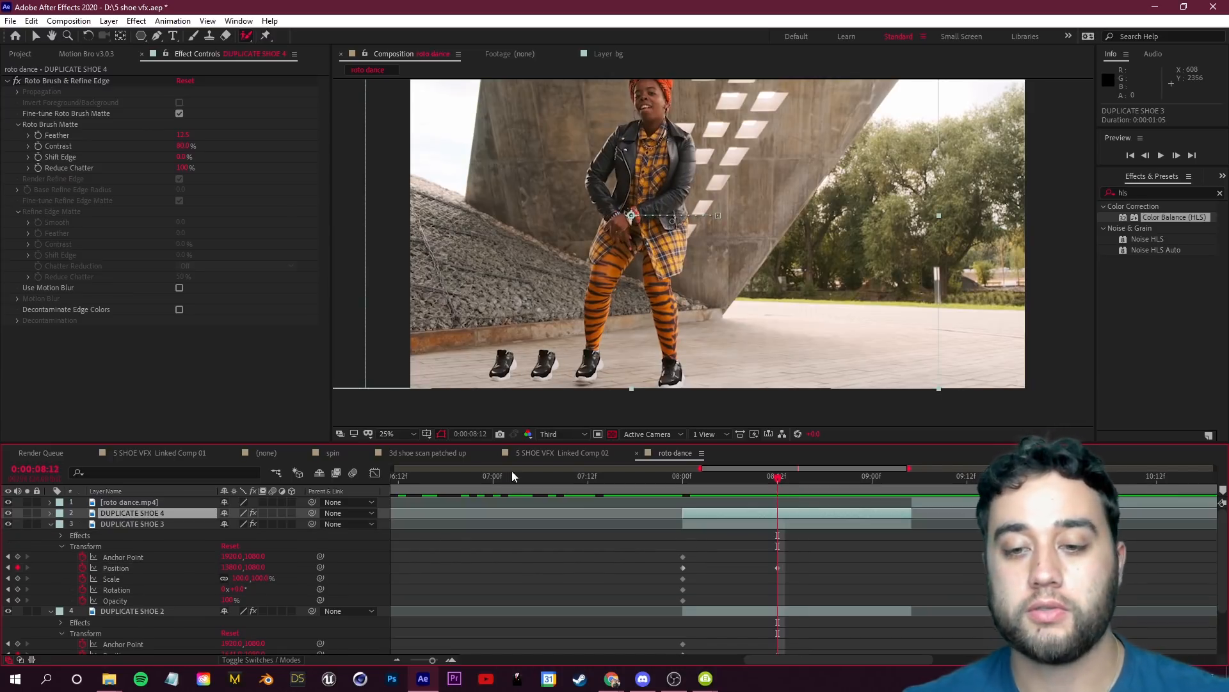
click(51, 524)
click(51, 535)
click(51, 513)
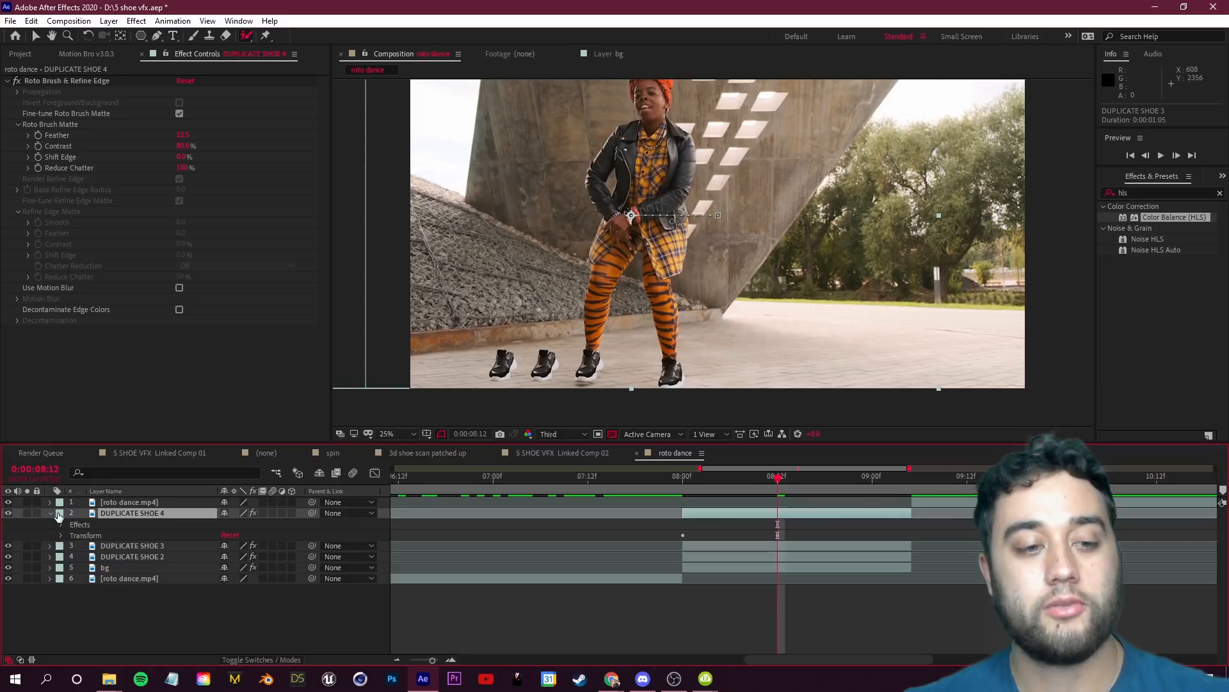
click(61, 534)
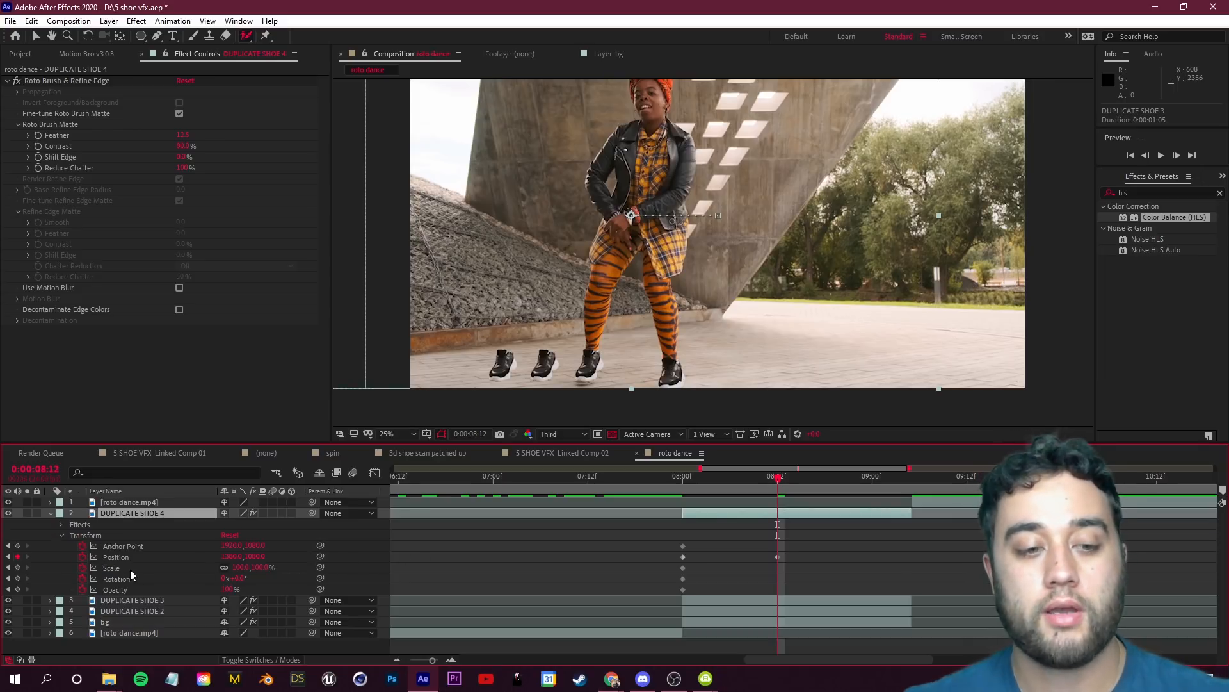
drag(223, 562, 133, 562)
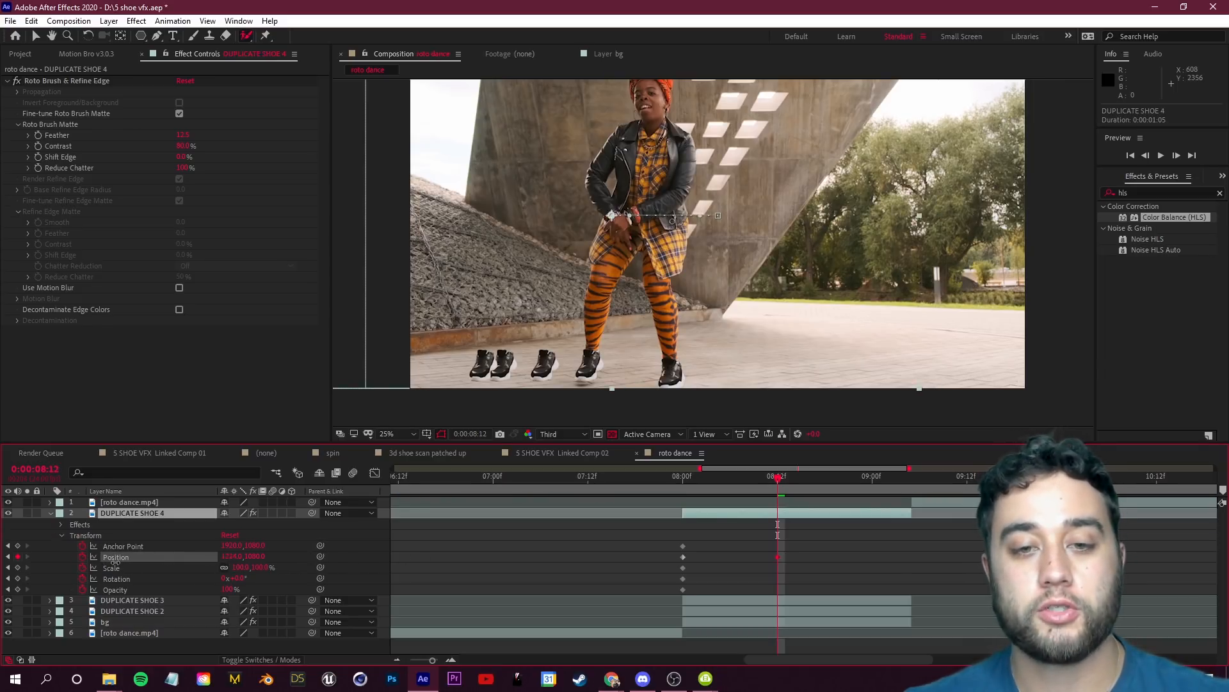
drag(738, 485, 672, 483)
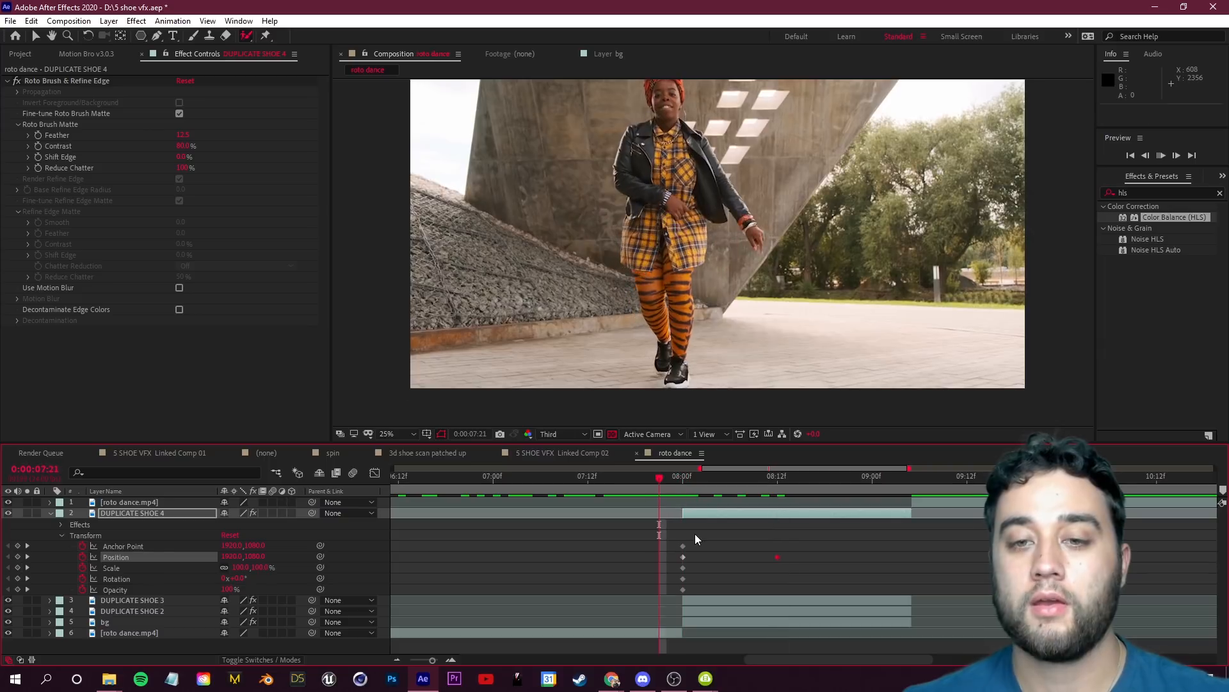
key(space)
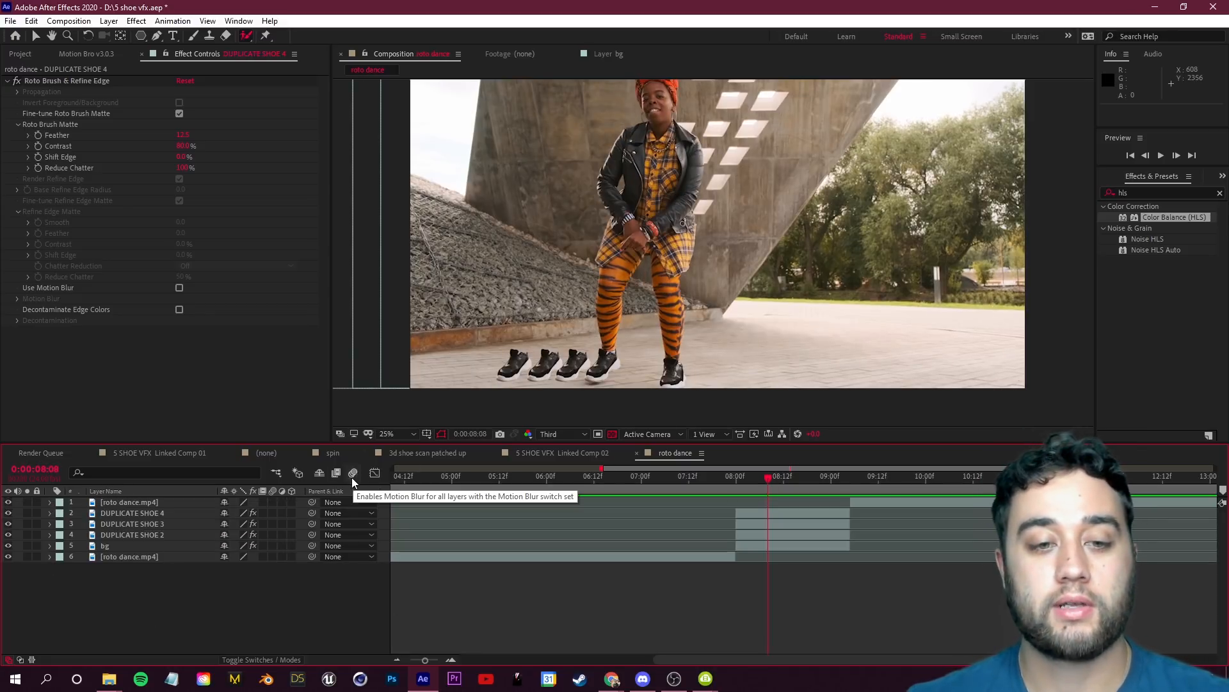
Step: Enable motion blur for the composition and for the DUPLICATE SHOE 2, 3 and 4 layers
click(353, 473)
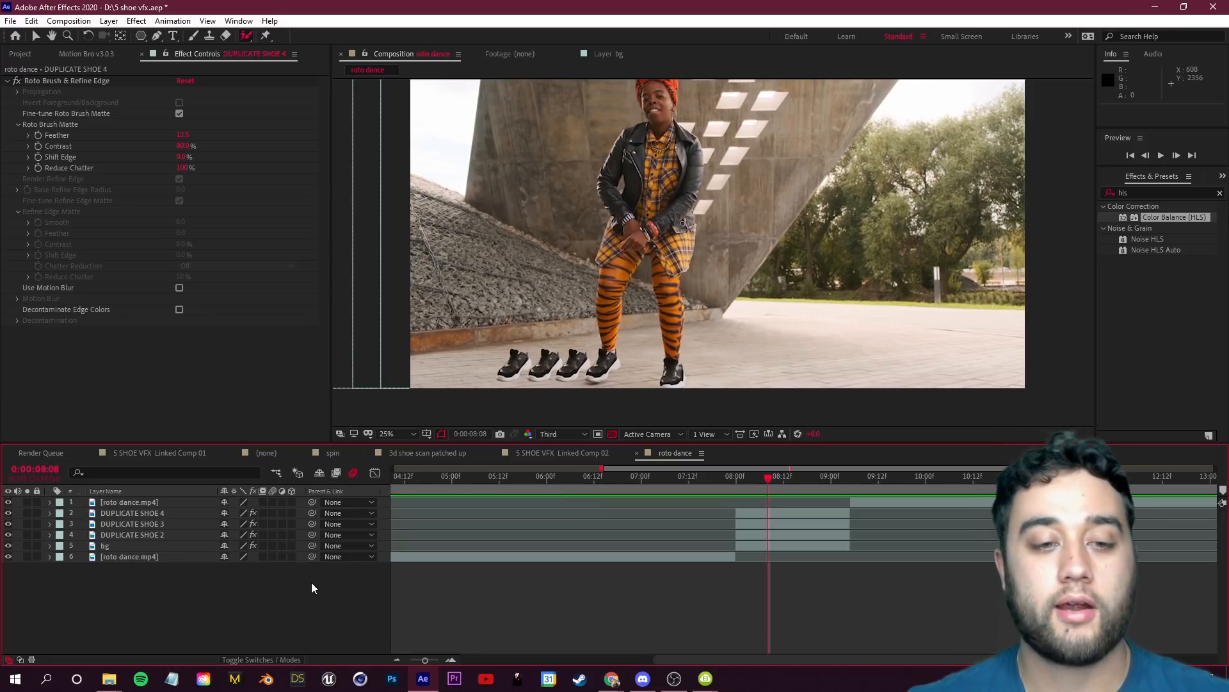
click(258, 660)
click(256, 663)
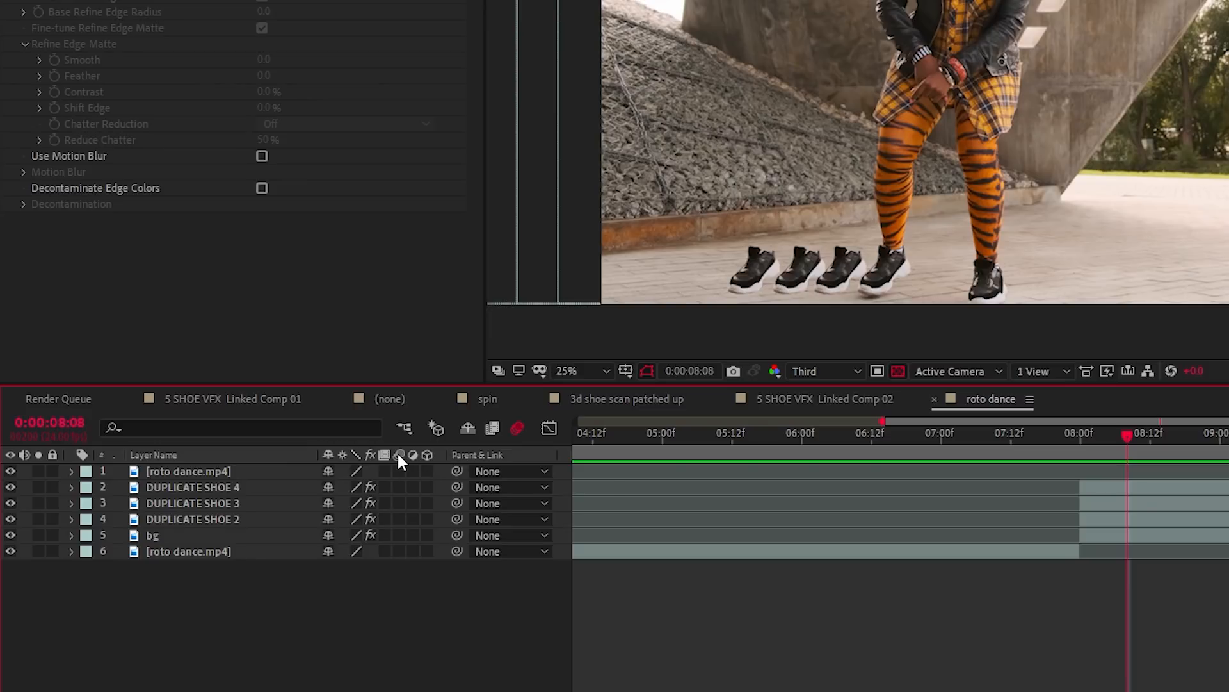
click(229, 501)
click(238, 488)
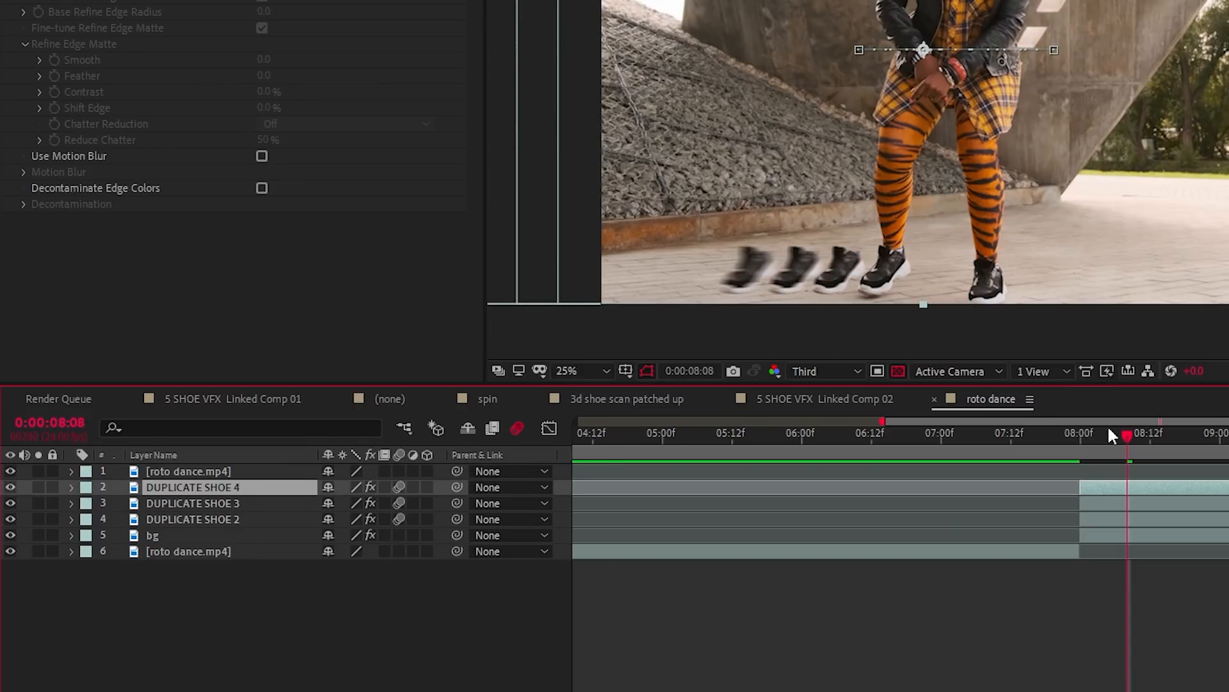
Step: Examine the motion blur on the duplicated shoes up close and play back the animation from before 0:00:08:00
scroll(739, 277, up, 4)
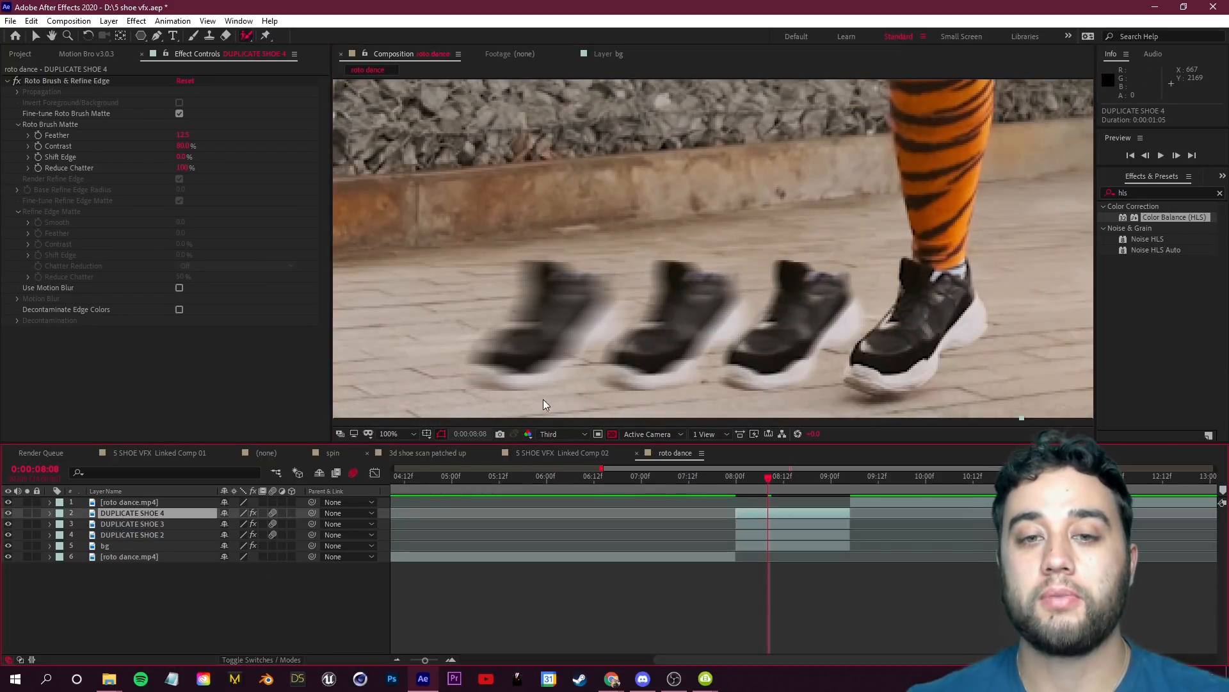
scroll(735, 309, down, 3)
drag(735, 310, 636, 390)
drag(765, 478, 721, 479)
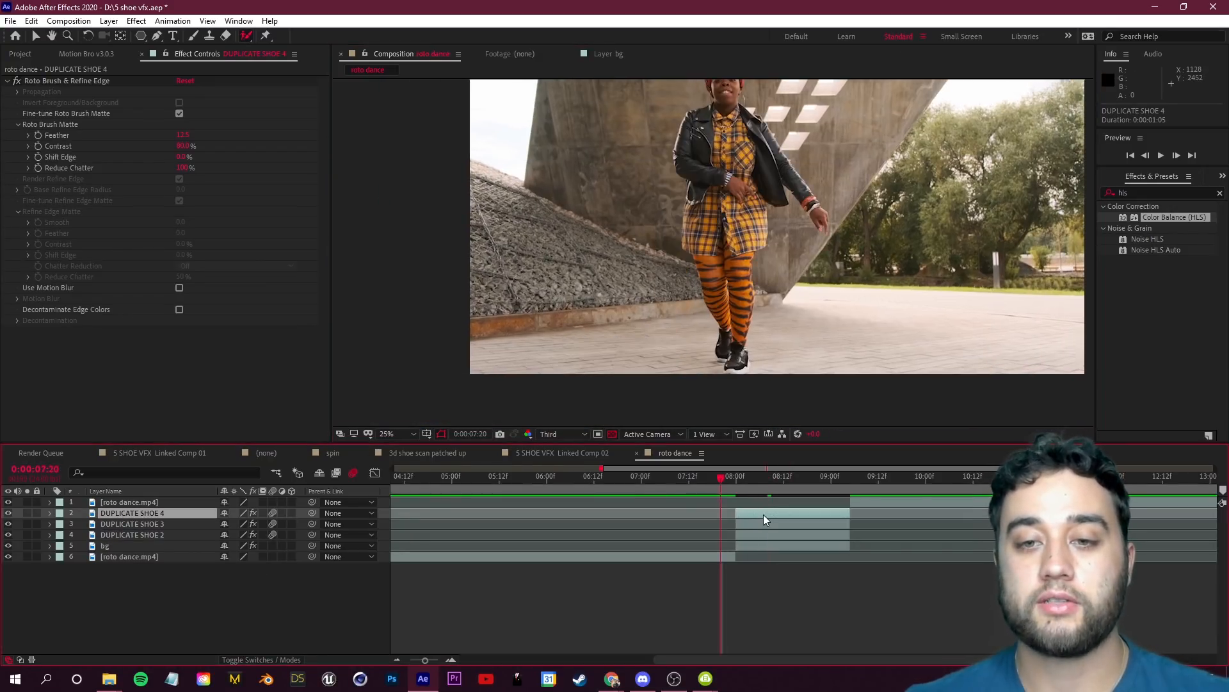
key(space)
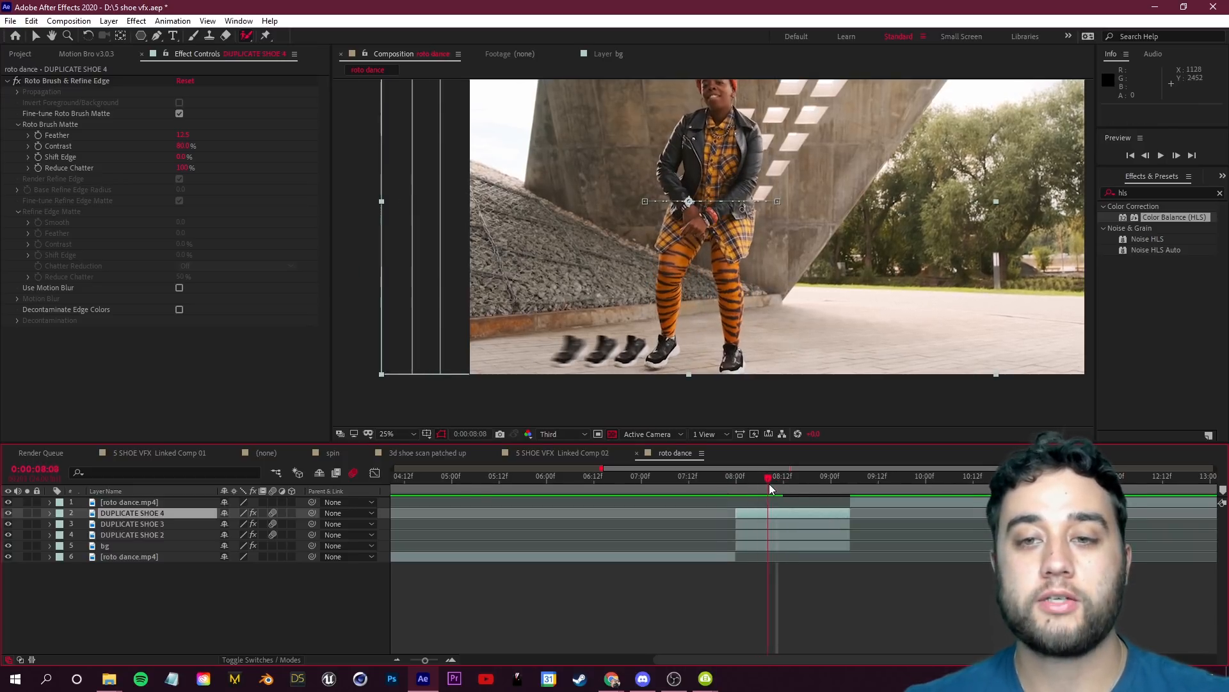
key(space)
drag(774, 298, 713, 343)
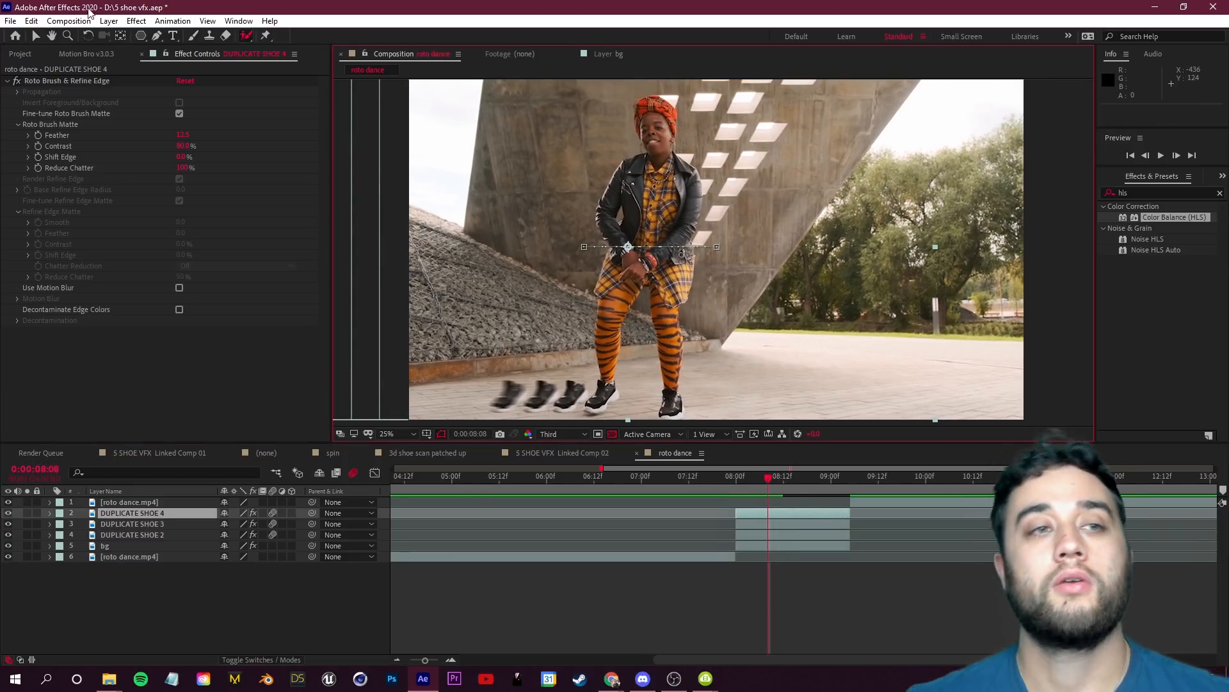
Step: Review the roto dance composition's settings
click(68, 21)
click(113, 56)
drag(182, 104, 283, 110)
click(425, 149)
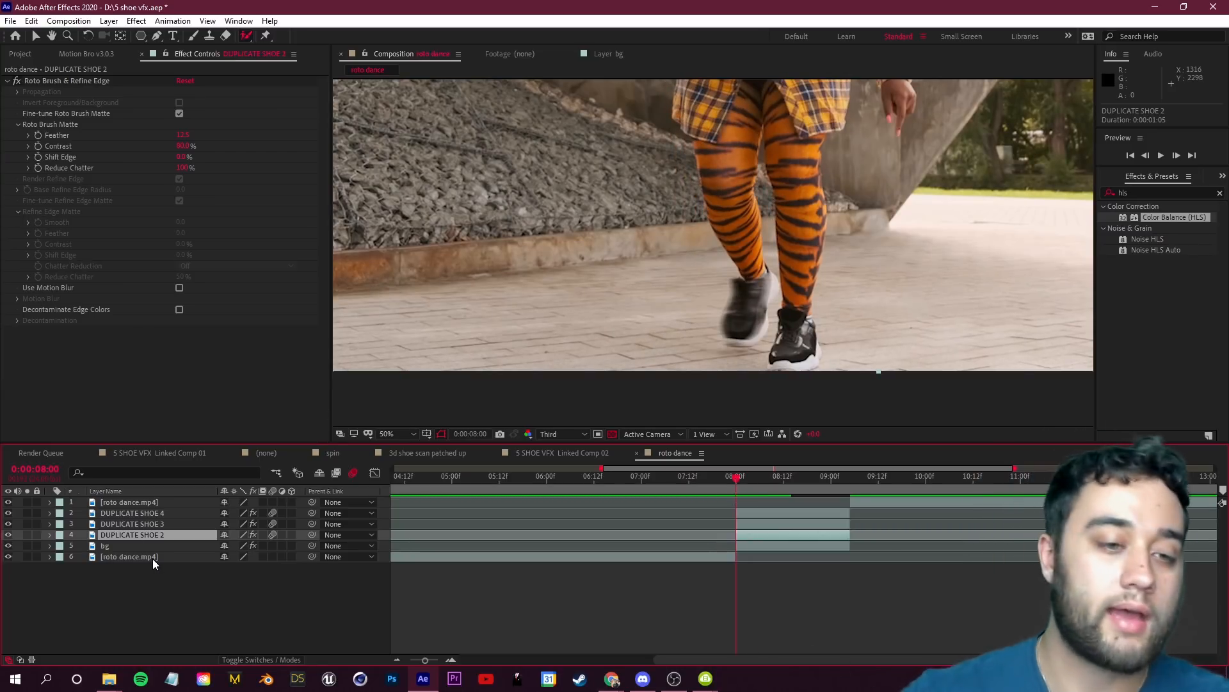
Step: Duplicate DUPLICATE SHOE 2 as a layer named blocking shoe and place it above the other shoe layers
key(ctrl+d)
right_click(156, 538)
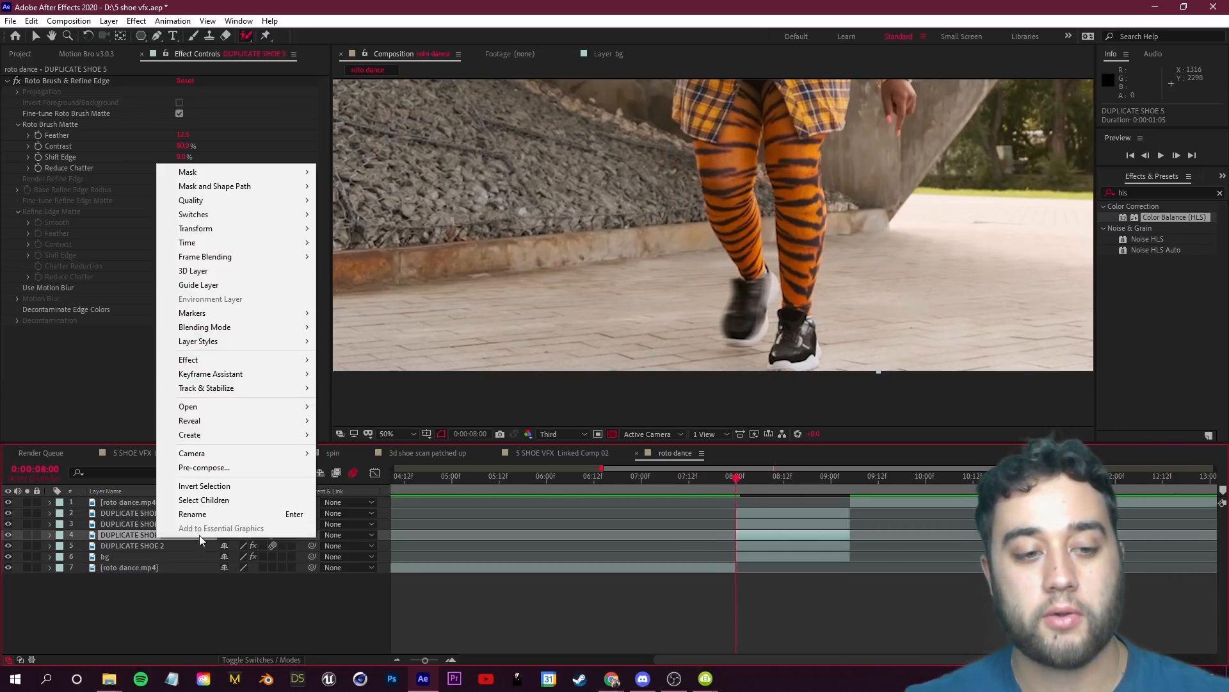
click(201, 512)
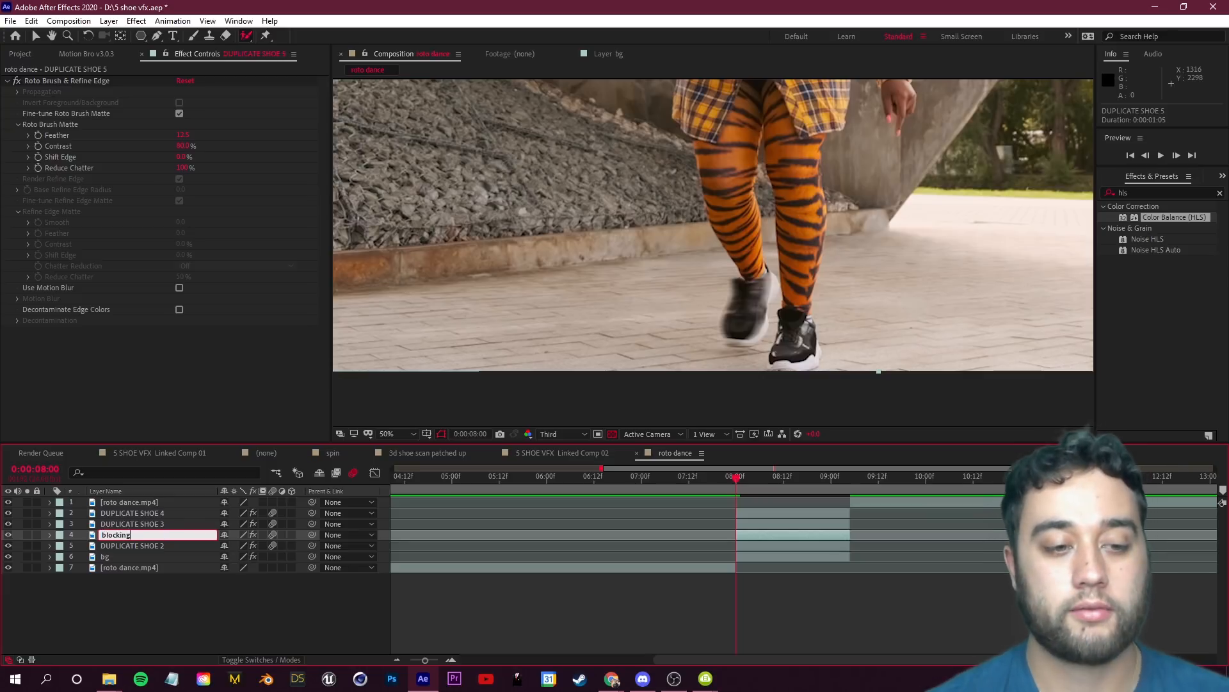
key(Return)
drag(148, 535, 158, 508)
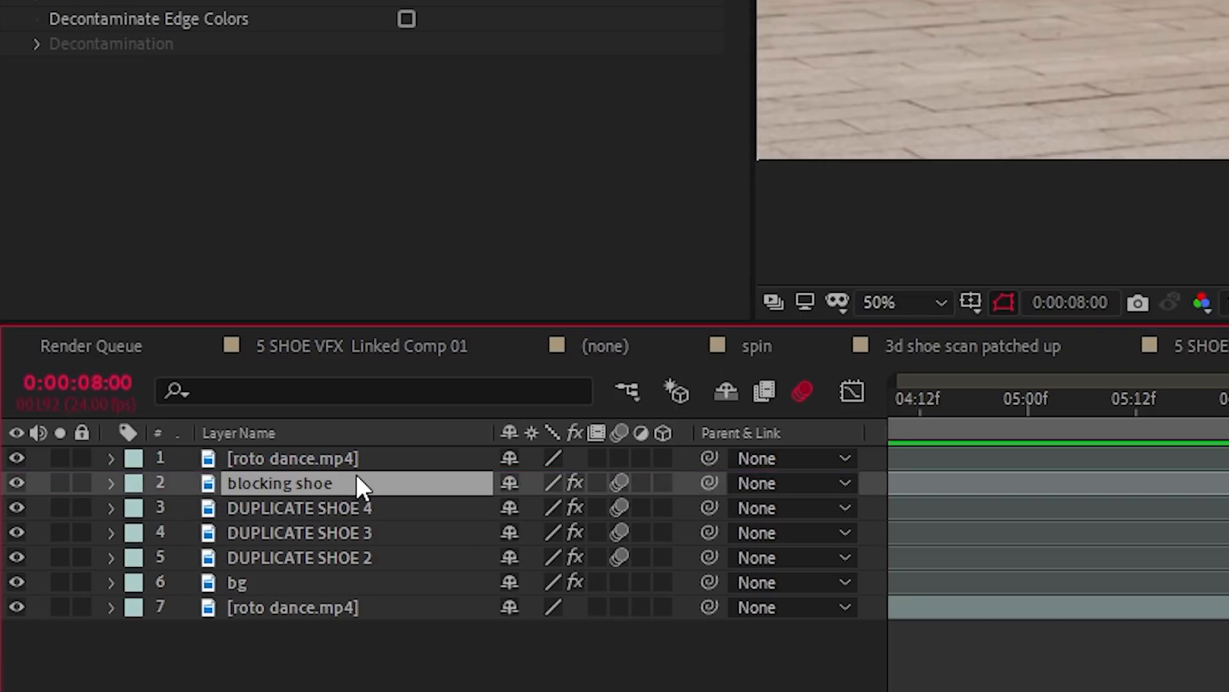
Step: Remove all Transform keyframes from the blocking shoe layer so it stays on the dancer's foot
click(111, 483)
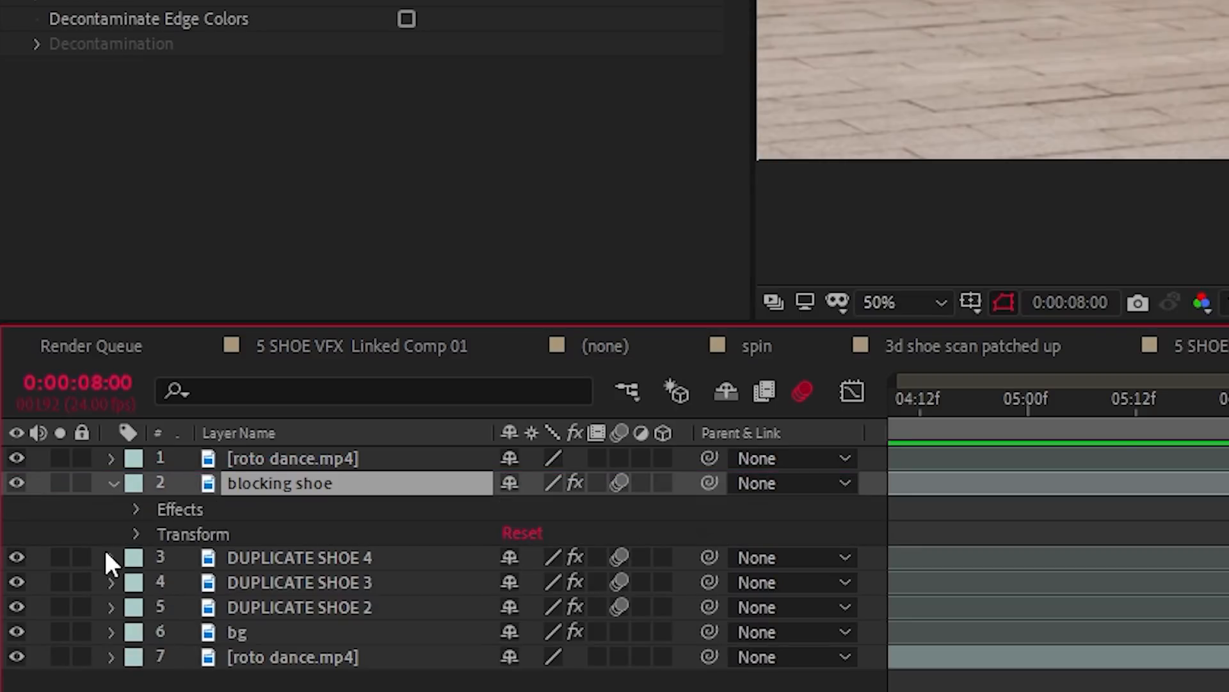
click(135, 534)
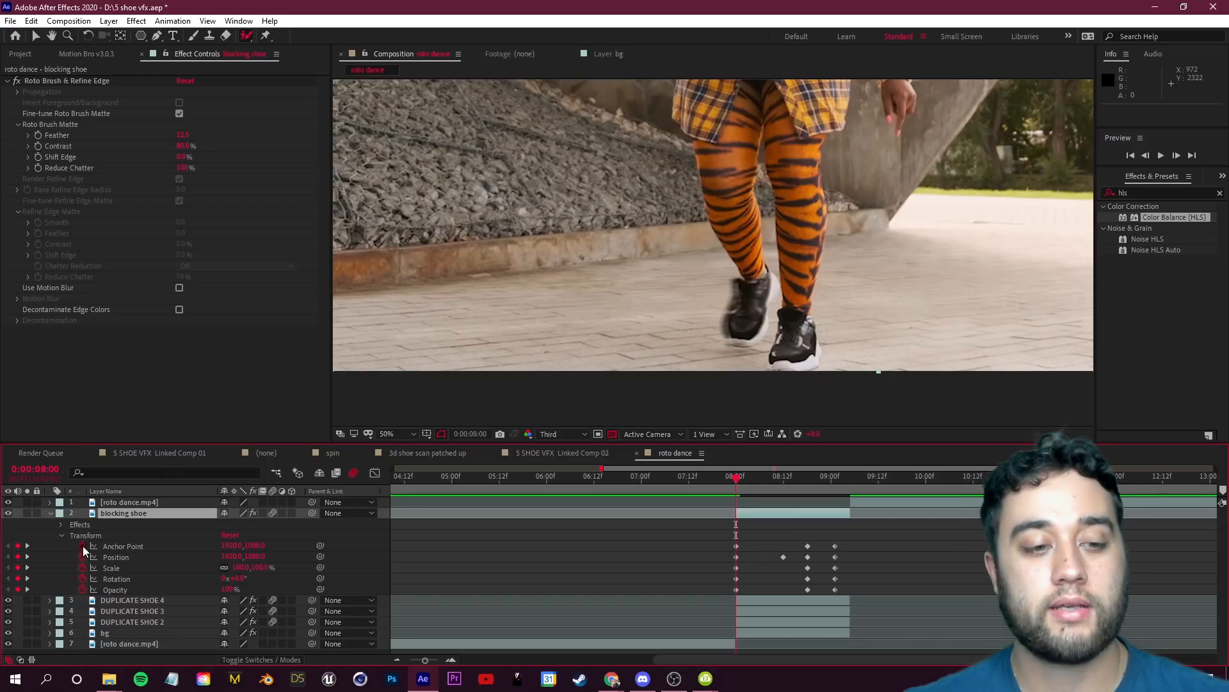
drag(83, 550, 88, 594)
click(51, 514)
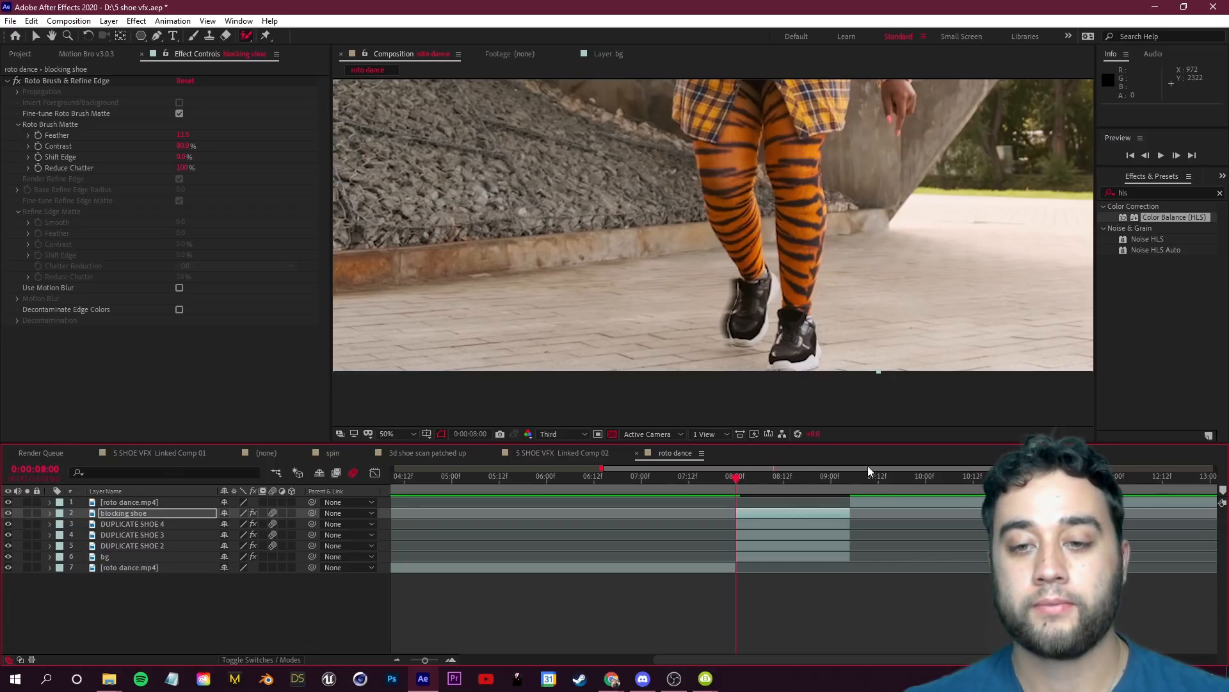
Step: Check the blocking shoe's edges against the duplicates by scrubbing and playing forward from 0:00:08:00
mouse_move(736, 482)
mouse_down()
mouse_move(759, 481)
mouse_move(744, 483)
mouse_up()
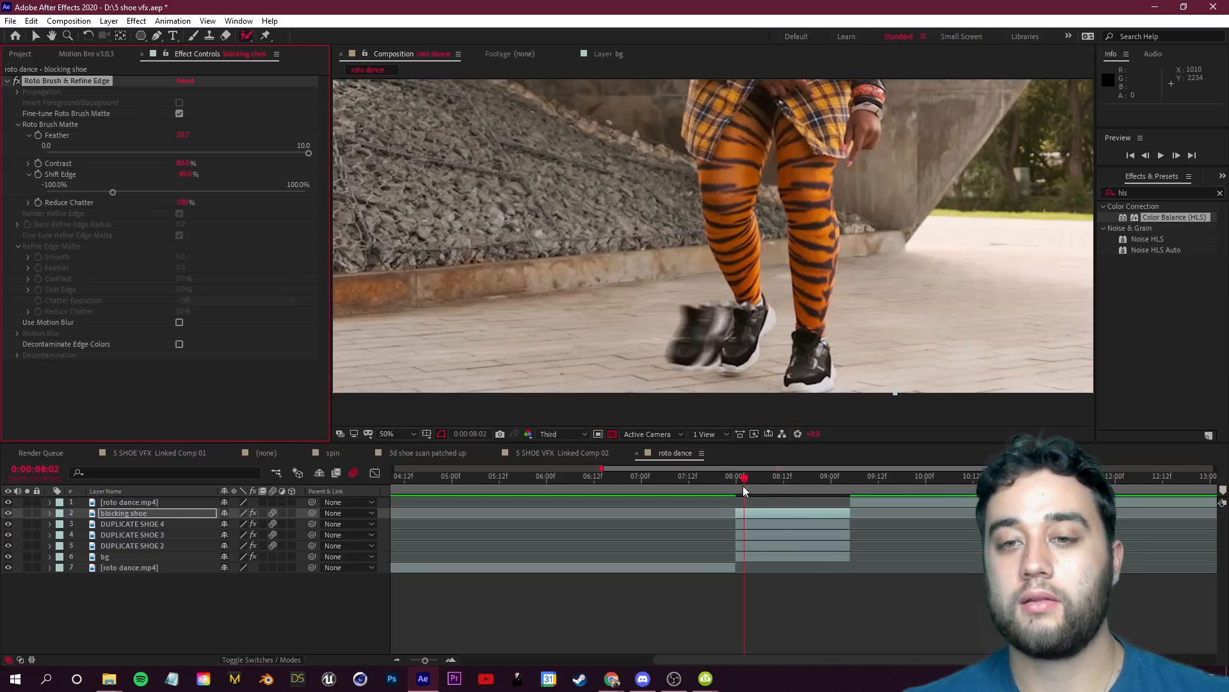
drag(743, 485, 796, 482)
key(space)
scroll(803, 291, down, 2)
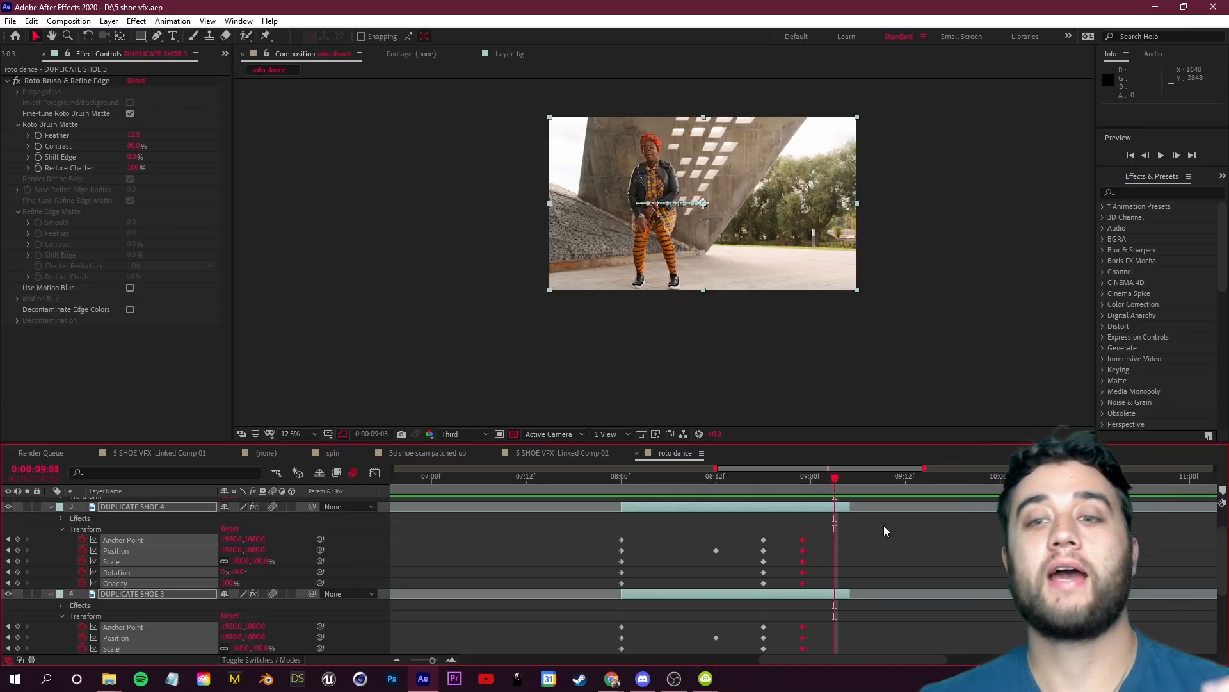
Step: Play back the roto dance composition repeatedly from just before 0:00:08:00 to review the spreading and returning shoe duplicates
drag(825, 482, 613, 481)
drag(608, 235, 594, 275)
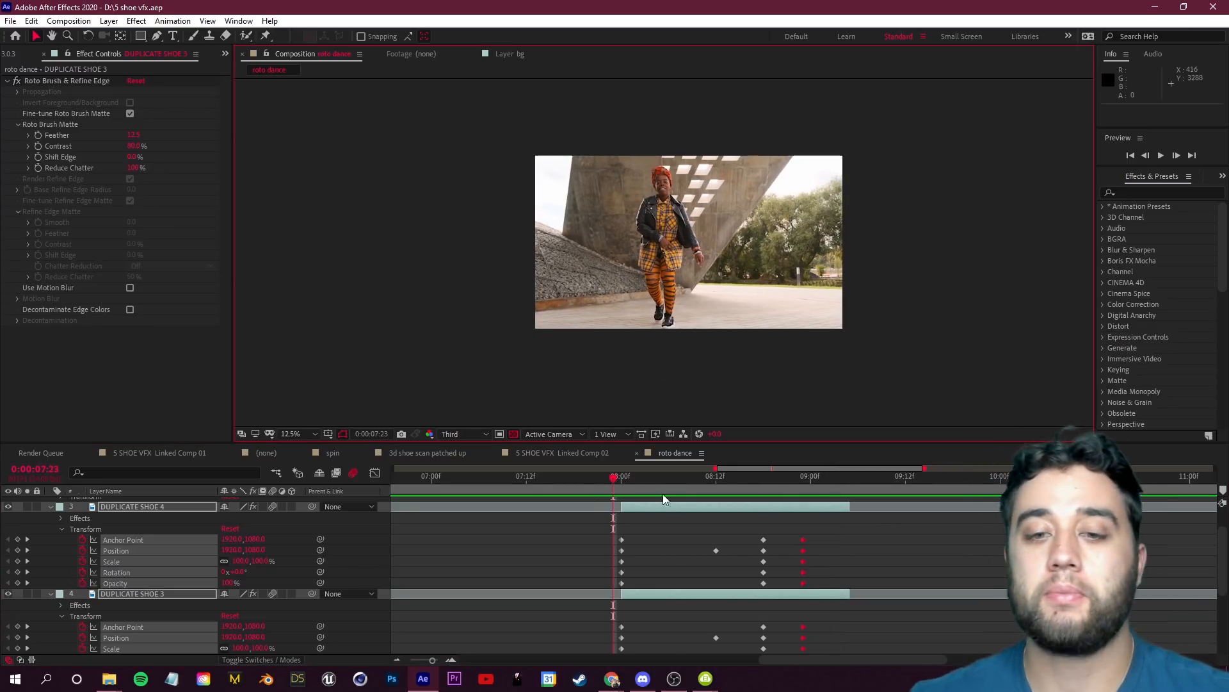
click(632, 483)
key(space)
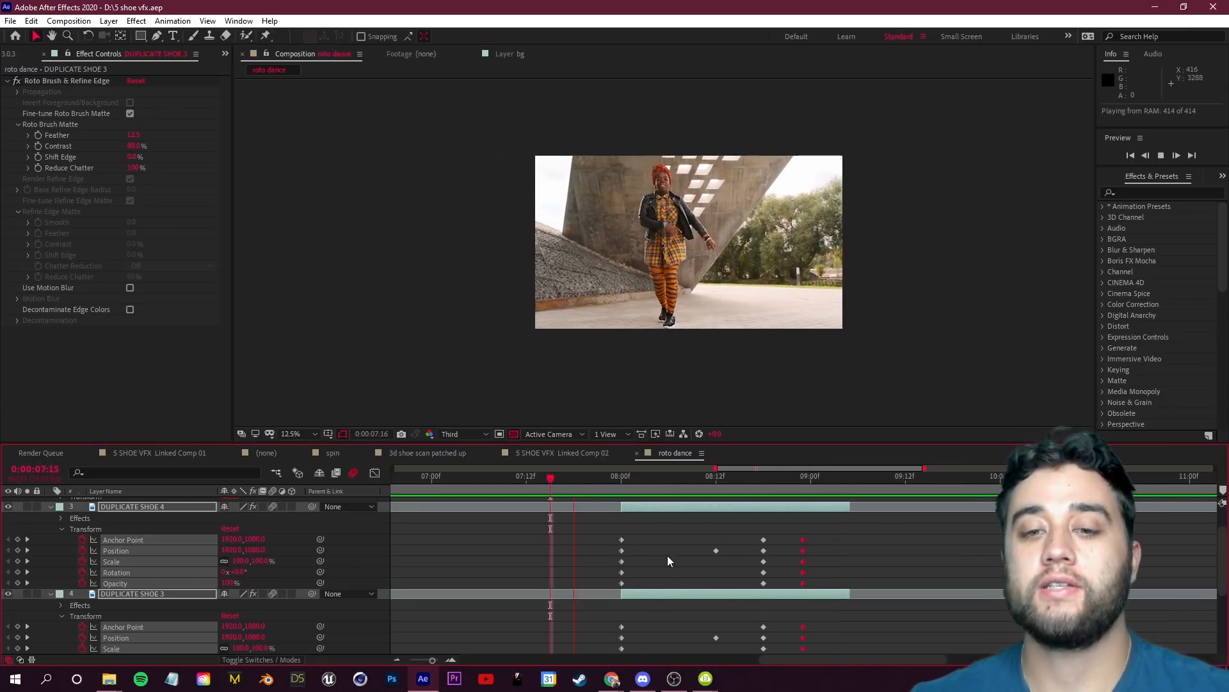
key(space)
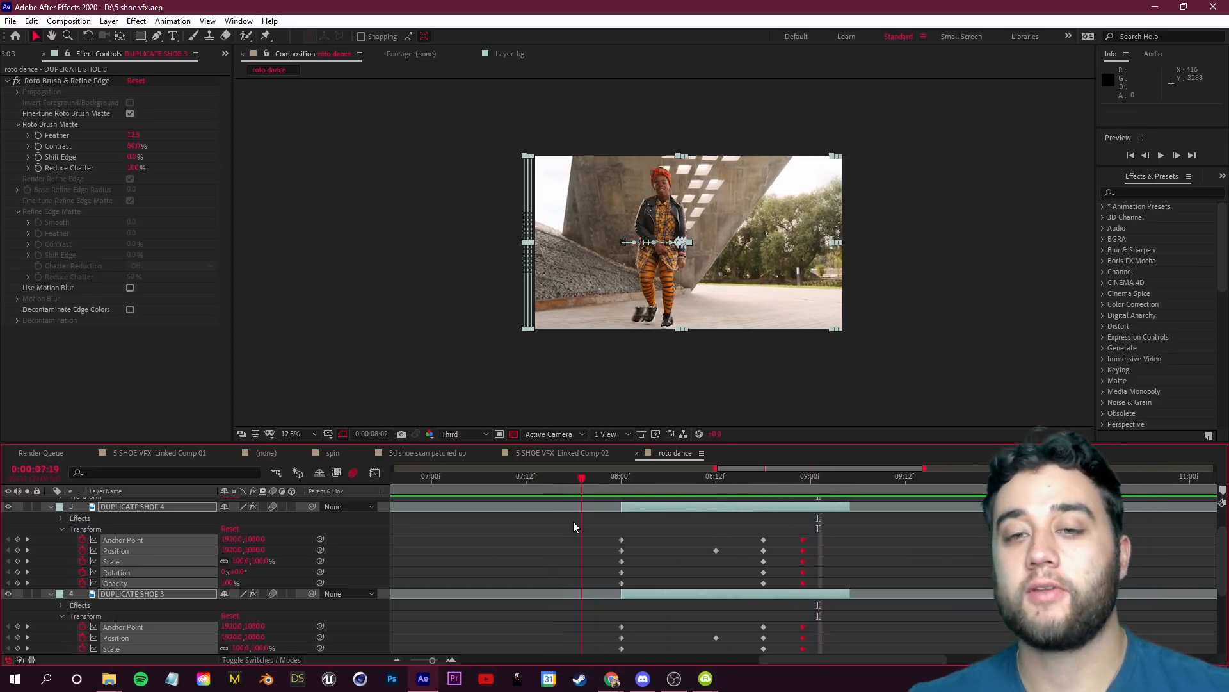
key(space)
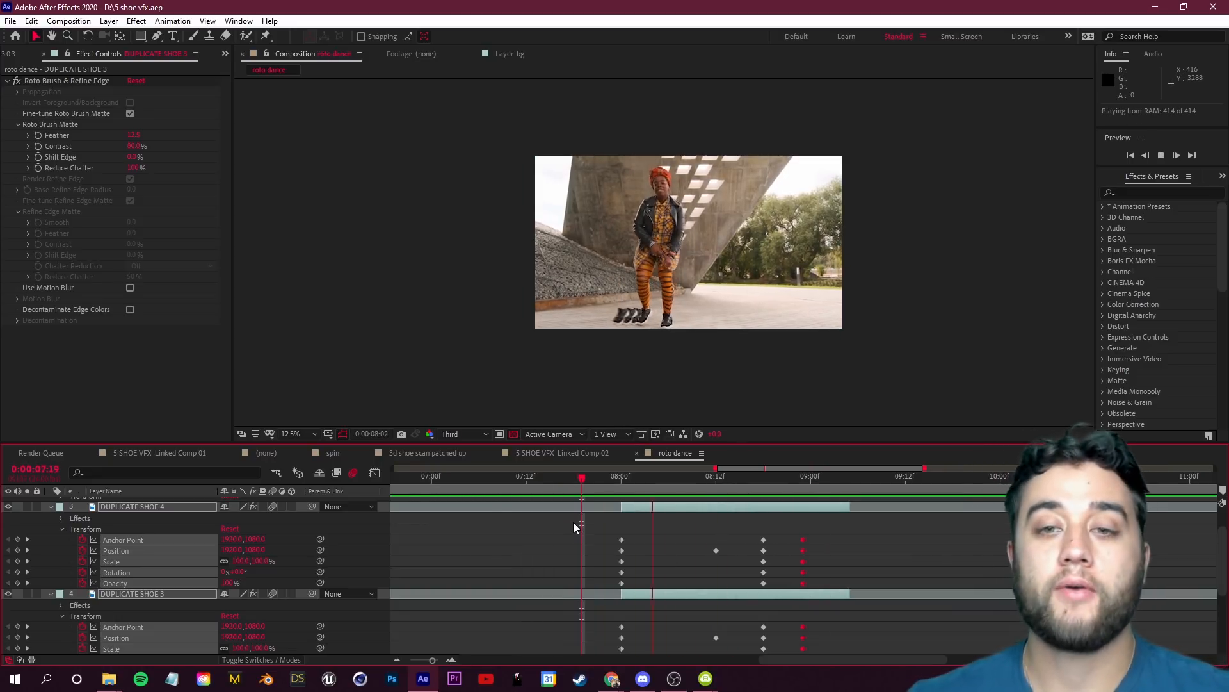
key(space)
drag(740, 480, 606, 509)
key(space)
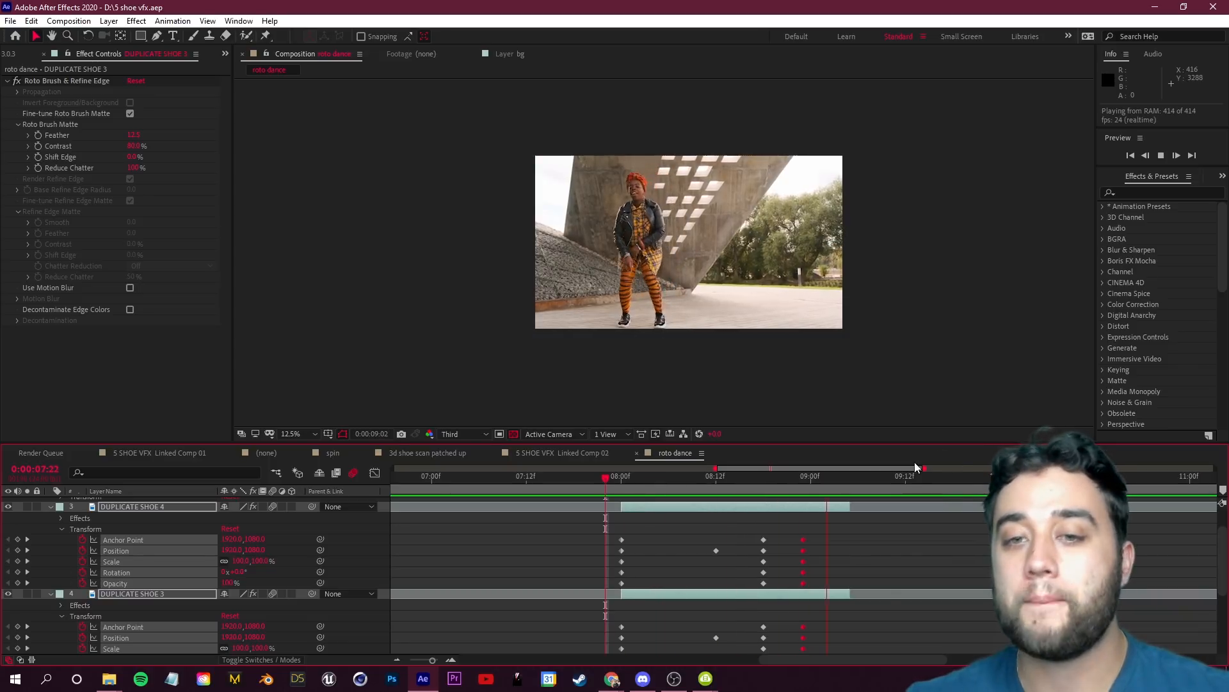
drag(846, 480, 554, 514)
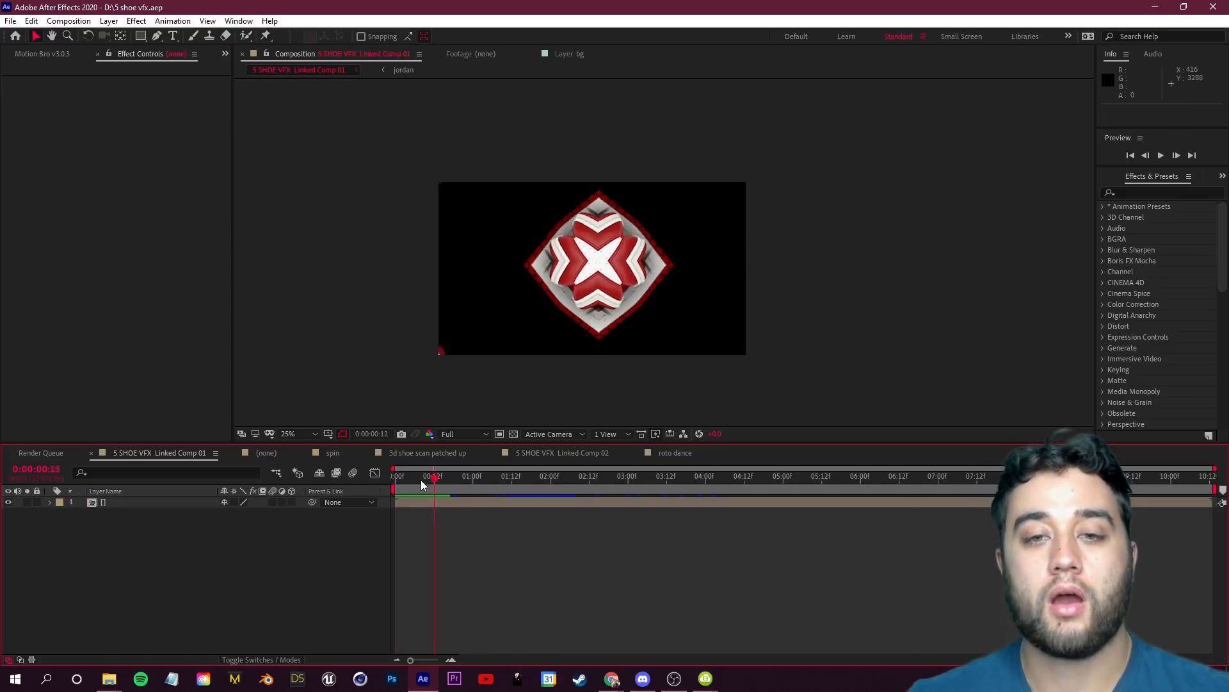
Step: Play and scrub through the kaleidoscope shoe animation in 5 SHOE VFX Linked Comp 01
key(space)
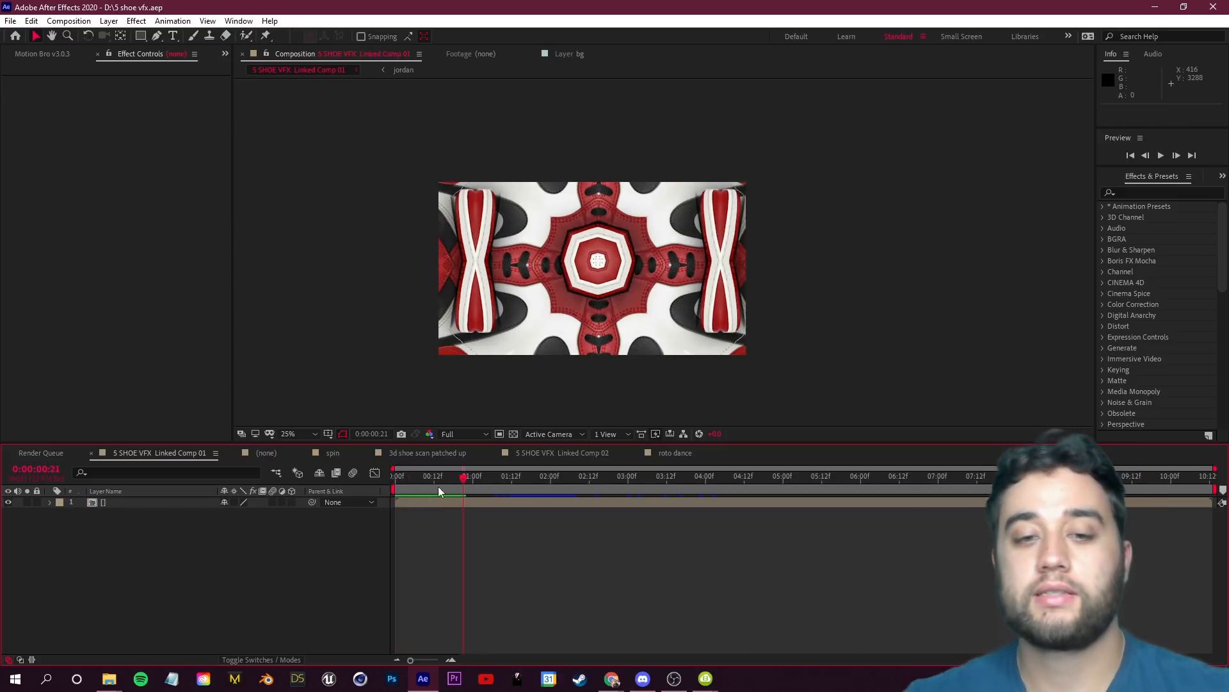
drag(413, 489, 460, 475)
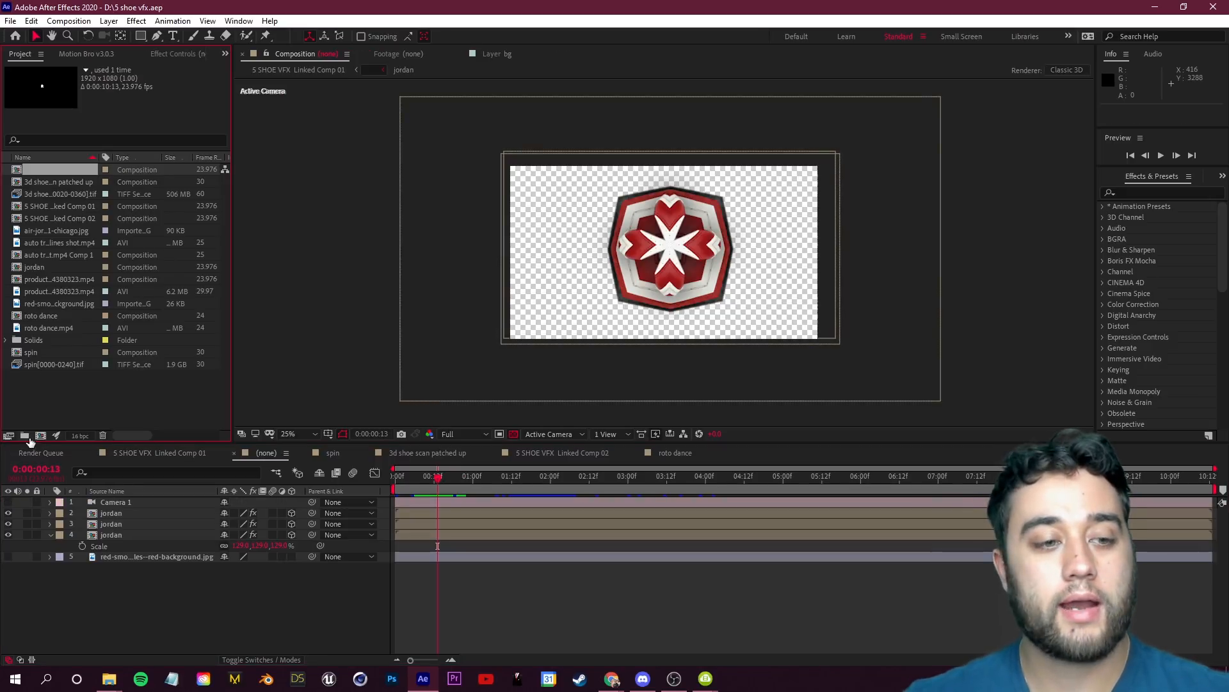
Step: Create the tut kaleido composition with the spin[0000-0240].tif sequence, apply CC Kaleida to that layer and preview it
click(26, 436)
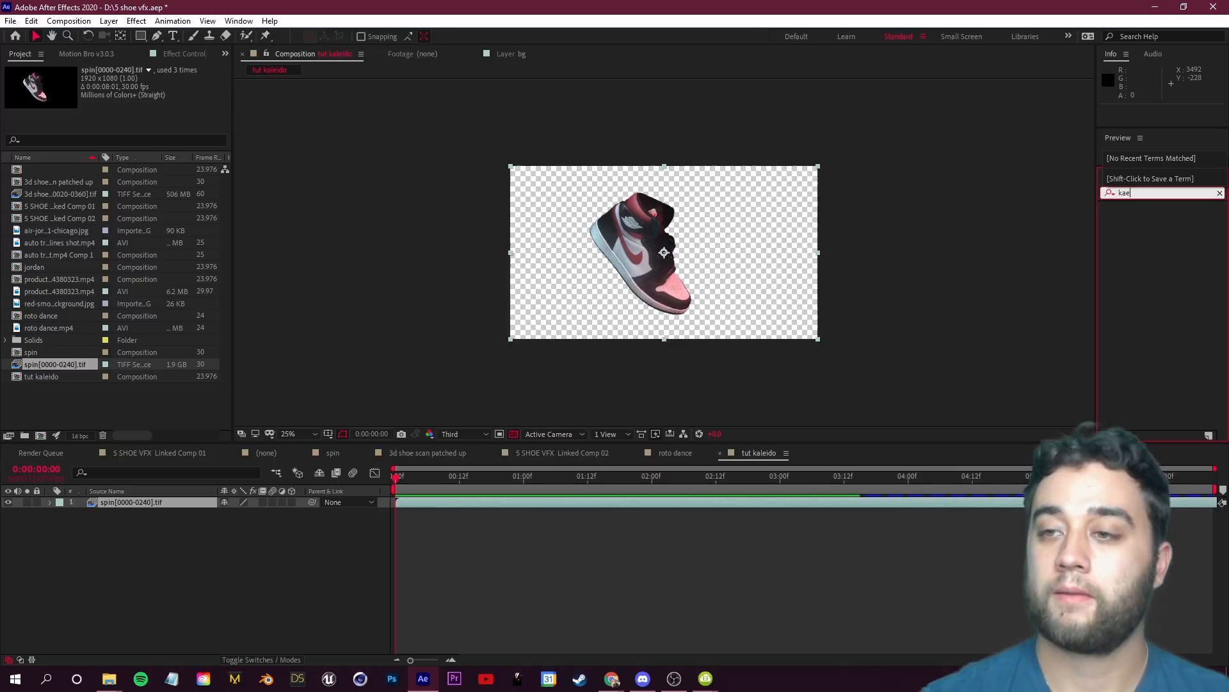
text(kaleid)
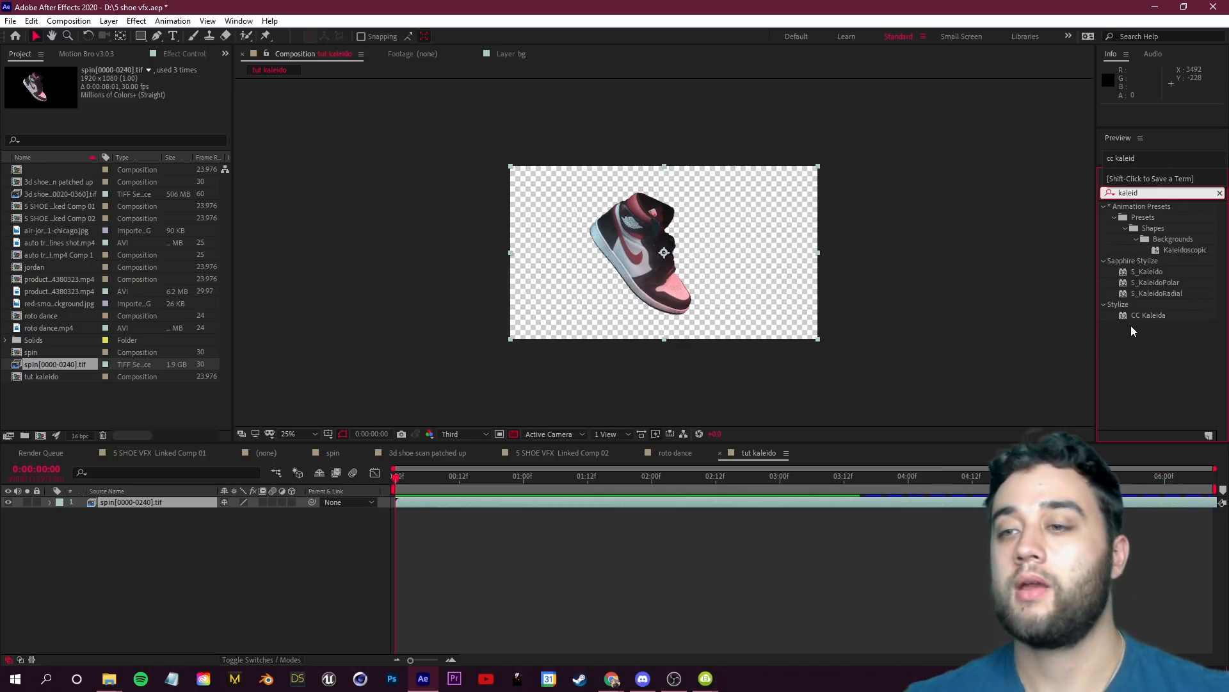
drag(1148, 315, 1115, 355)
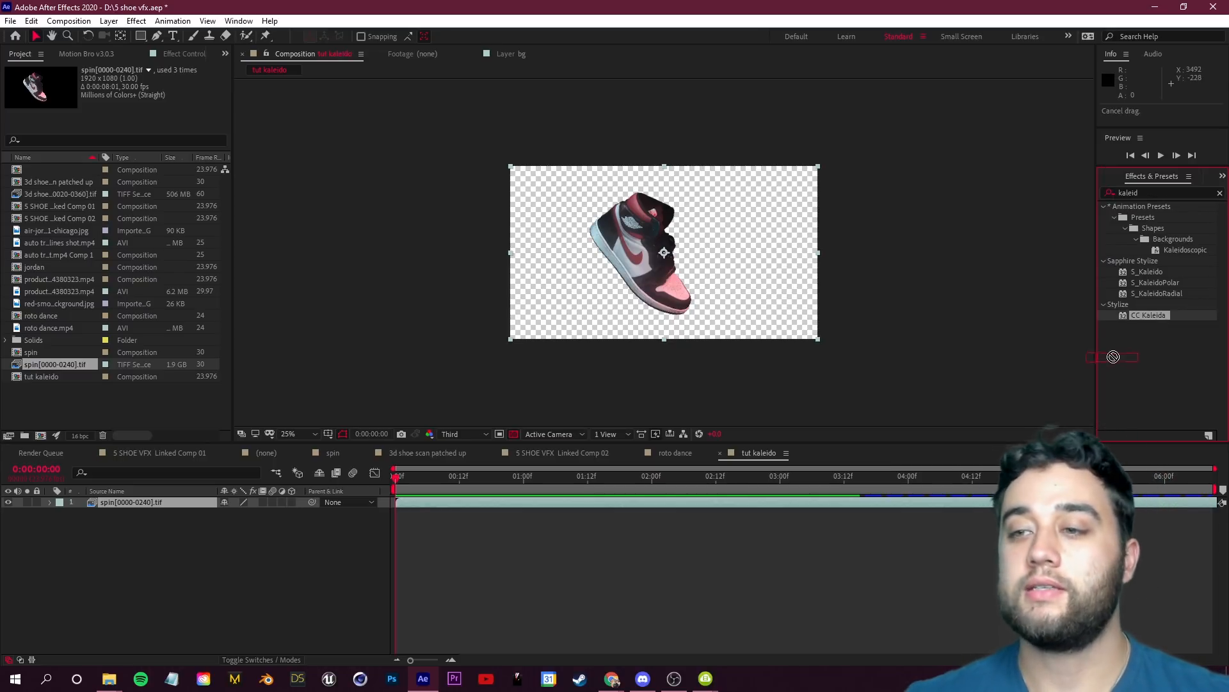
drag(135, 506, 136, 506)
key(space)
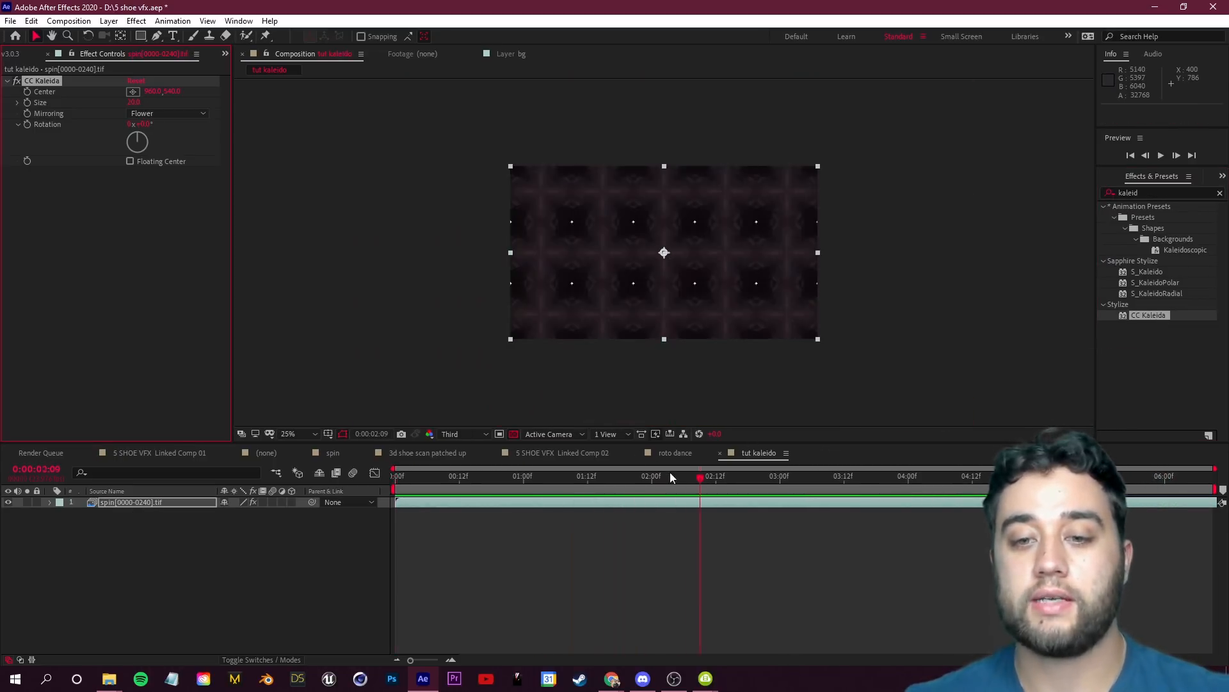
key(space)
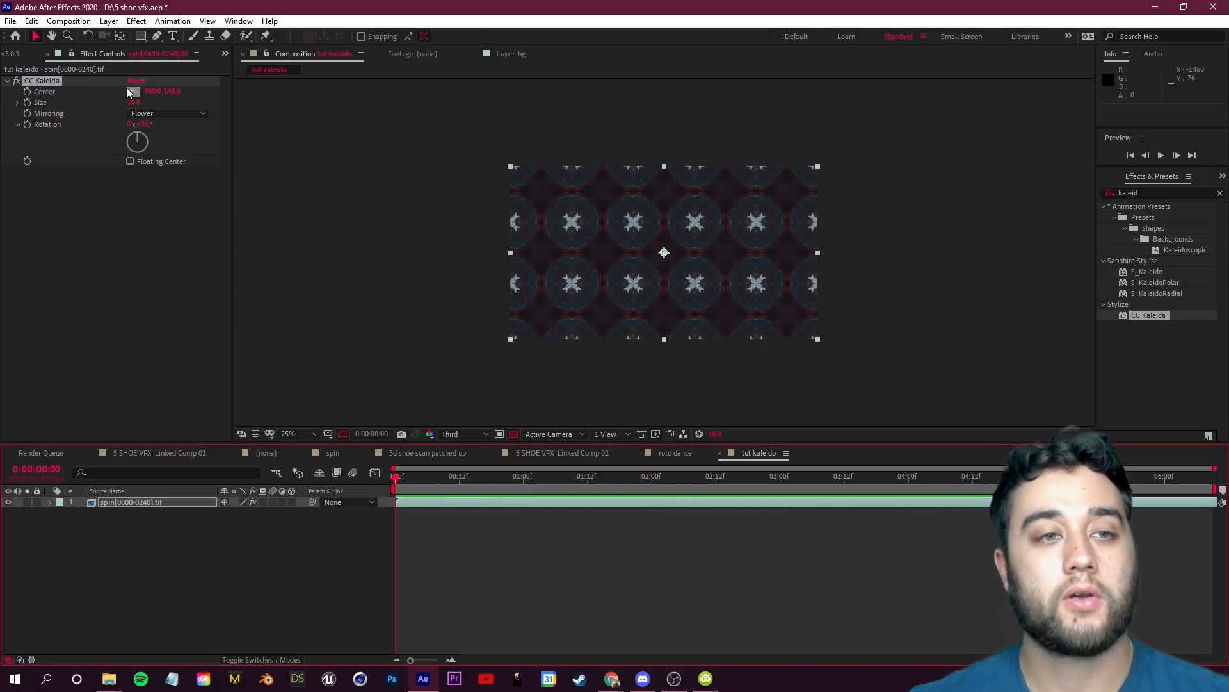
Step: Try larger Size values and the Flipper mirroring in CC Kaleida, and play back the pattern
drag(135, 104, 532, 125)
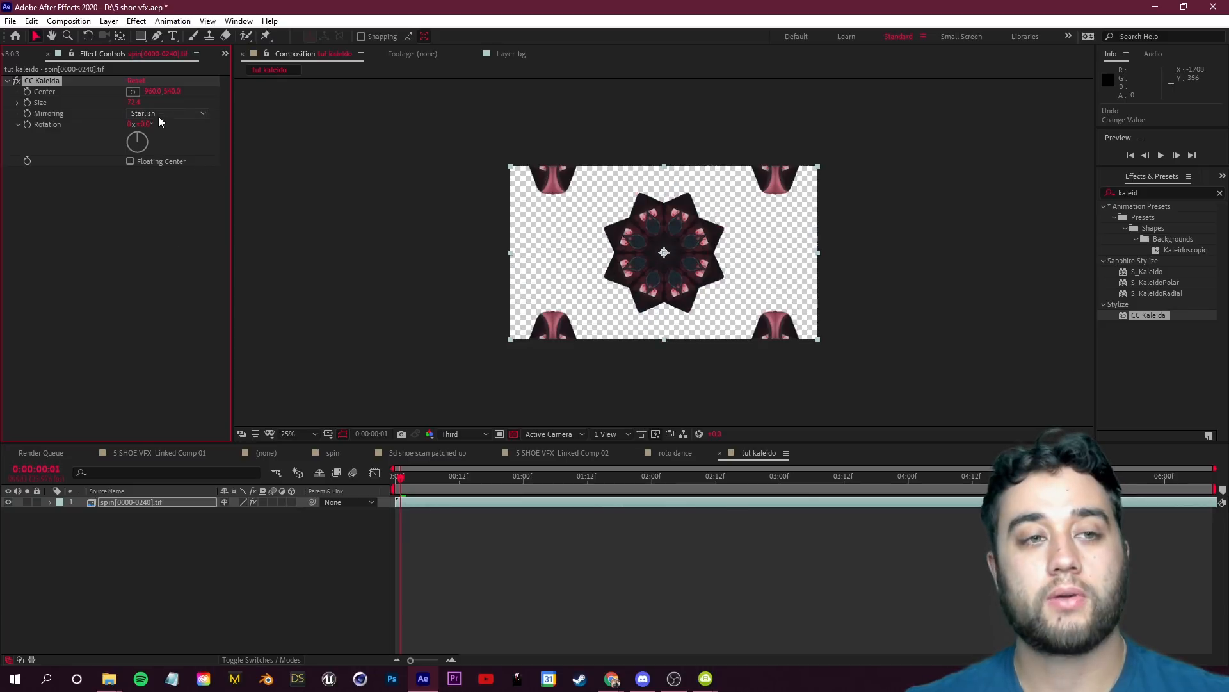
click(159, 114)
click(176, 222)
key(space)
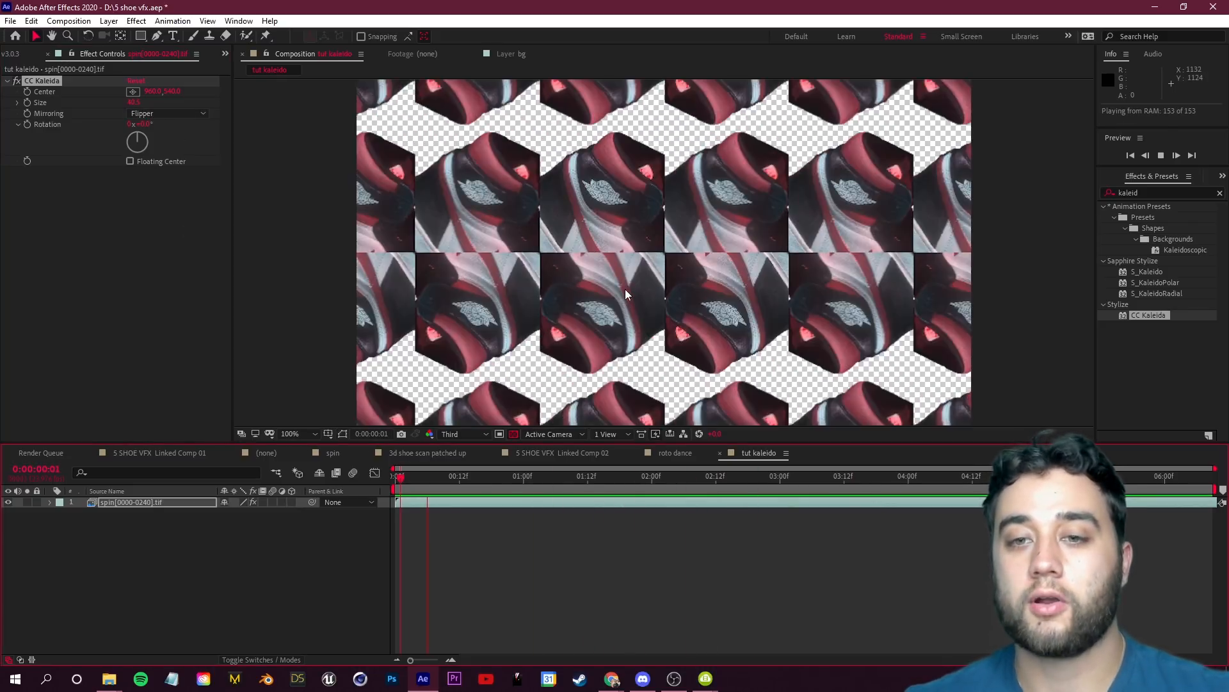
key(space)
key(comma)
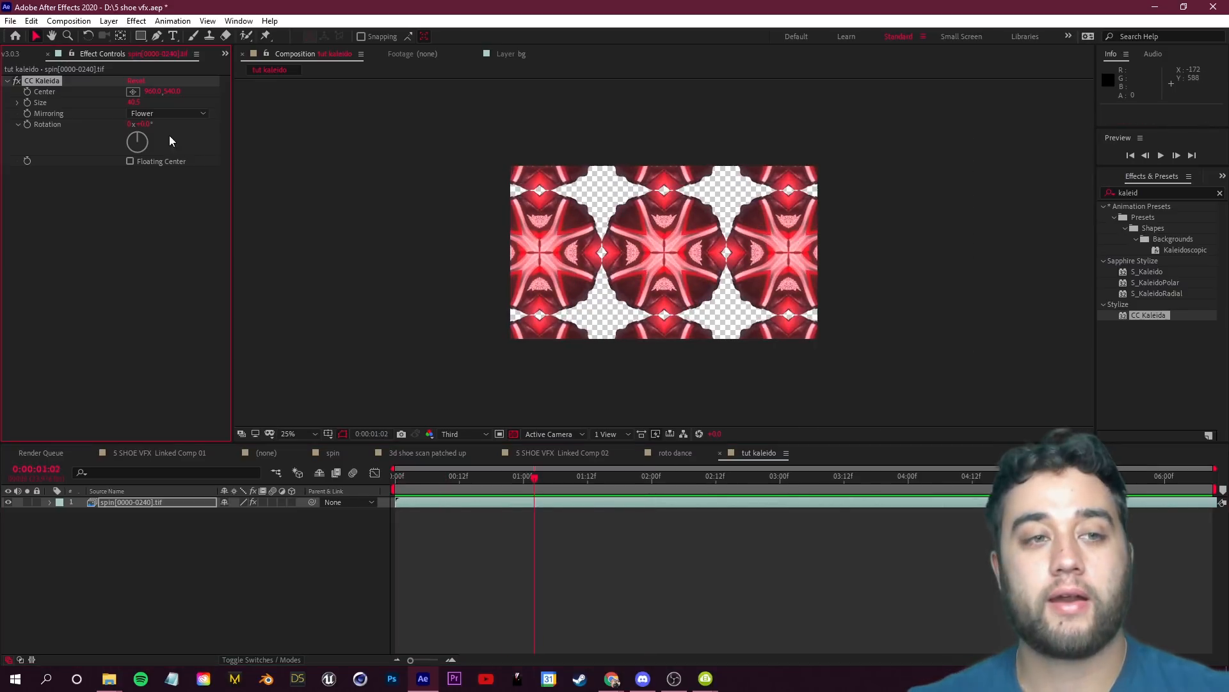
Step: Try the Fish Head mirroring in CC Kaleida and scrub through the resulting animation
click(167, 113)
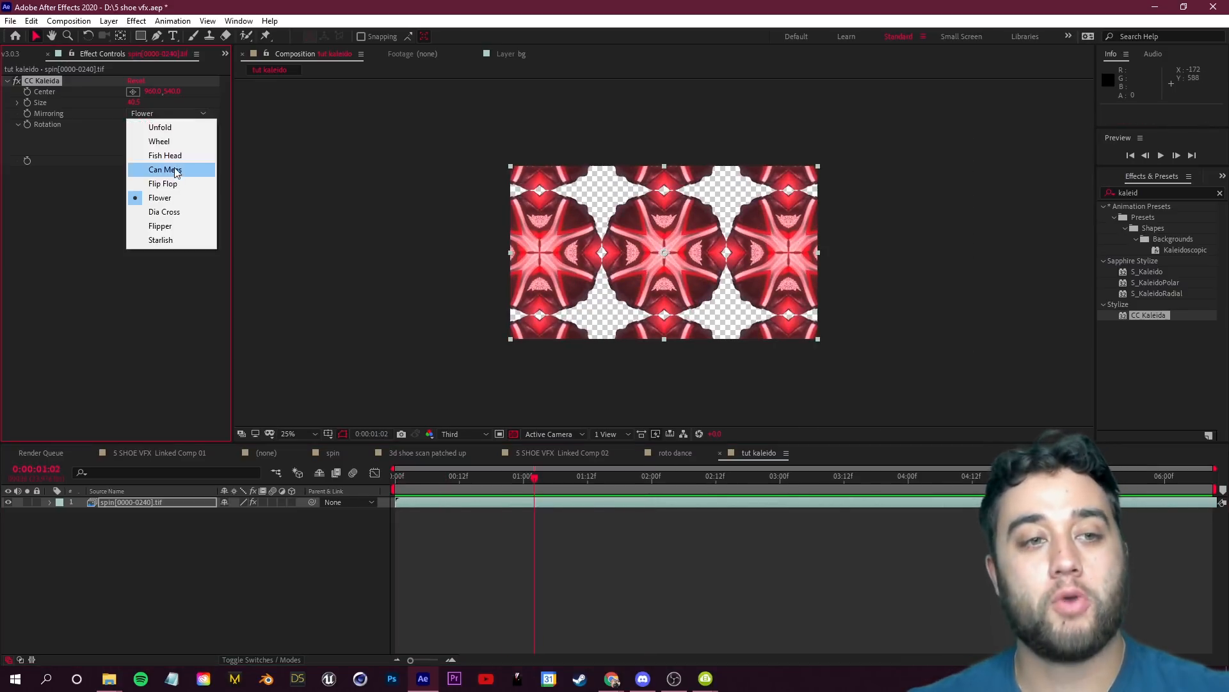
click(176, 170)
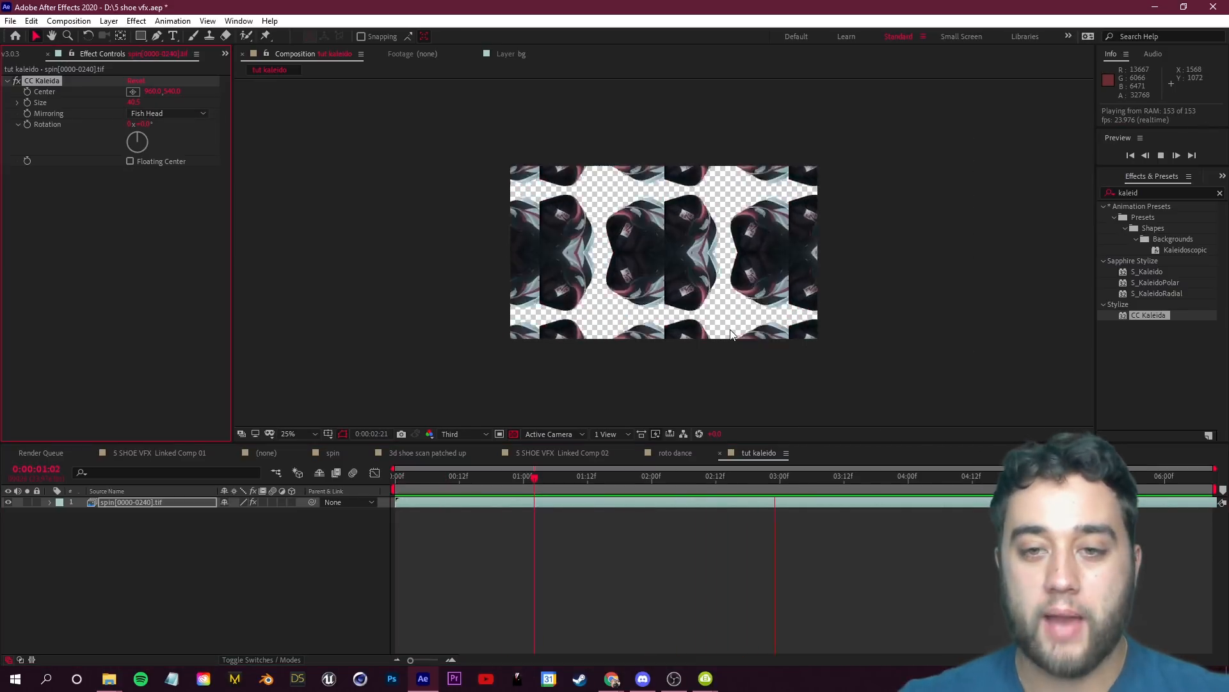
click(839, 476)
drag(832, 484, 775, 477)
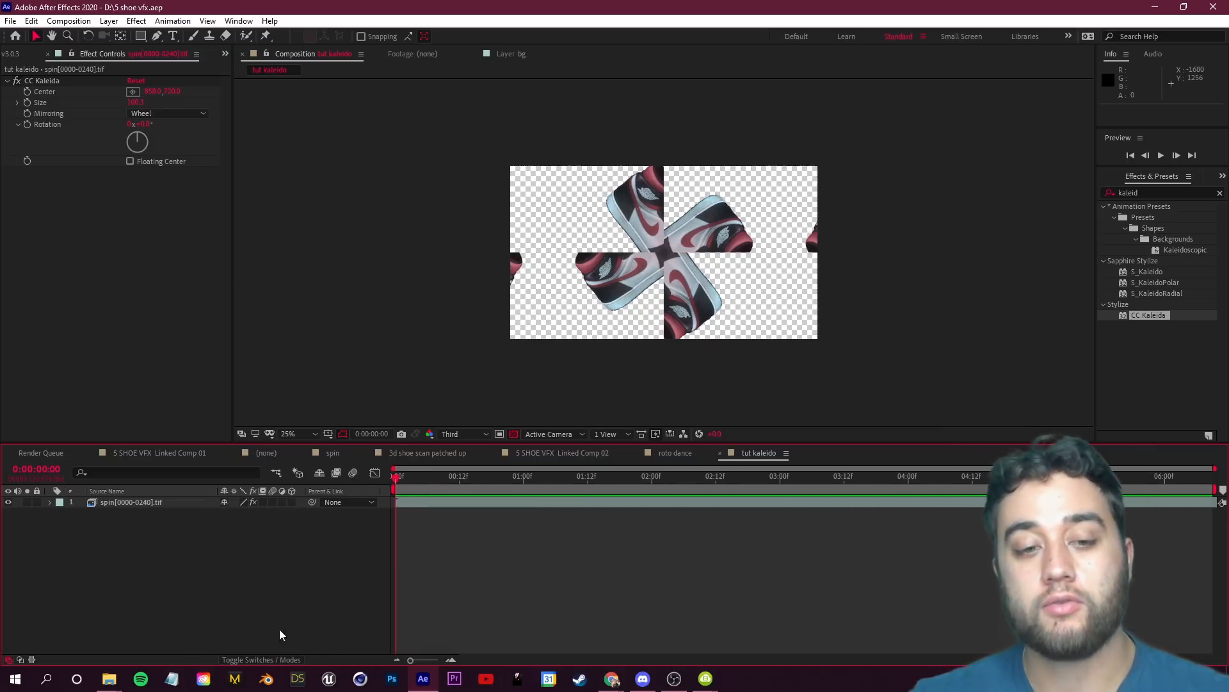
Step: Turn the spin[0000-0240].tif layer into a 3D layer and add a new camera above it
click(292, 502)
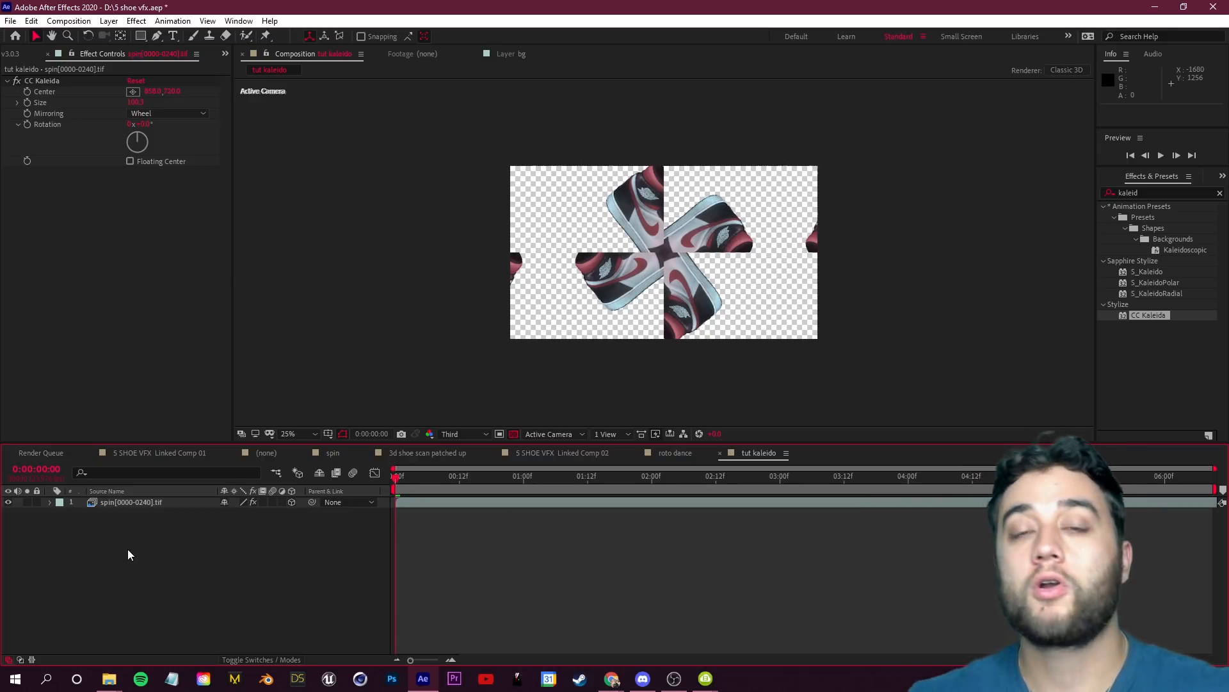
right_click(178, 552)
mouse_move(242, 413)
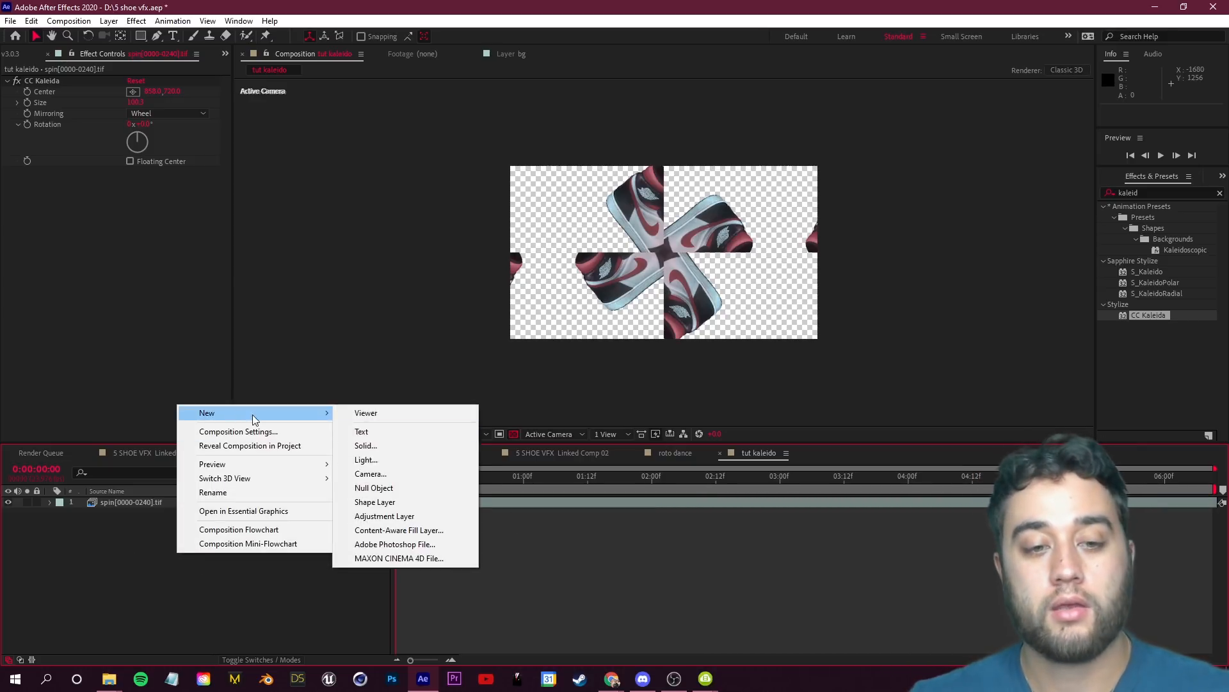
click(429, 474)
click(741, 475)
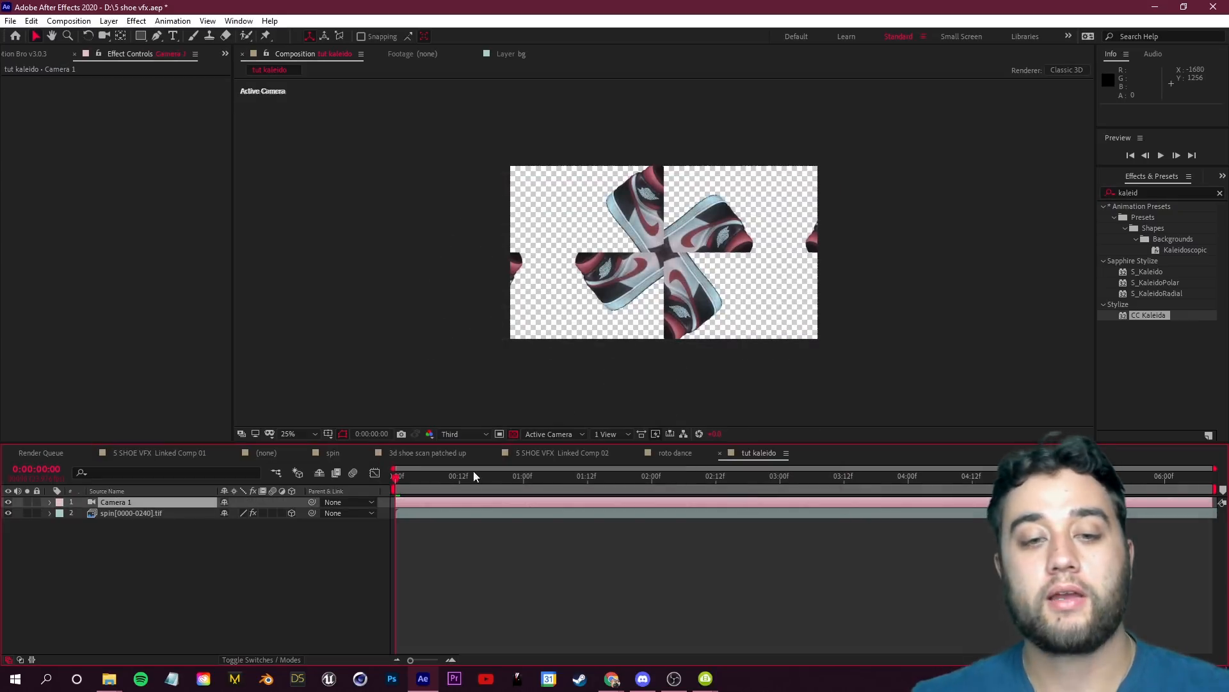
Step: Try moving the camera around the 3D shoe layer with the camera tools and undo the moves
key(c)
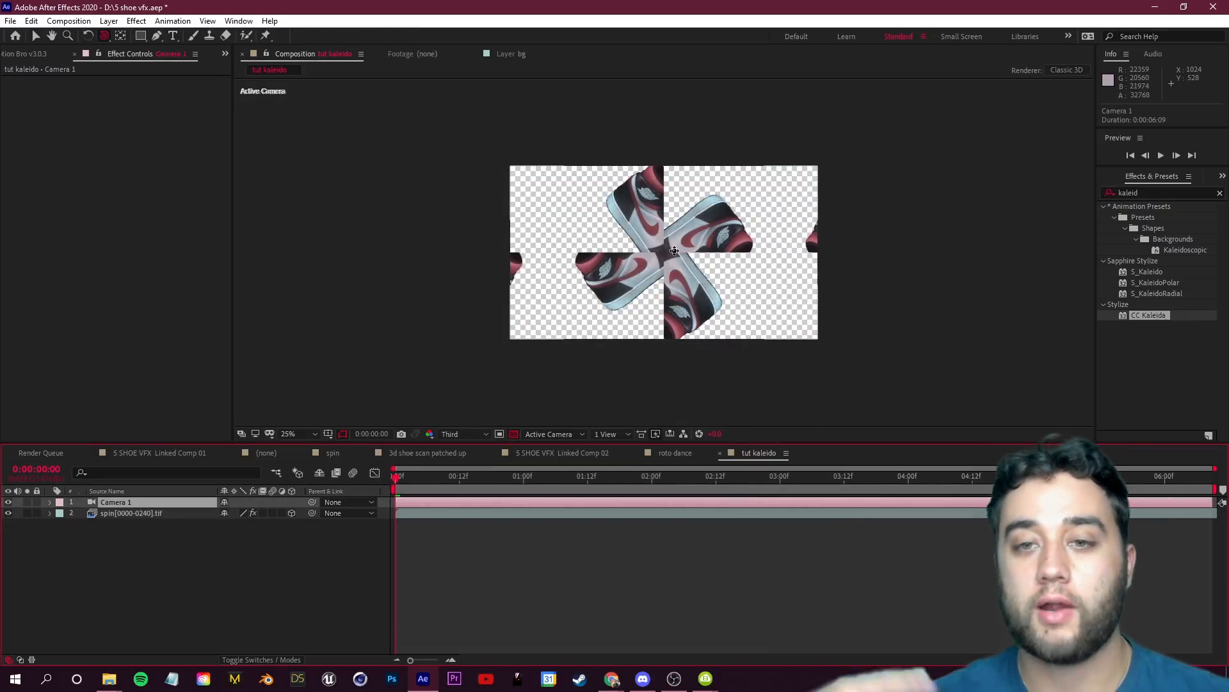
key(c)
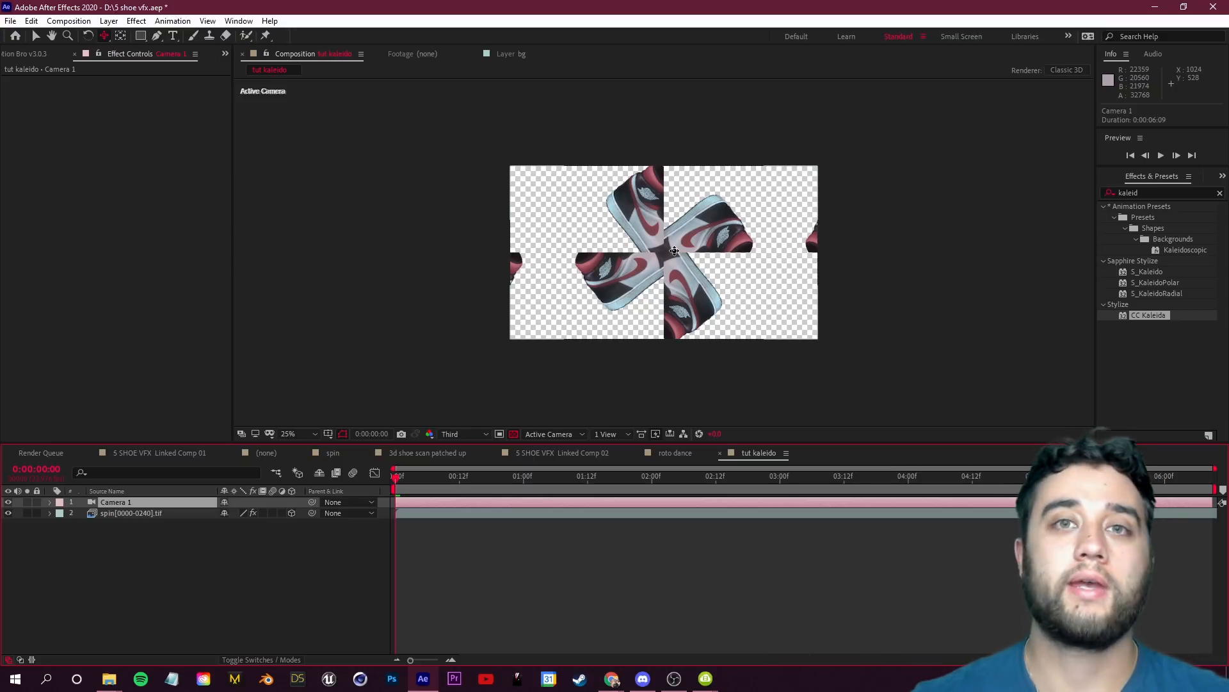
click(292, 512)
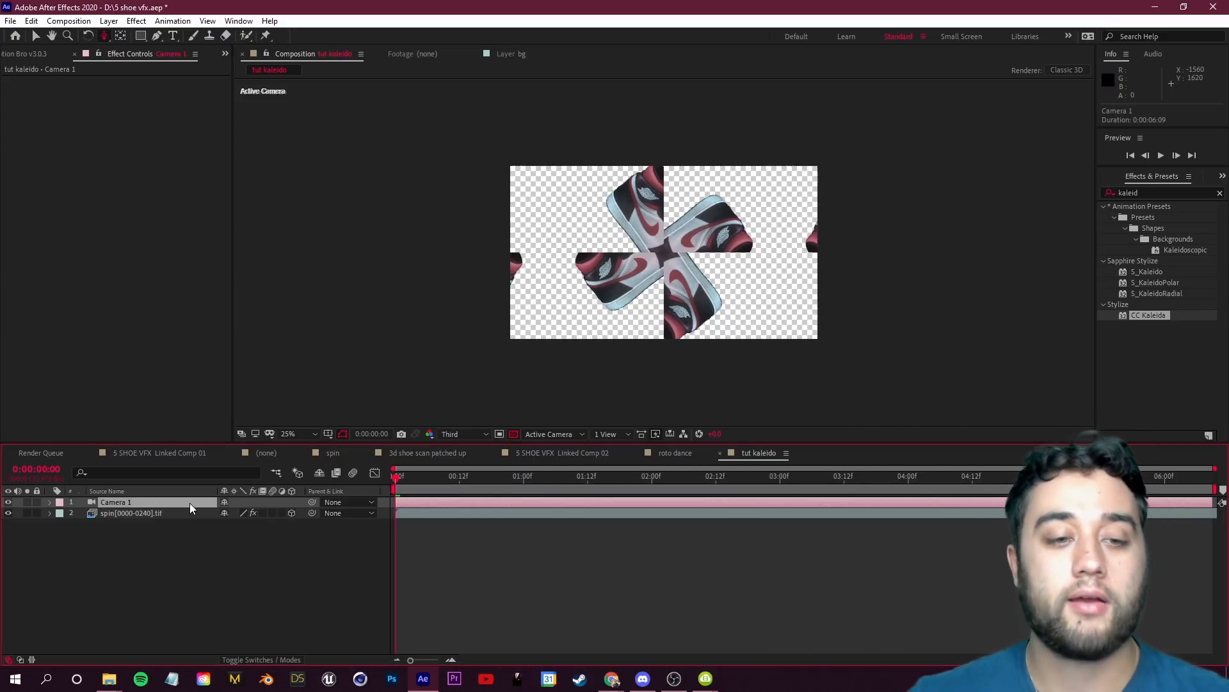
key(c)
key(c)
drag(655, 247, 680, 281)
key(ctrl+z)
key(c)
key(ctrl+z)
Step: Duplicate the 3D spin[0000-0240].tif layer four times
click(137, 510)
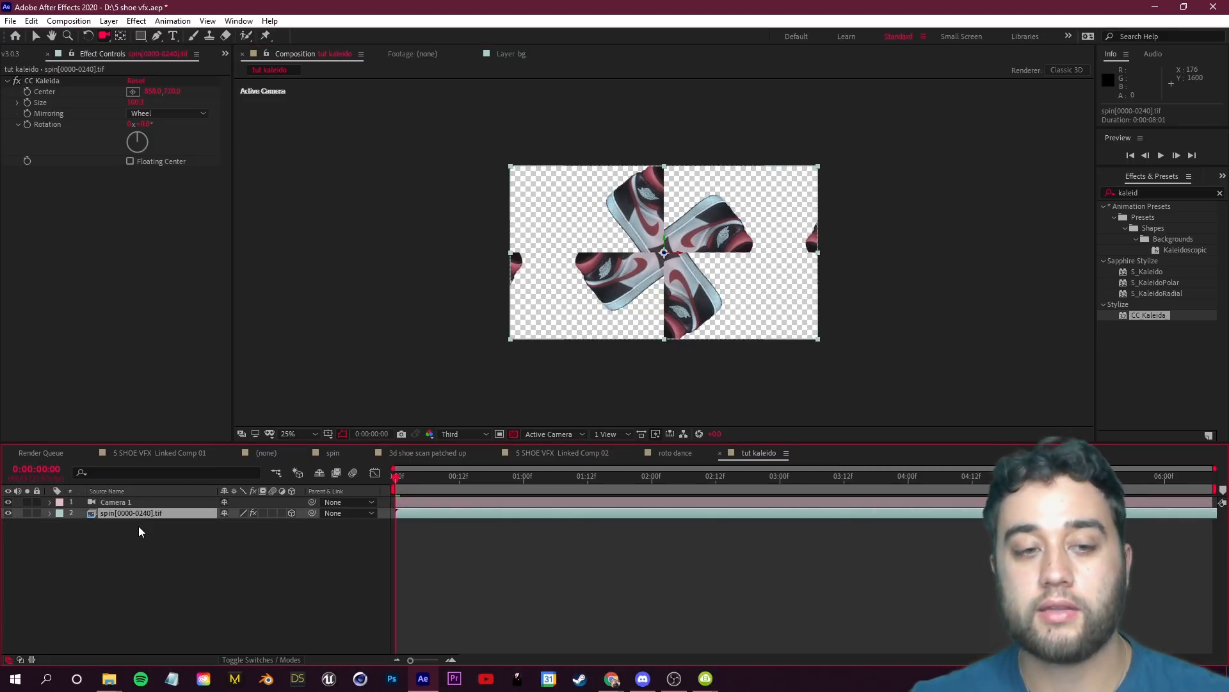
key(ctrl+d)
key(ctrl+d)
key(ctrl+d)
key(ctrl+d)
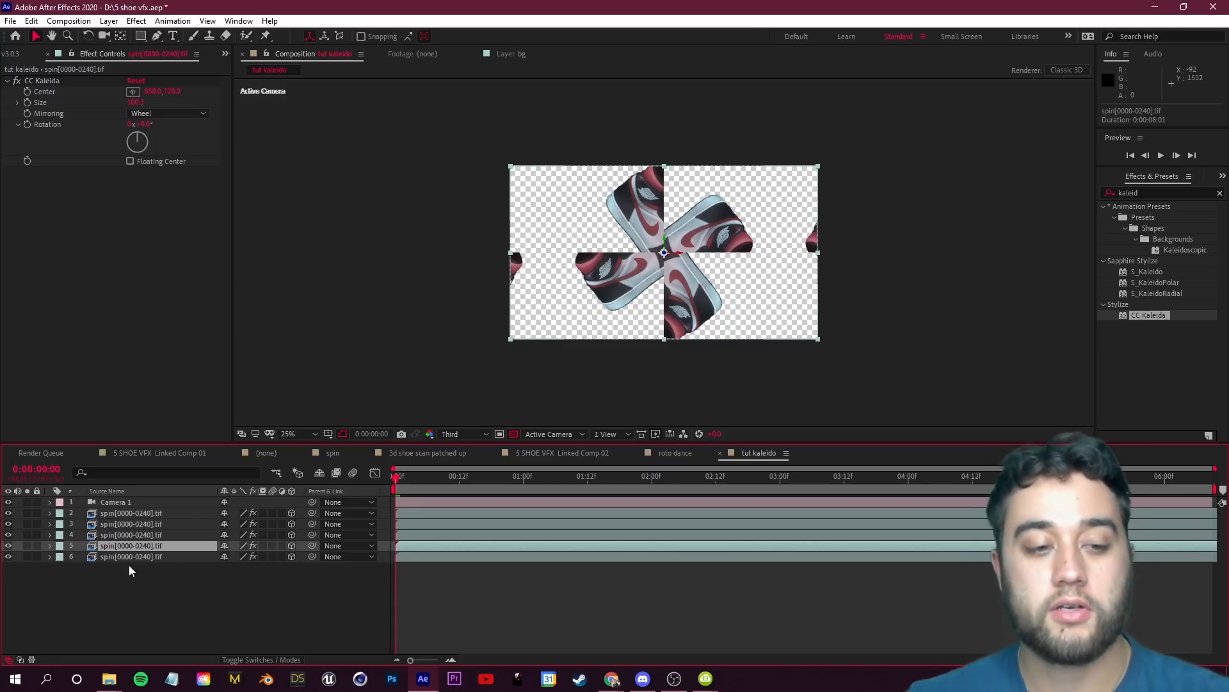
Step: Push the spin layer directly above the bottom one back in depth to a Z position of 313
key(p)
drag(265, 561, 280, 559)
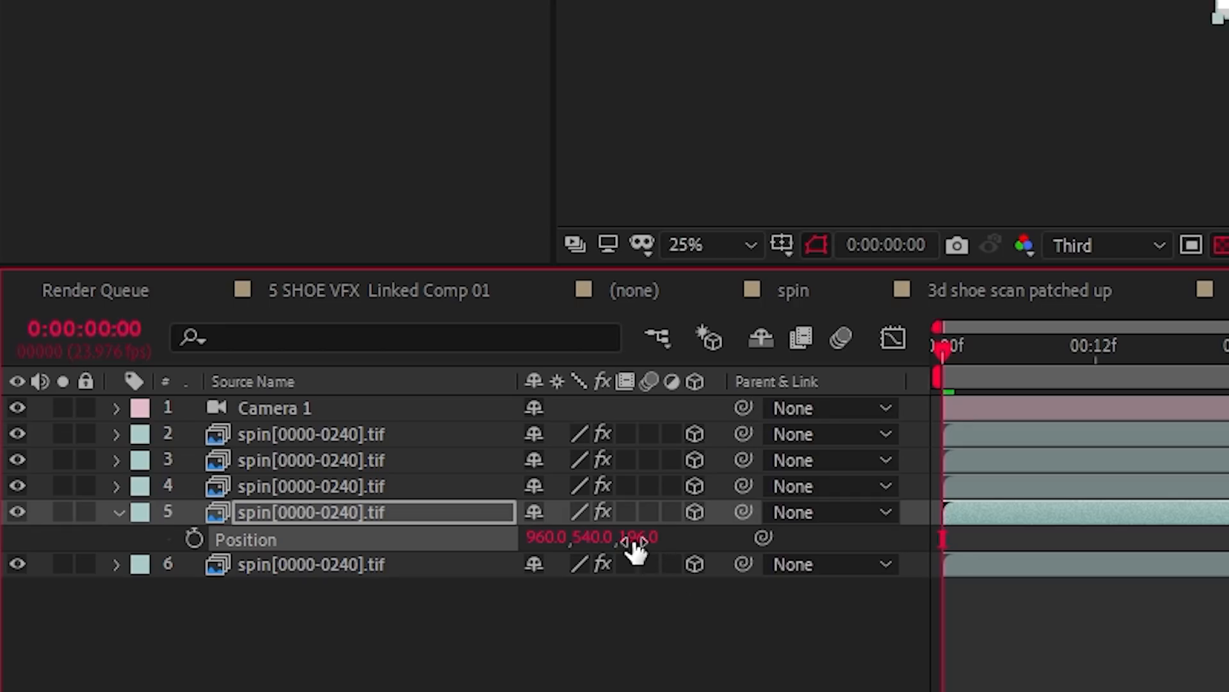
drag(634, 543, 998, 537)
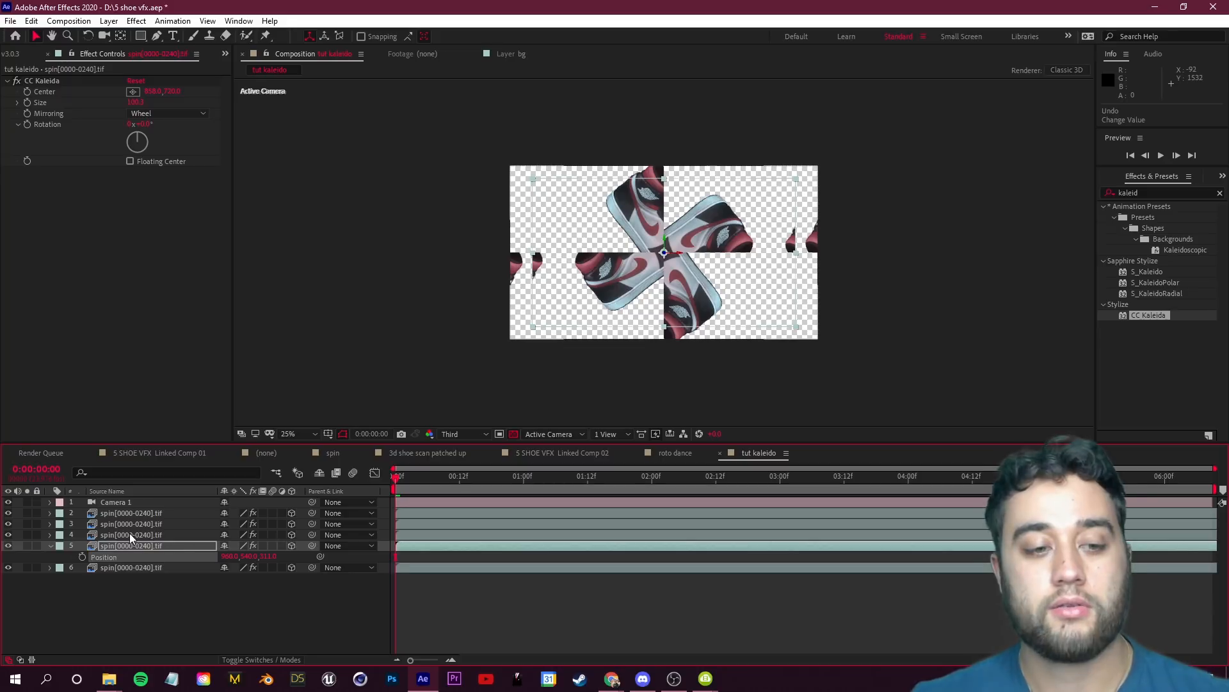
Step: Push the spin layers numbered 4 and 3 progressively farther back along Z, keeping the spacing roughly even
click(129, 534)
key(p)
drag(264, 545, 644, 550)
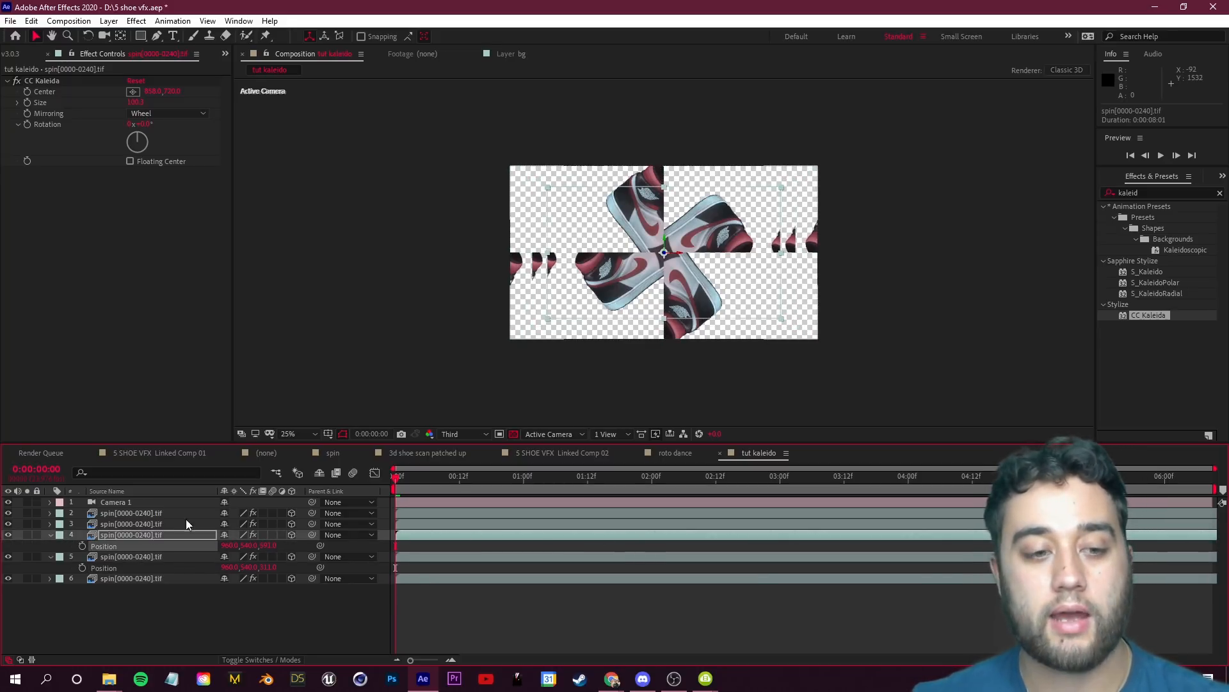
click(187, 524)
key(p)
drag(265, 534, 627, 516)
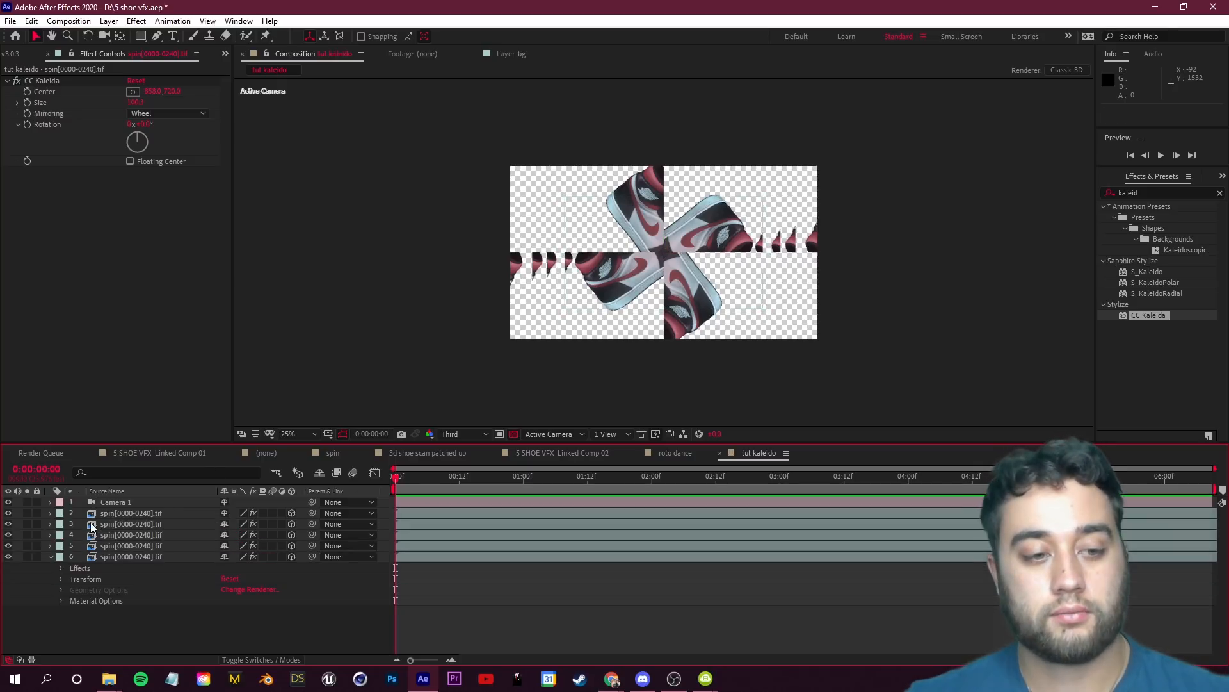
Step: Set keyframes for all of Camera 1's Transform properties, from Point of Interest to Z Rotation, at 0:00:00:00
click(85, 513)
click(50, 557)
click(50, 503)
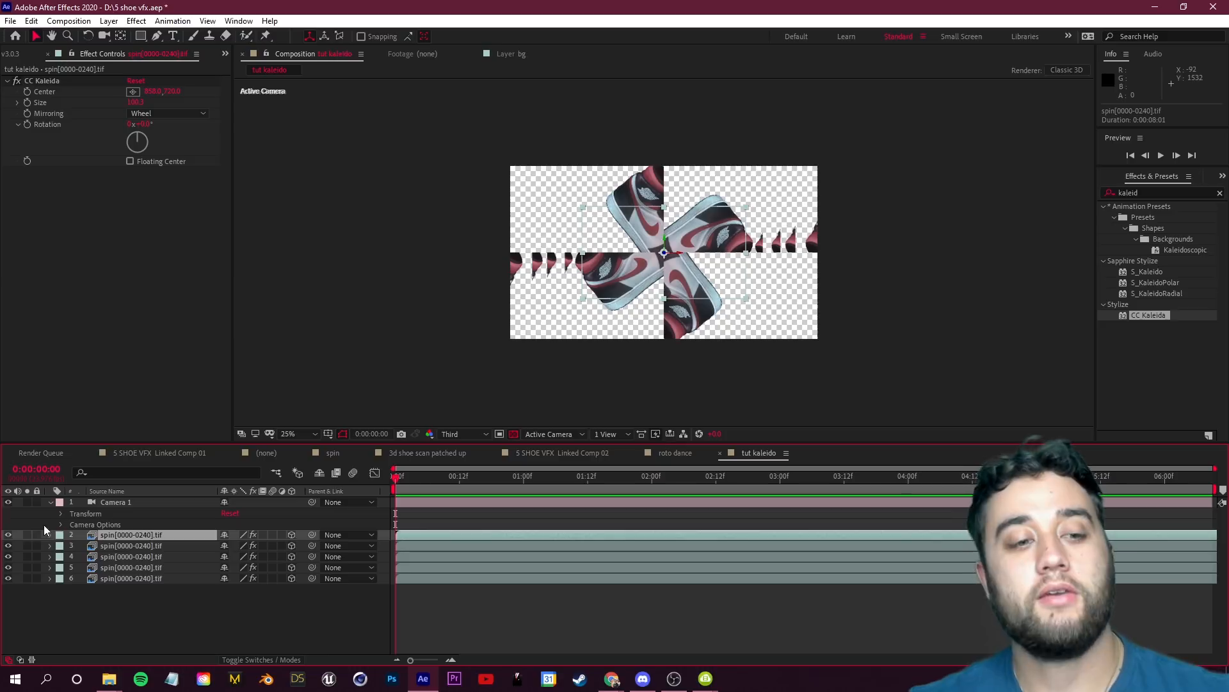
click(60, 514)
drag(82, 523, 83, 593)
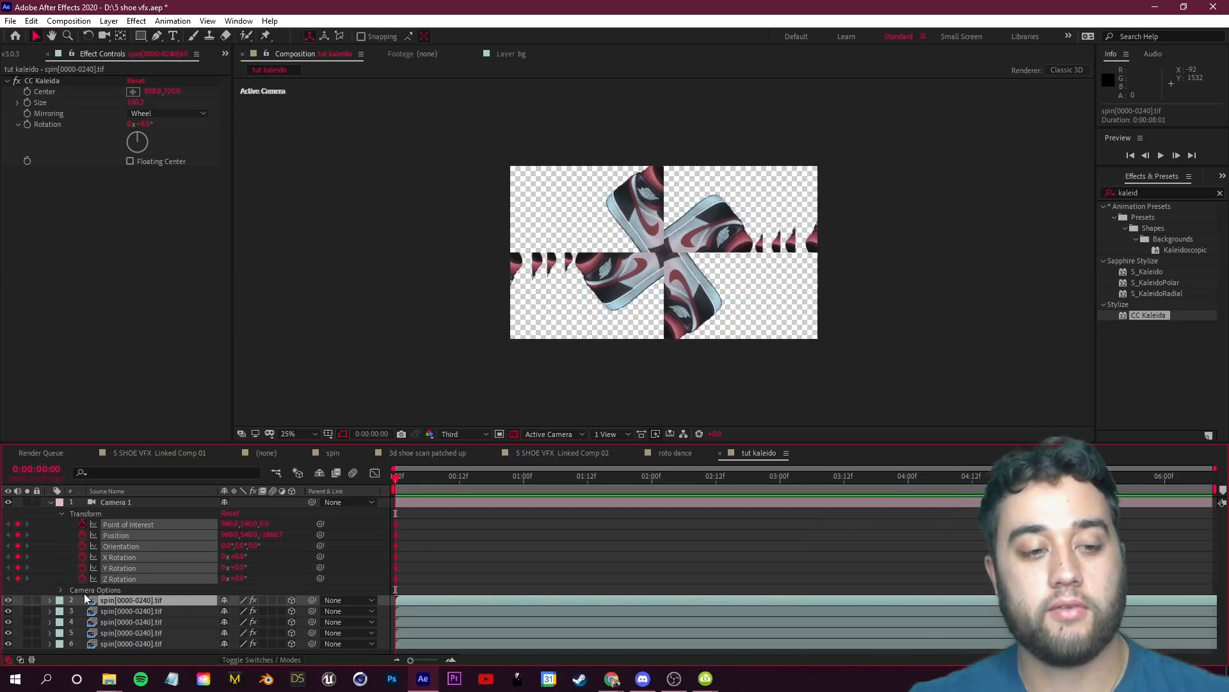
Step: Push Camera 1 forward in depth toward the stacked layers at 0:00:06:08, keyframing its end position, and scrub the early move
key(End)
key(c)
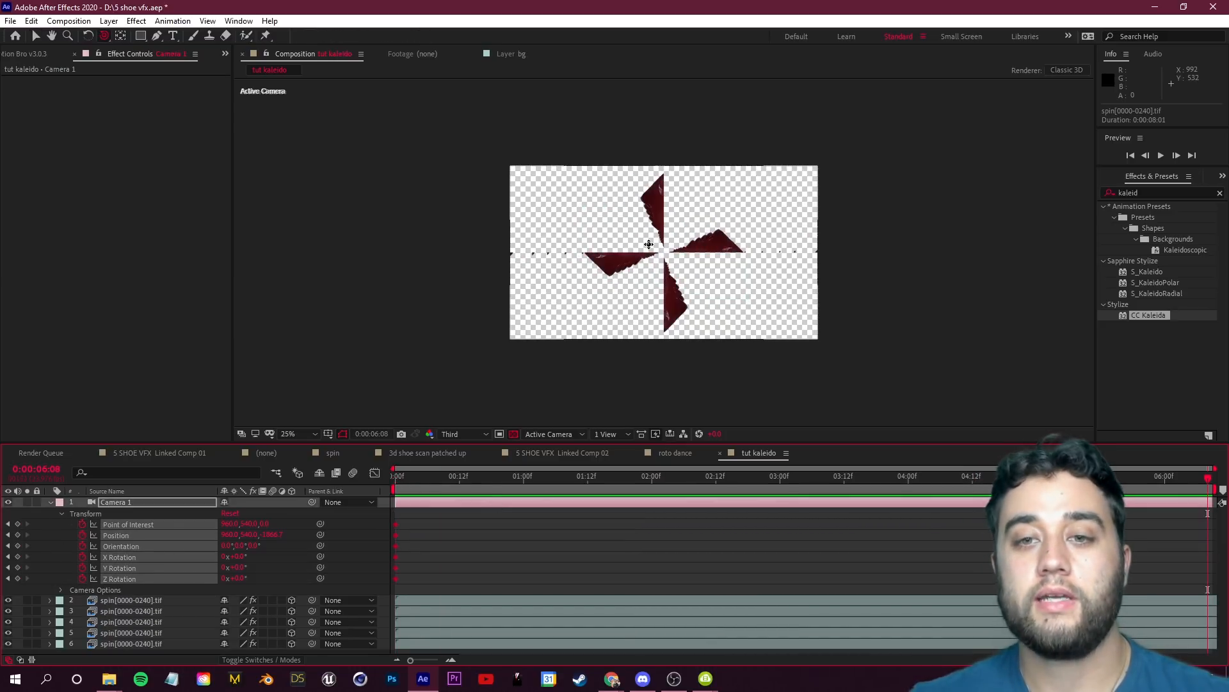
drag(667, 257, 679, 160)
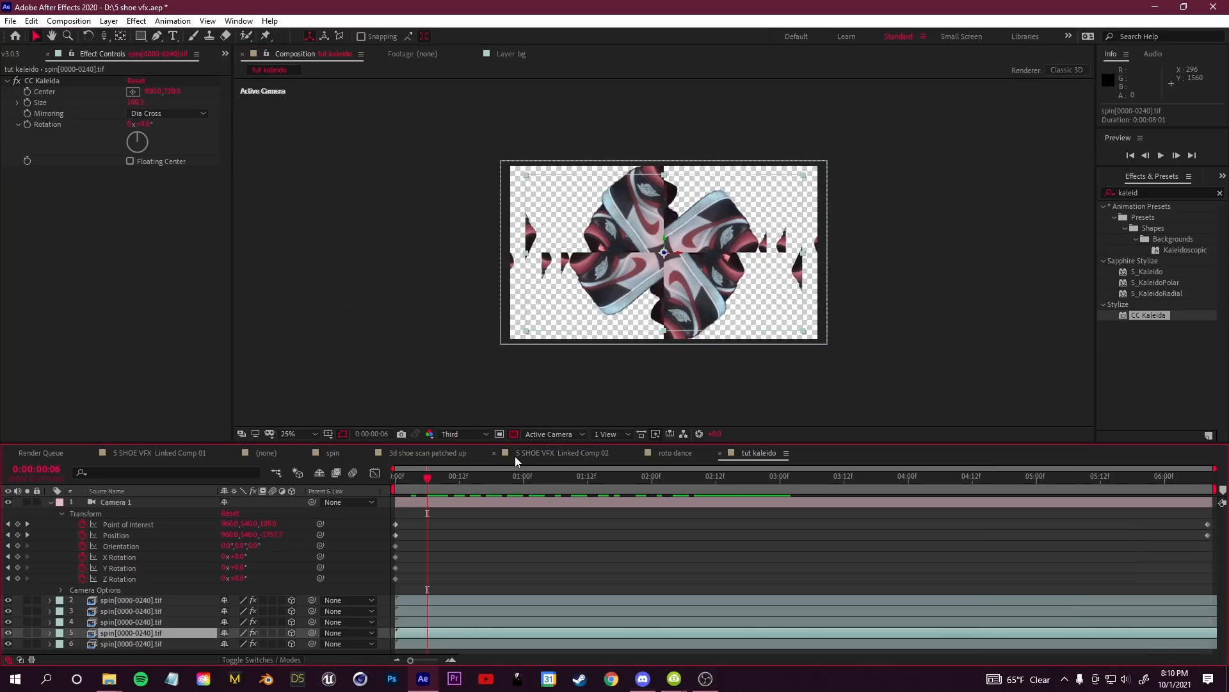
drag(429, 481, 437, 518)
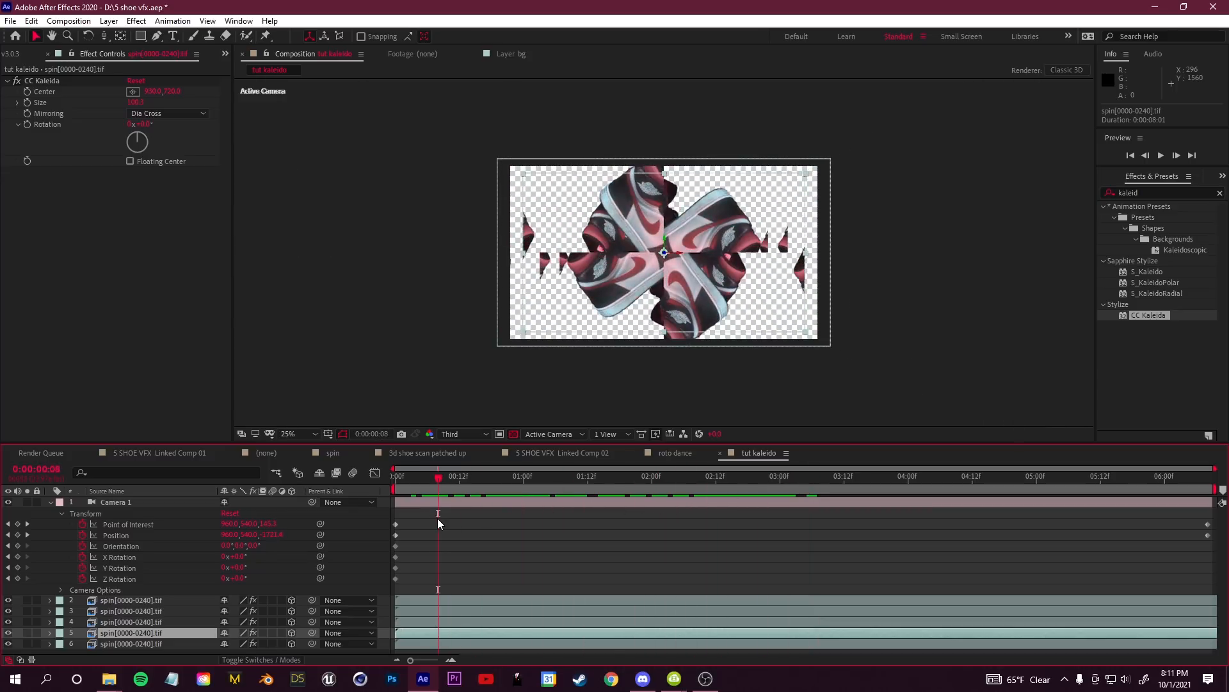
Step: Turn off the CC Kaleida effect on the spin layers so the plain shoes show
click(119, 622)
click(21, 85)
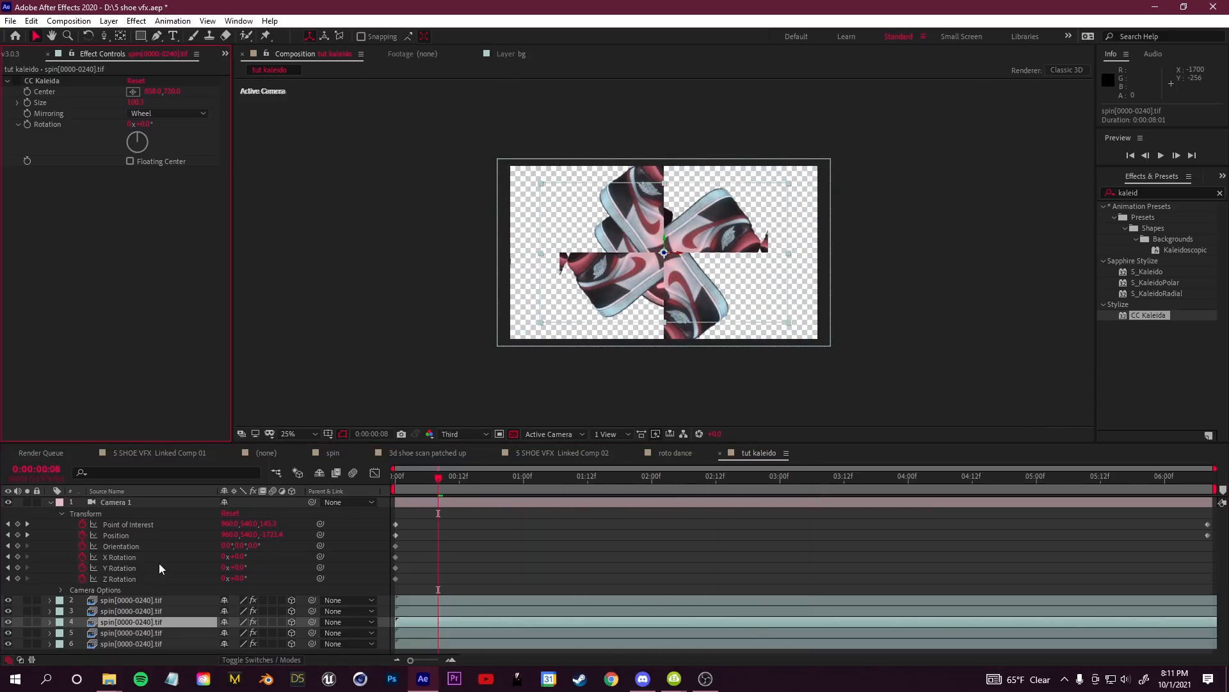
click(124, 610)
click(16, 81)
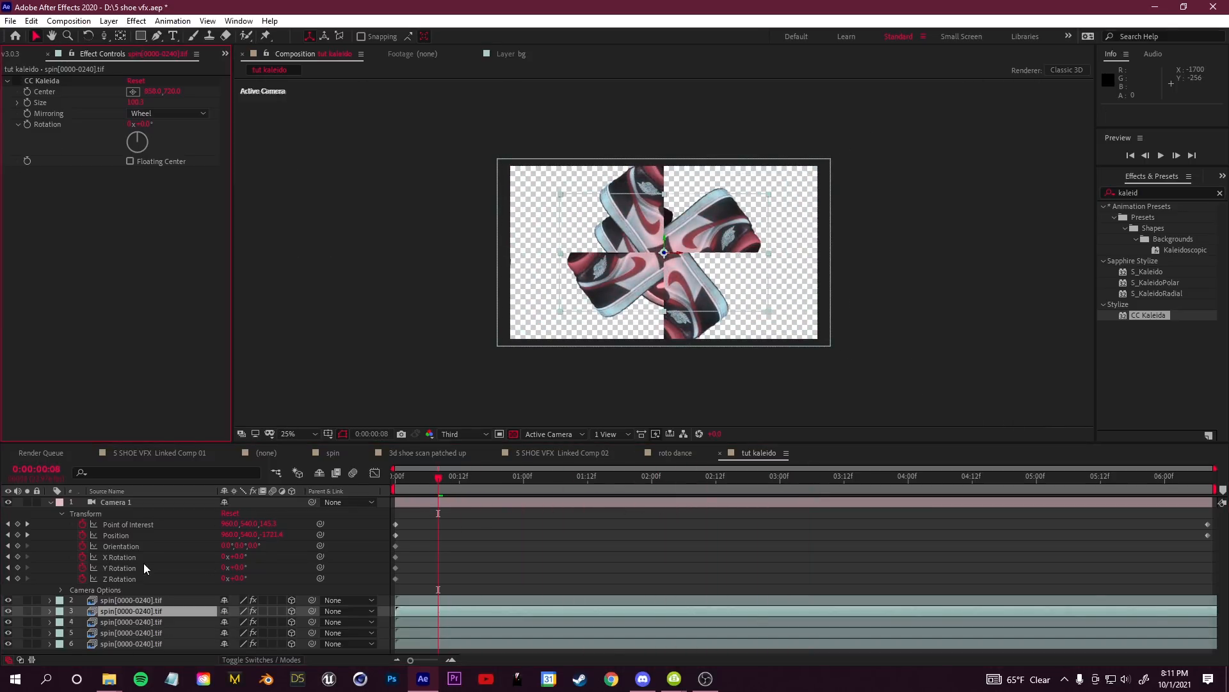
click(123, 600)
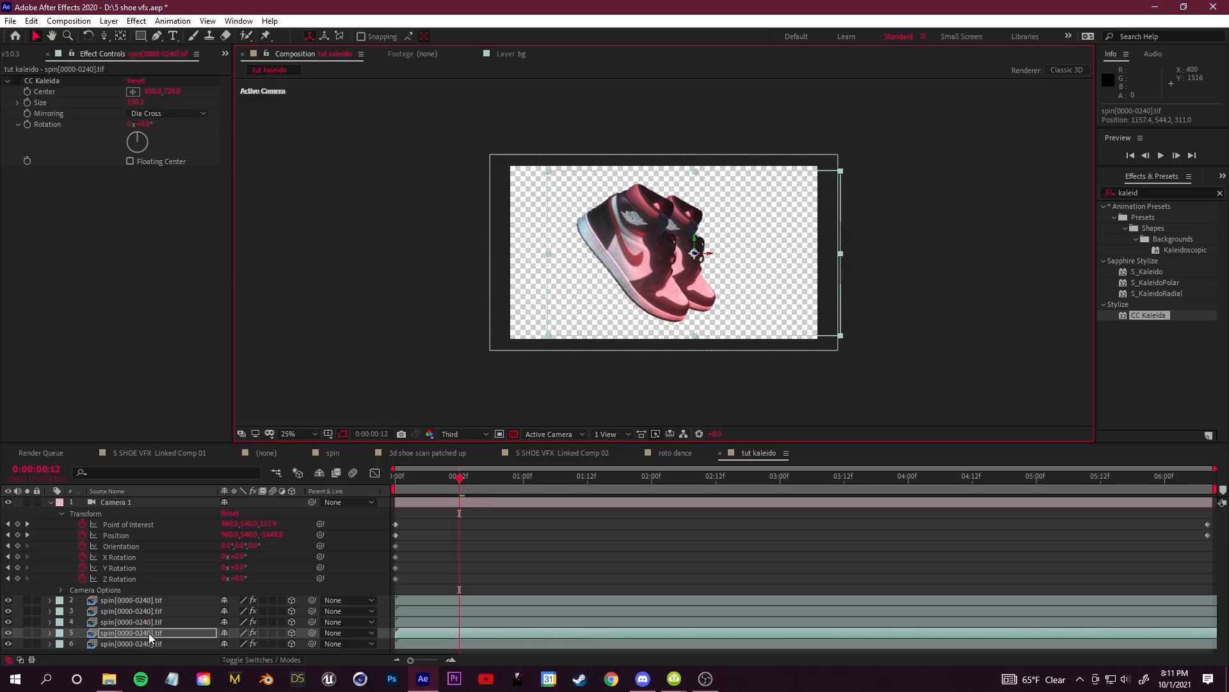
Step: Shift the spin layers progressively farther along X so the depth-stacked shoes fan out in a row, and scrub the camera move
click(149, 622)
drag(682, 253, 749, 252)
click(146, 610)
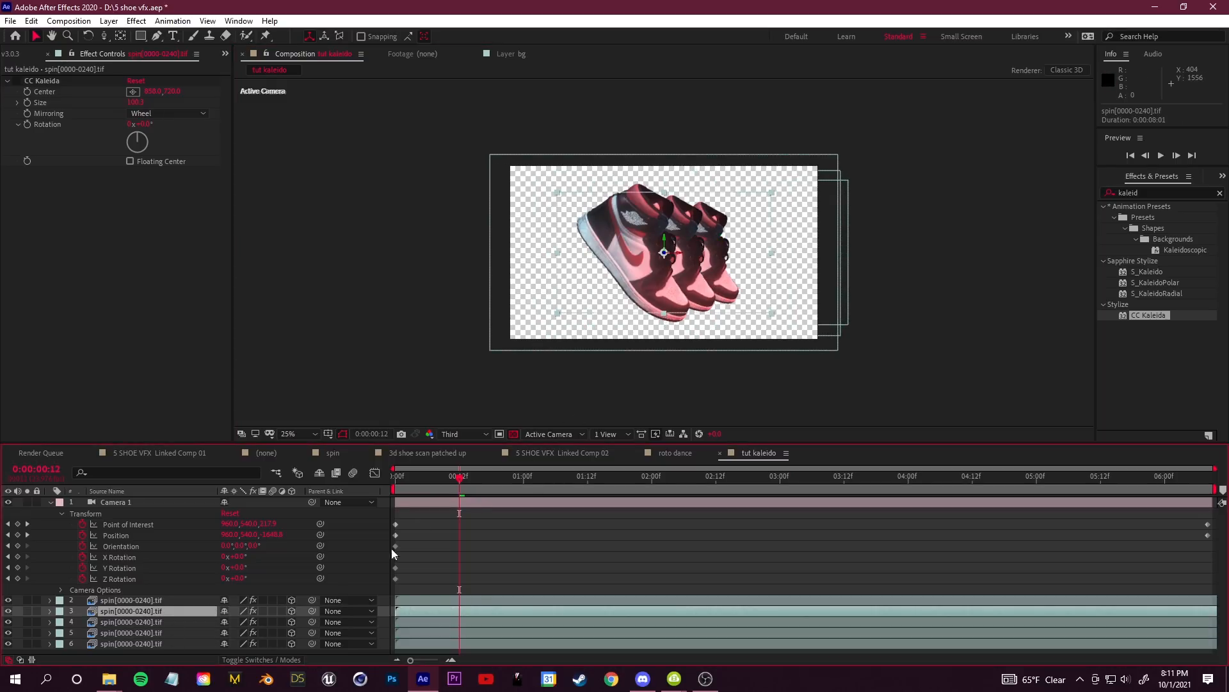
click(144, 601)
drag(681, 253, 787, 260)
drag(762, 492, 631, 503)
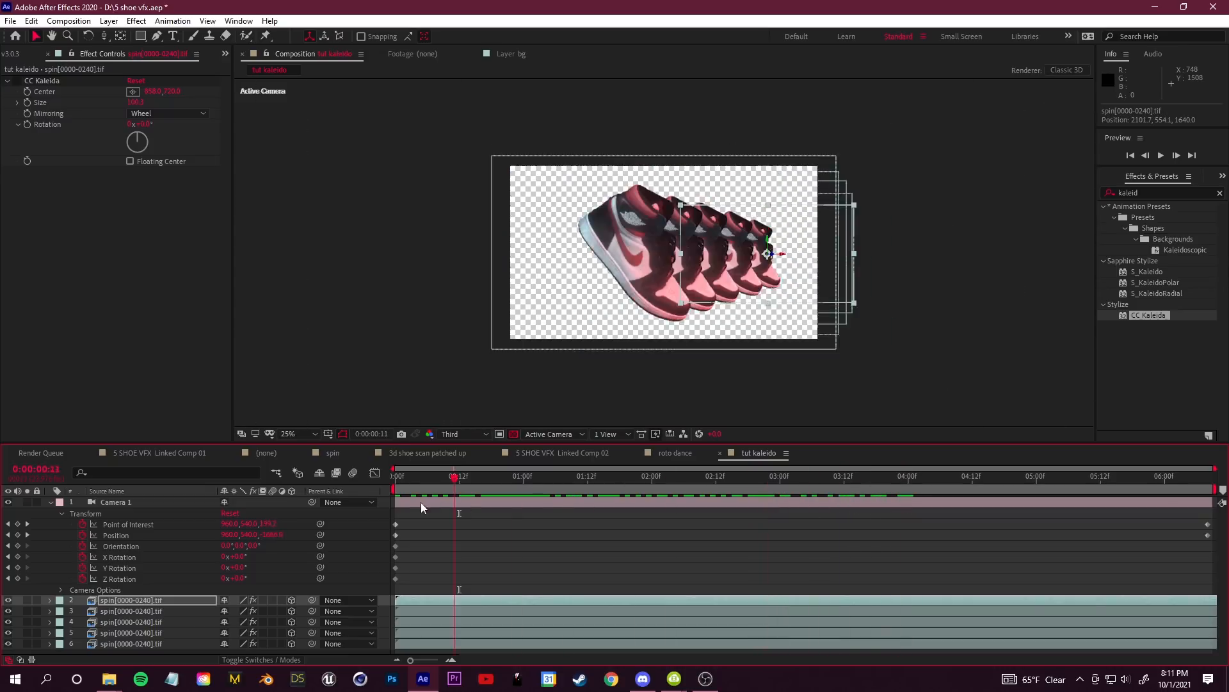
drag(518, 498, 673, 523)
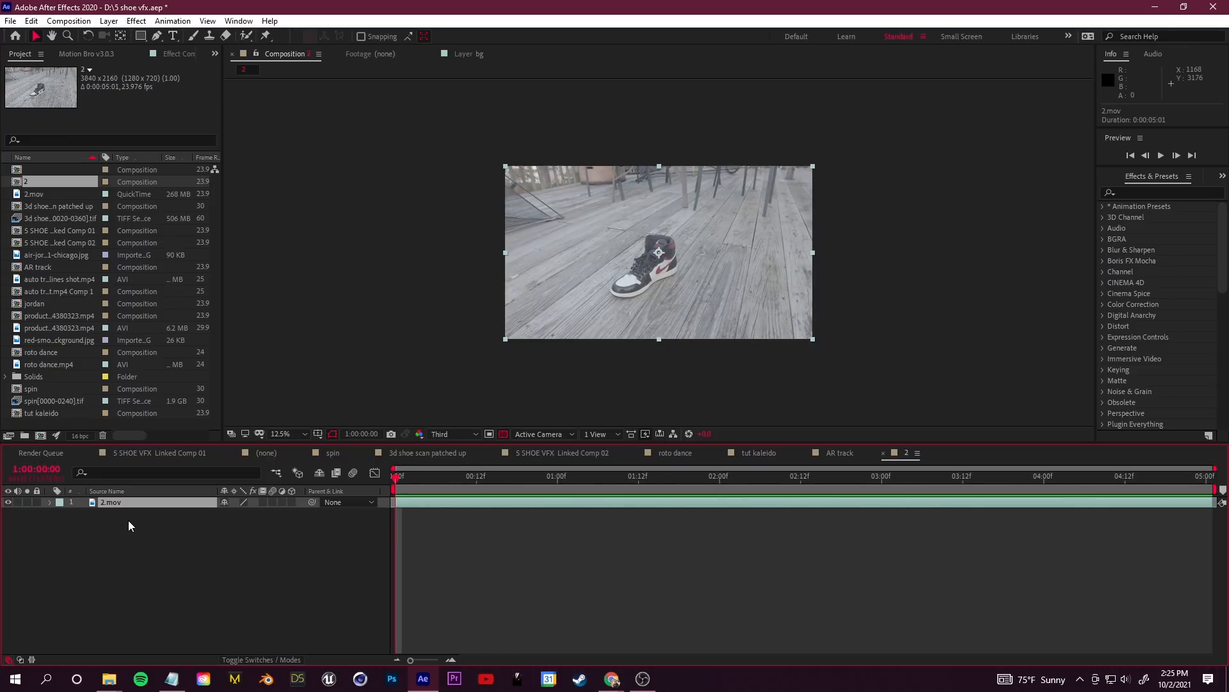
Step: Run the 3D camera tracker on the 2.mov layer
right_click(117, 505)
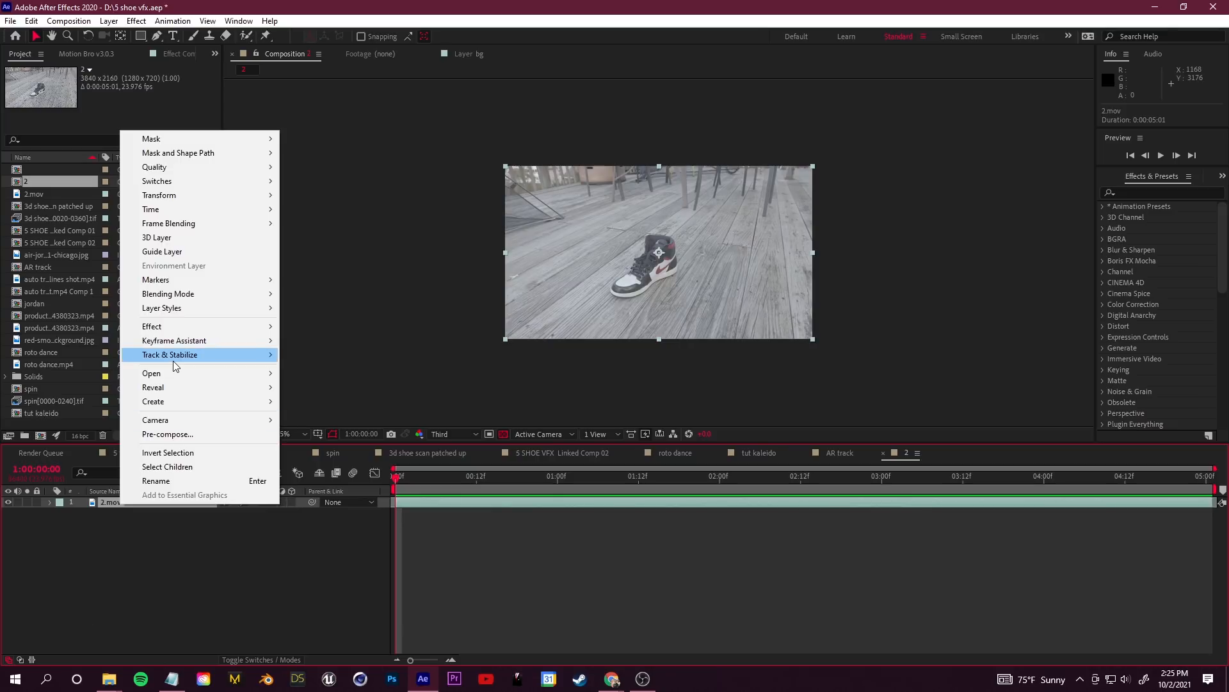
mouse_move(173, 356)
click(340, 356)
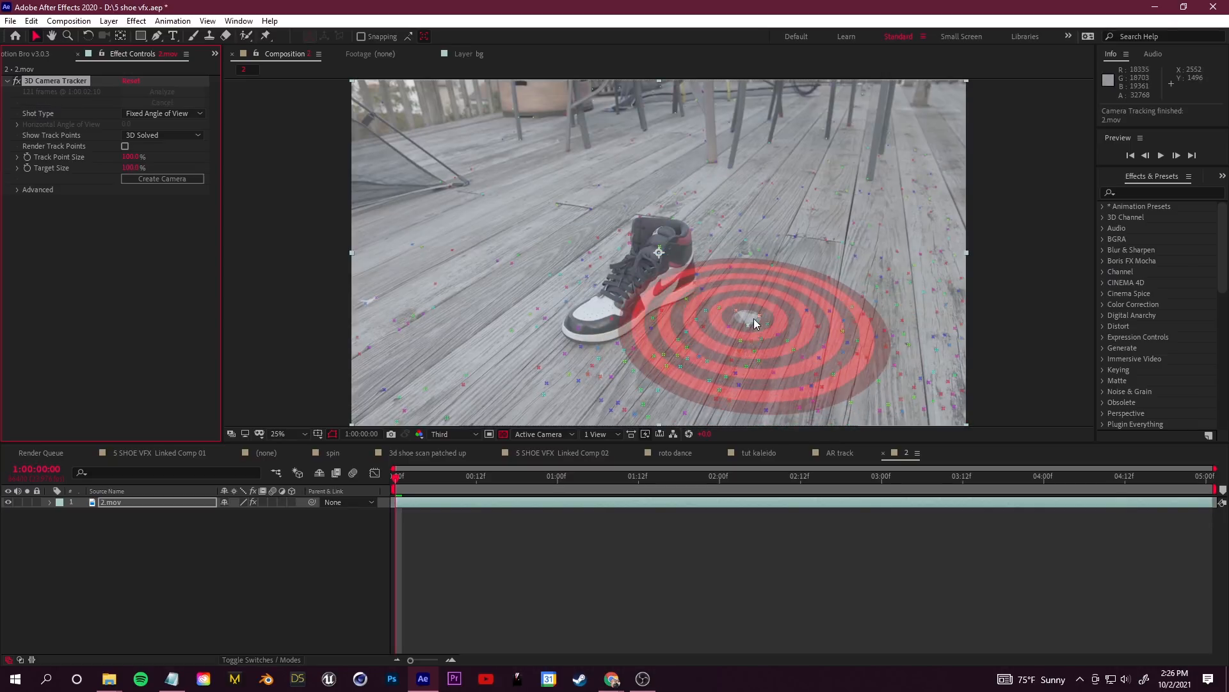
Step: Create a track solid and camera from the tracked points on the deck beside the shoe, and scale the solid to 57%
right_click(750, 320)
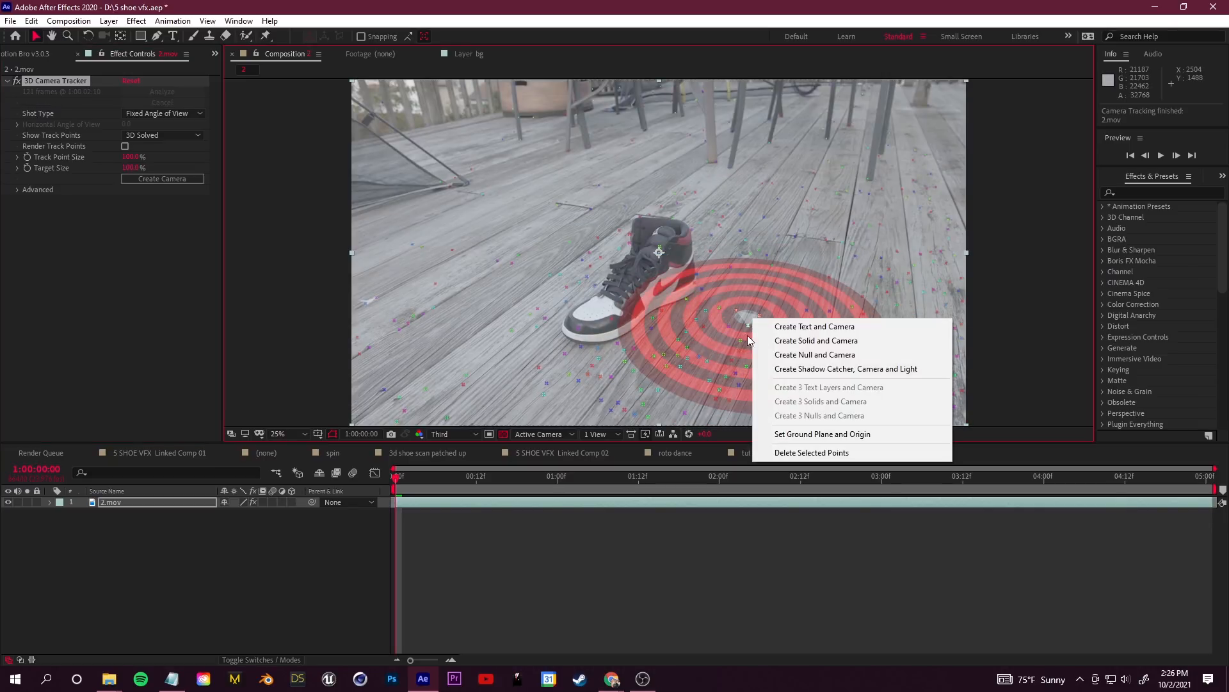
click(818, 340)
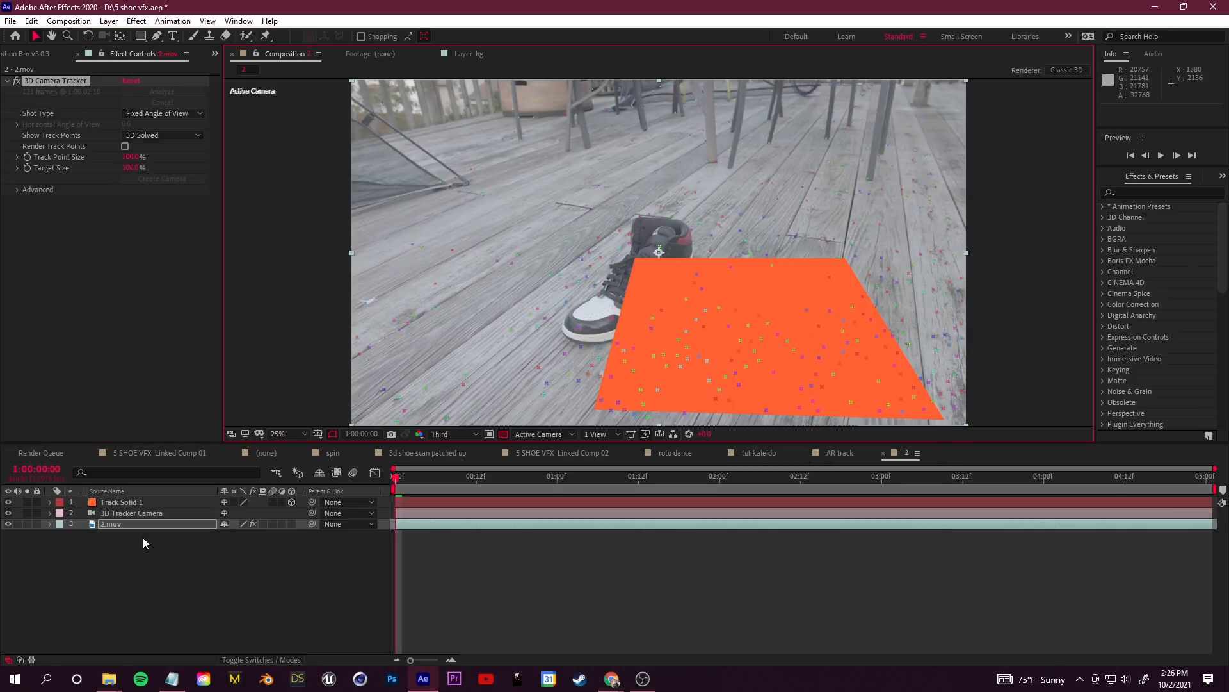
click(137, 501)
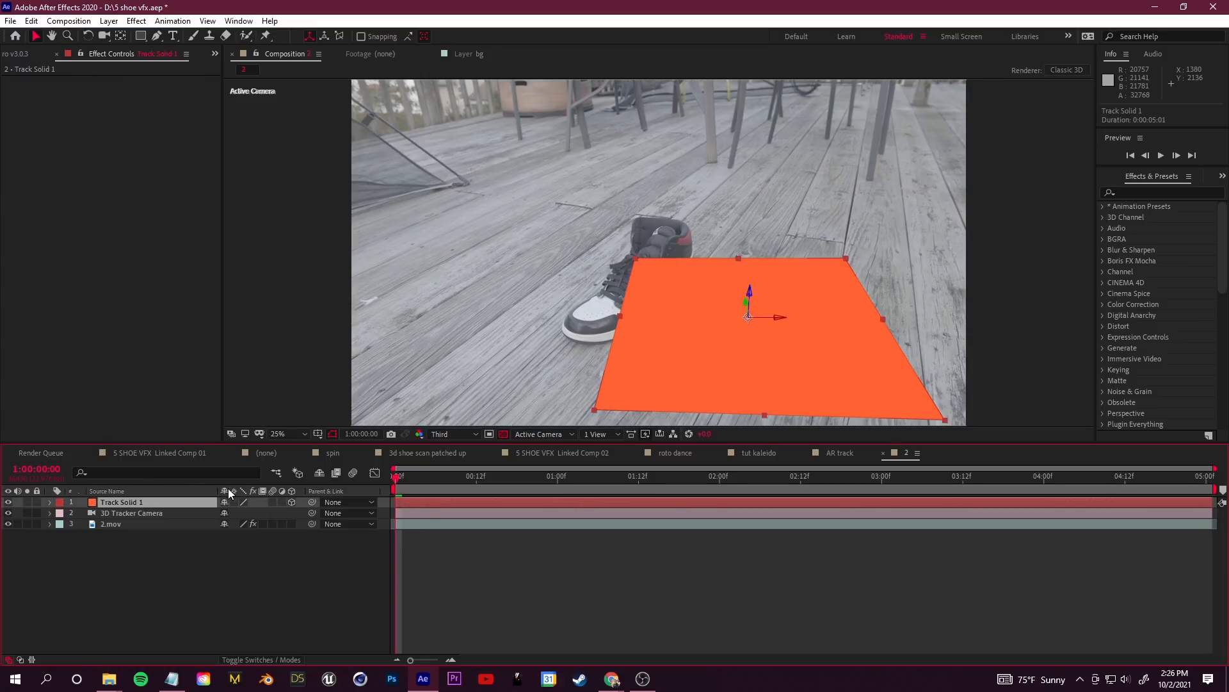
key(s)
drag(278, 513, 75, 514)
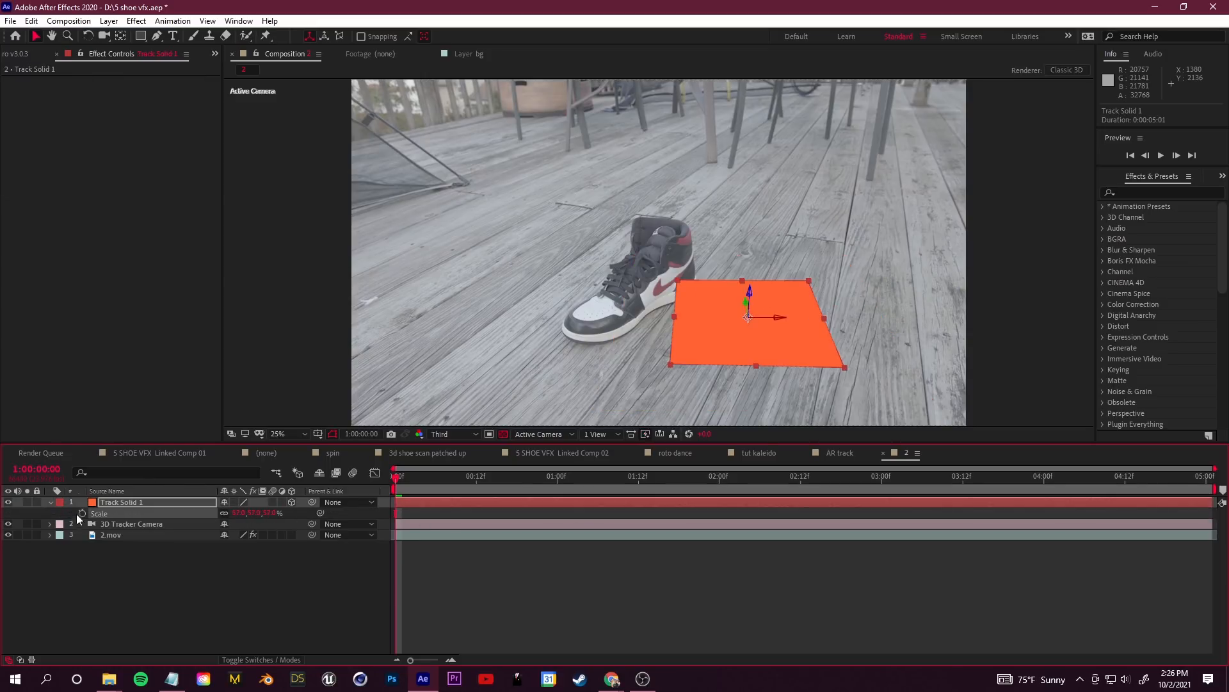
click(50, 502)
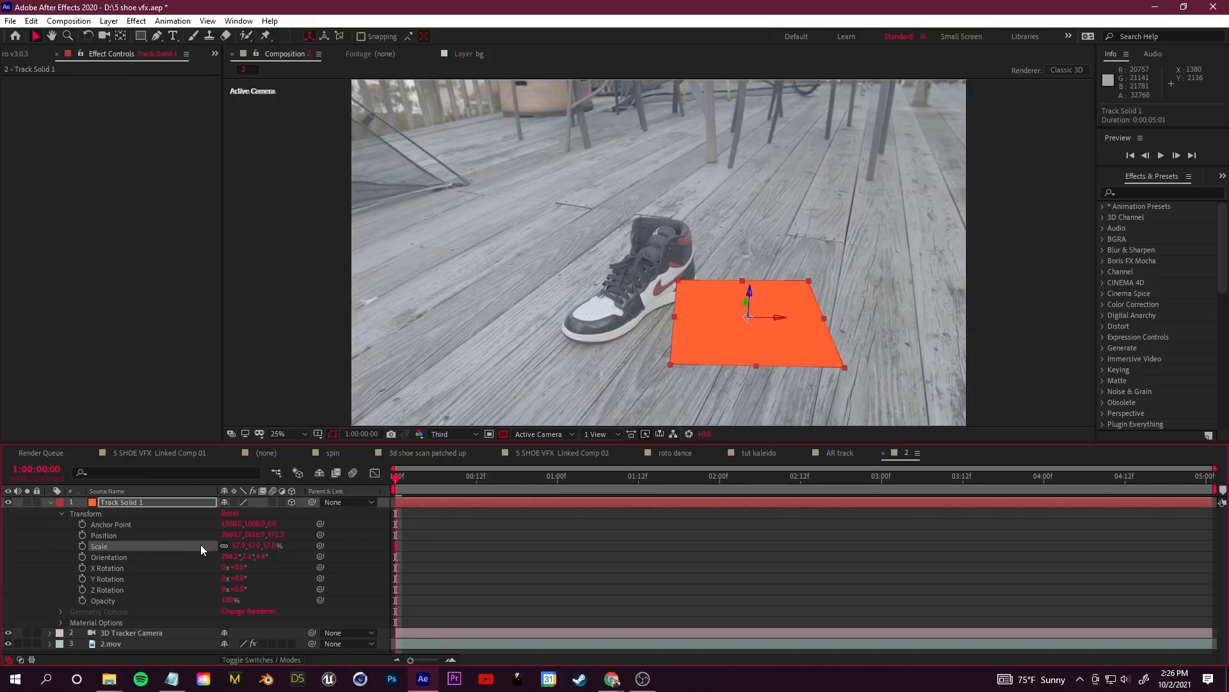
key(comma)
key(space)
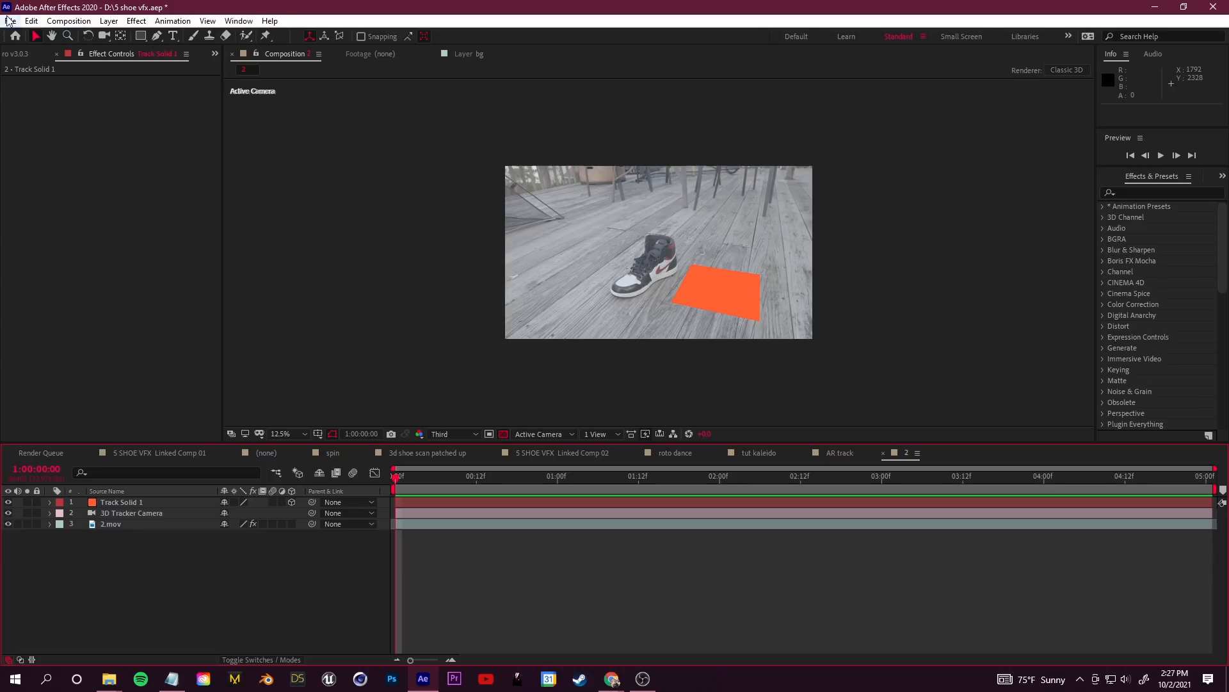
Step: Export the tracked composition as the Cinema 4D file NIKE TRACK AR in the 5 SHOE VFX folder and locate it there
click(9, 20)
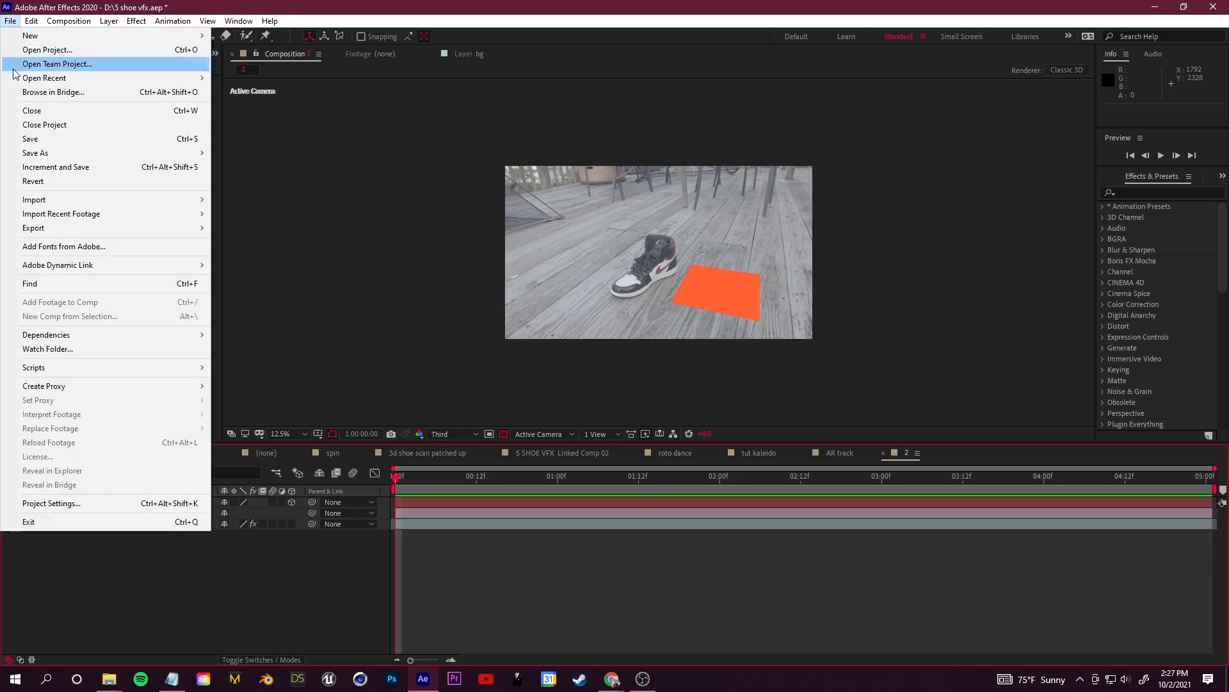
mouse_move(79, 229)
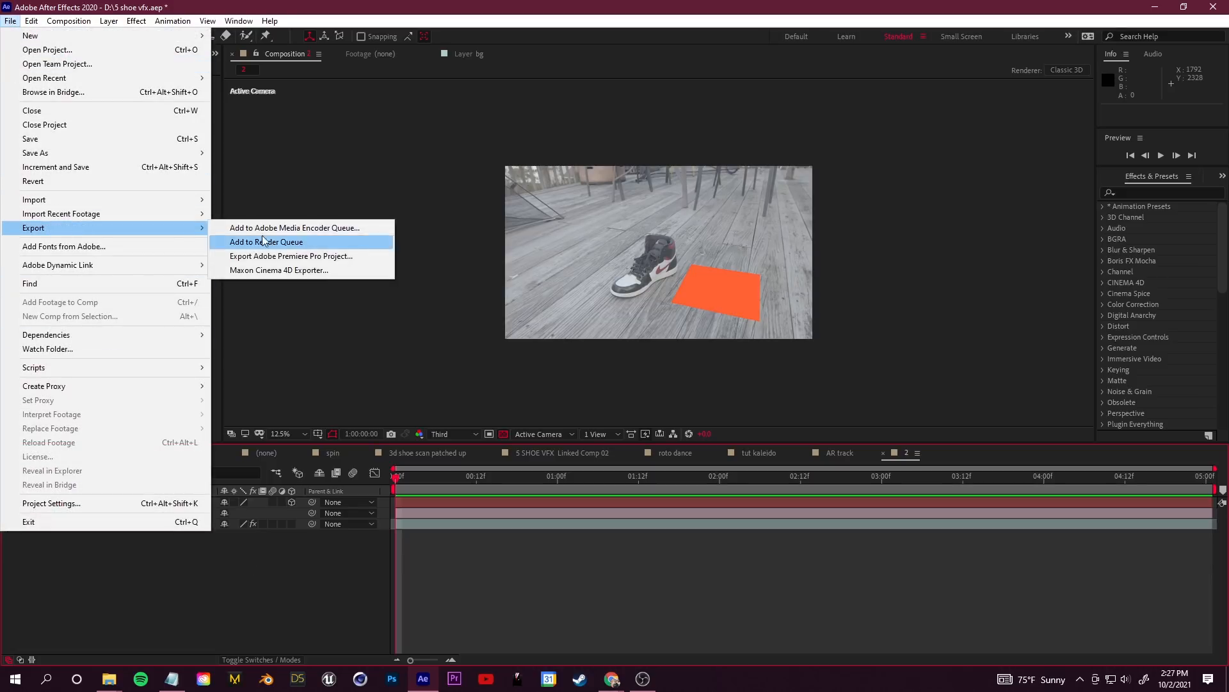
click(306, 271)
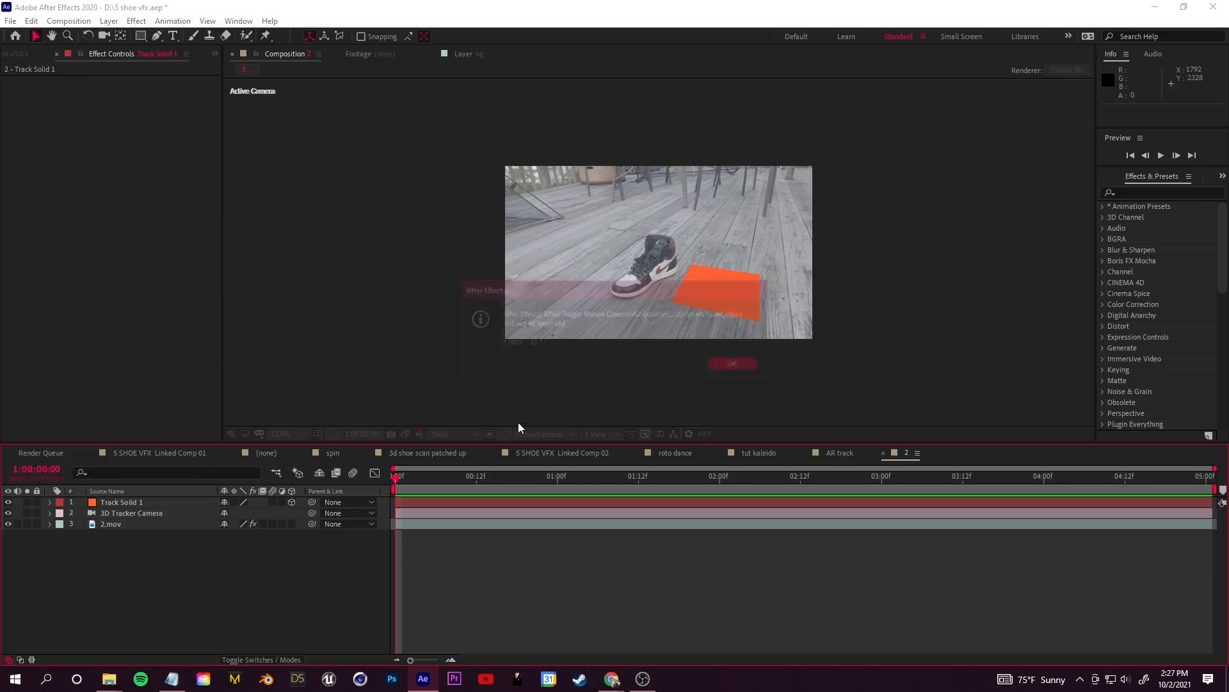
click(735, 363)
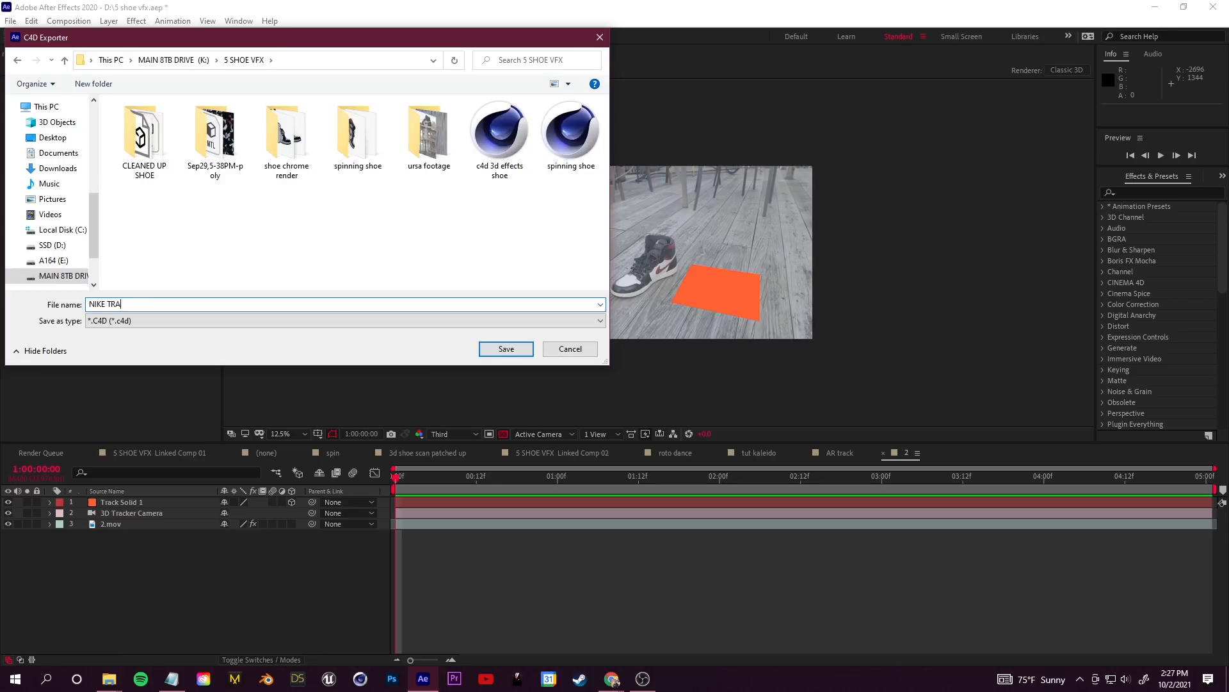
click(506, 348)
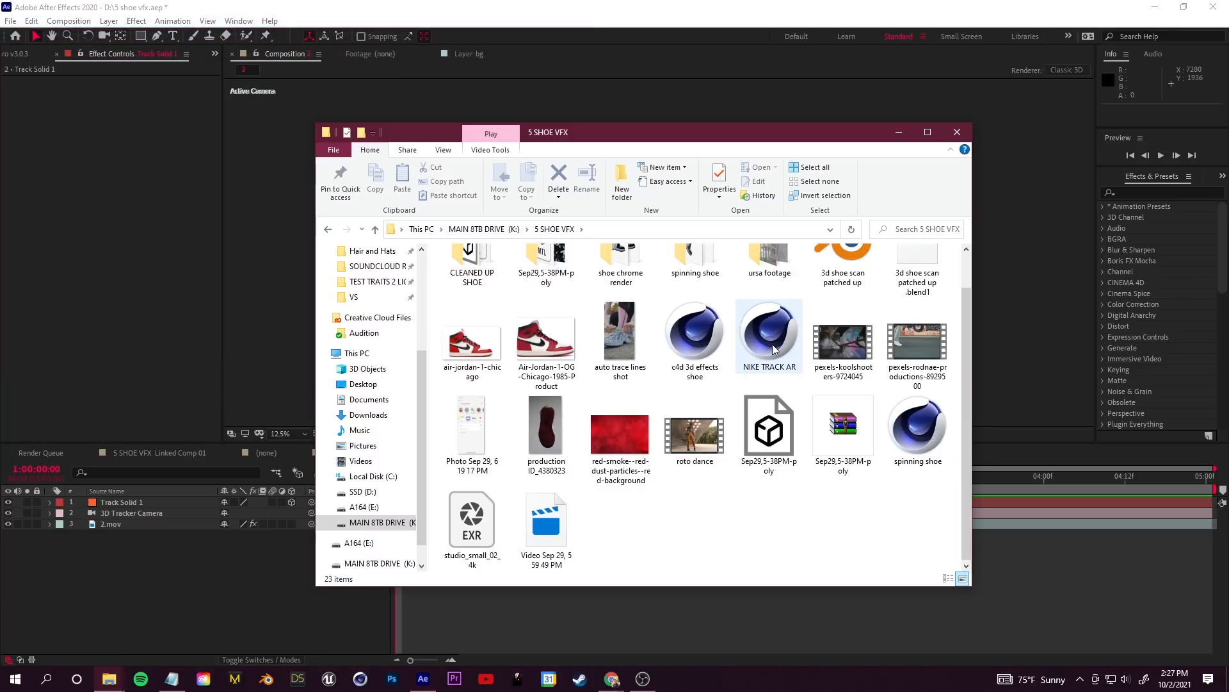
click(772, 368)
click(899, 136)
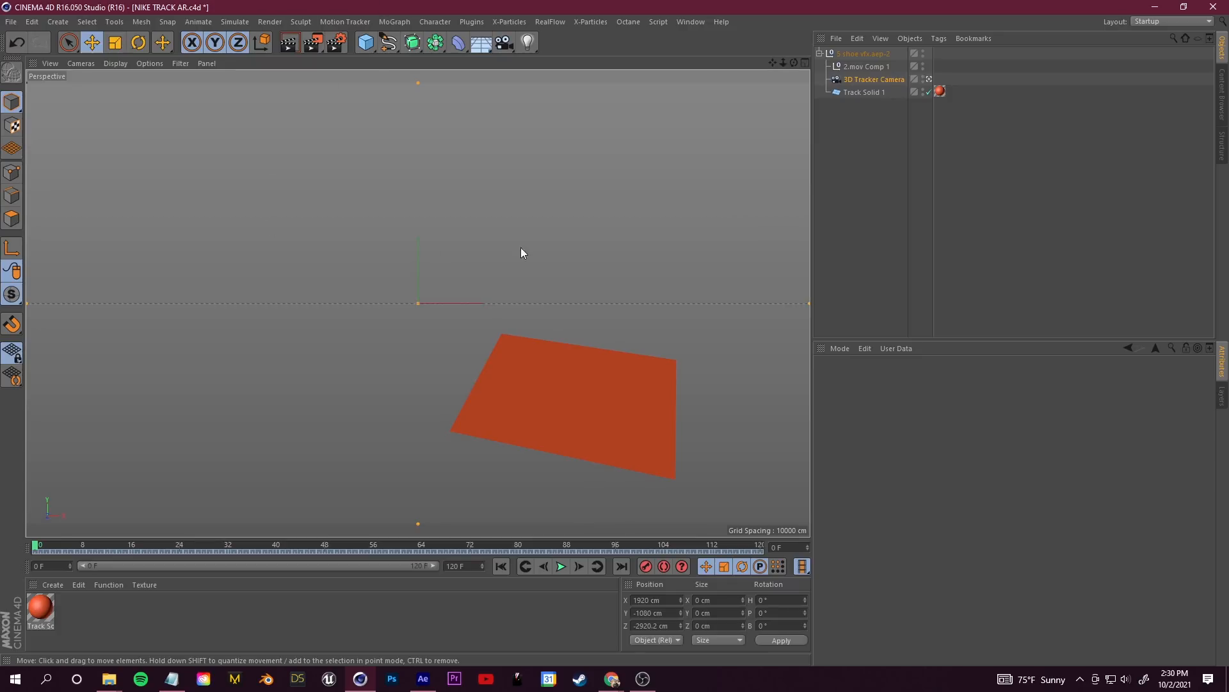
Step: In Cinema 4D, examine the imported track solid and 3D Tracker Camera path, and play the animation through the tracked camera
click(904, 89)
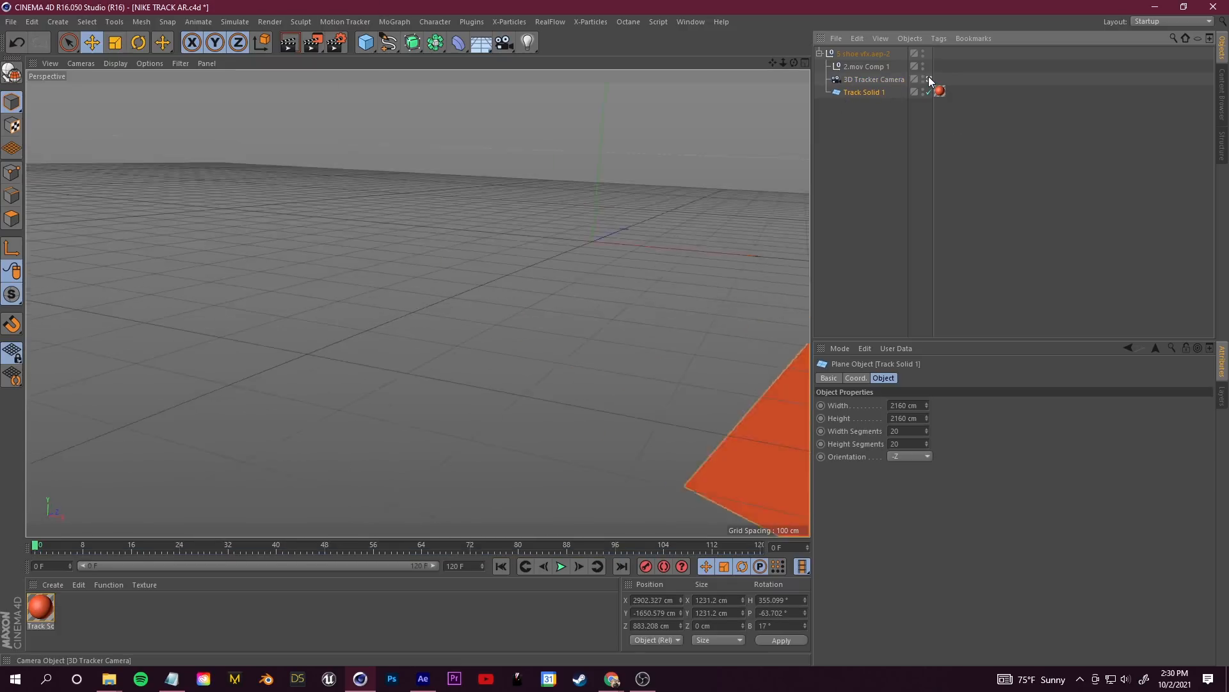
click(884, 83)
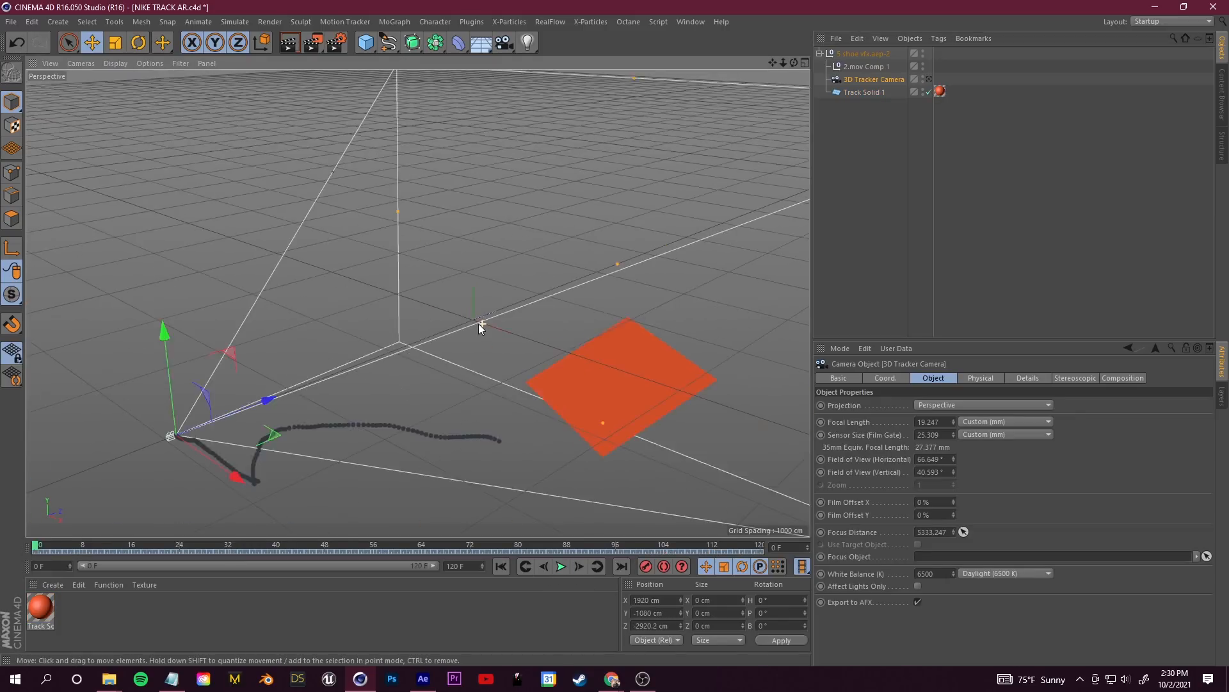
scroll(478, 326, down, 3)
drag(34, 546, 13, 559)
click(929, 79)
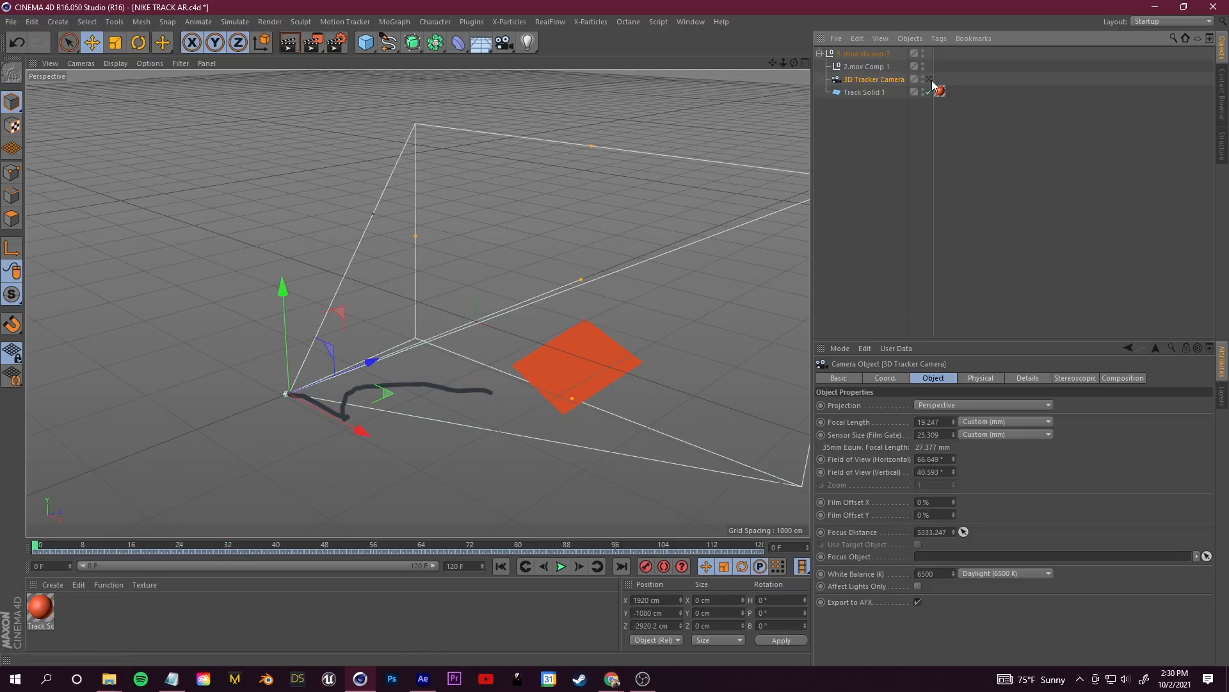
click(559, 566)
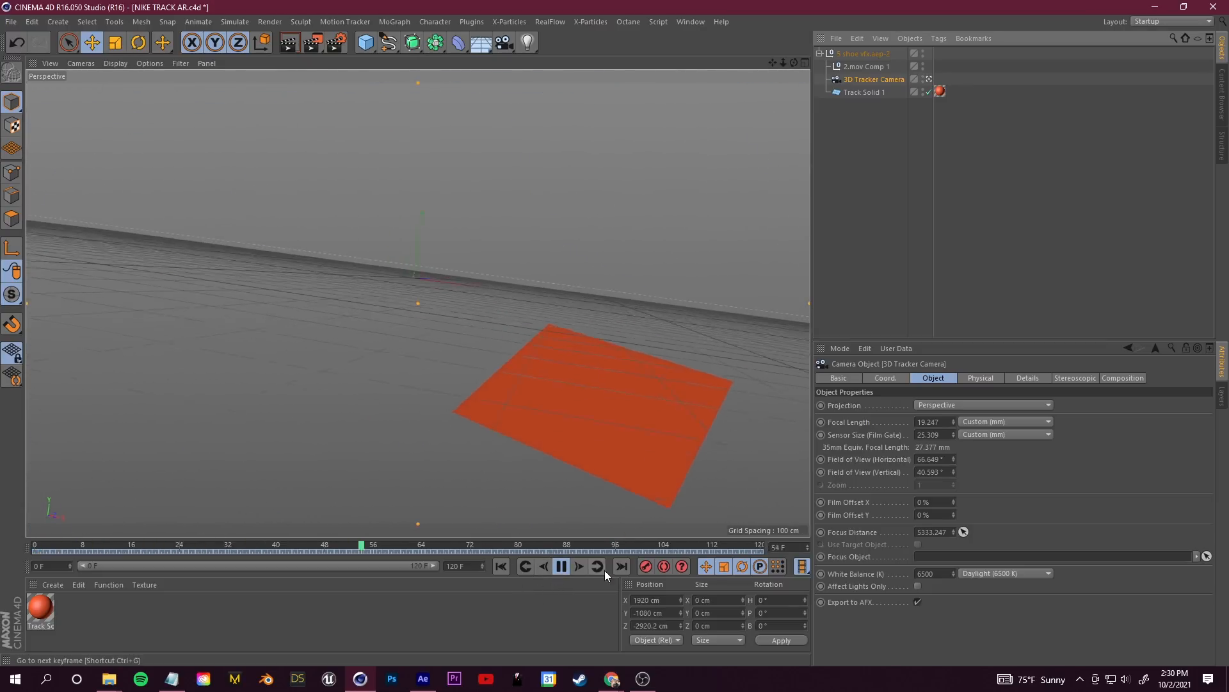
click(562, 567)
key(shift+f)
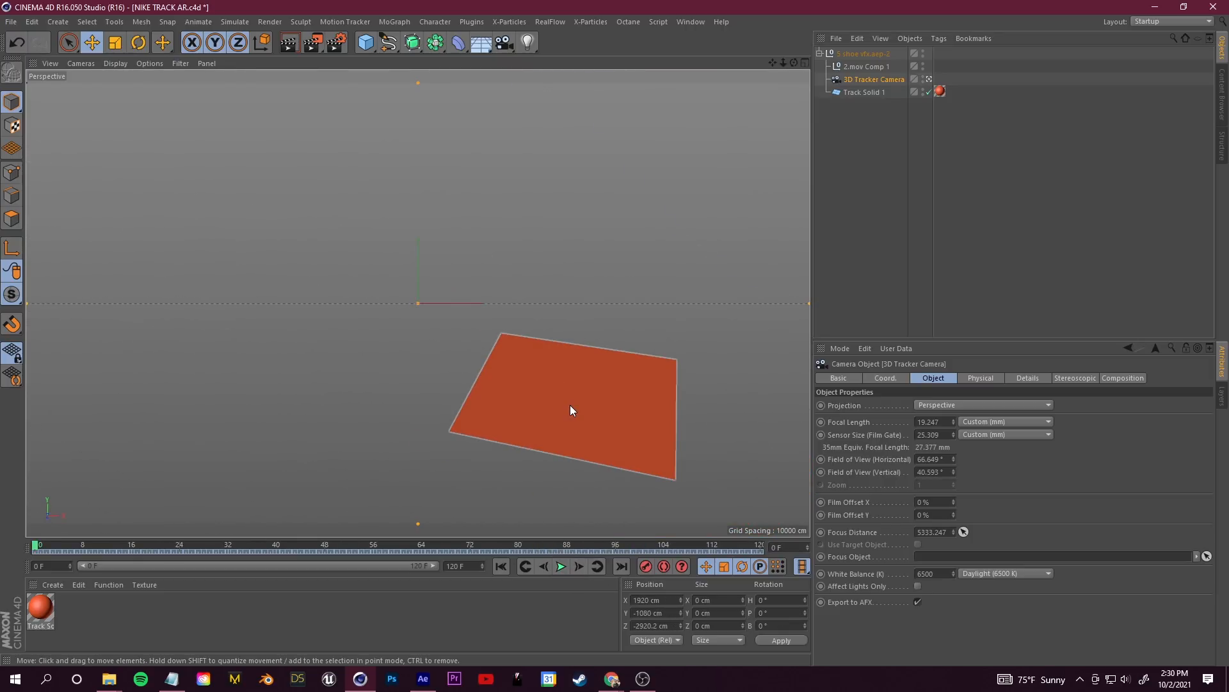
Step: Merge the 3d shoe scan patched up OBJ model from the CLEANED UP SHOE folder into the scene
click(985, 238)
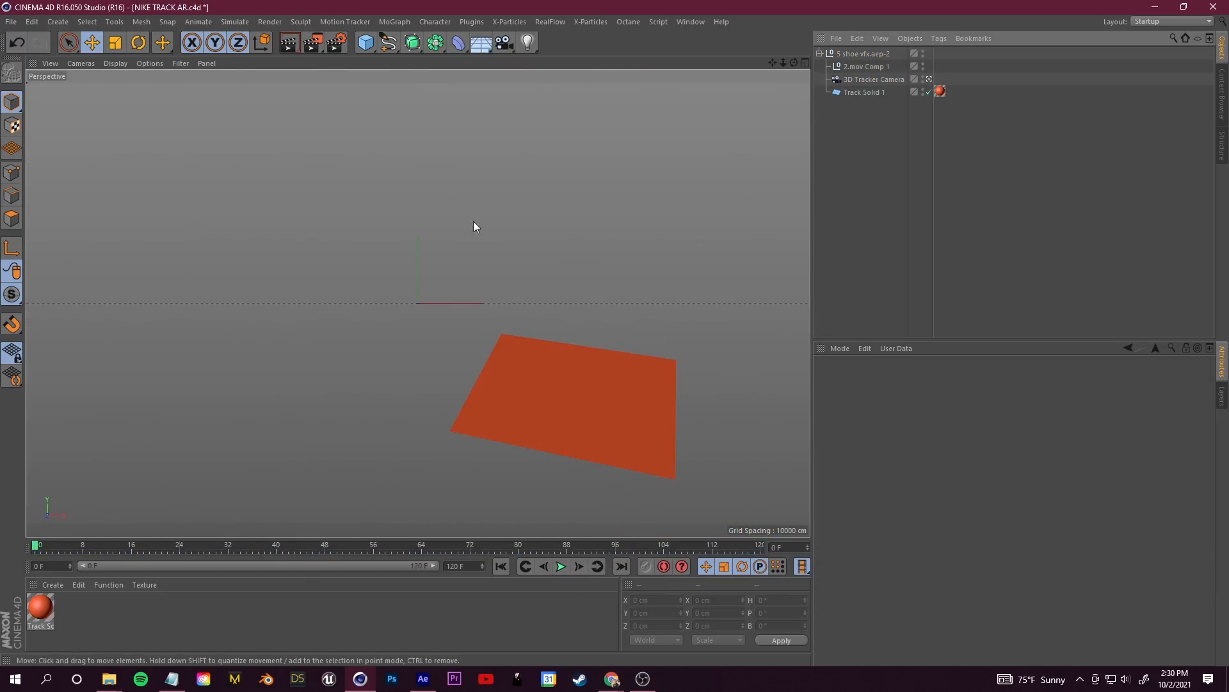
click(836, 38)
click(859, 60)
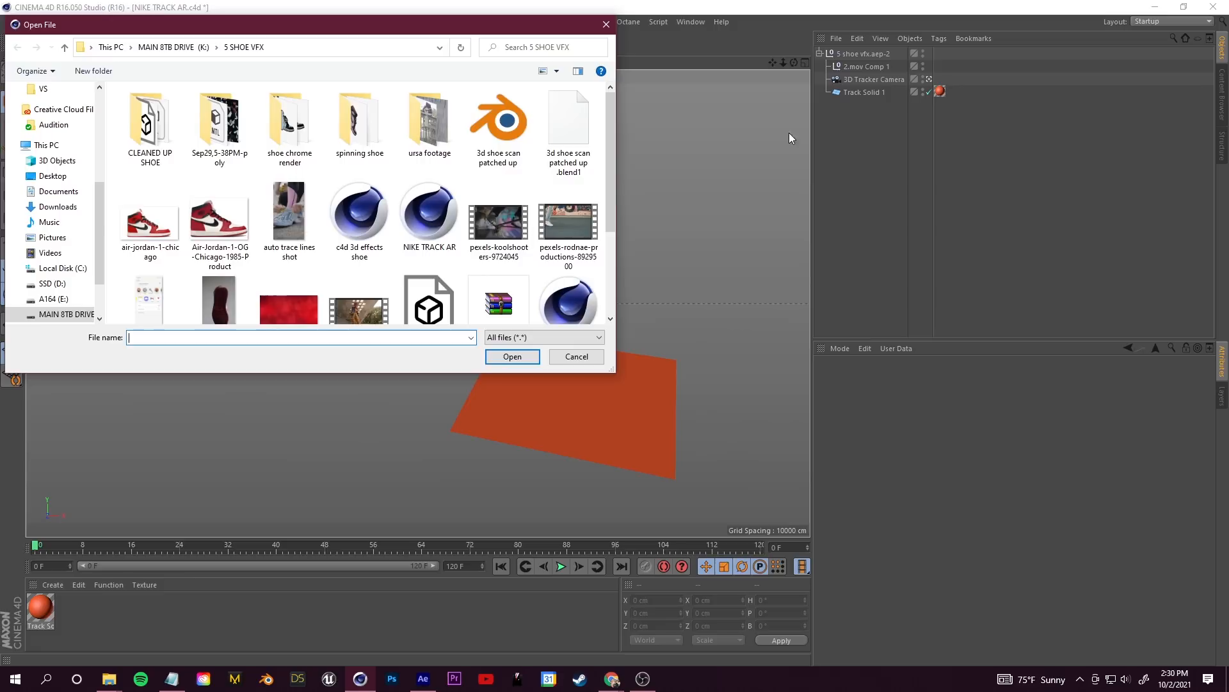
double_click(148, 122)
click(220, 121)
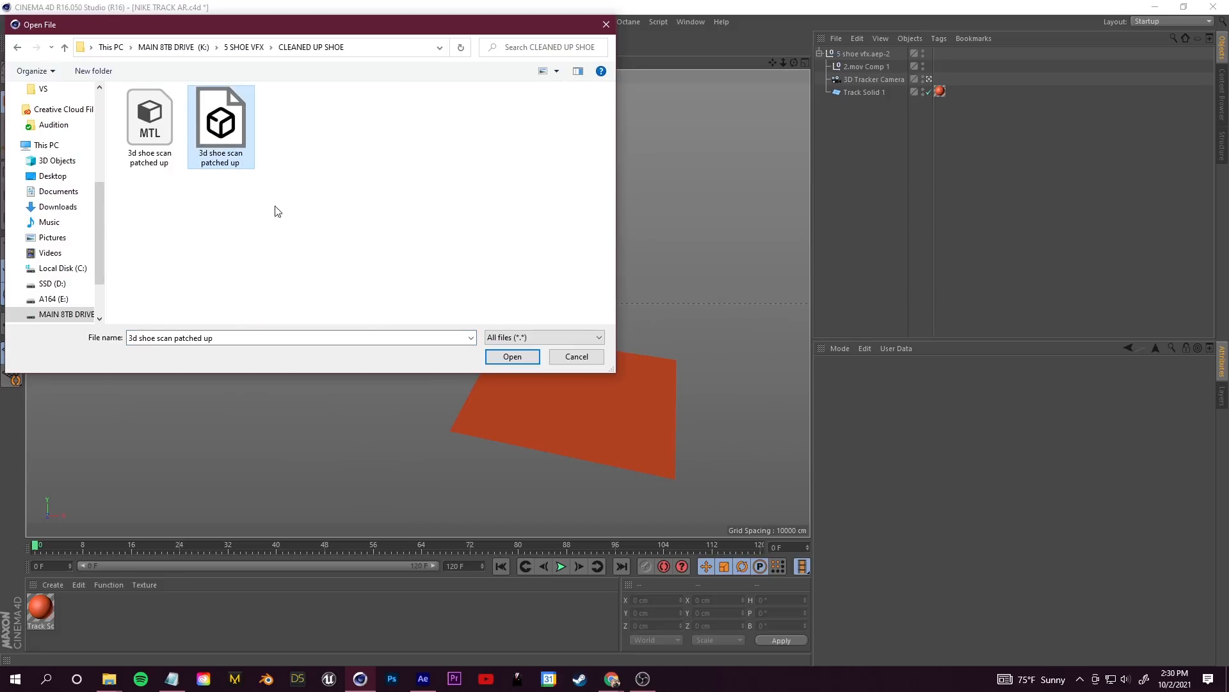
click(533, 357)
click(514, 505)
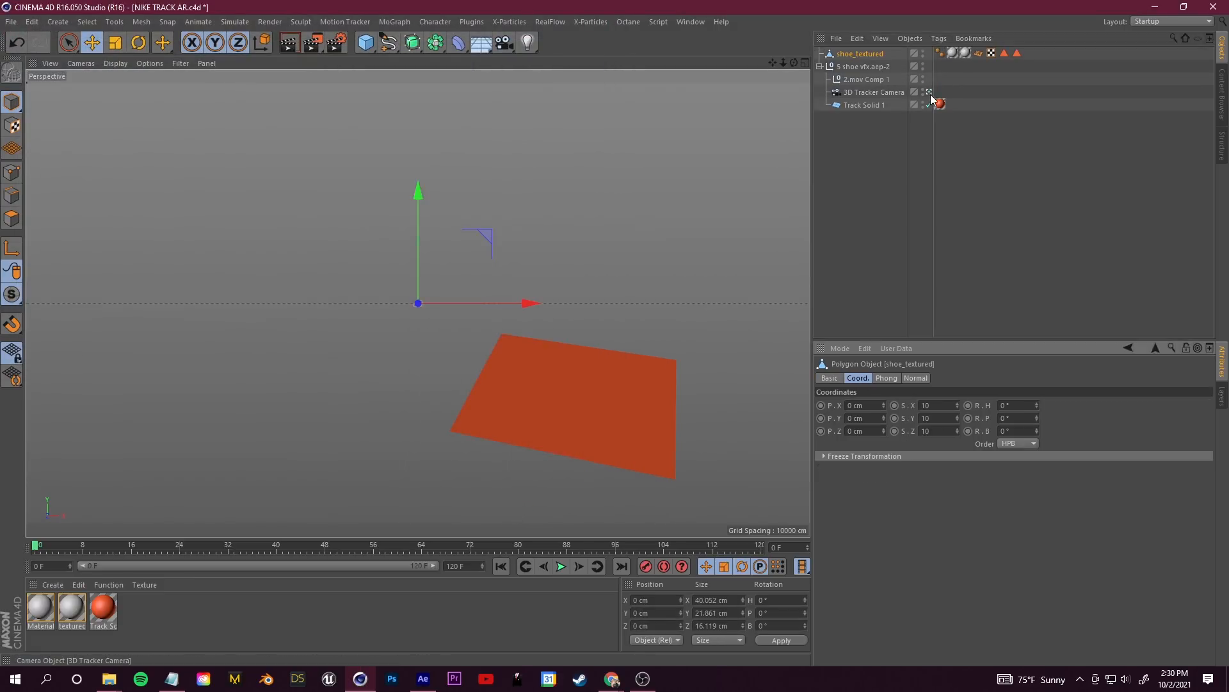
Step: Leave the tracker camera view and move the shoe_textured object over the track solid, to about X 1156 cm and Z 461 cm
click(929, 93)
drag(470, 275, 441, 320)
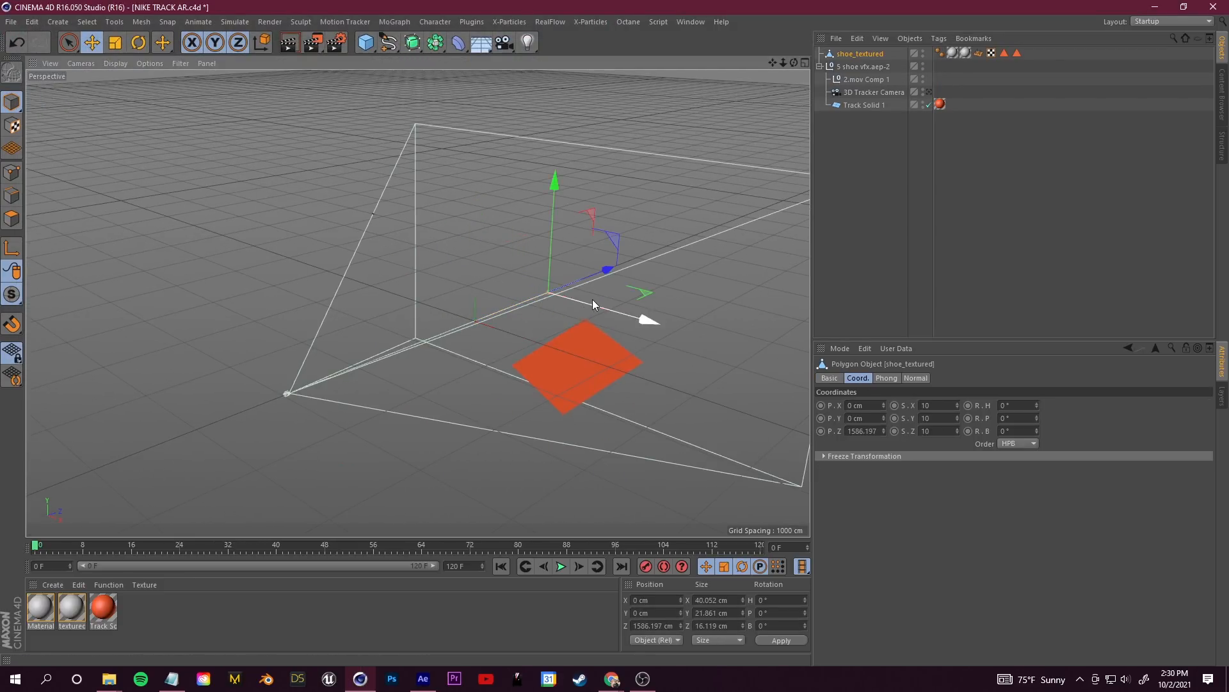
drag(593, 299, 667, 321)
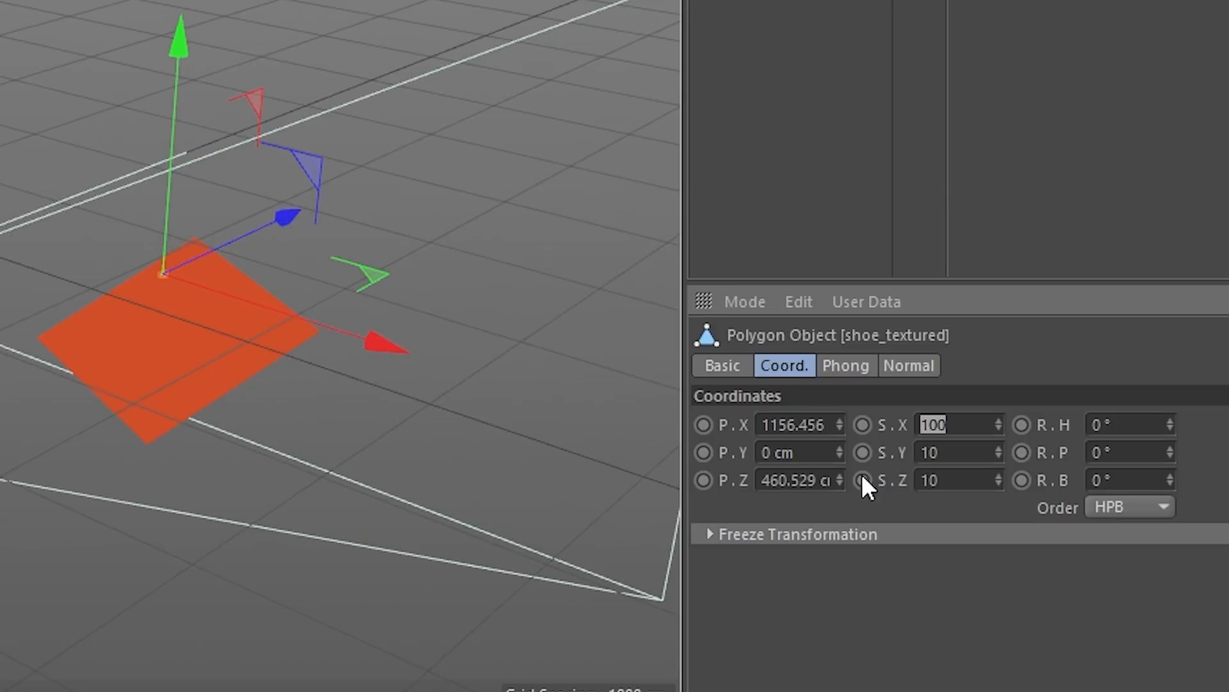
Step: Set the shoe_textured object's scale to 100 on X, Y and Z
click(929, 418)
text(0)
key(Tab)
text(100)
key(Return)
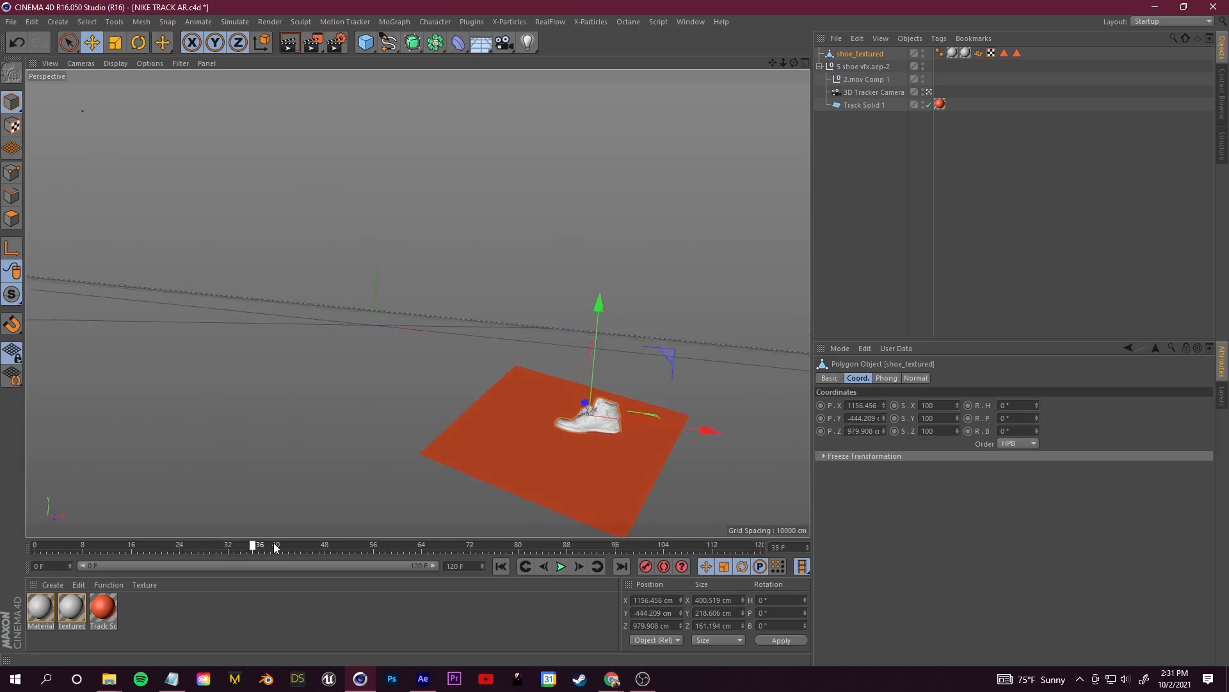
Step: Return the timeline to frame 0 and save the NIKE TRACK AR project
drag(275, 548, 2, 538)
click(11, 21)
click(56, 125)
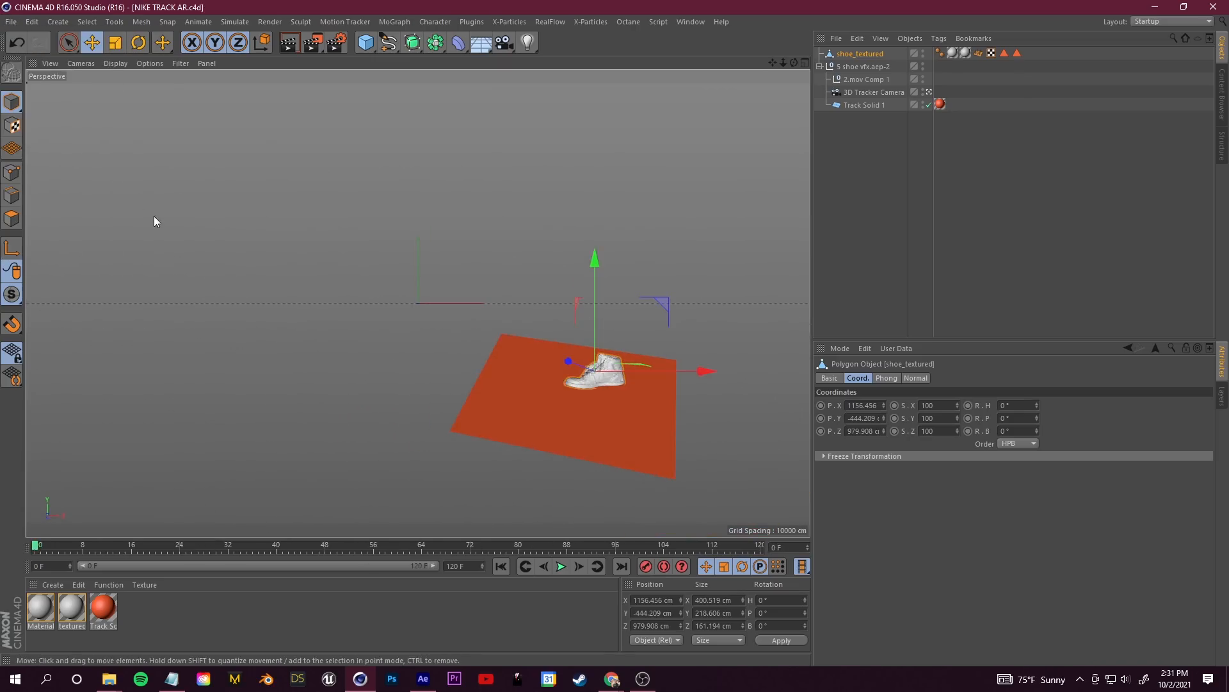
Step: Switch to After Effects, import the NIKE TRACK AR Cinema 4D file from the 5 SHOE VFX folder and add it as the top layer of composition 2
click(423, 679)
click(109, 679)
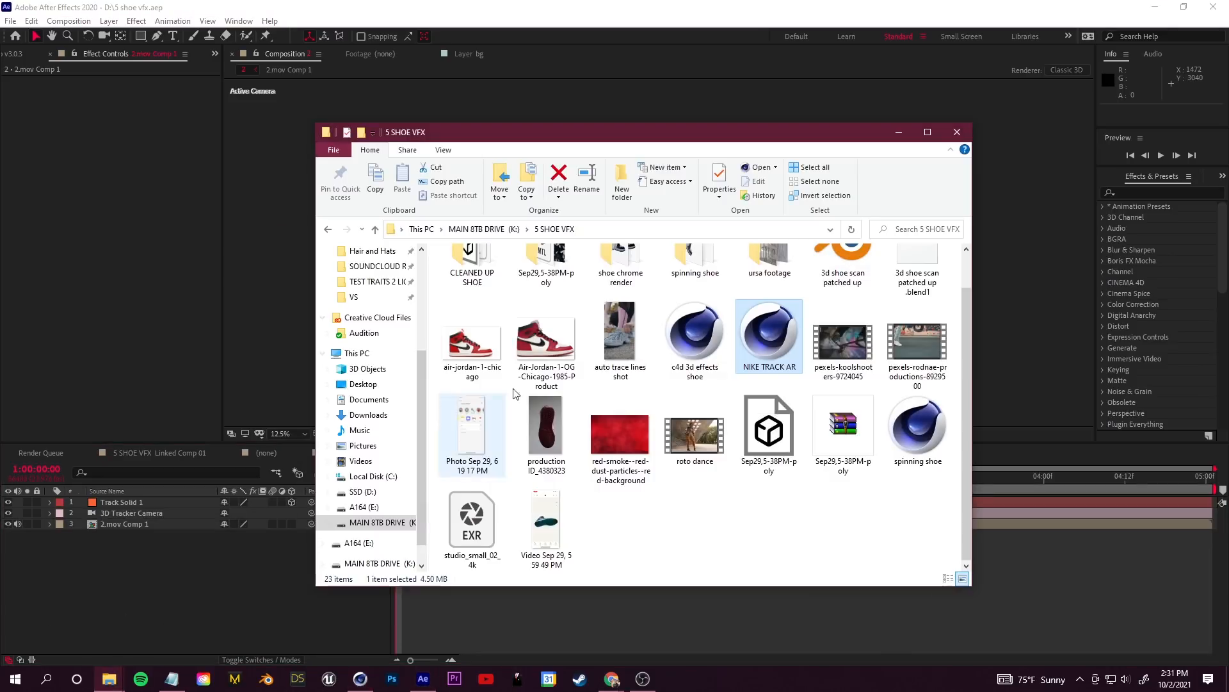
drag(785, 350, 276, 426)
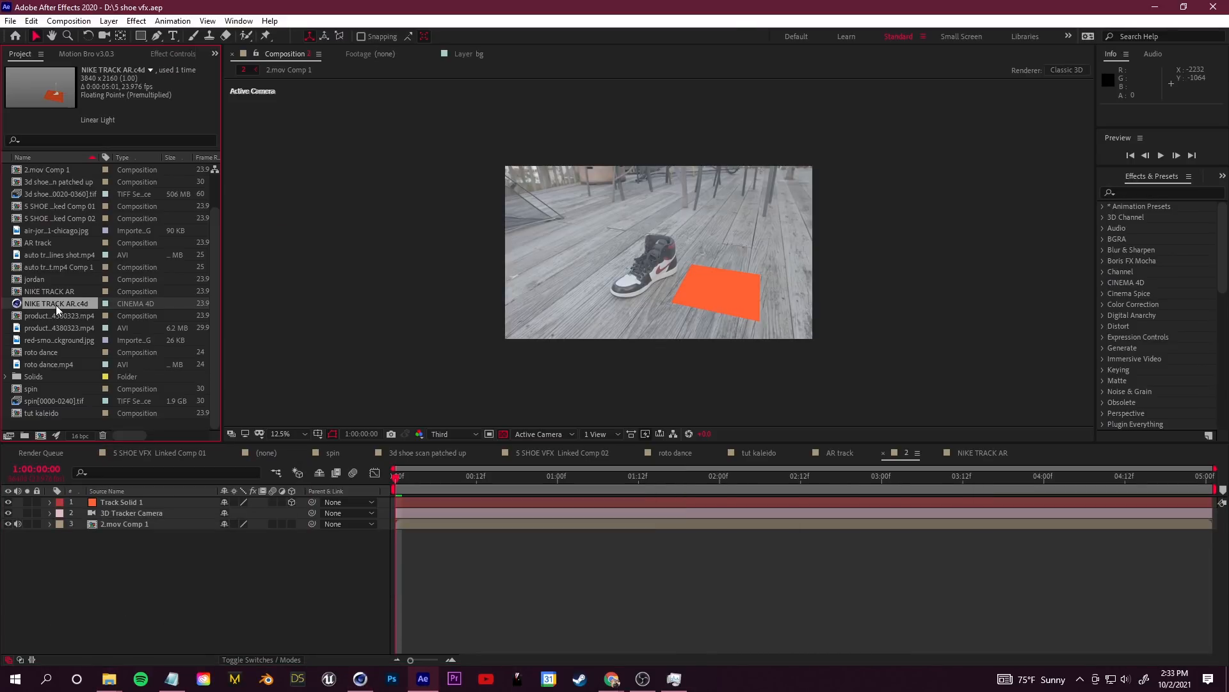
drag(39, 313, 242, 531)
Step: Preview the composition and closely examine the 3D shoe's placement and size against the real shoe in the footage
key(space)
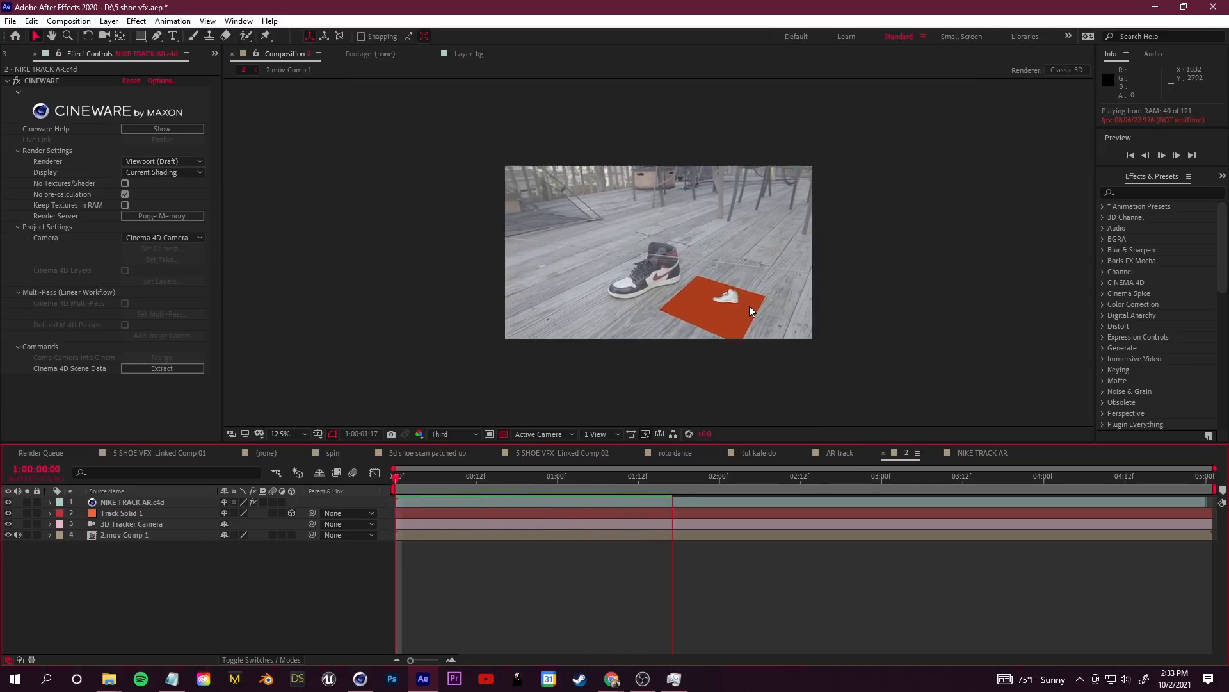
key(space)
key(space)
key(space)
scroll(801, 357, up, 3)
drag(801, 356, 604, 375)
drag(474, 348, 676, 355)
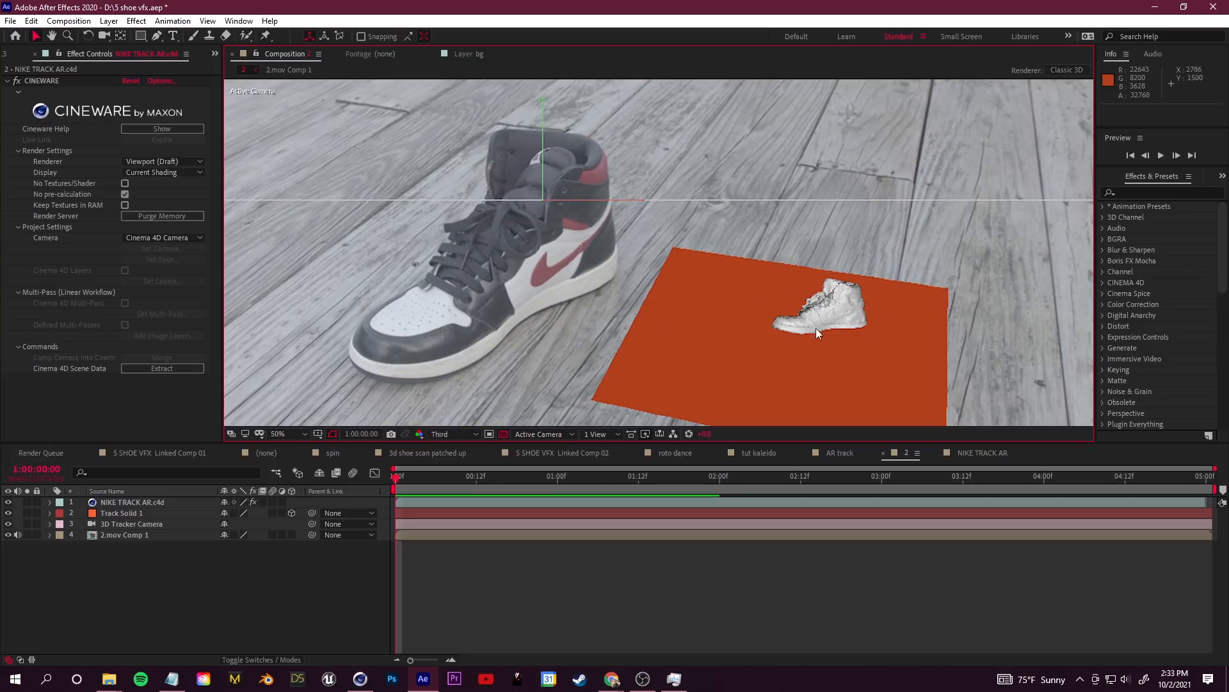
mouse_move(407, 480)
mouse_down()
mouse_move(625, 497)
mouse_move(392, 479)
mouse_up()
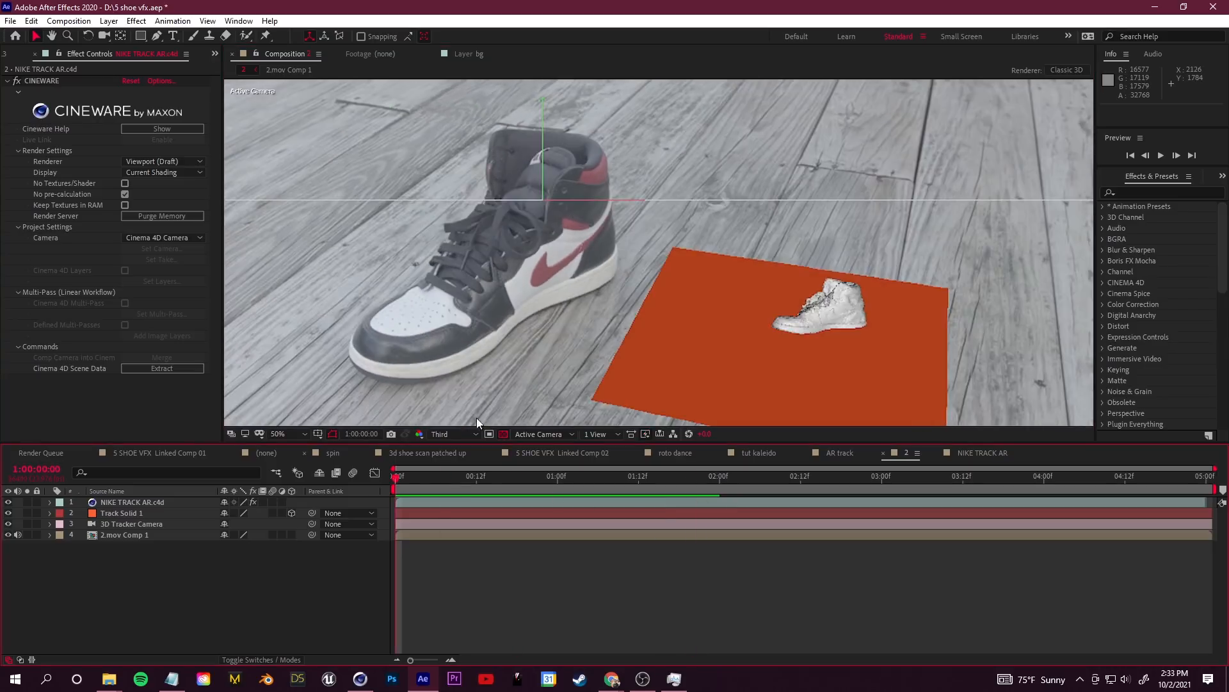
Step: Switch to Cinema 4D and scale the shoe_textured object up uniformly to about 722 cm in X
key(alt+Tab)
click(859, 54)
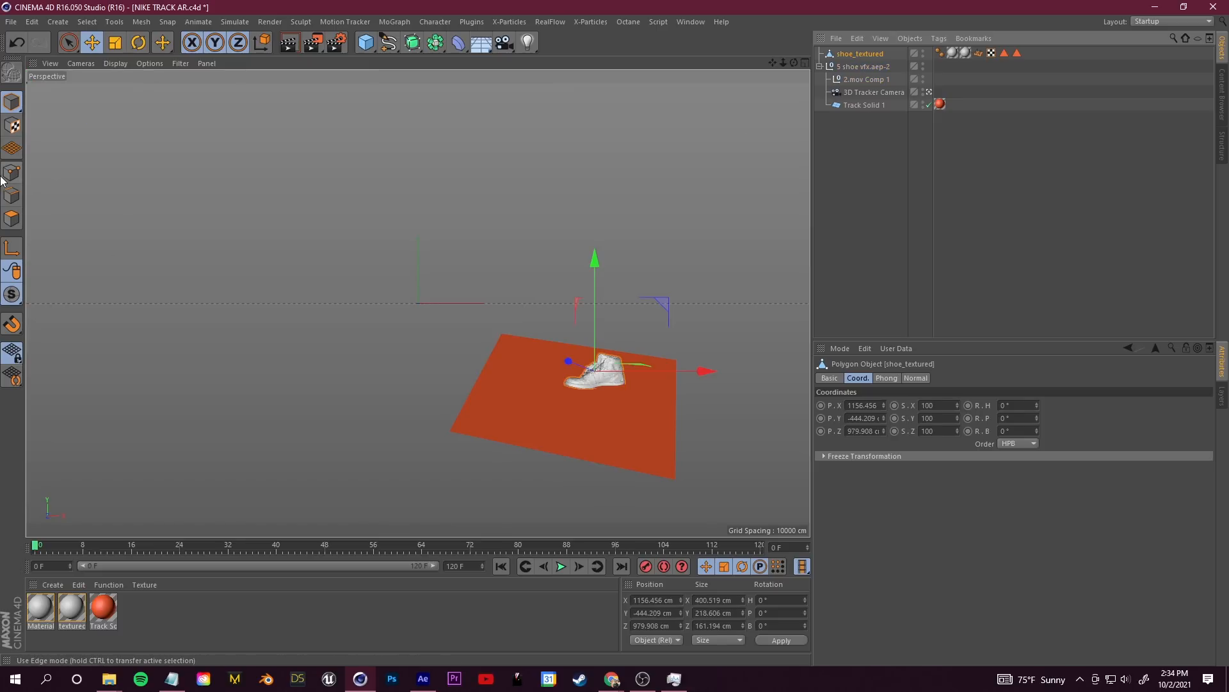
click(115, 49)
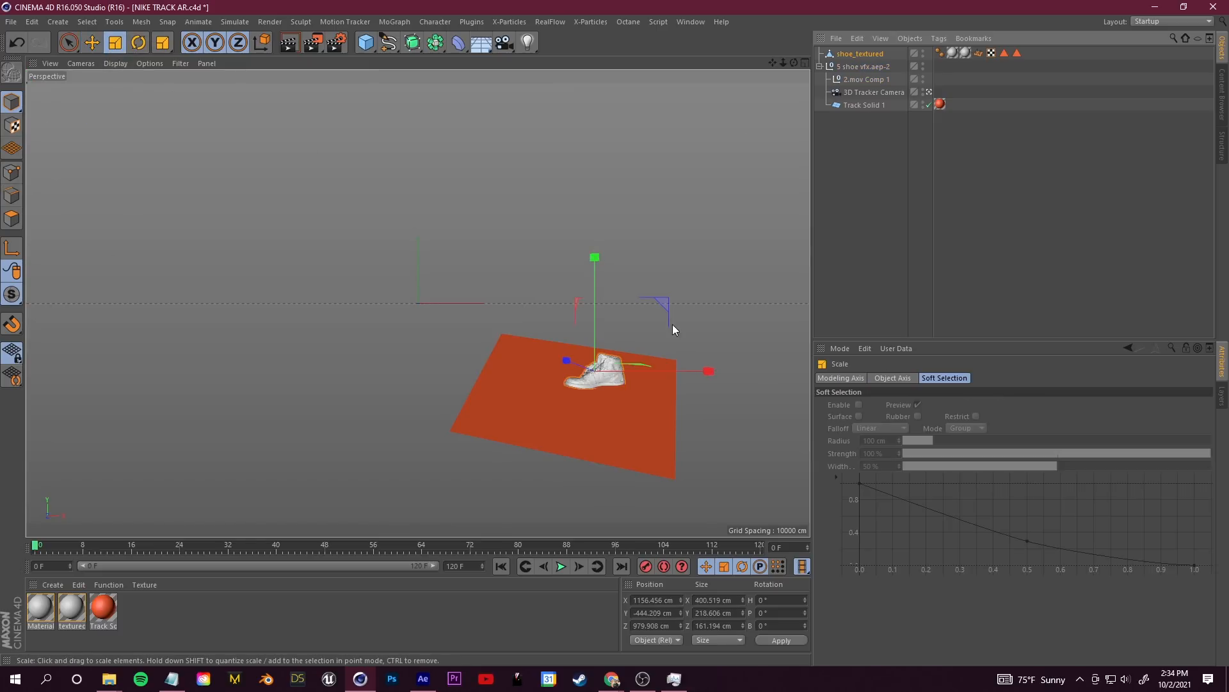
drag(673, 324, 737, 324)
drag(736, 324, 751, 324)
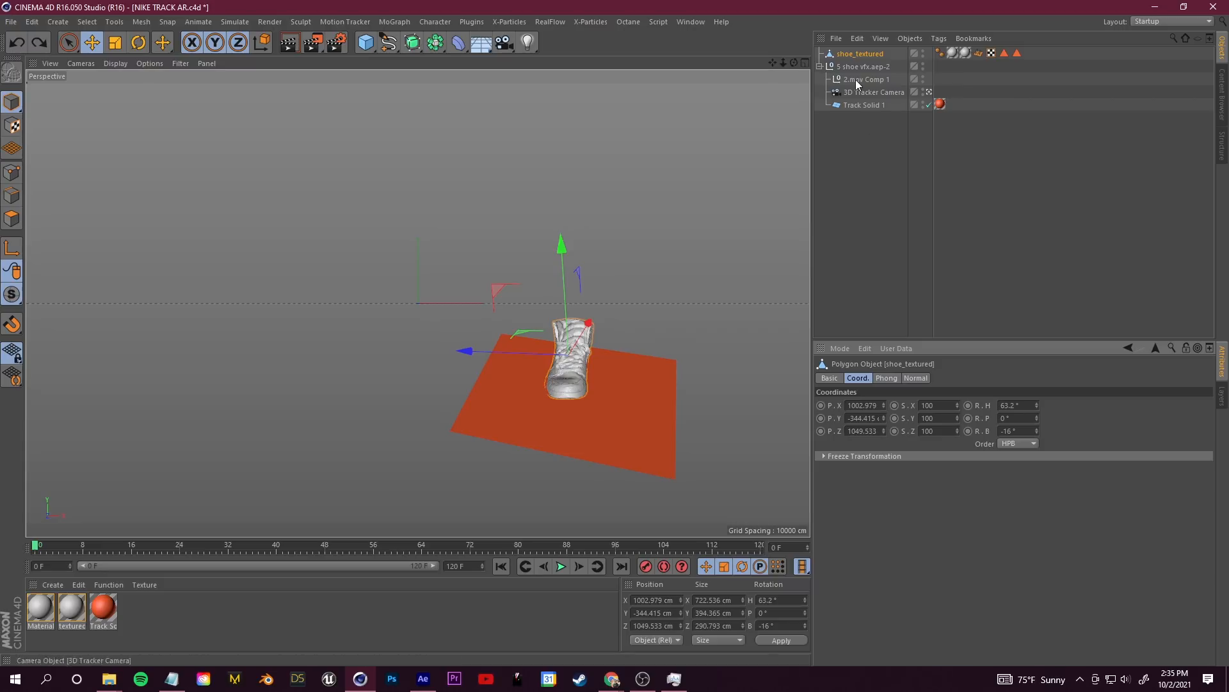
Step: Set the shoe_textured object's scale to -100 on X, Y and Z
click(862, 54)
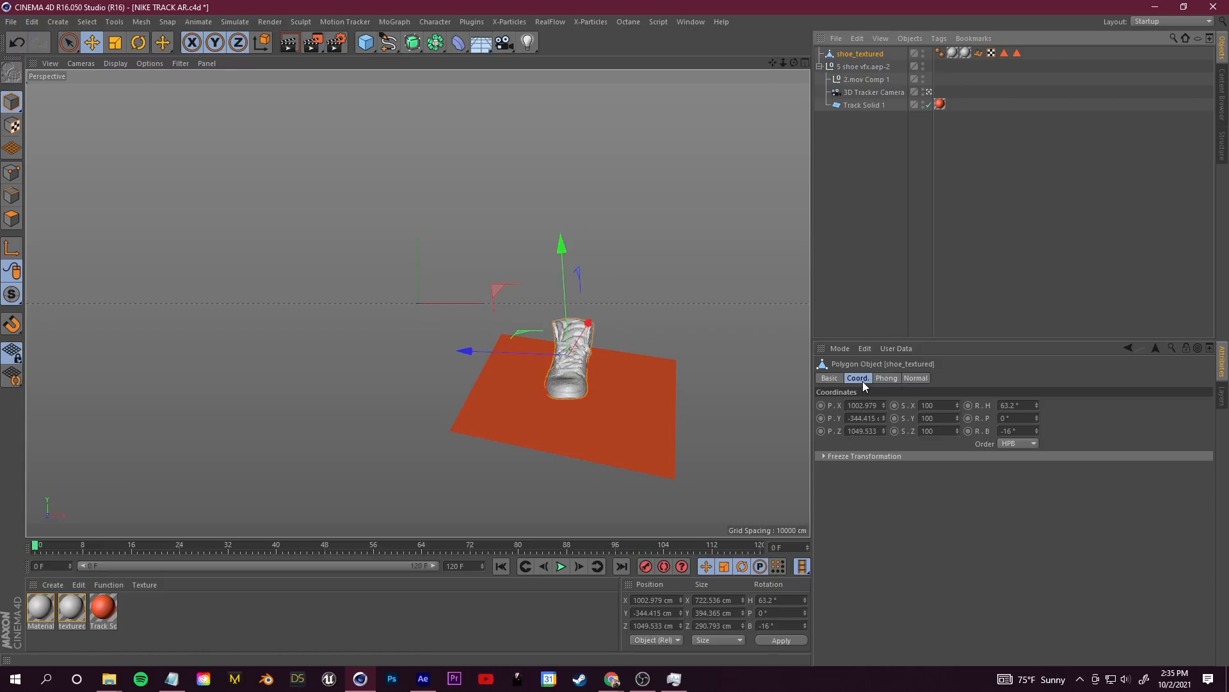
click(927, 404)
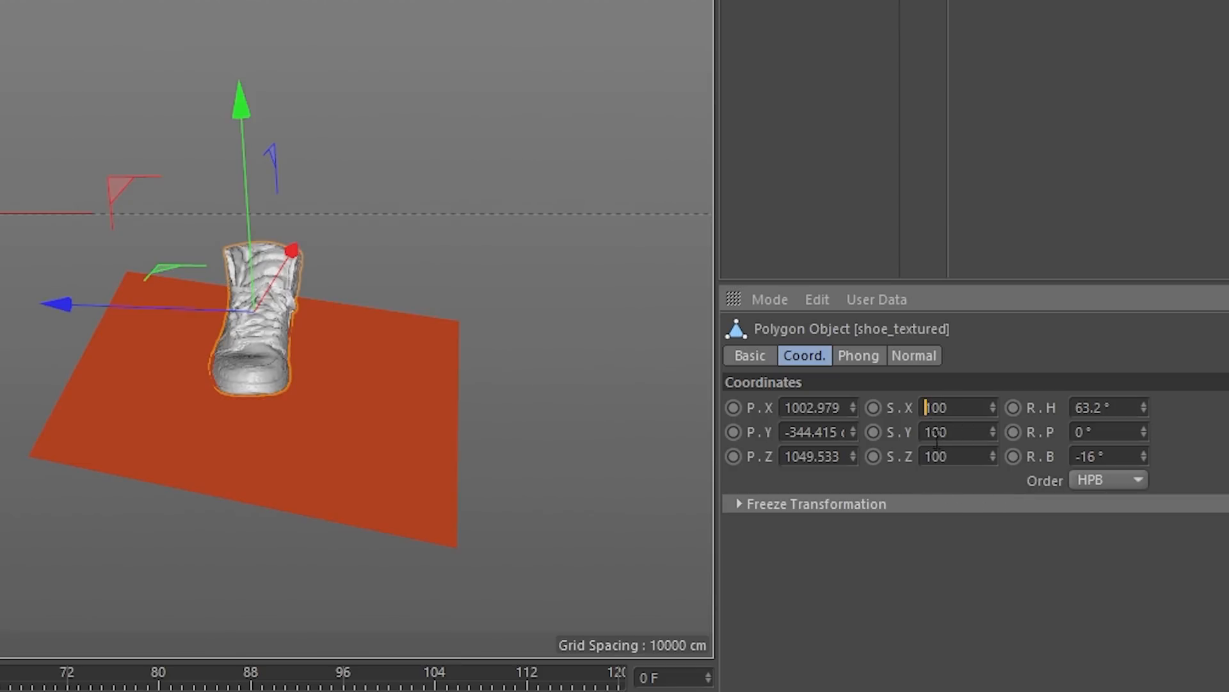
text(-)
key(Tab)
text(-100)
key(Tab)
text(-100)
key(Return)
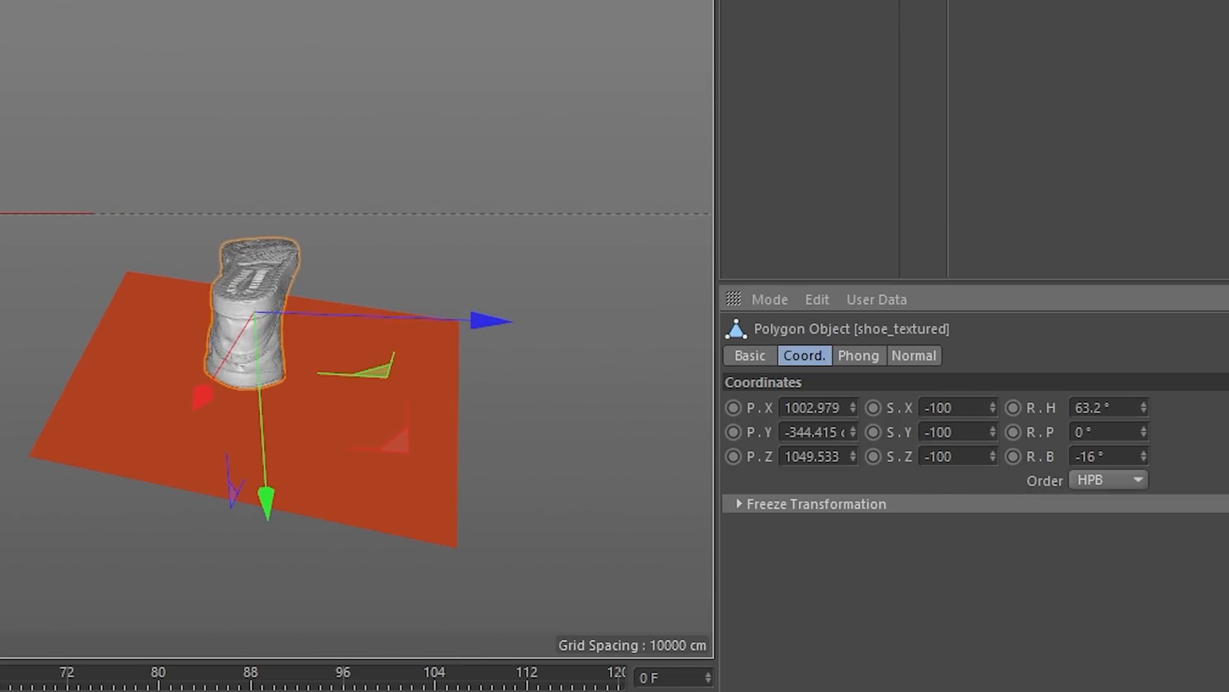
Step: Rotate the shoe upright on the track solid, to a bank of about 161°, and save the project
click(138, 43)
drag(552, 351, 794, 136)
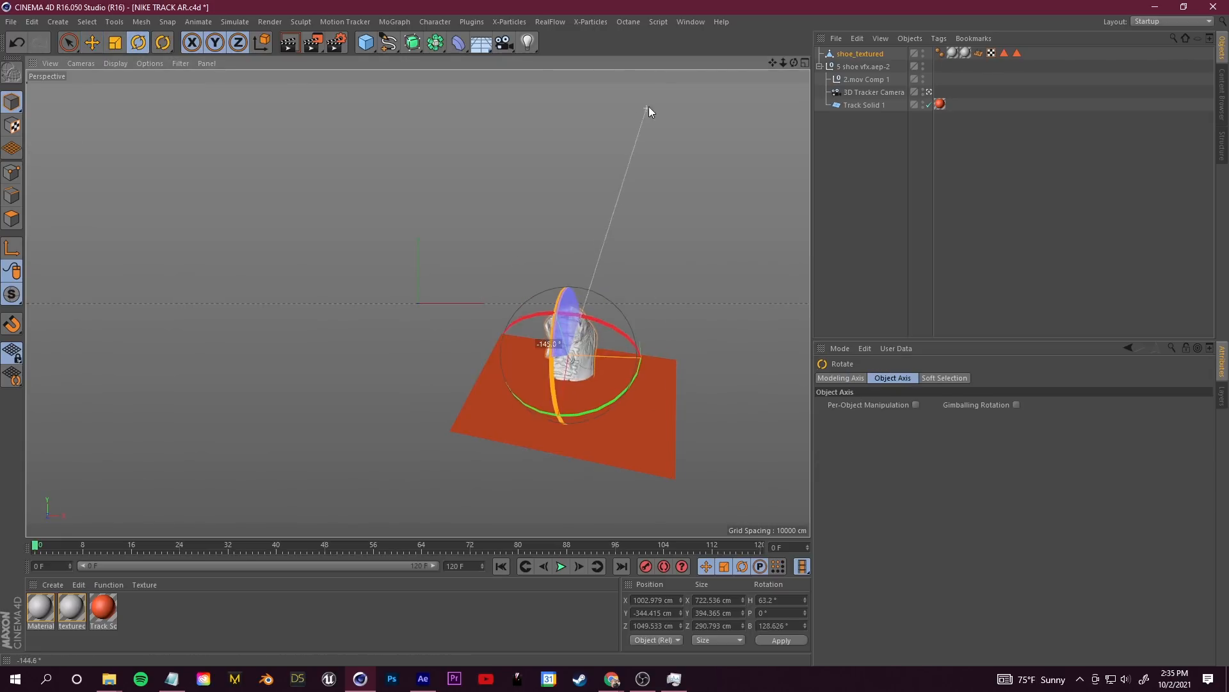
click(91, 43)
click(11, 23)
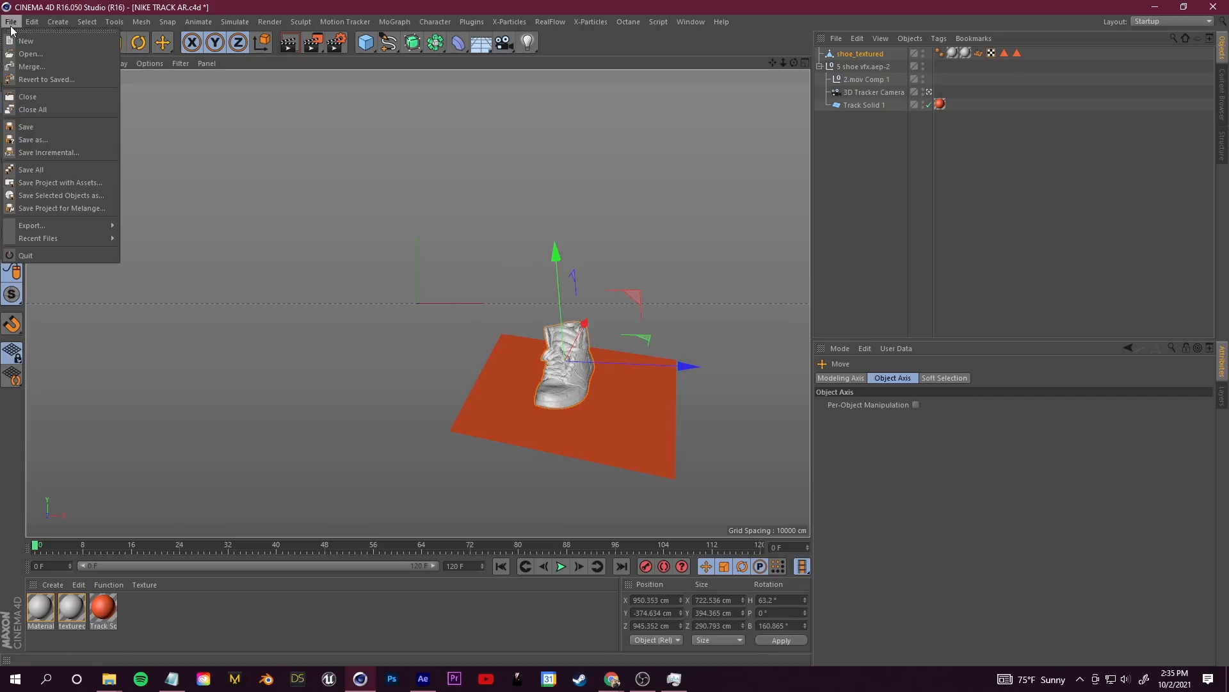
click(44, 126)
Step: Switch to After Effects and scrub the composition to check how the updated shoe follows the camera track
click(422, 678)
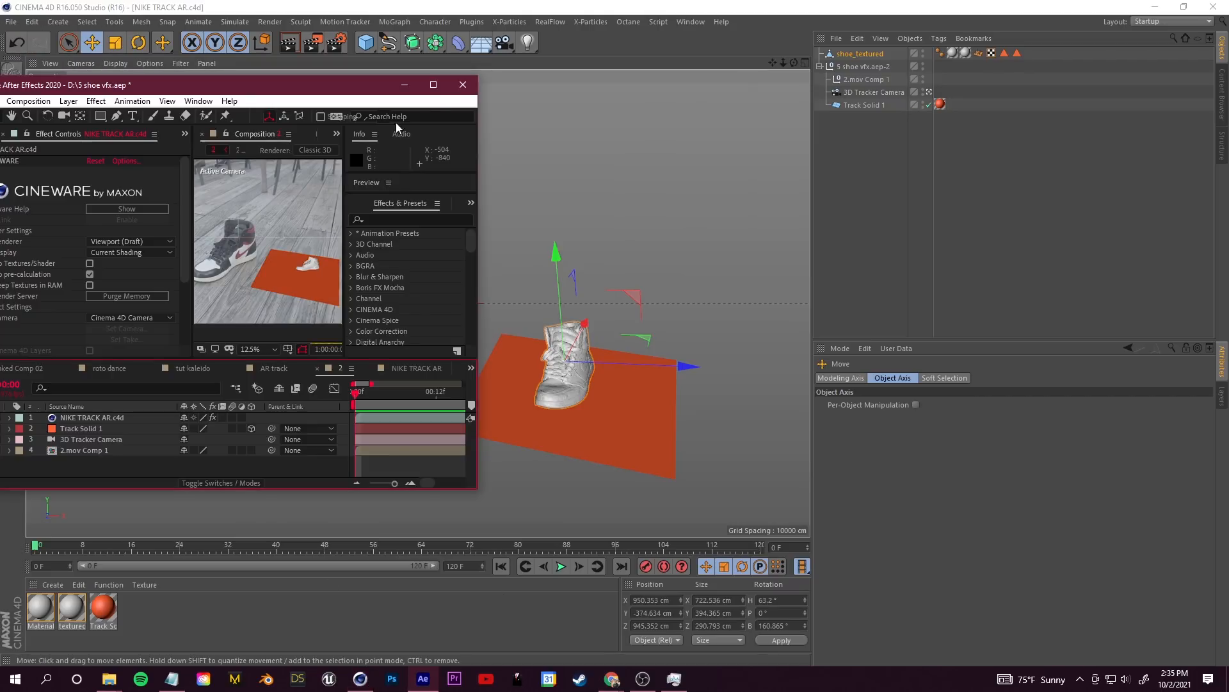
click(433, 85)
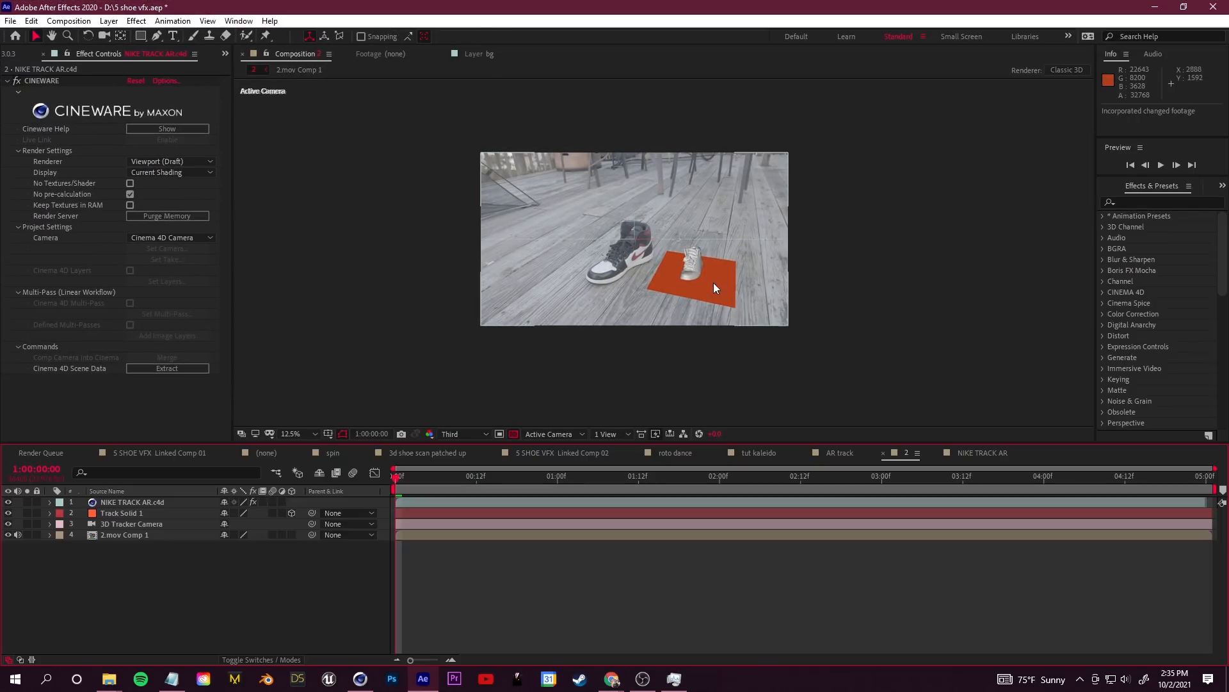
click(653, 490)
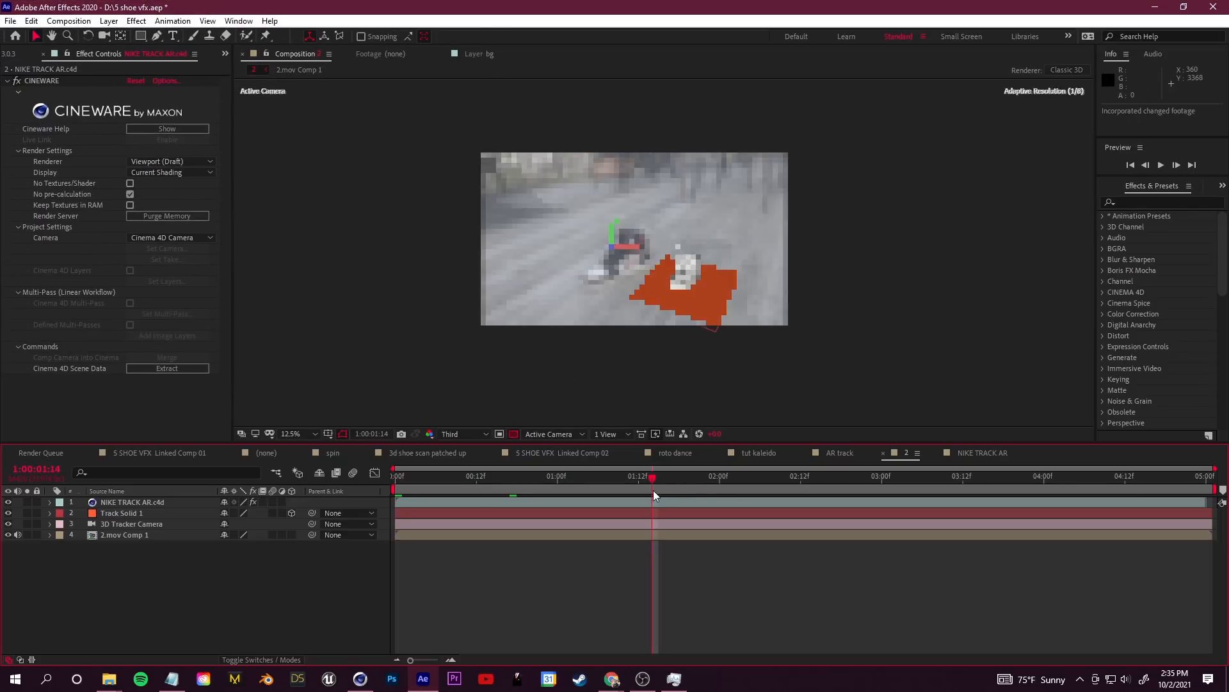
drag(587, 479, 383, 458)
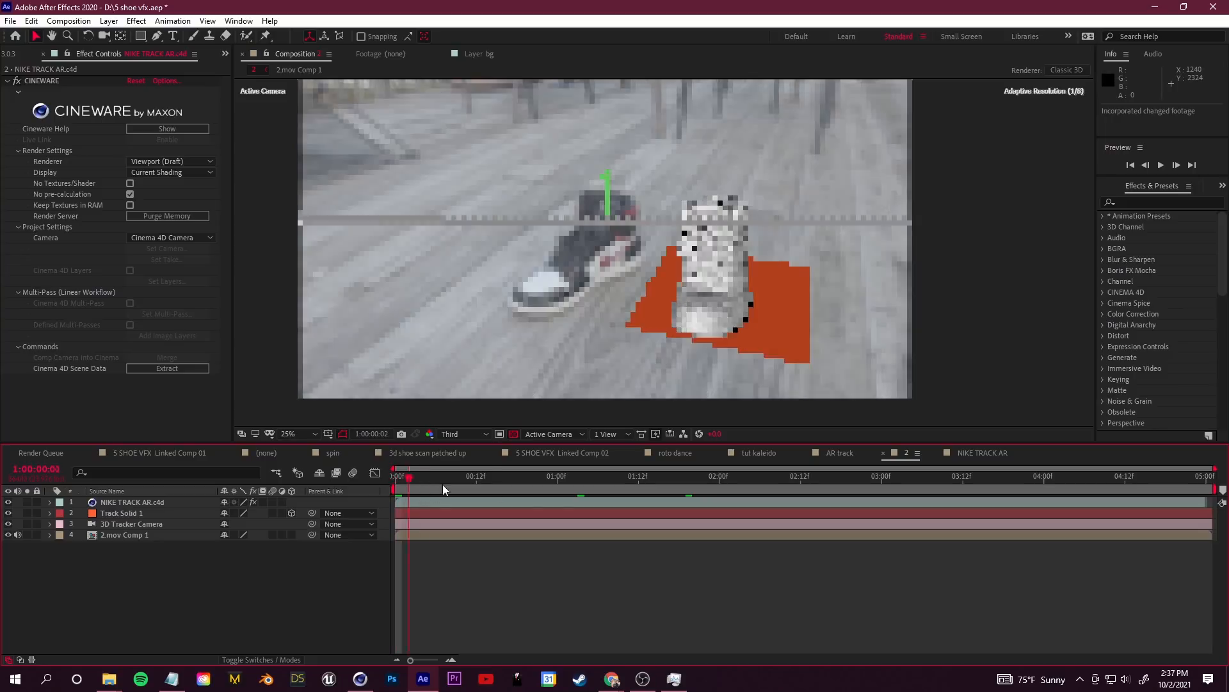
click(639, 479)
key(Home)
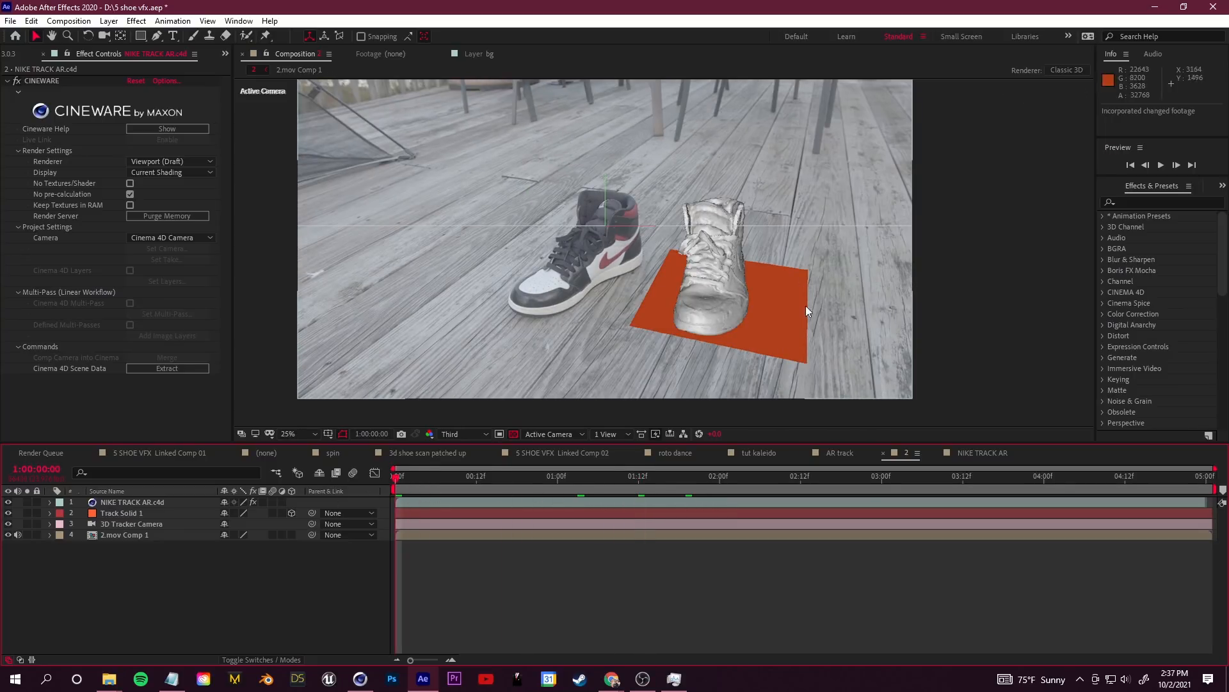
Step: Hide the Track Solid 1 layer in composition 2 and save the After Effects project
click(119, 524)
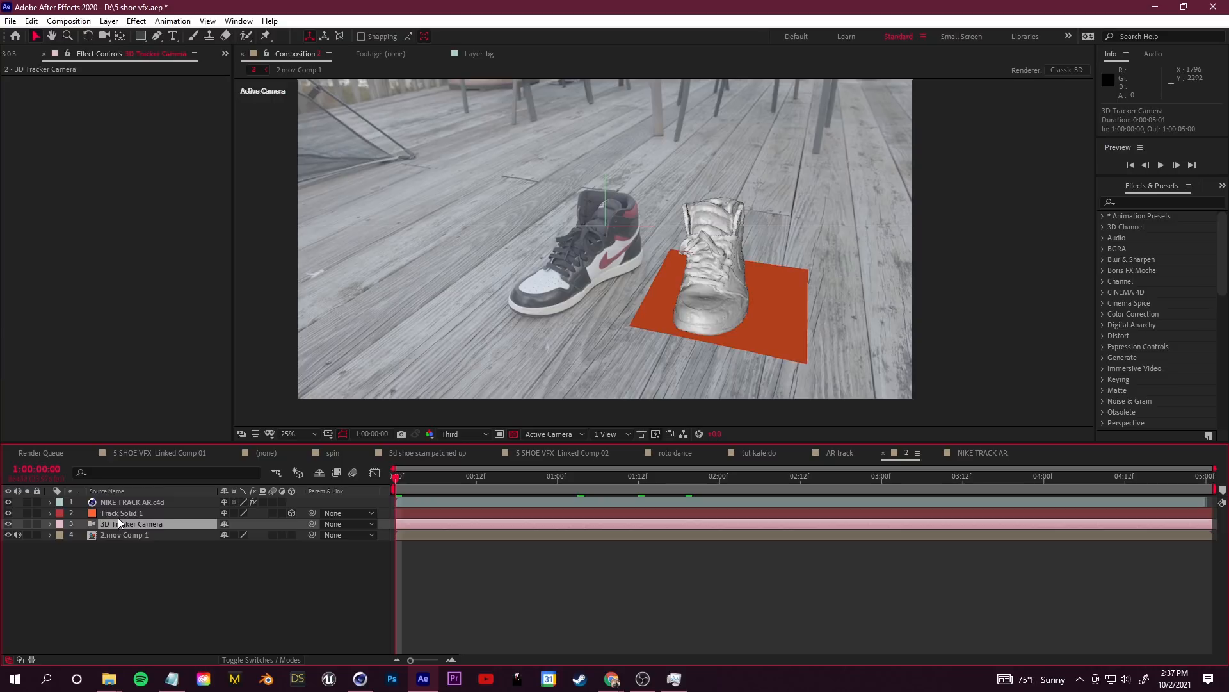
click(115, 513)
click(8, 513)
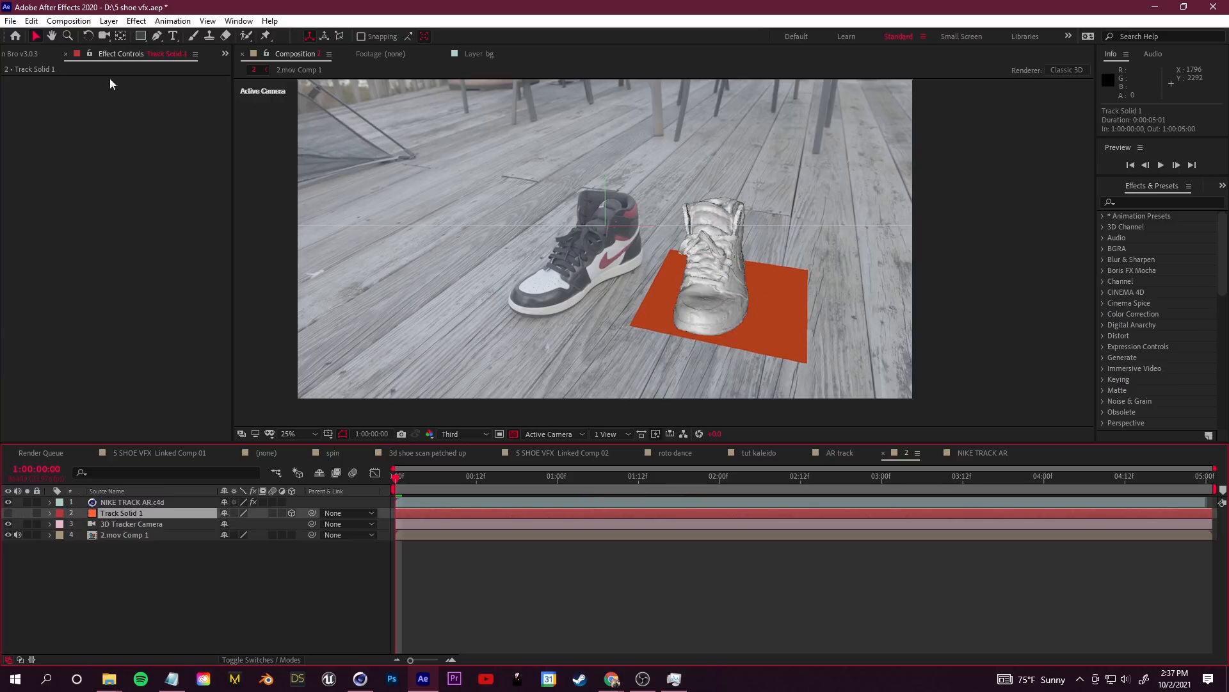
click(10, 21)
click(64, 168)
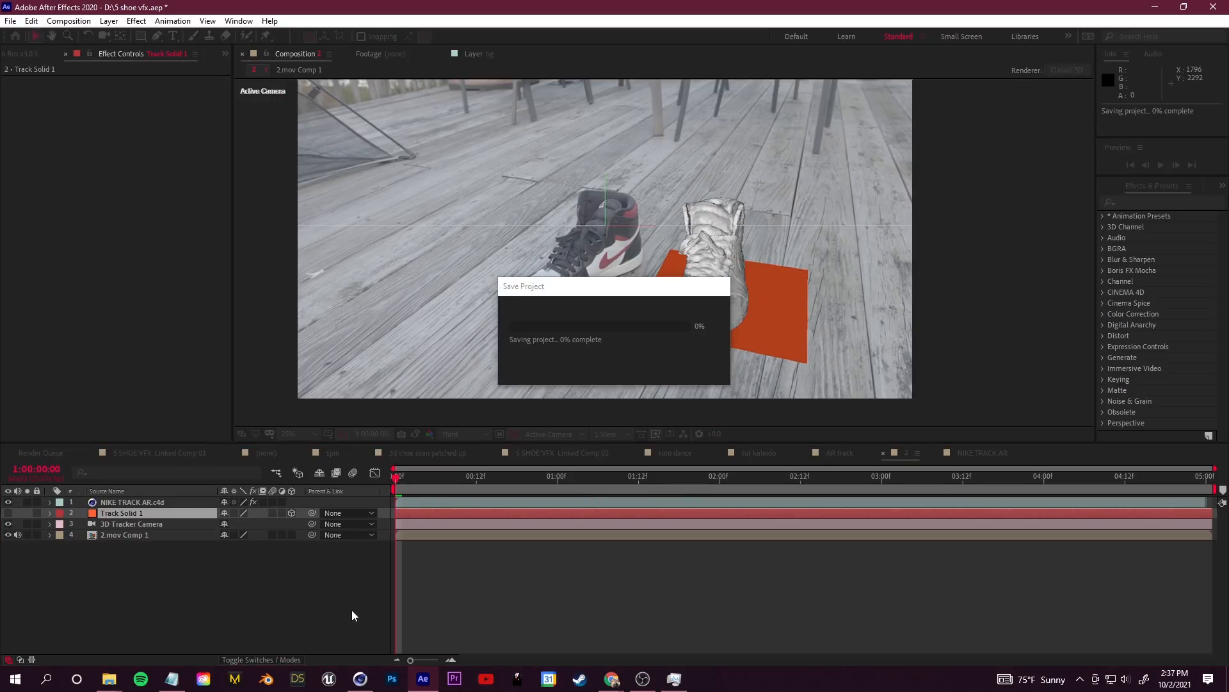
Step: Switch to Cinema 4D, disable the Track Solid 1 plane object and save the project
click(360, 680)
click(871, 106)
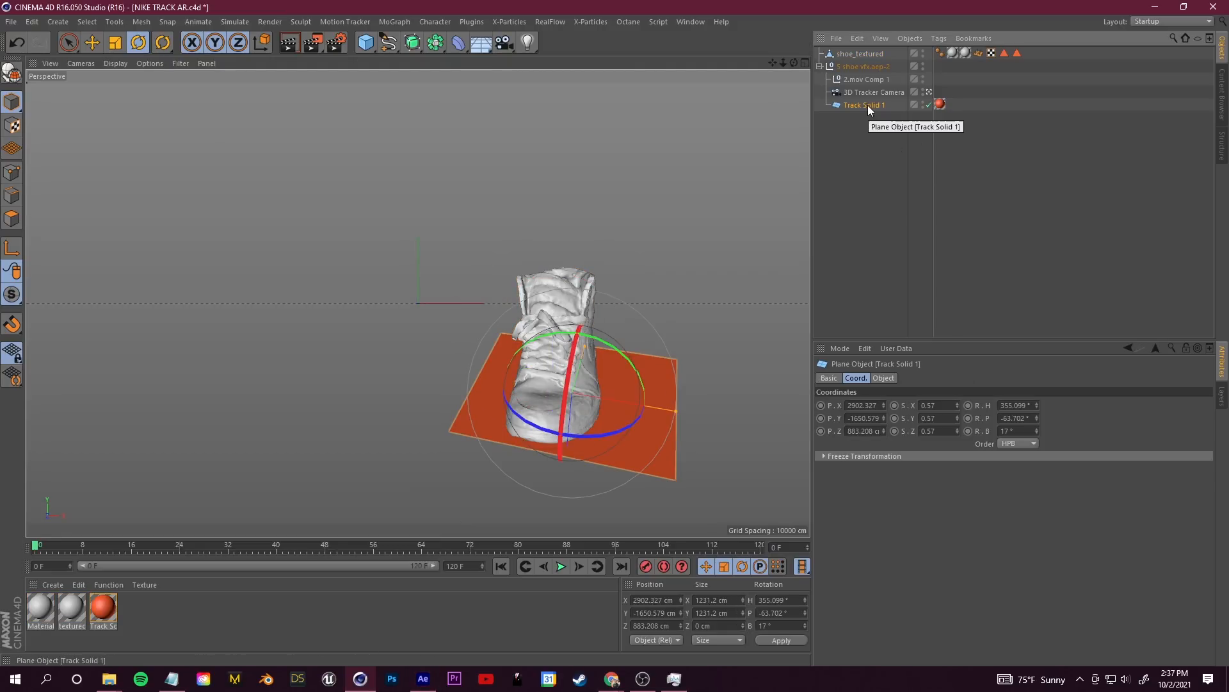
click(928, 104)
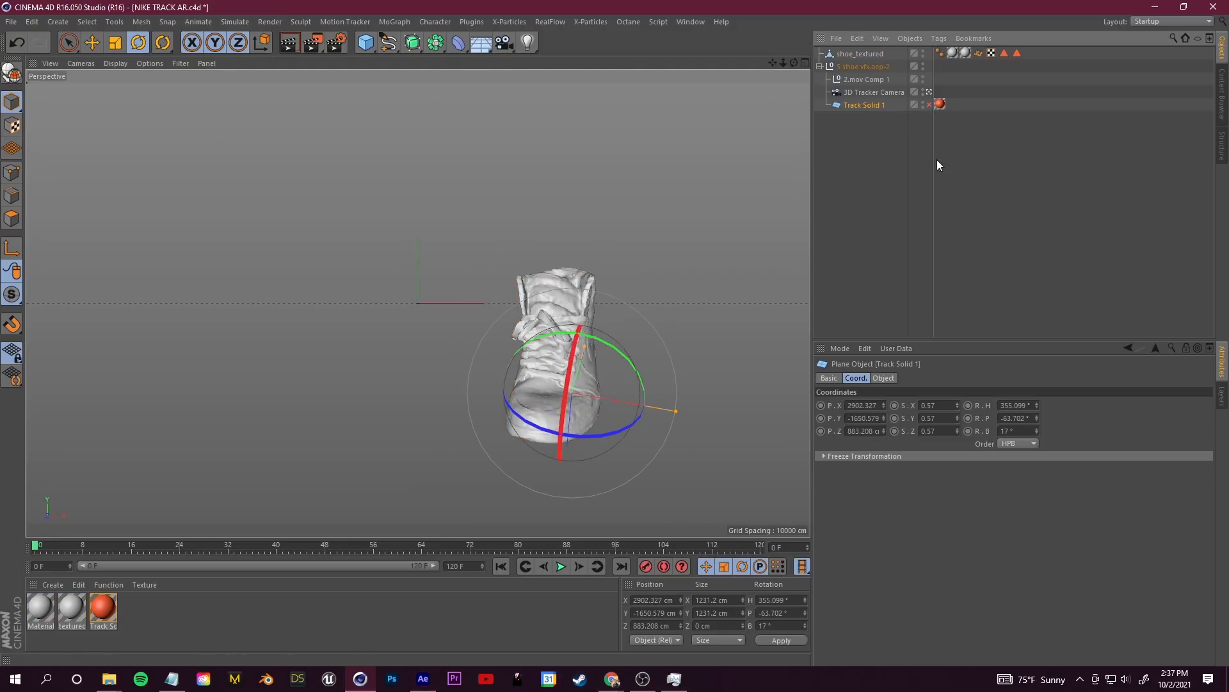
click(11, 21)
click(40, 129)
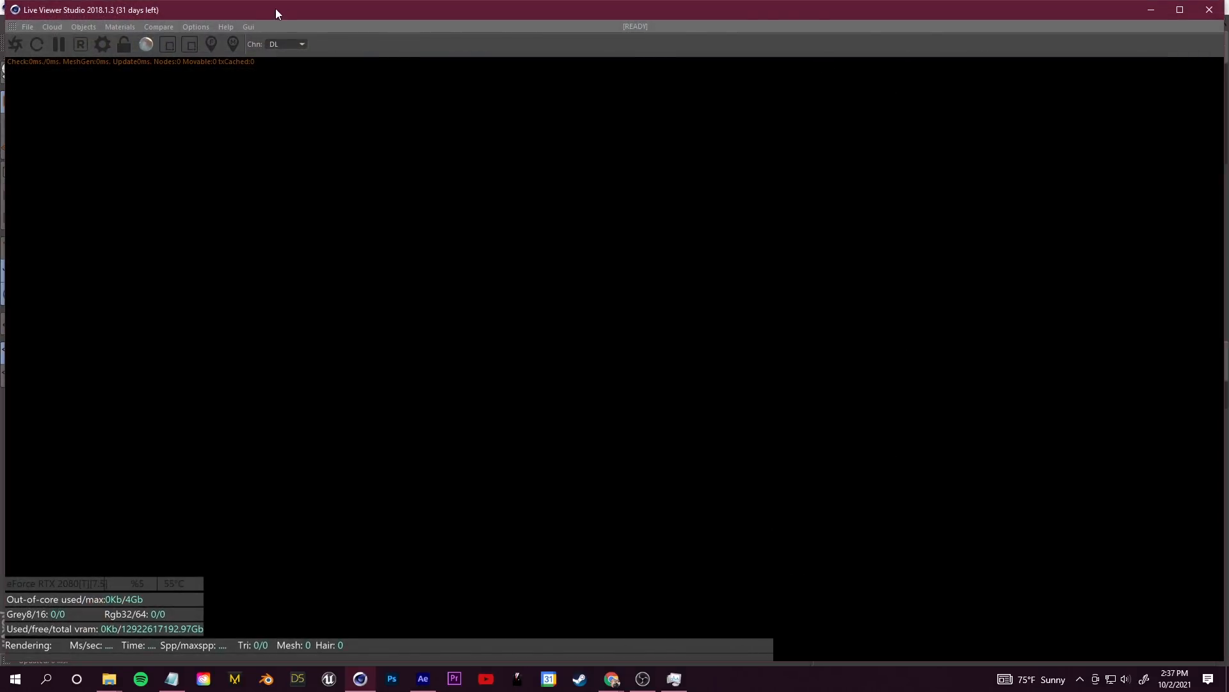
Step: Dock the Octane Live Viewer beside the perspective viewport and start rendering the scene
drag(275, 9, 490, 313)
drag(227, 330, 805, 146)
click(431, 92)
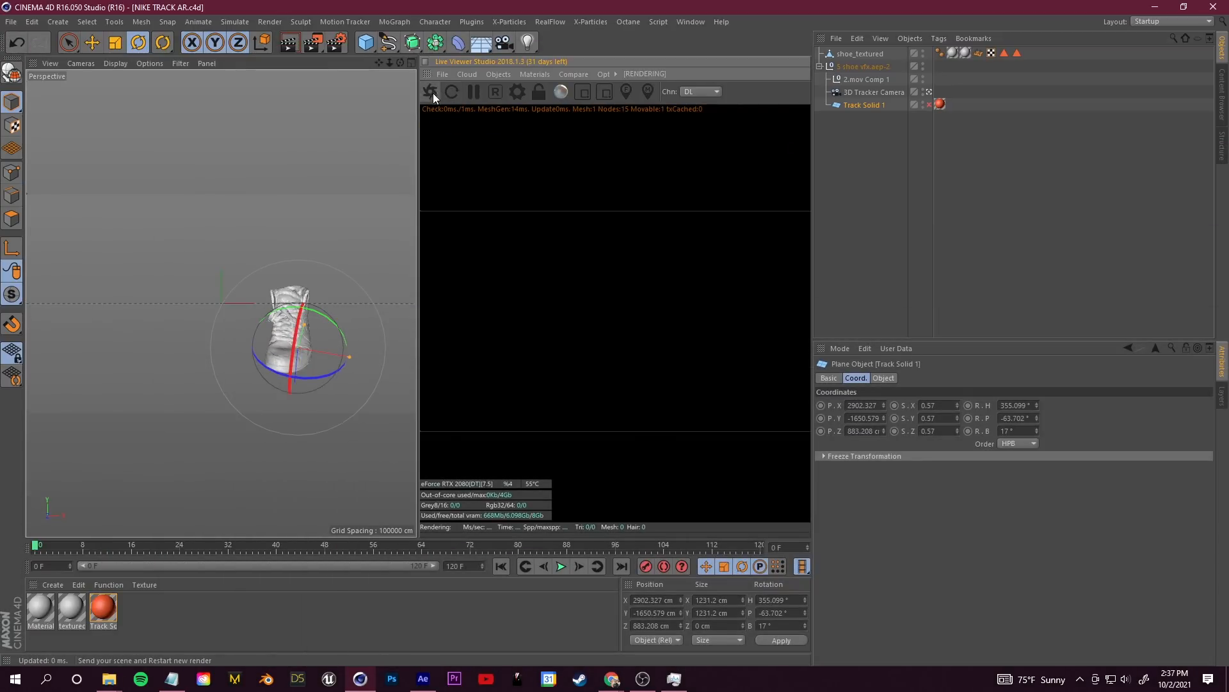
Step: Create a new Octane Material and apply it to the shoe
click(53, 584)
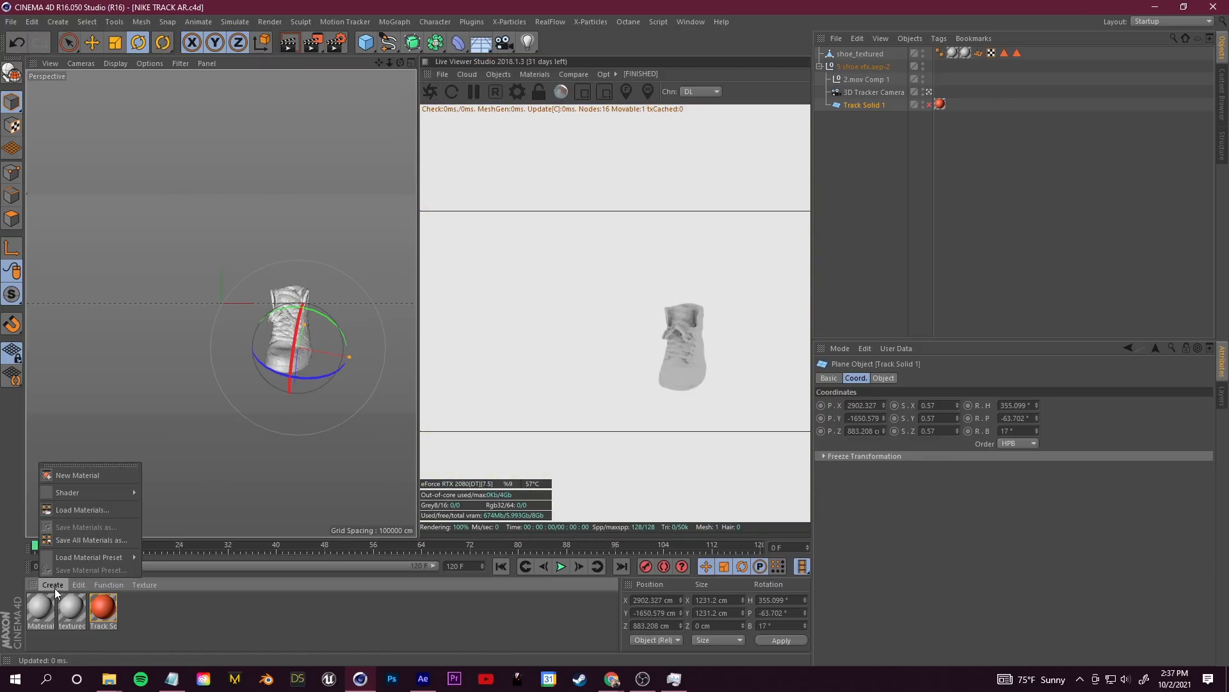
mouse_move(91, 493)
mouse_move(200, 461)
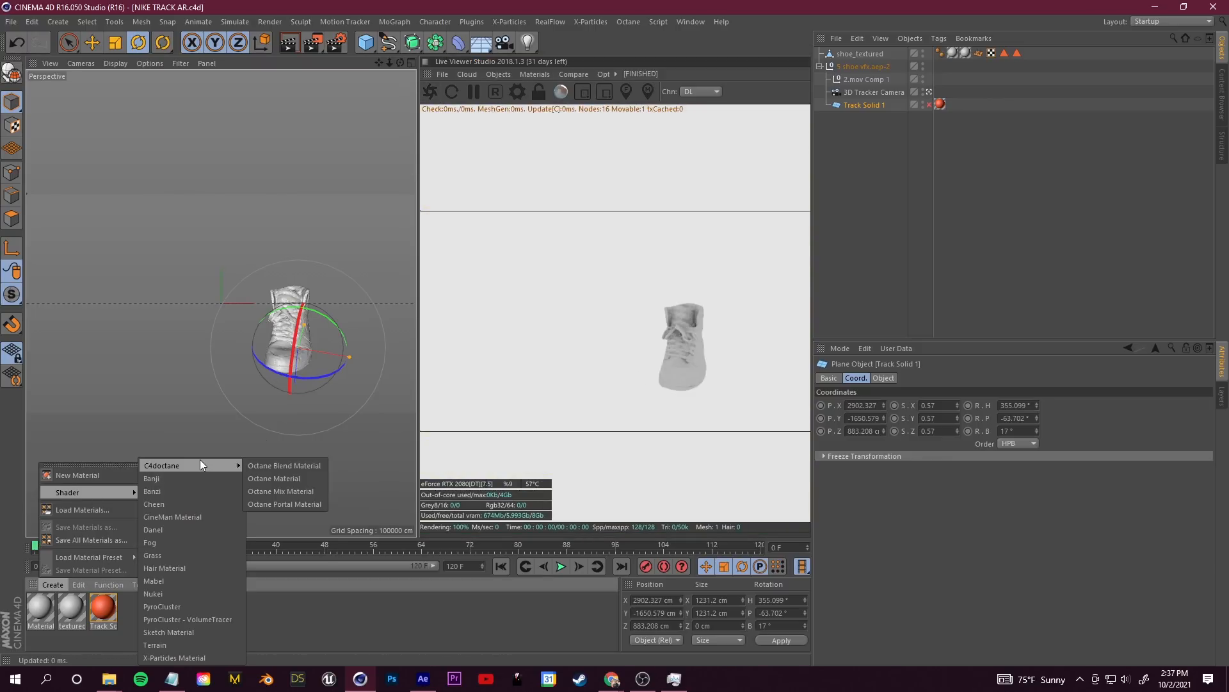
click(299, 480)
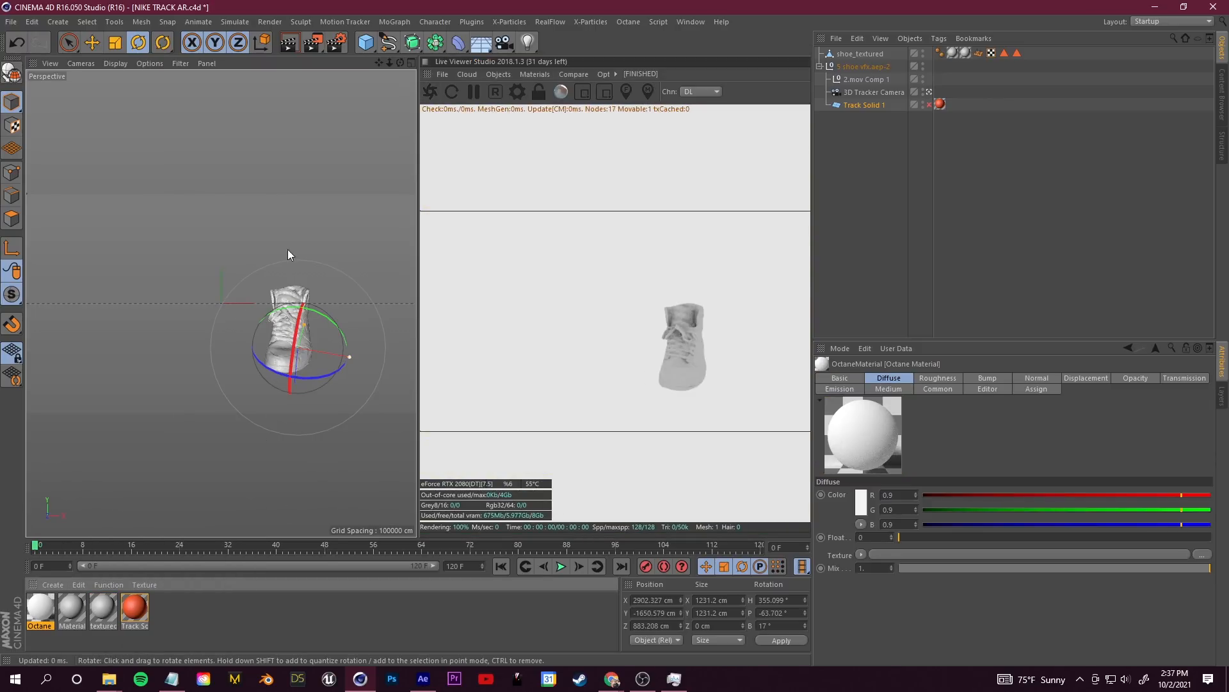
drag(40, 608, 285, 338)
Step: Give the Octane material's Diffuse channel an ImageTexture using the color correct albedo image from the Sep29,5-38PM-poly folder
double_click(39, 607)
drag(283, 105, 273, 104)
click(274, 209)
mouse_move(332, 443)
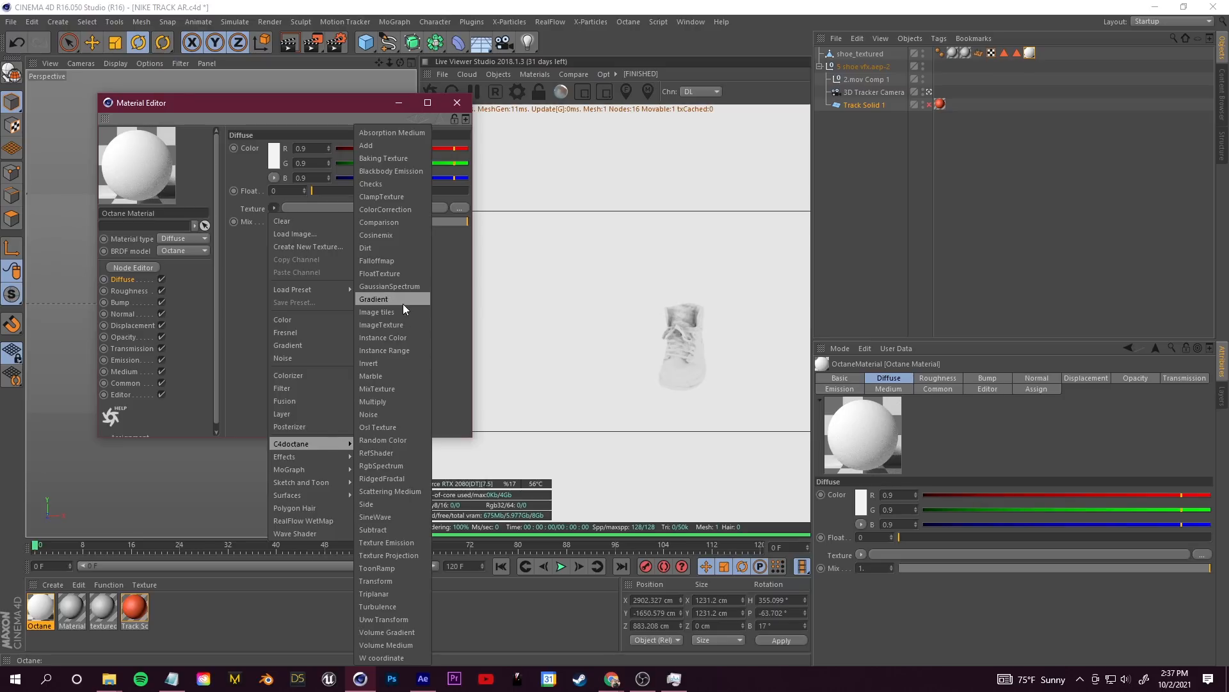
click(396, 324)
click(356, 208)
click(444, 234)
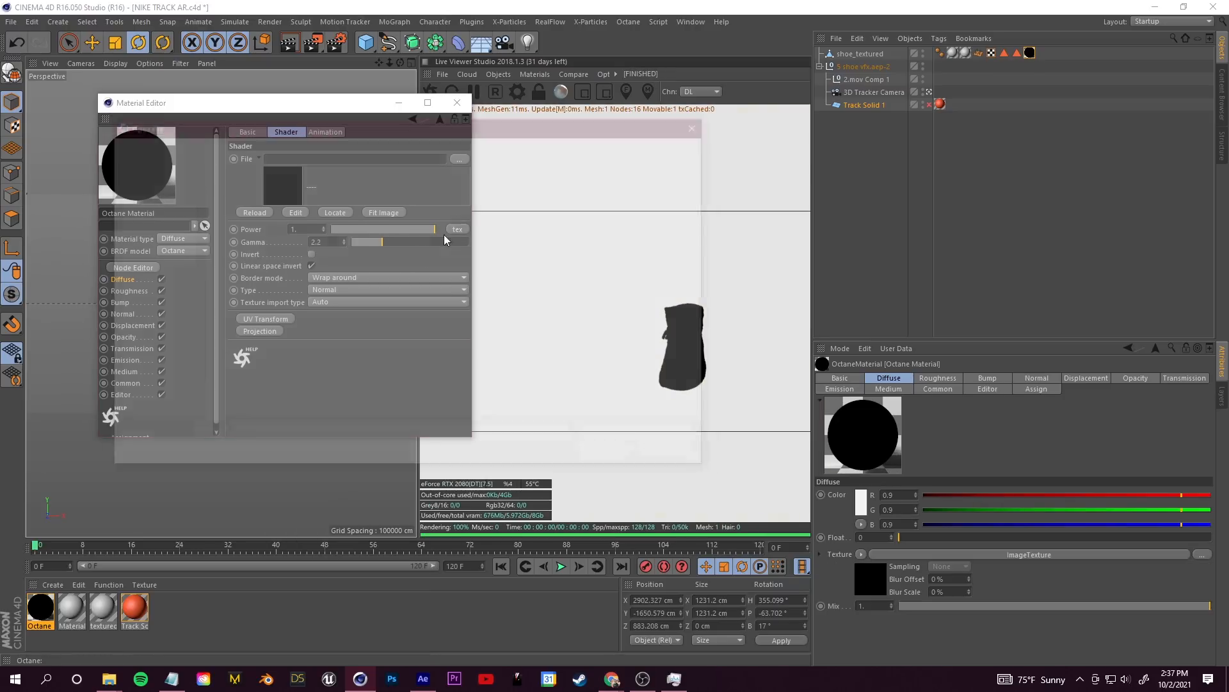
double_click(315, 224)
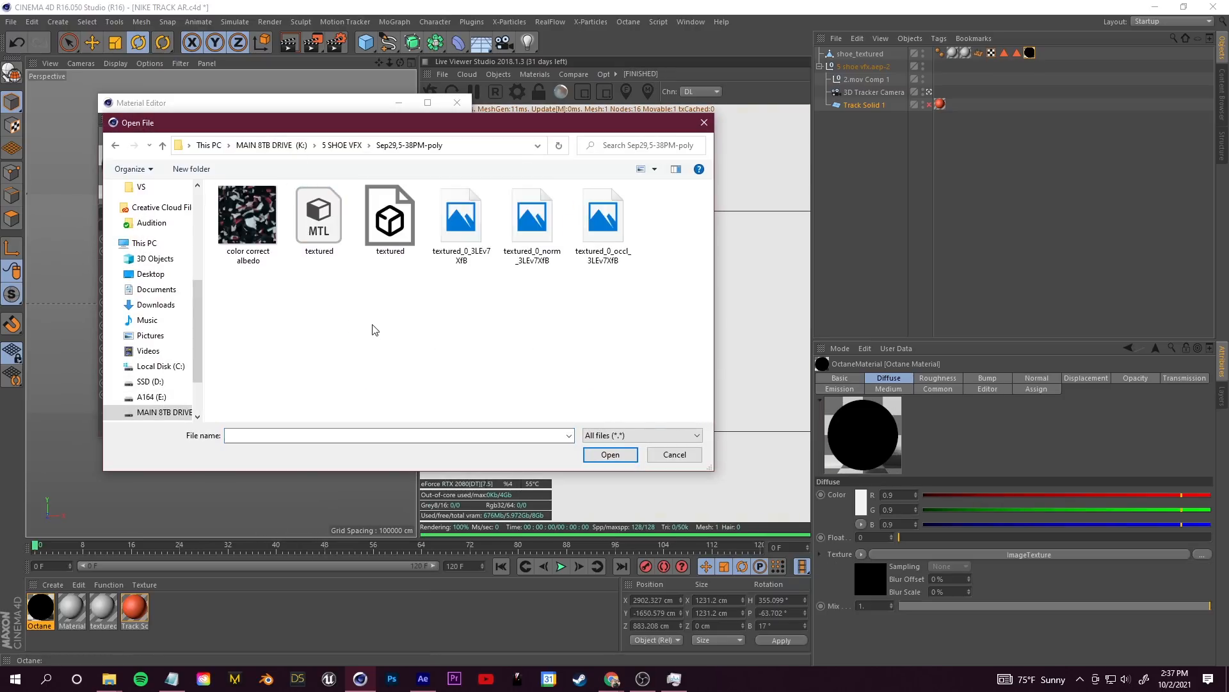
double_click(253, 205)
Step: Give the Octane material's Normal channel an ImageTexture using the textured_0_norm_3LEv7XfB image
click(125, 314)
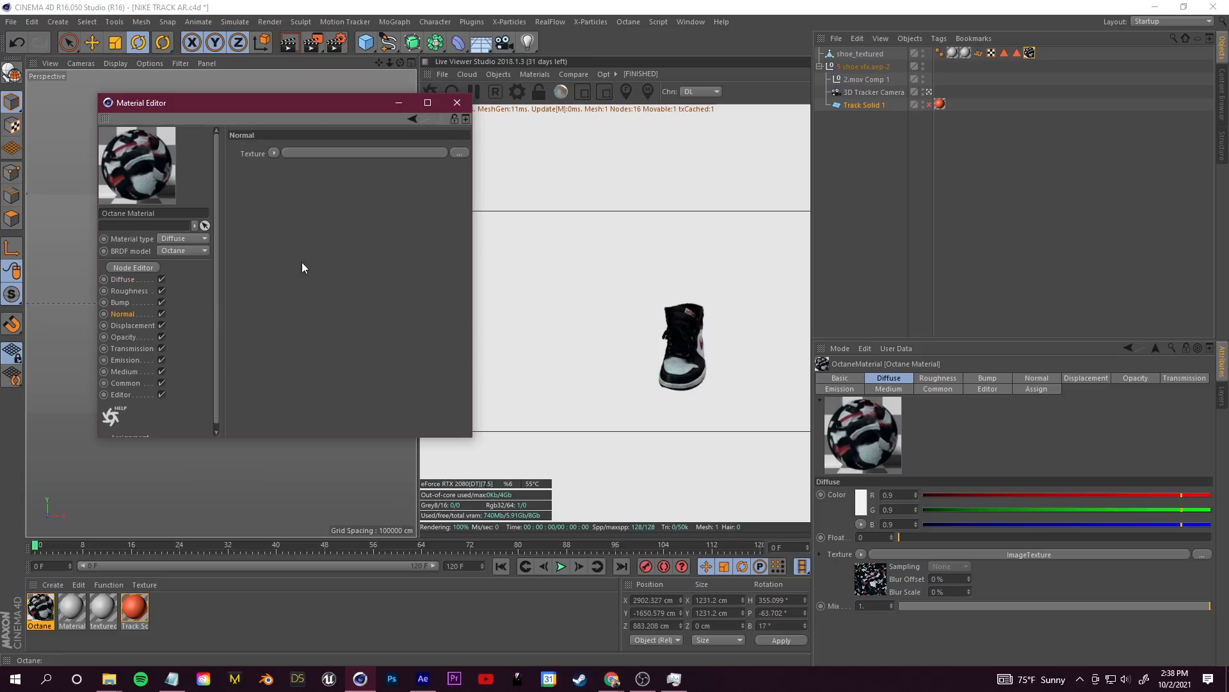
click(274, 153)
mouse_move(317, 406)
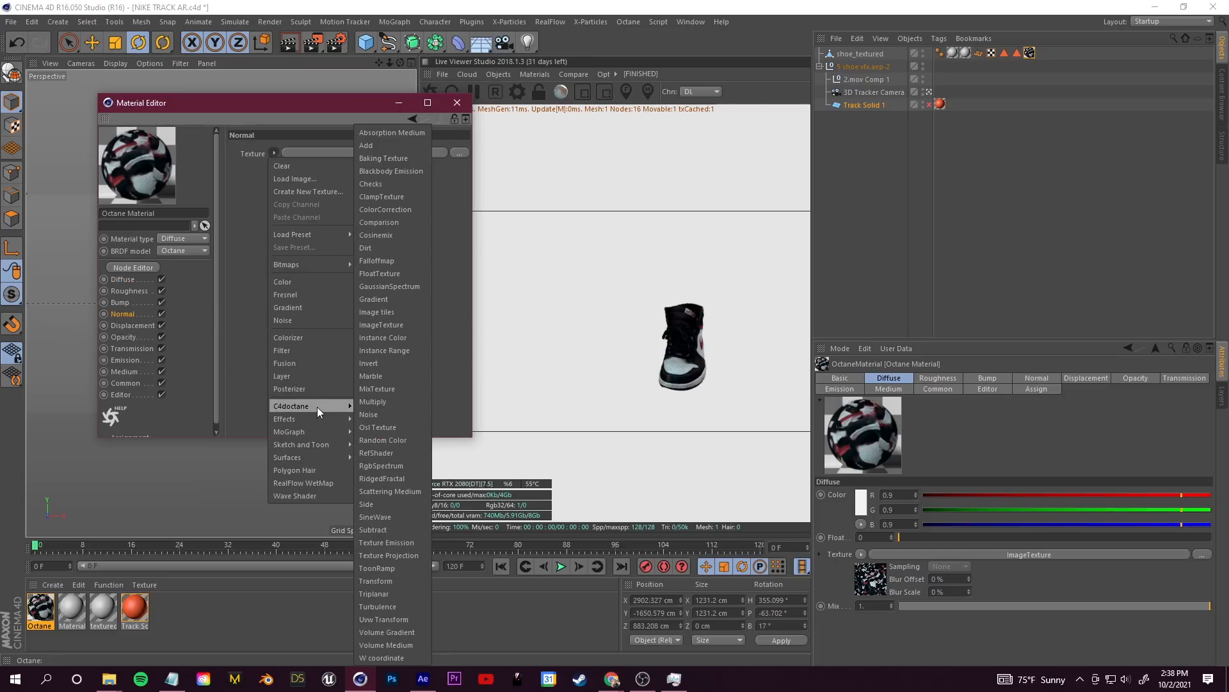
click(393, 345)
click(459, 159)
click(532, 218)
click(619, 456)
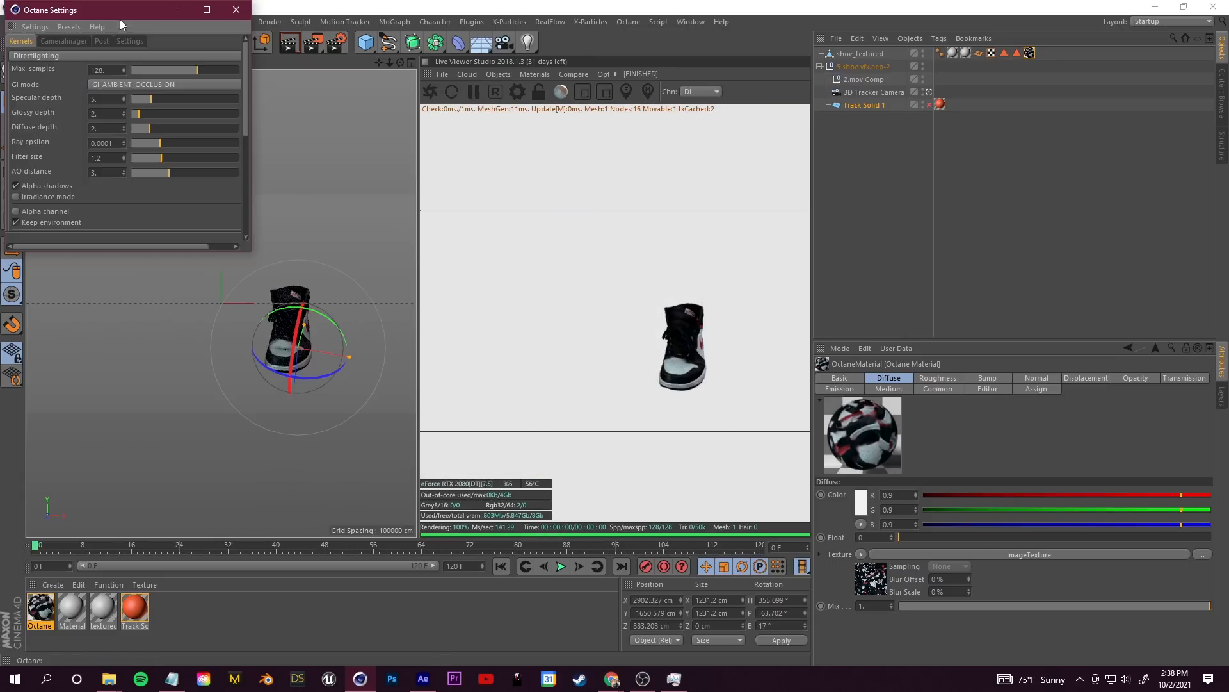
Step: Switch the Octane render kernel to Pathtracing with Max. samples set to 150
drag(106, 14, 351, 122)
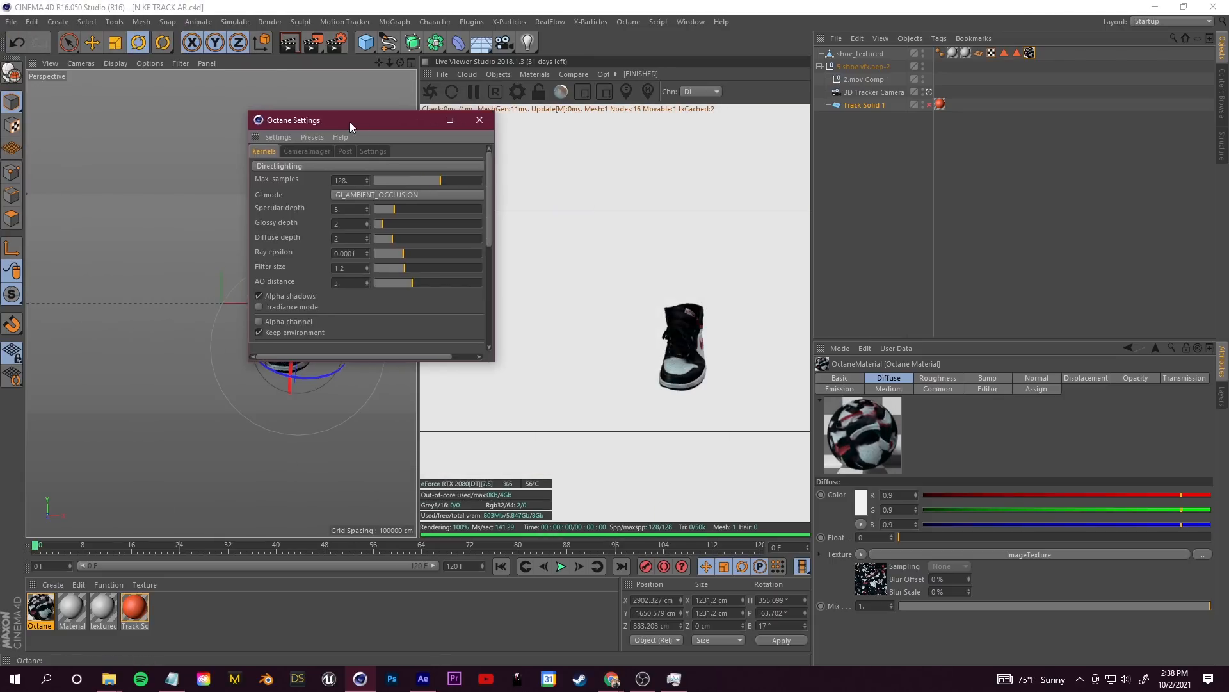
click(321, 166)
click(306, 198)
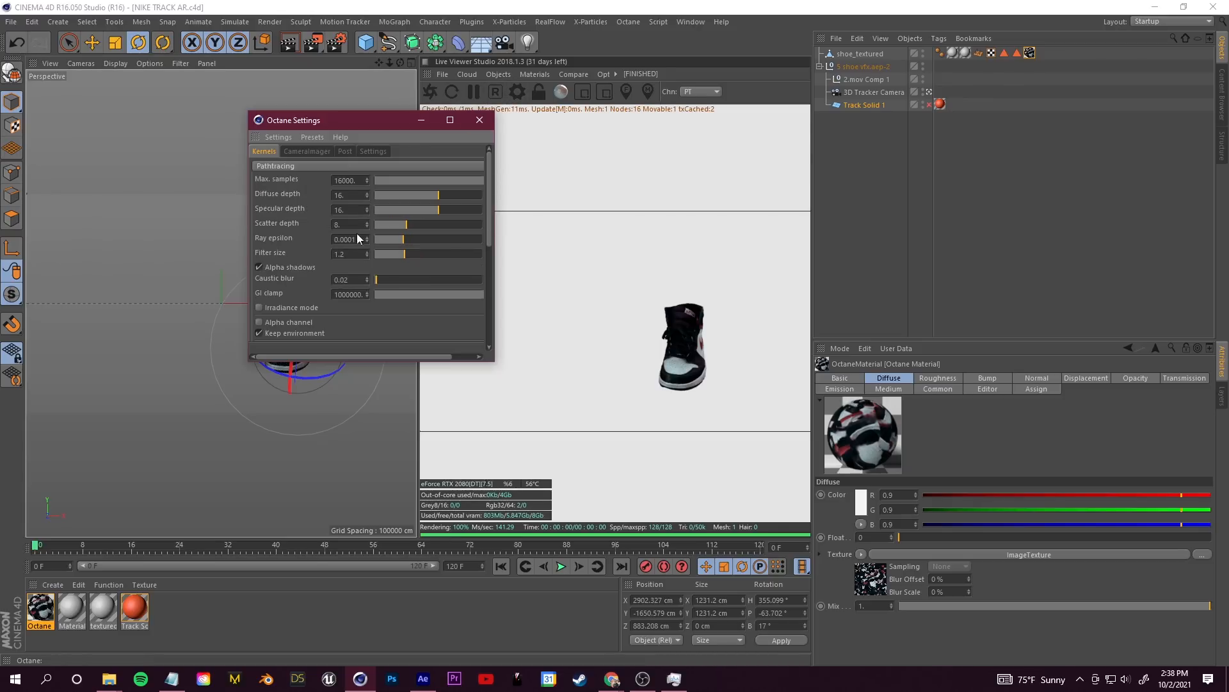
text(150)
key(Return)
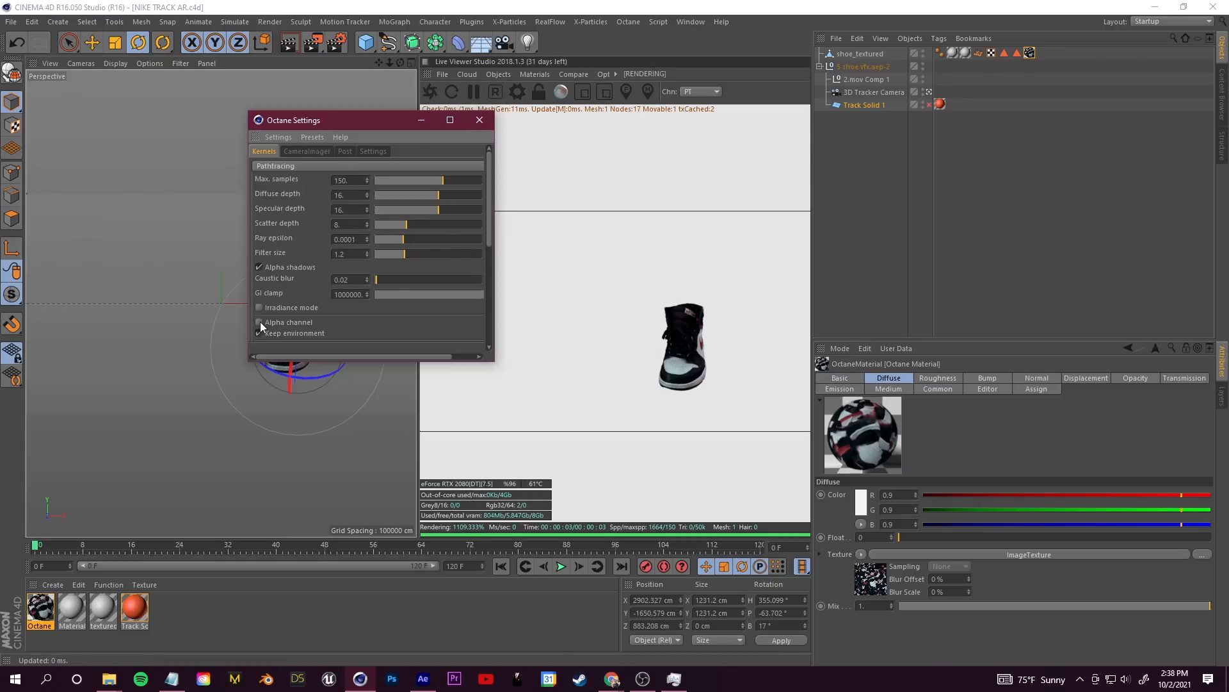
Step: Enable the kernel's Alpha channel, disable Keep environment, and set GI clamp to 8
click(259, 322)
click(262, 333)
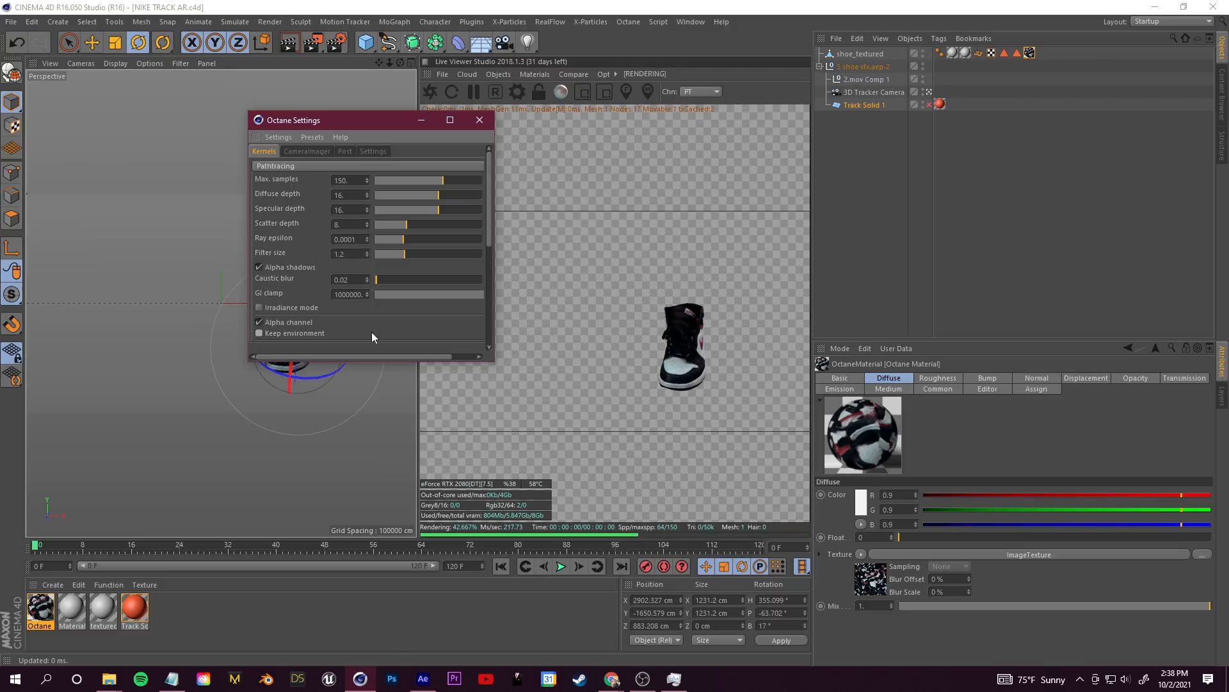
scroll(432, 266, down, 1)
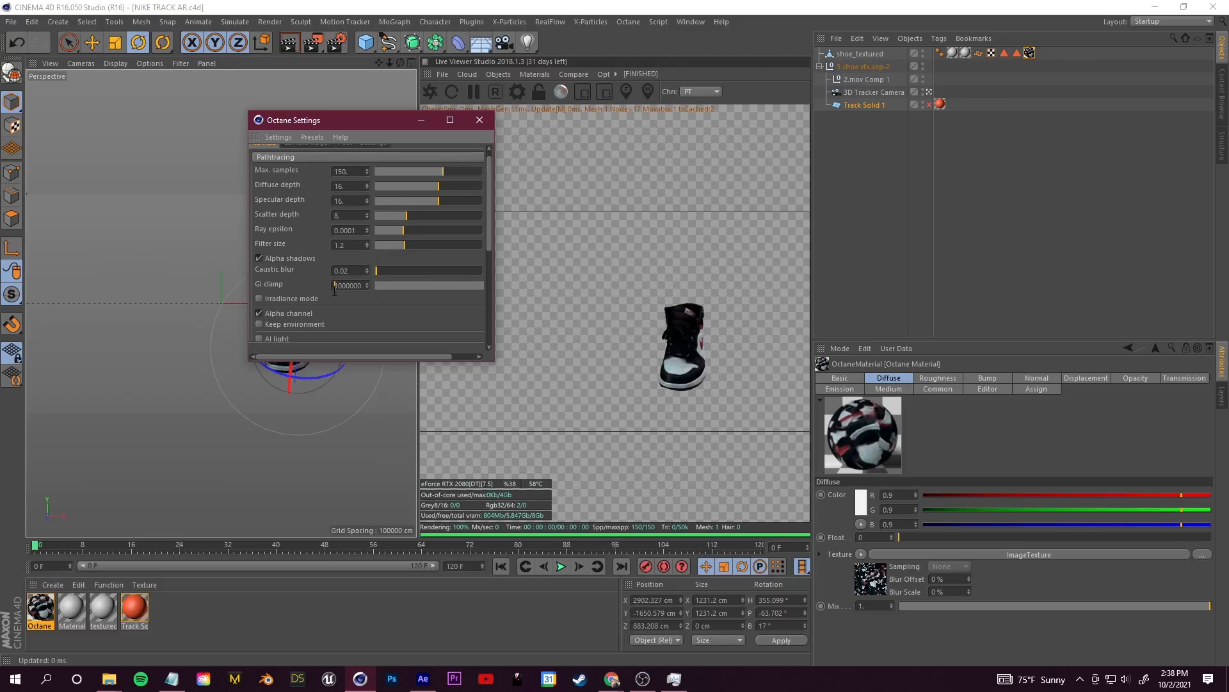
text(8)
key(Return)
scroll(348, 190, up, 1)
click(482, 120)
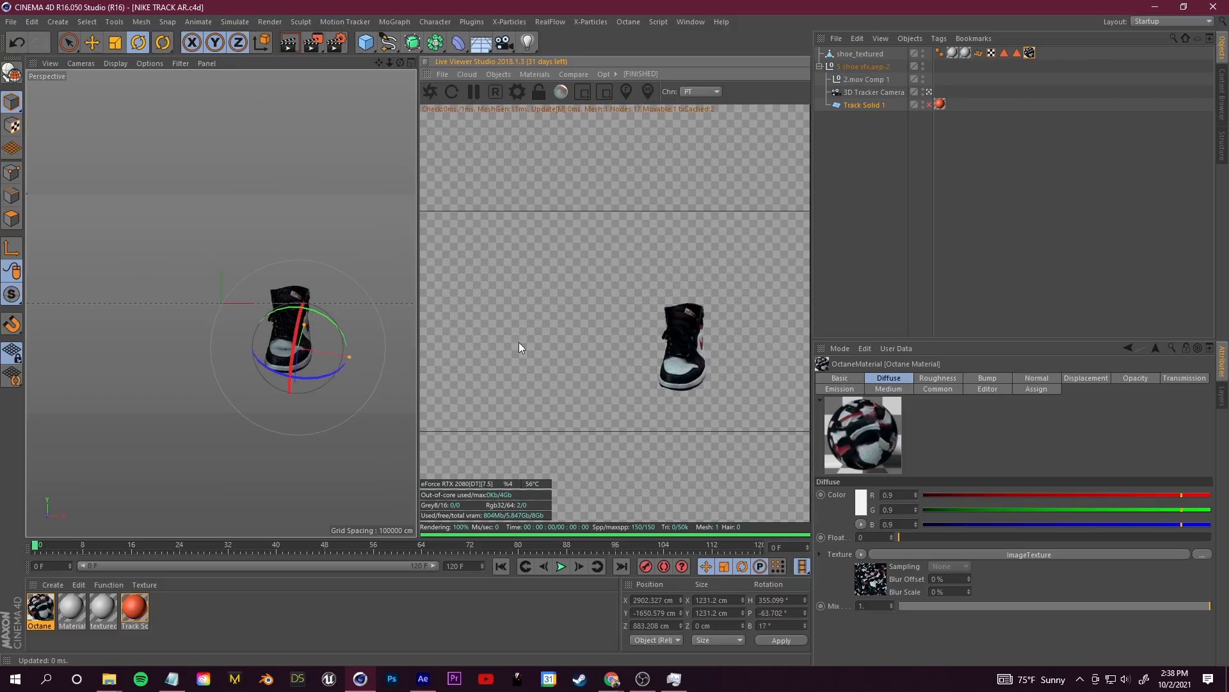
Step: Enable denoising for the camera imager in the Octane render settings
click(517, 96)
click(67, 39)
drag(208, 1, 388, 50)
click(237, 112)
click(197, 125)
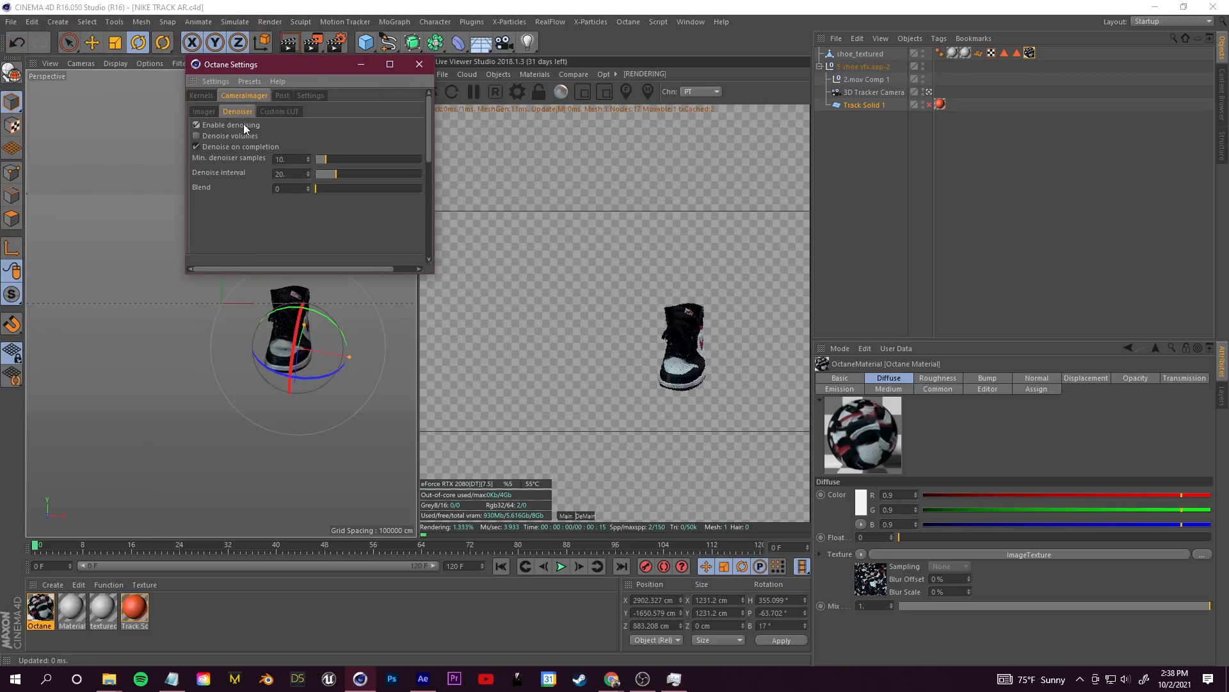
click(419, 64)
Step: Add an Octane Camera tag to the 3D Tracker Camera and enable its Camera Imager
click(874, 94)
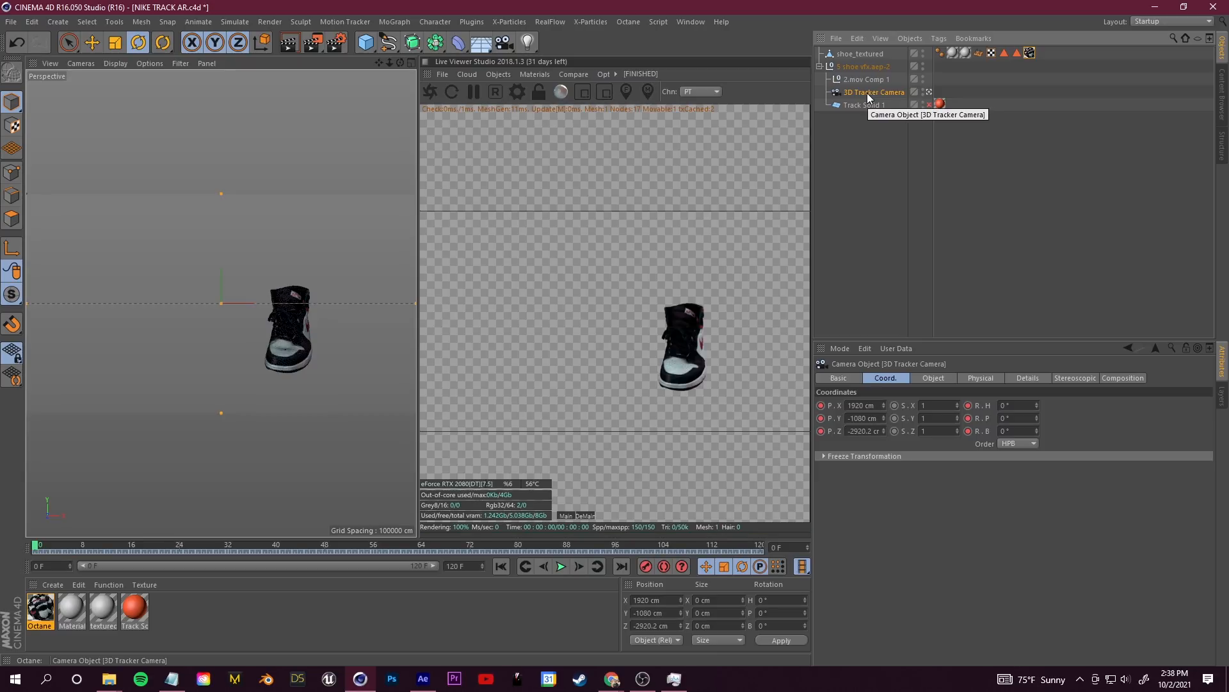
click(939, 38)
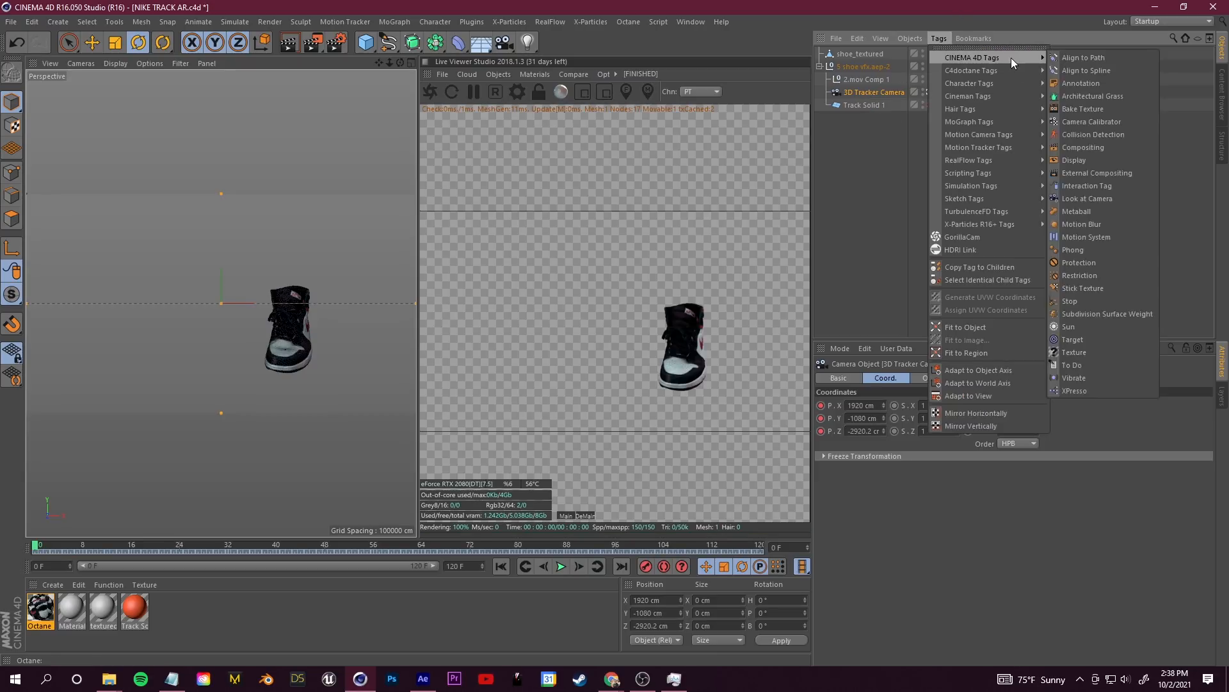
mouse_move(1010, 76)
click(1085, 122)
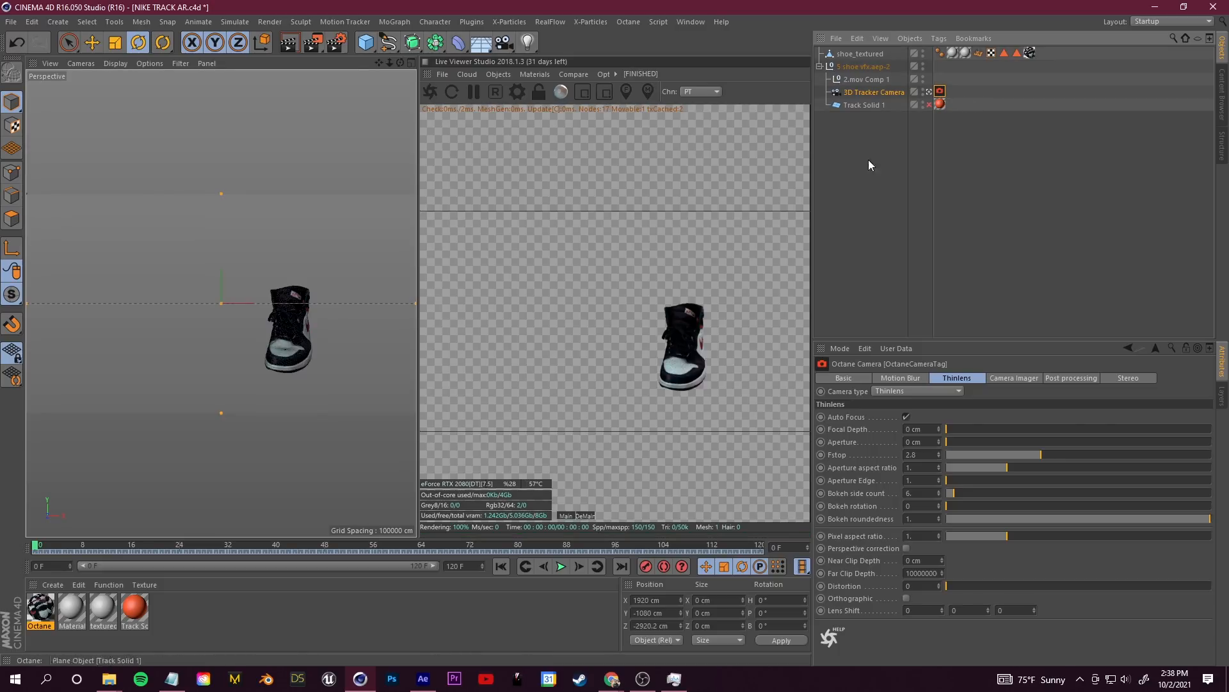
click(1015, 378)
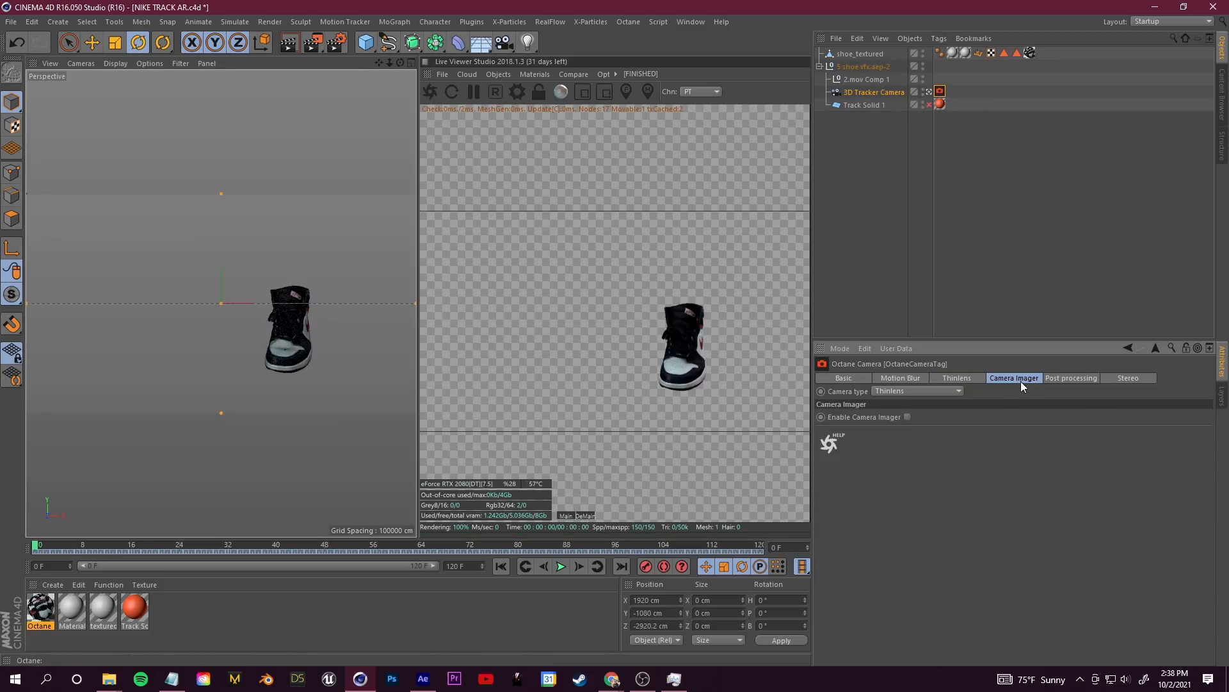
click(908, 418)
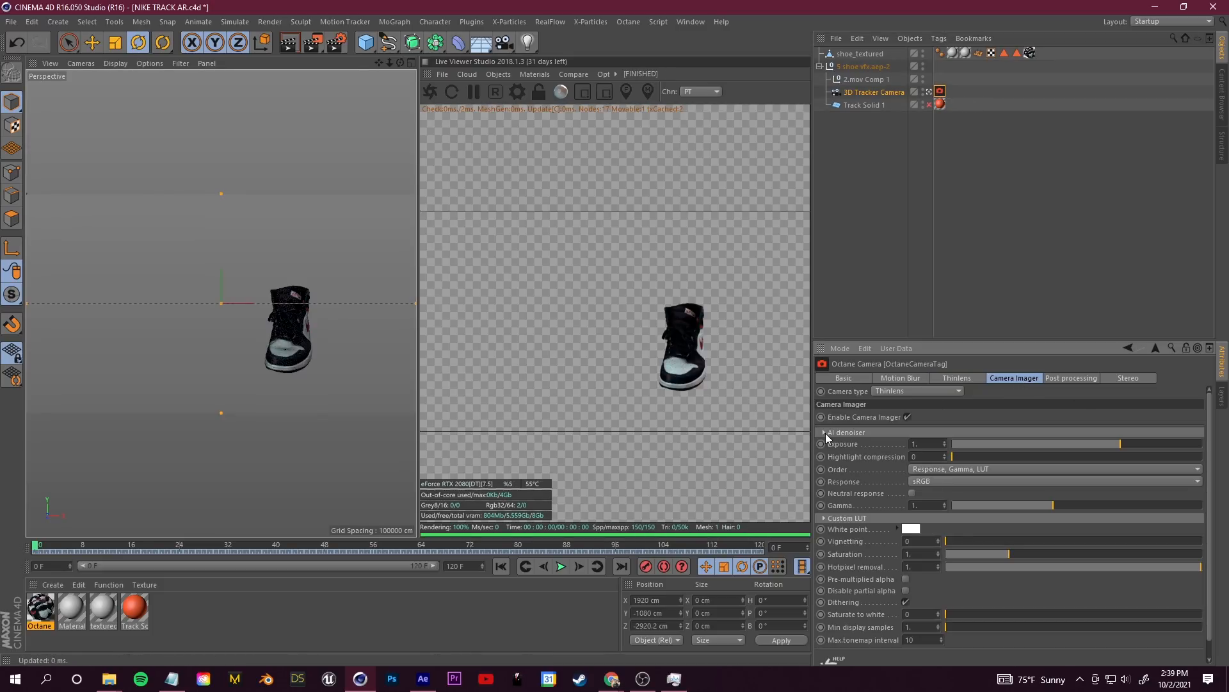
Step: Set the render to use Octane Renderer with an alpha channel, saving as shoe in the AR SHOE TRACK folder
key(ctrl+b)
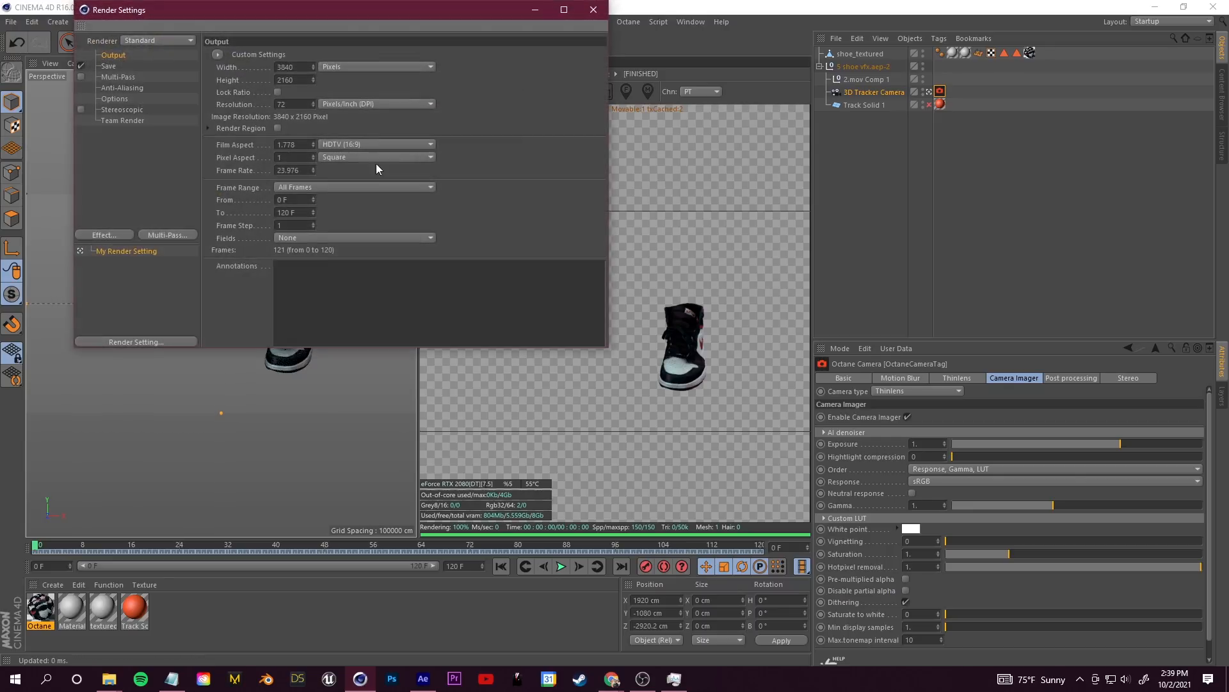
click(145, 40)
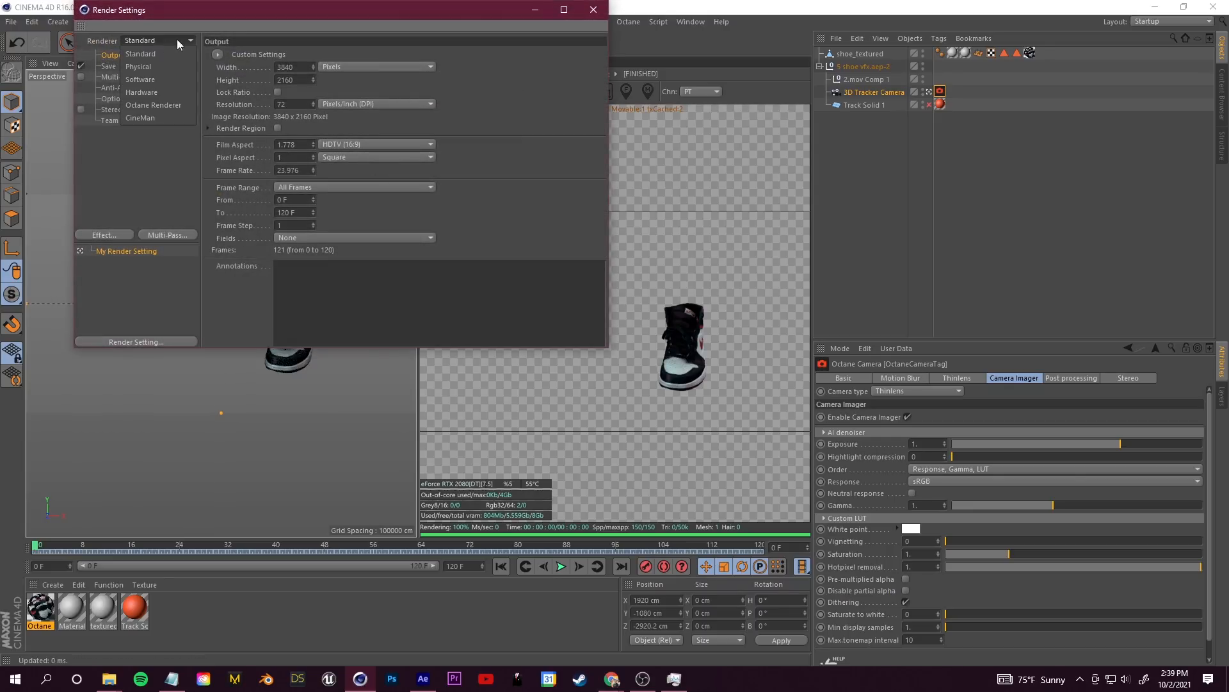
click(164, 106)
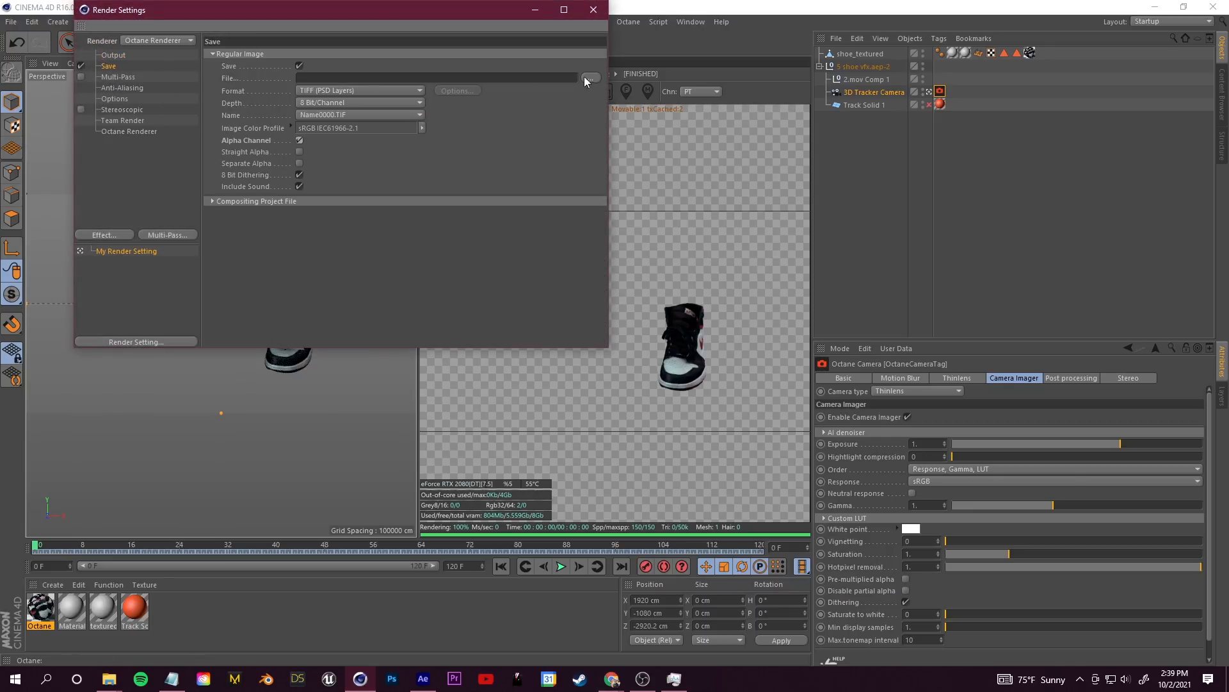
click(590, 78)
click(322, 54)
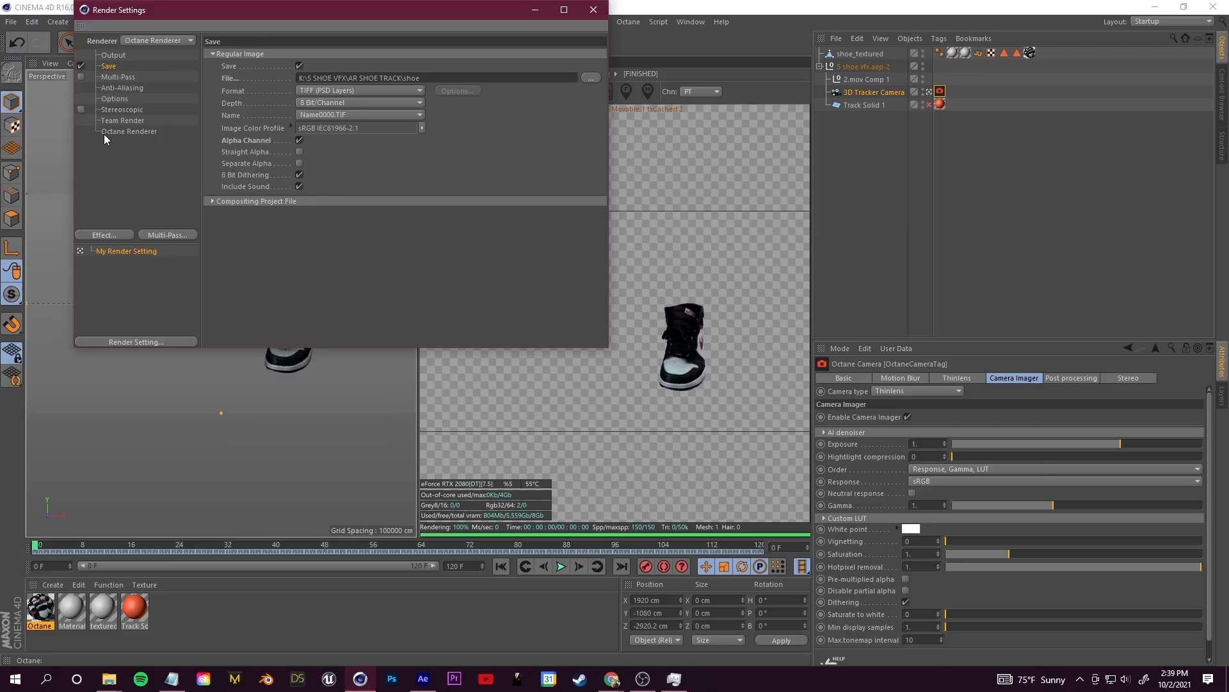
click(108, 131)
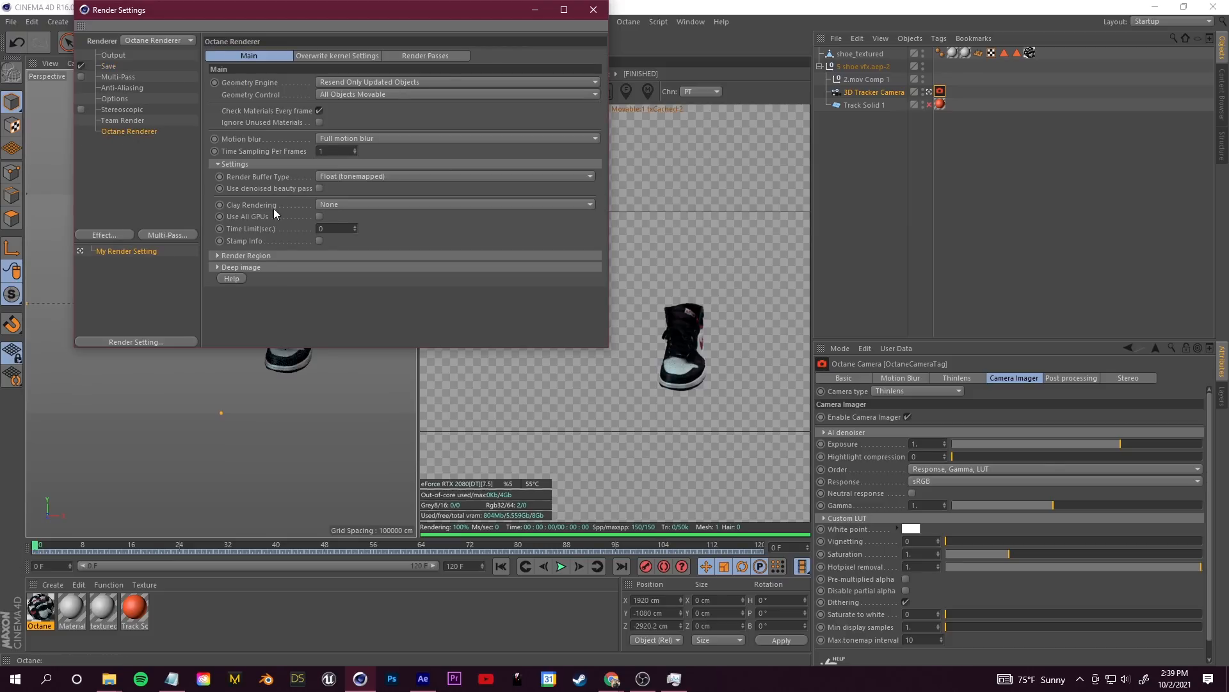
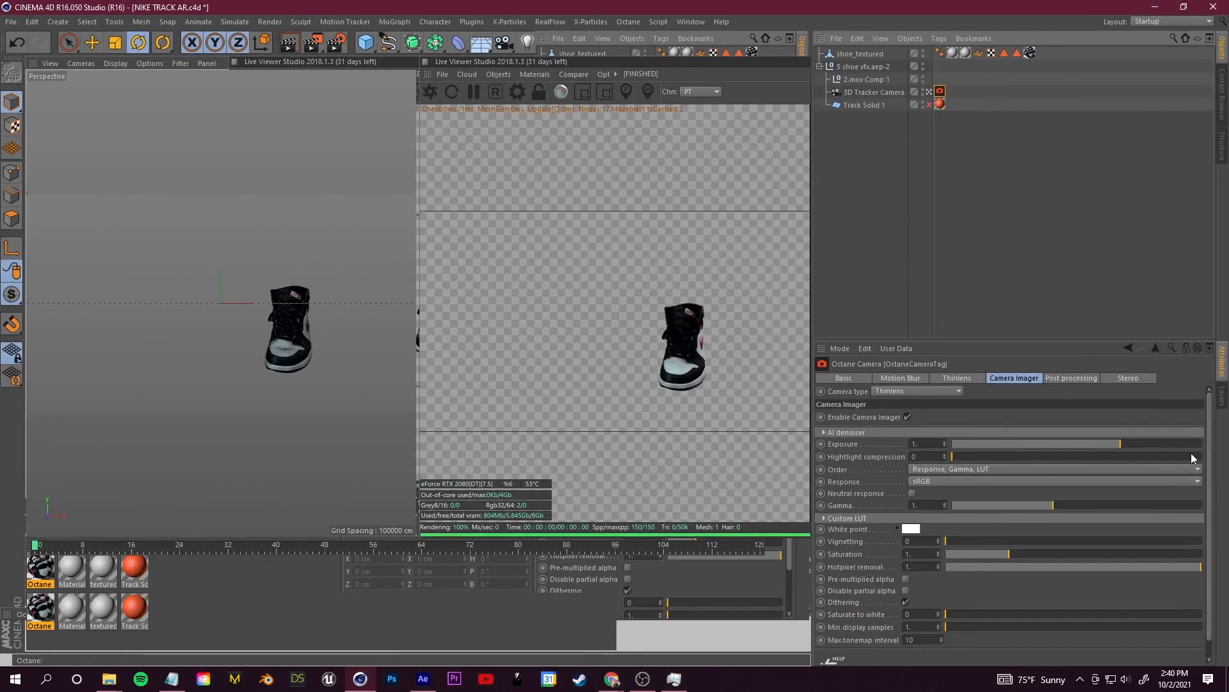
Step: Set the Octane camera's response to Linear with a gamma of about 2.6, and save the project
click(1153, 480)
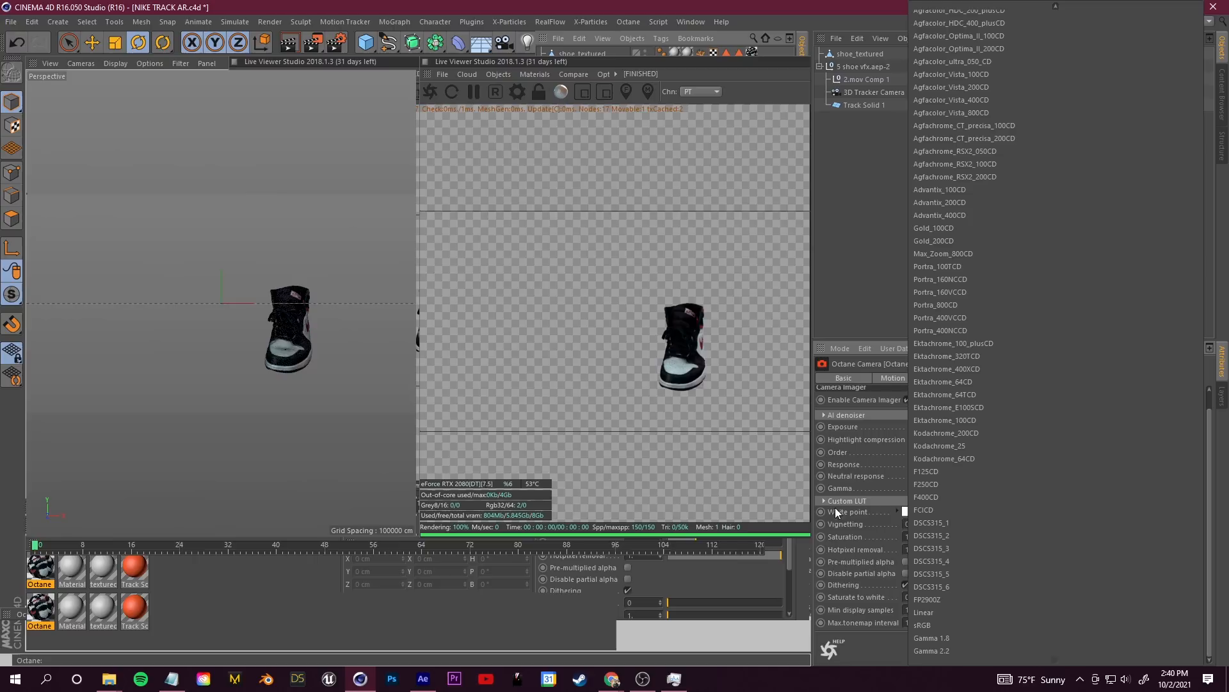
click(954, 612)
drag(1095, 491, 1096, 491)
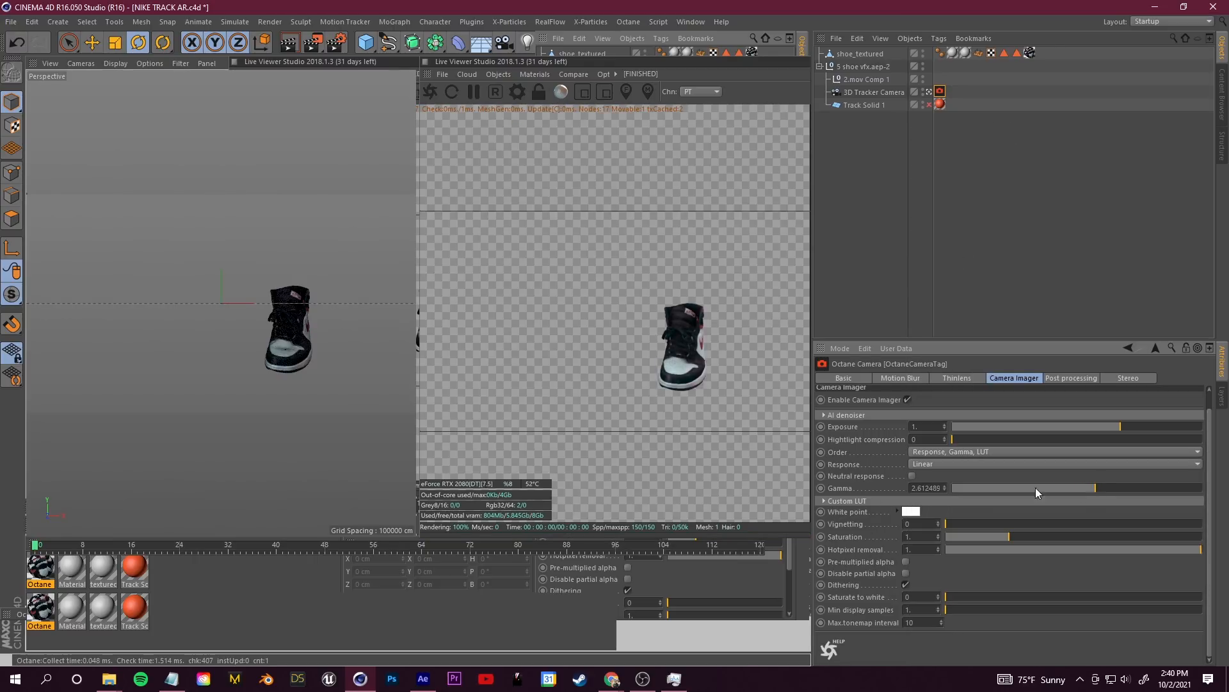
key(ctrl+s)
Step: Add an Octane HDRI sky and open its environment tag's ImageTexture shader
click(497, 74)
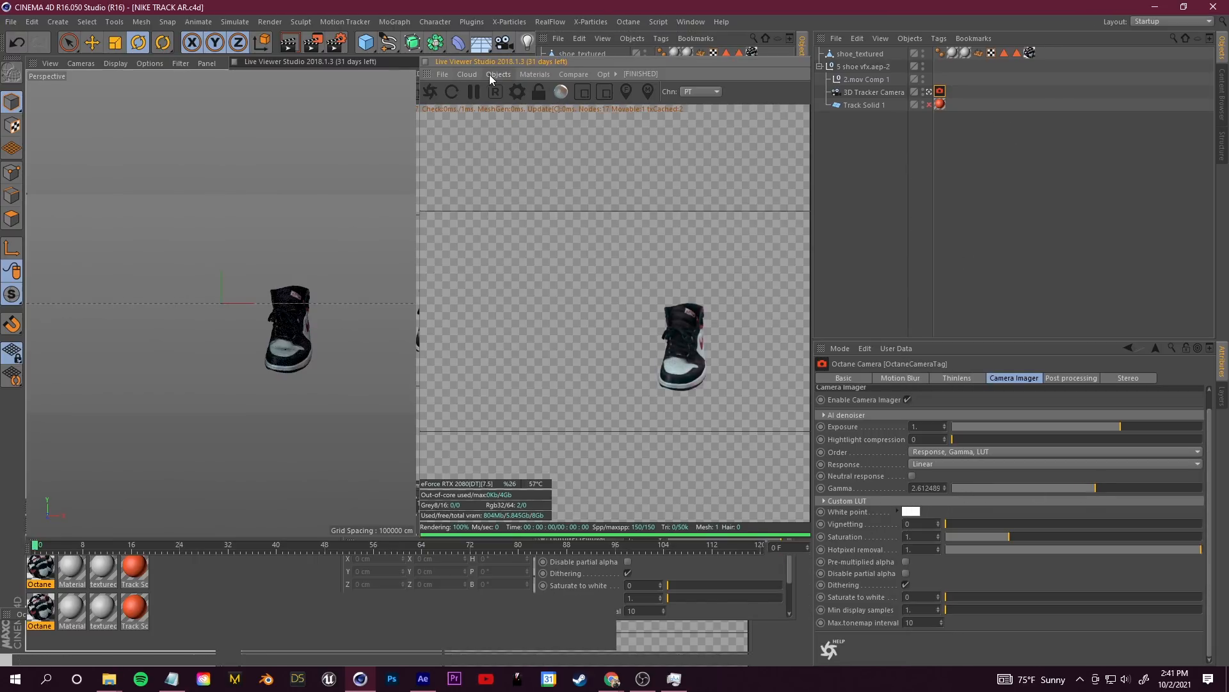
click(529, 120)
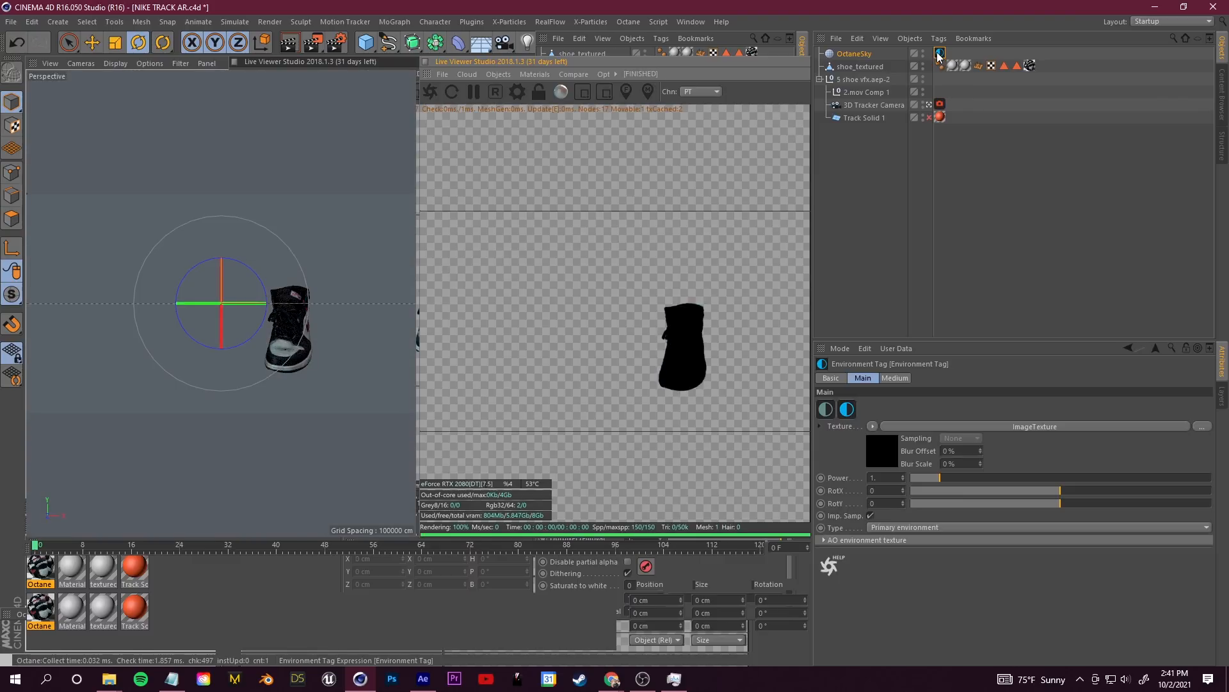
click(1037, 428)
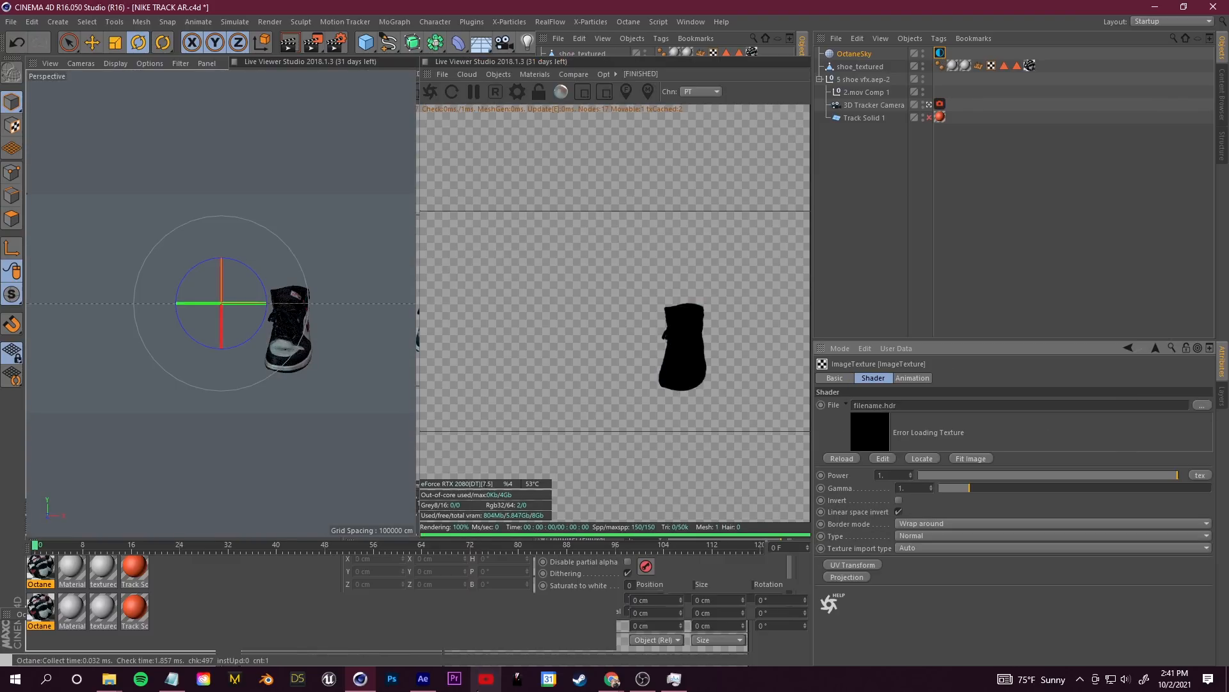
Step: Browse Poly Haven's HDRIs in the web browser for lighting to suit the After Effects footage of the shoe on the deck
mouse_move(682, 670)
click(812, 638)
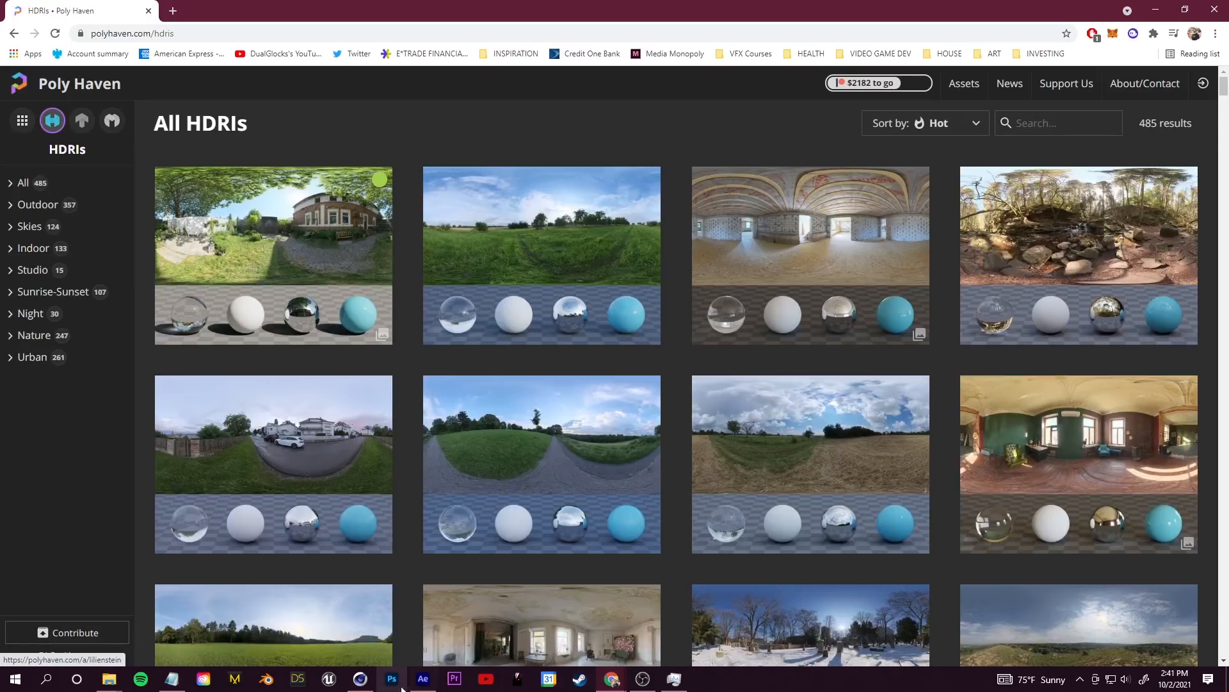
click(423, 678)
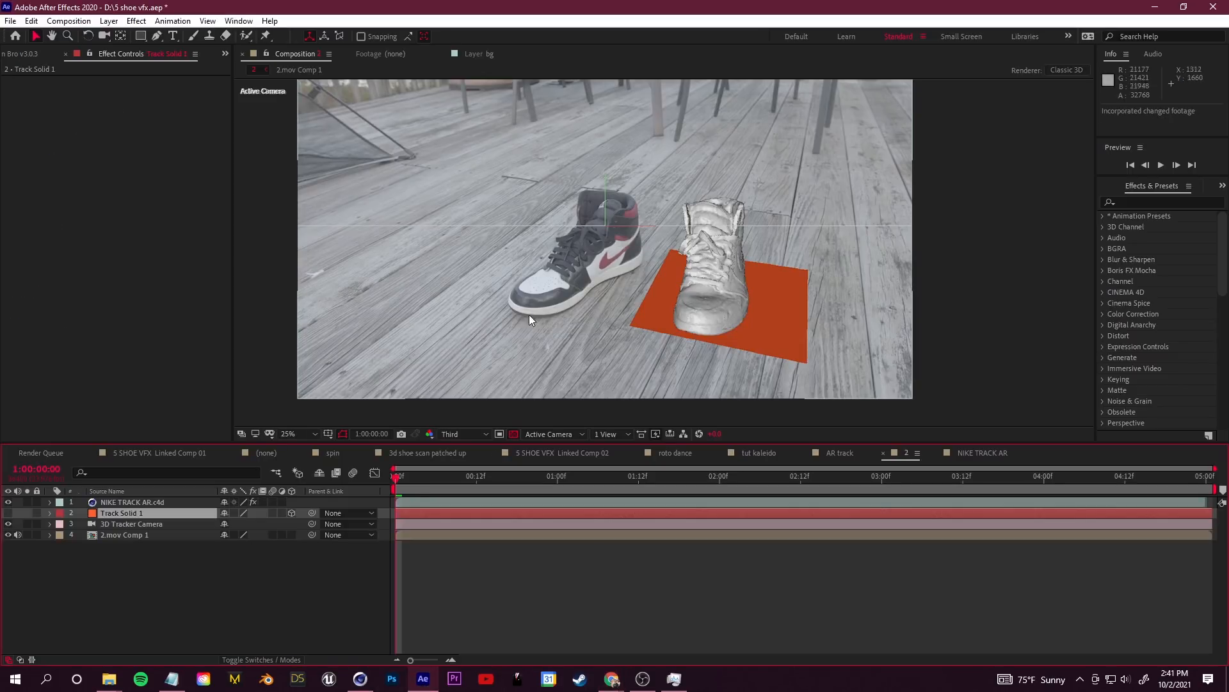
click(612, 678)
scroll(658, 471, down, 11)
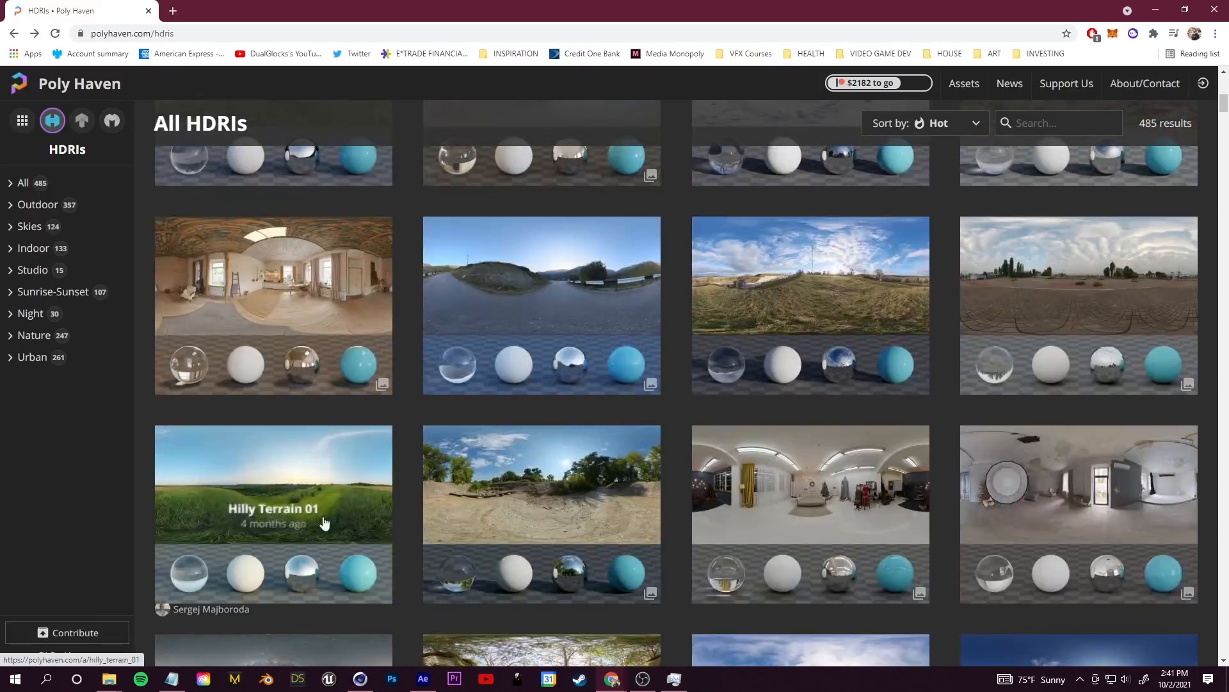
scroll(525, 532, down, 5)
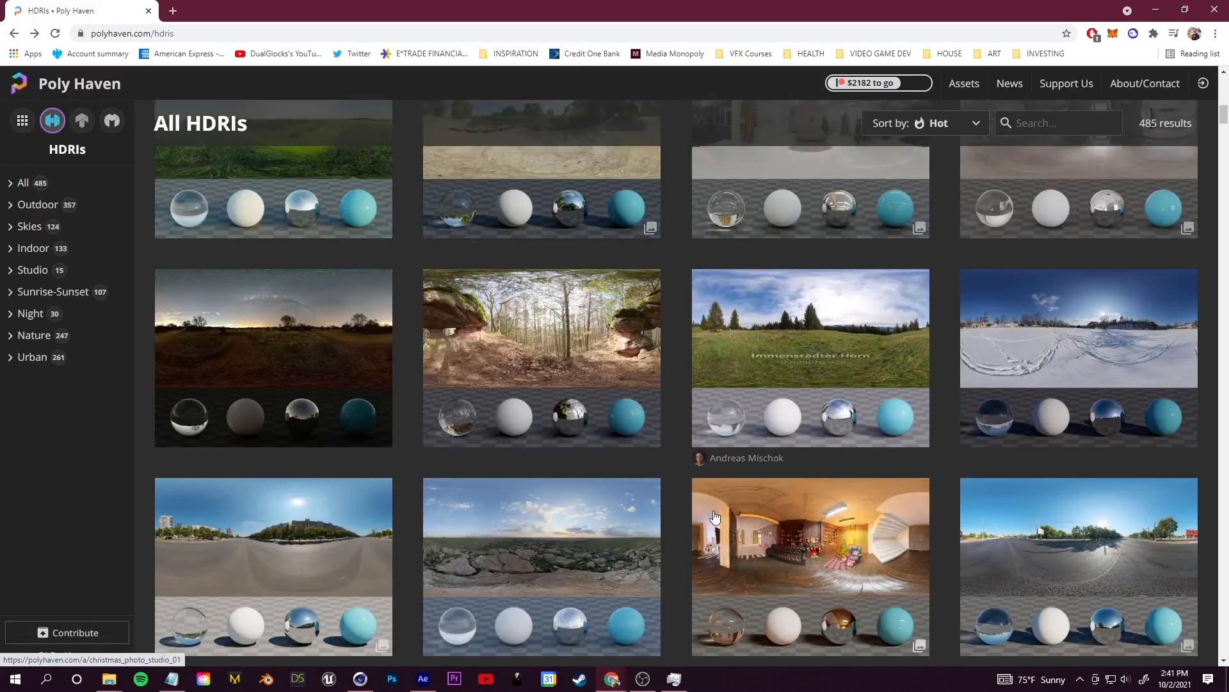
scroll(541, 489, up, 15)
click(349, 294)
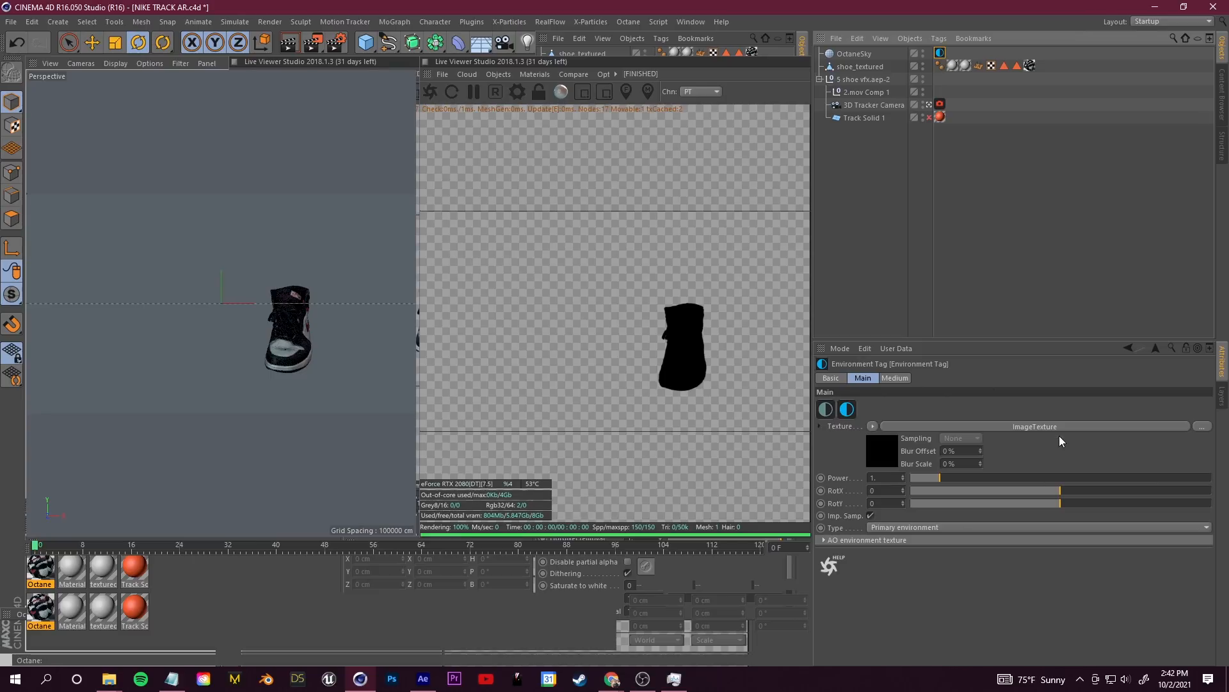
Step: Load an HDRI file into the OctaneSky environment's ImageTexture from the 5 SHOE VFX folder
click(1058, 427)
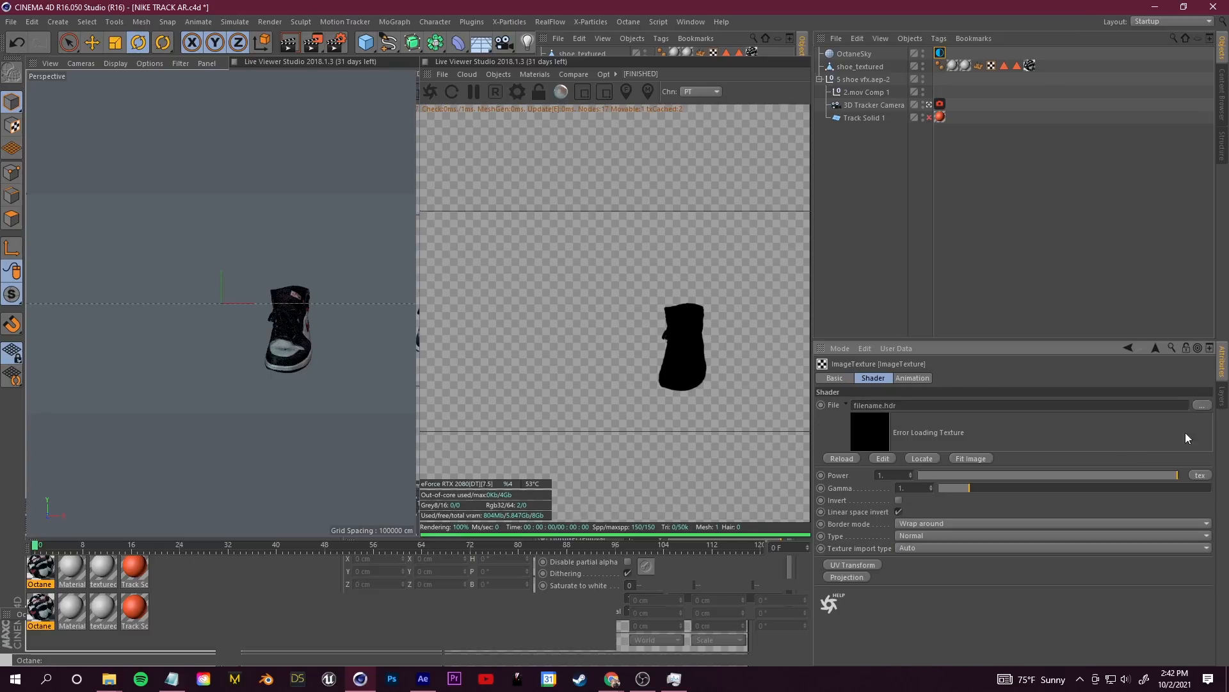
click(1202, 406)
click(245, 50)
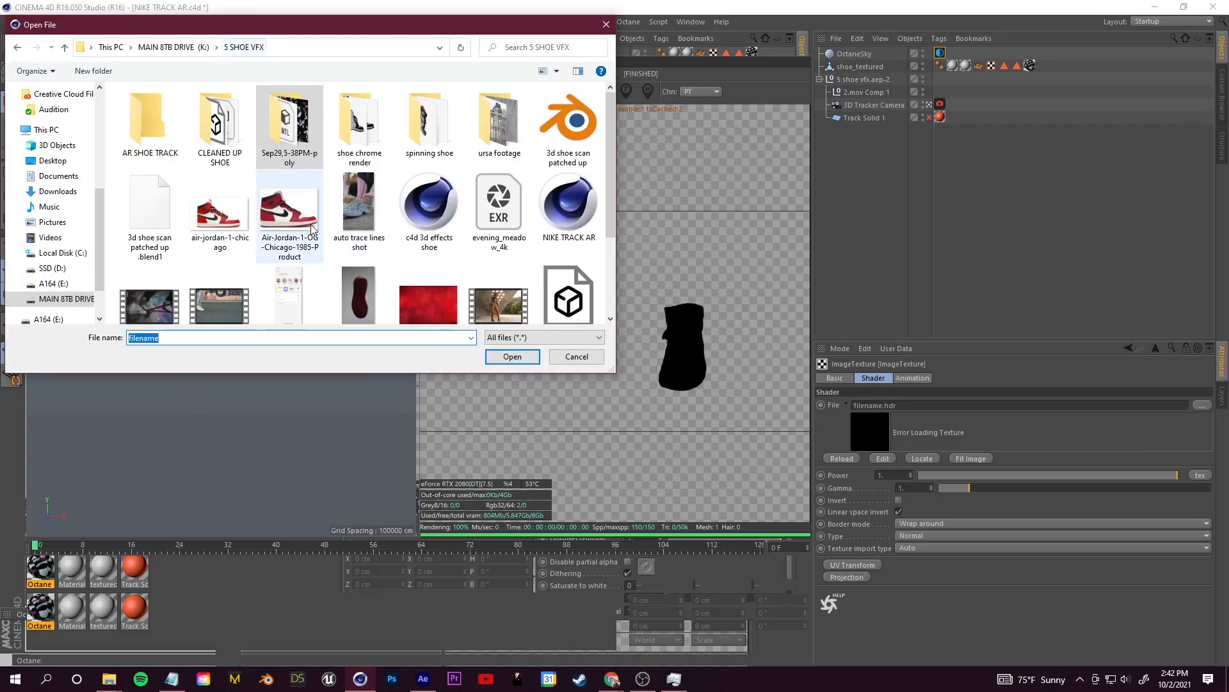
scroll(288, 225, down, 3)
click(289, 282)
click(515, 358)
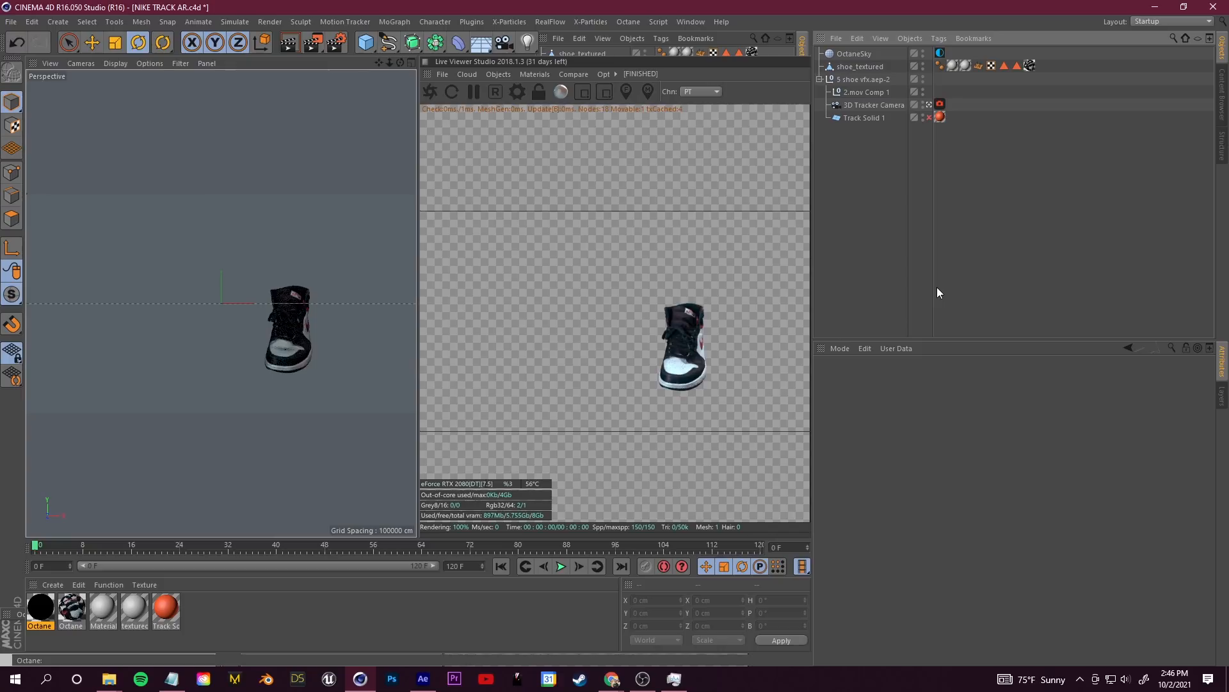
Step: Add a Background object to the scene
click(482, 42)
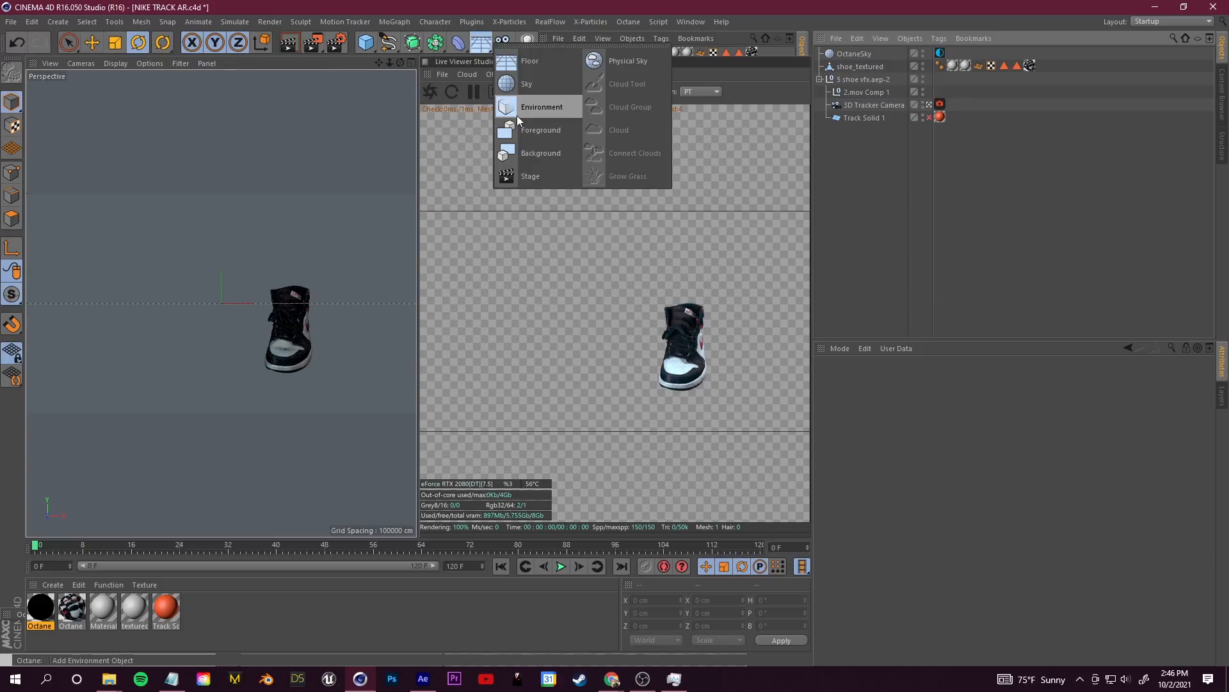
click(540, 153)
Step: Open the Diffuse ImageTexture of Octane Material.1 to examine its footage file and shader settings
click(43, 611)
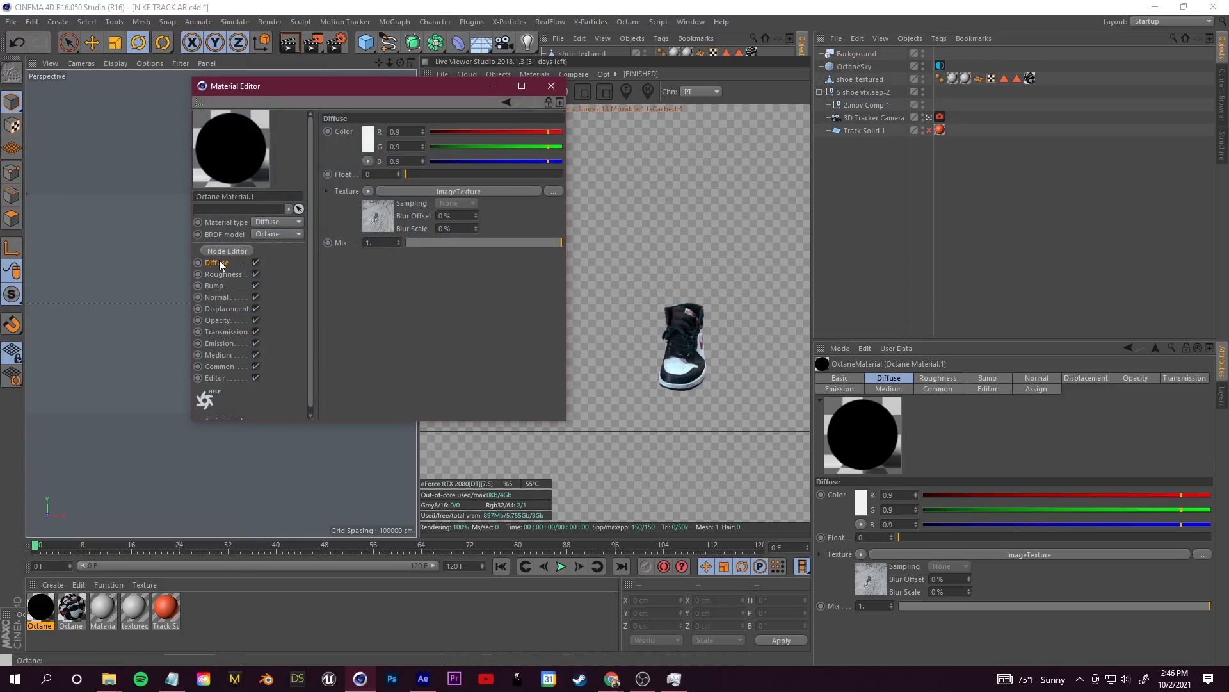
click(46, 584)
mouse_move(105, 493)
mouse_move(230, 471)
click(294, 479)
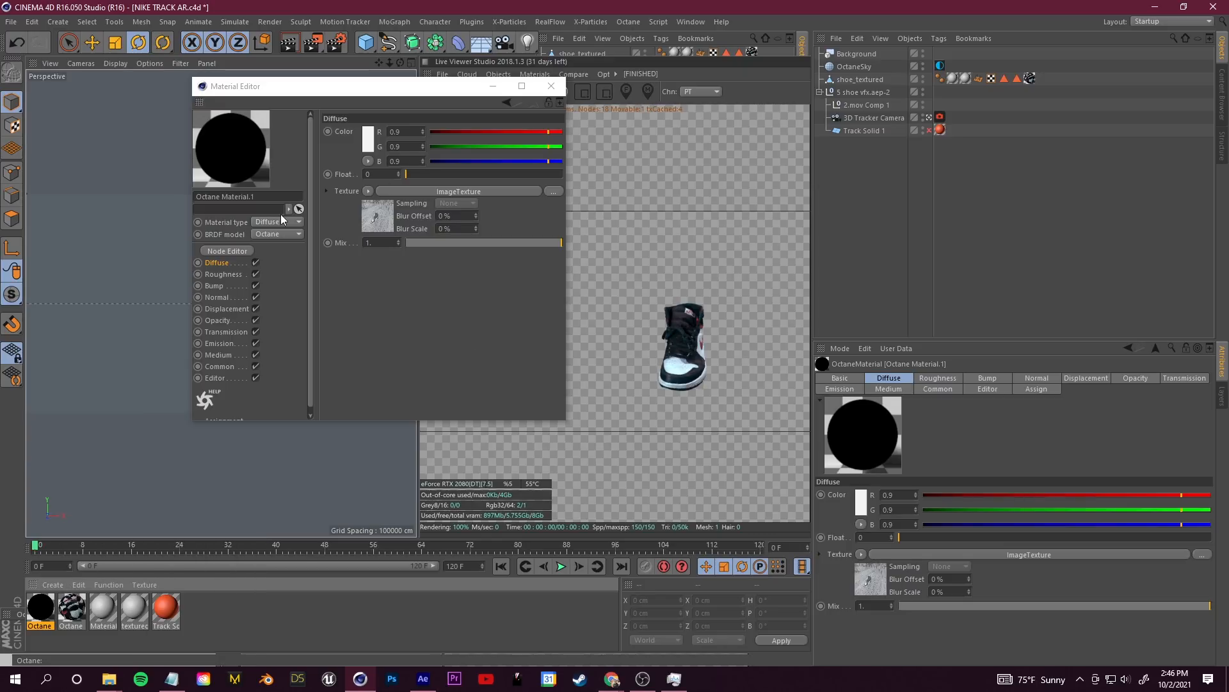
click(448, 191)
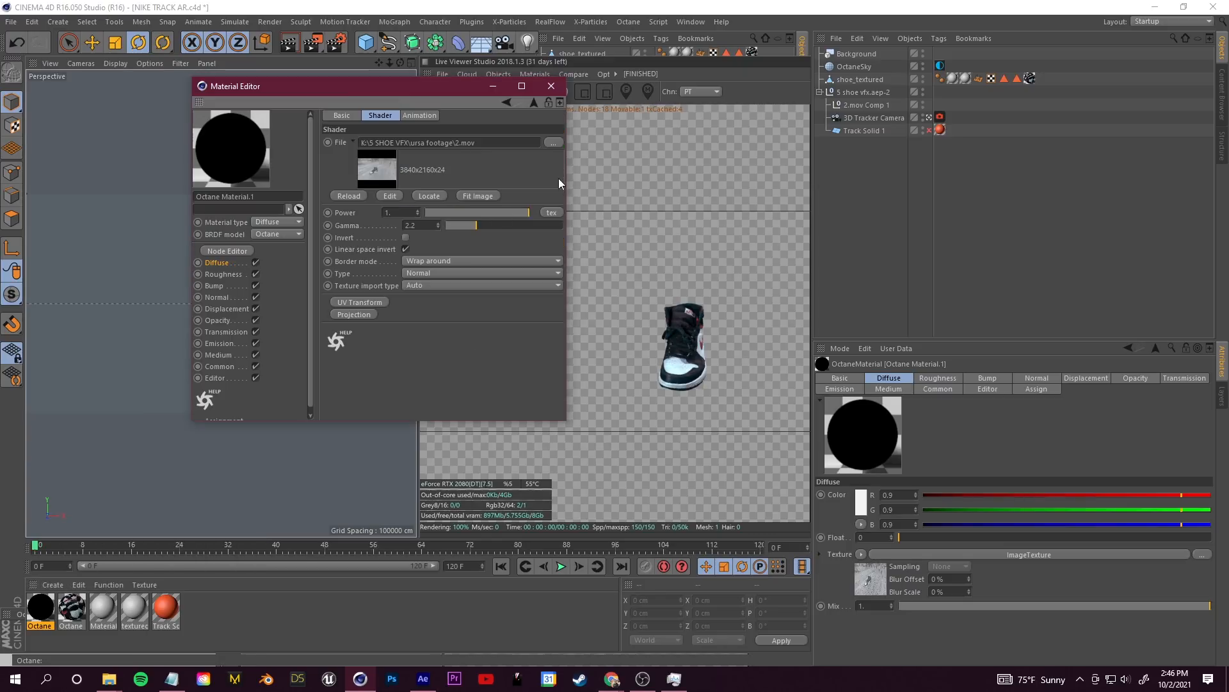
Step: Apply Octane Material.1 with the 2.mov footage to the Background object
click(552, 162)
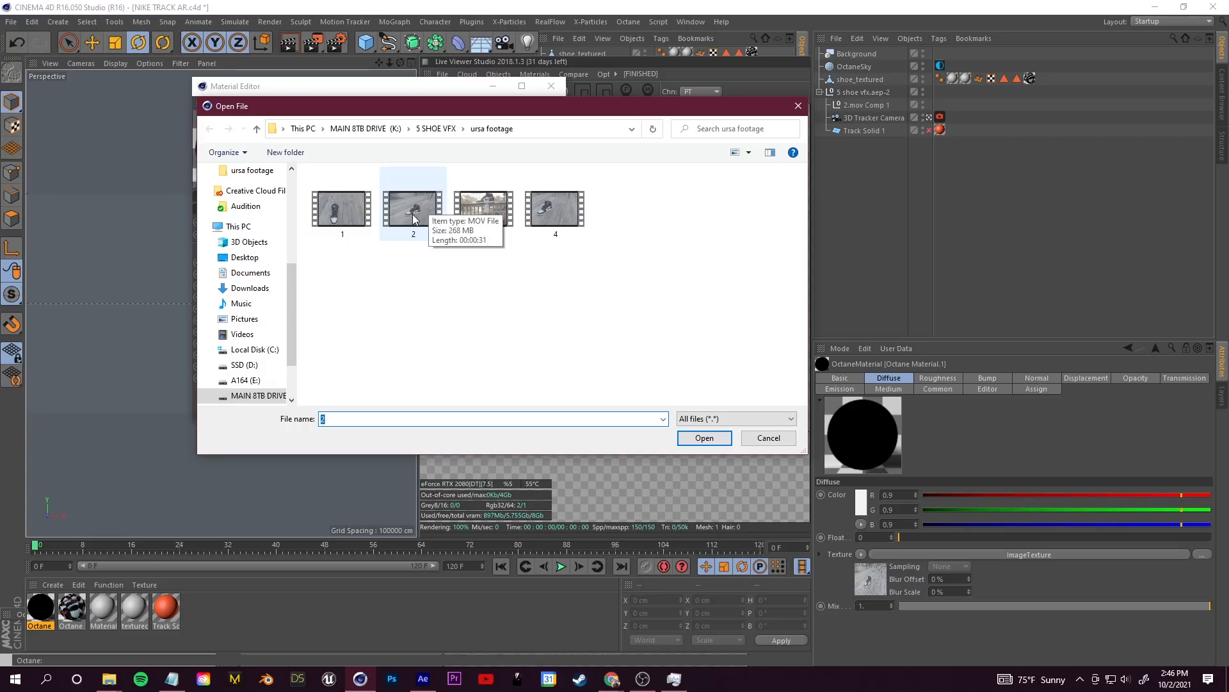
click(762, 436)
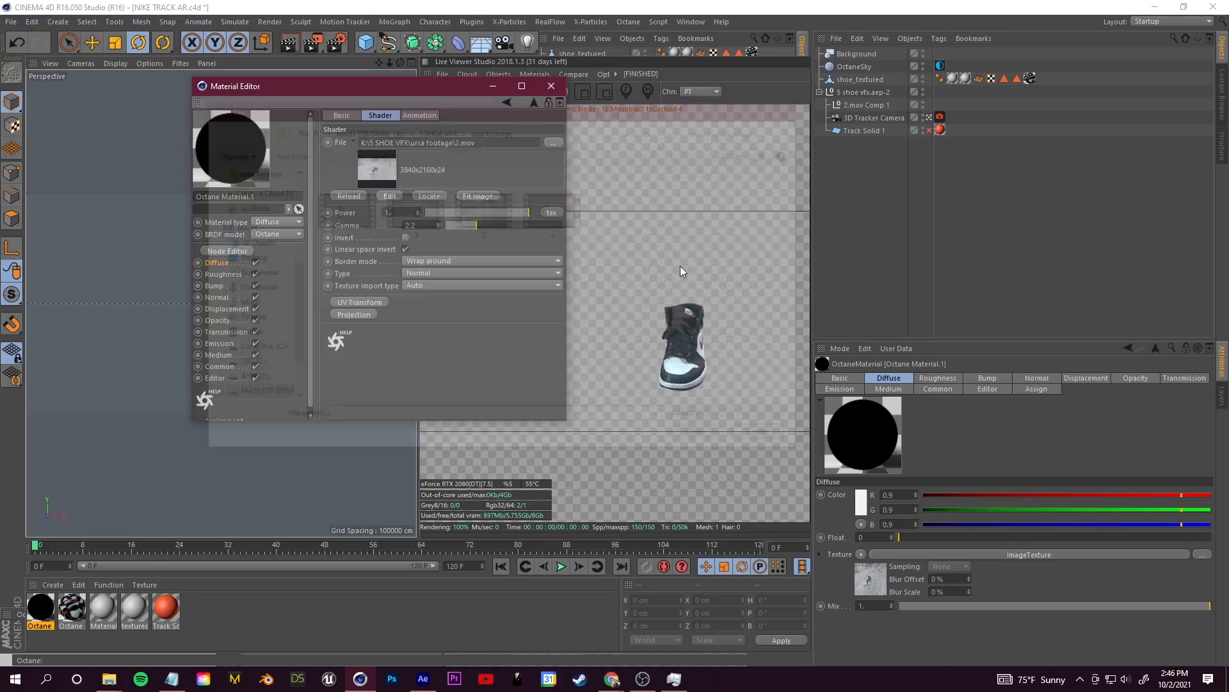
click(551, 86)
drag(42, 611, 871, 55)
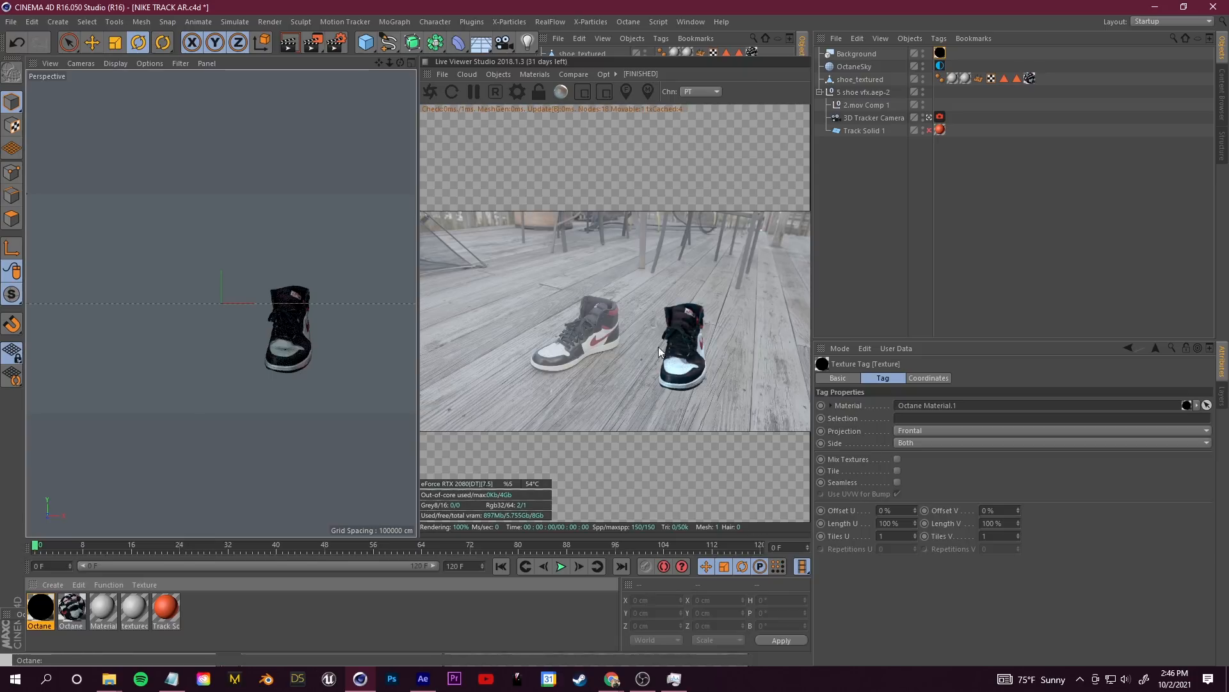
click(406, 389)
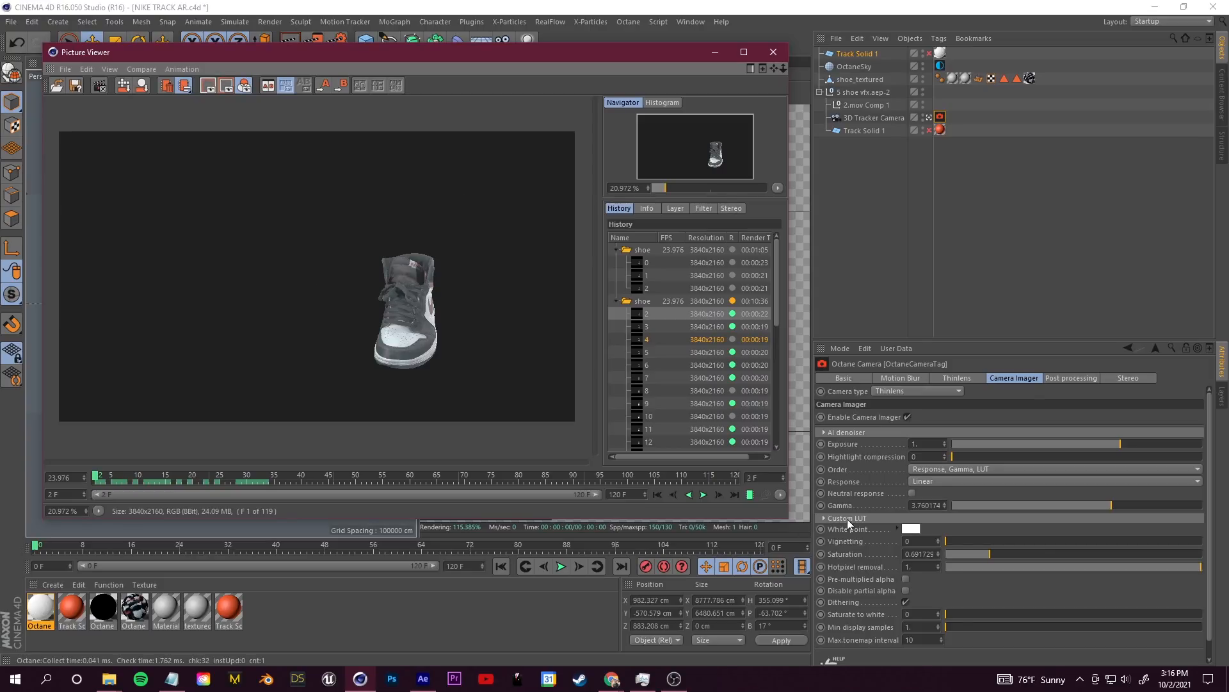
Step: Examine the Custom LUT settings in the Octane camera tag's Camera Imager
click(825, 517)
click(1188, 525)
scroll(557, 259, down, 2)
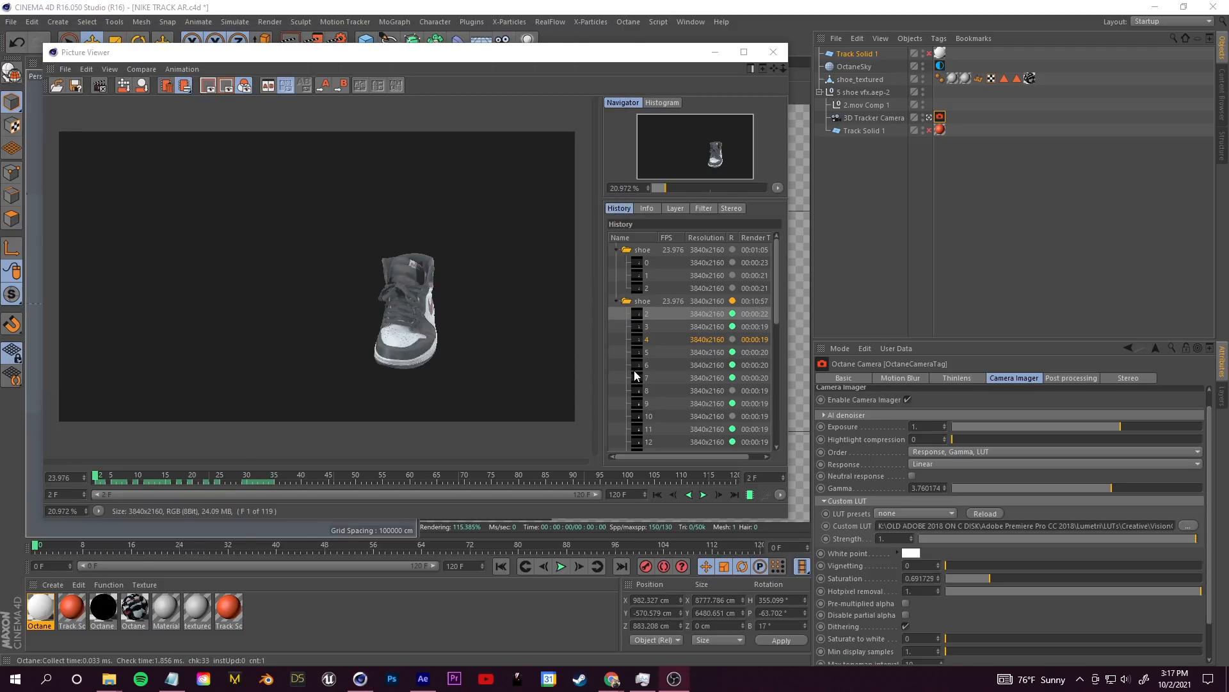
Step: Review the rendered shoe frames in the Picture Viewer's history
scroll(637, 376, down, 7)
click(689, 342)
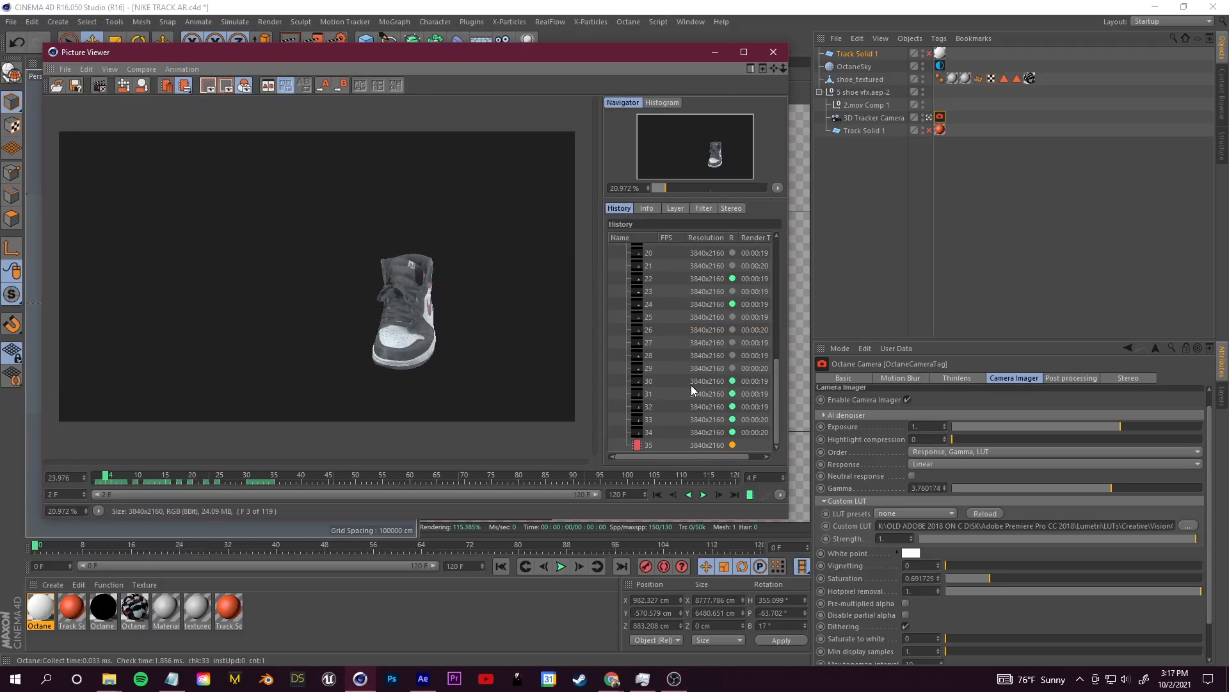
click(683, 431)
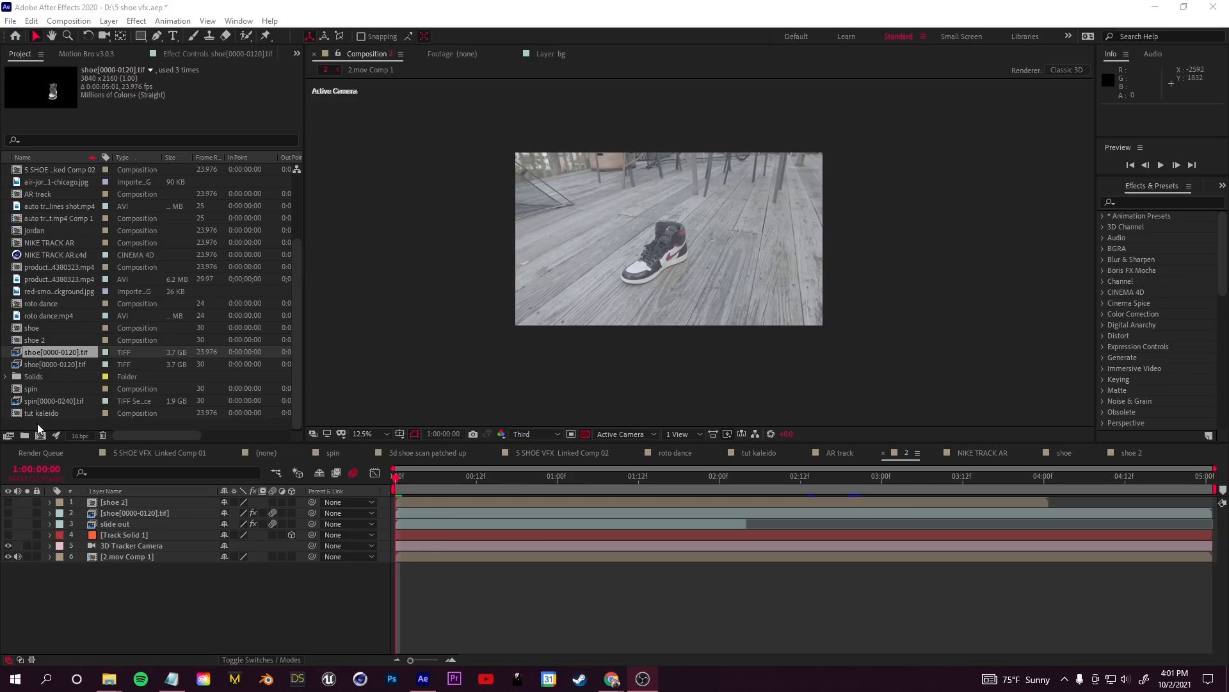
Step: In After Effects, inspect the rendered shoe TIFF sequence in the AR SHOE TRACK folder through a multiple-file import, without importing it
right_click(70, 428)
mouse_move(157, 492)
click(304, 494)
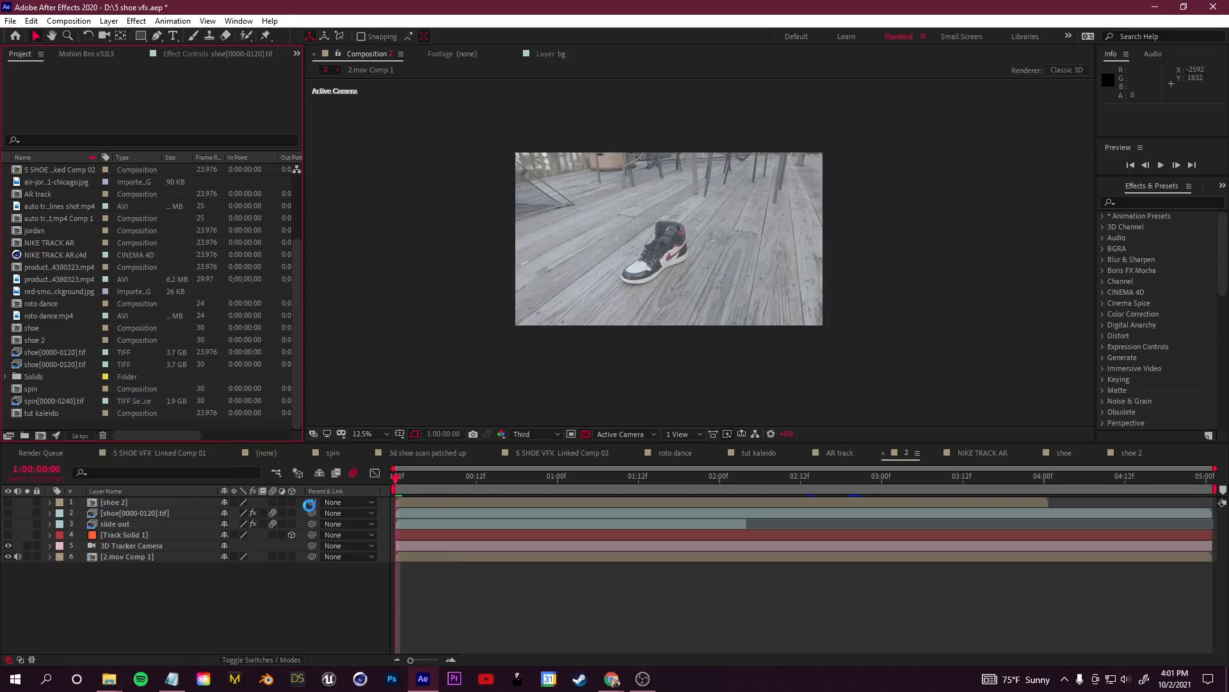
scroll(429, 290, down, 1)
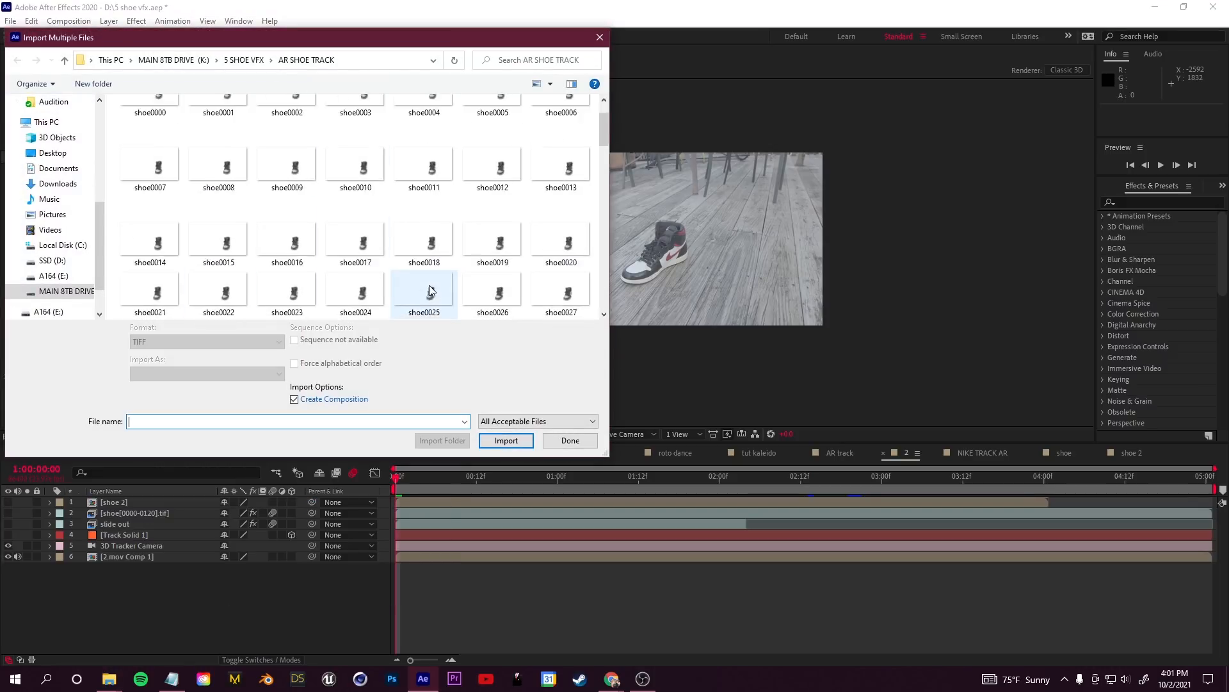
scroll(429, 290, down, 10)
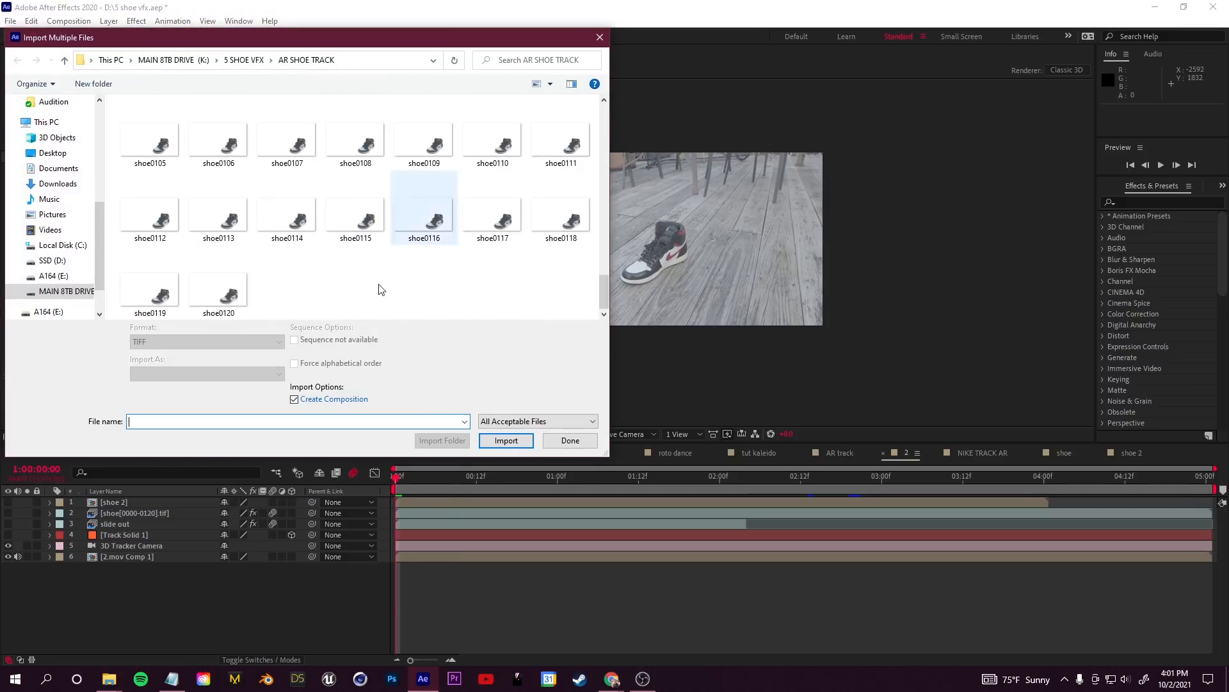
scroll(274, 266, up, 11)
click(173, 146)
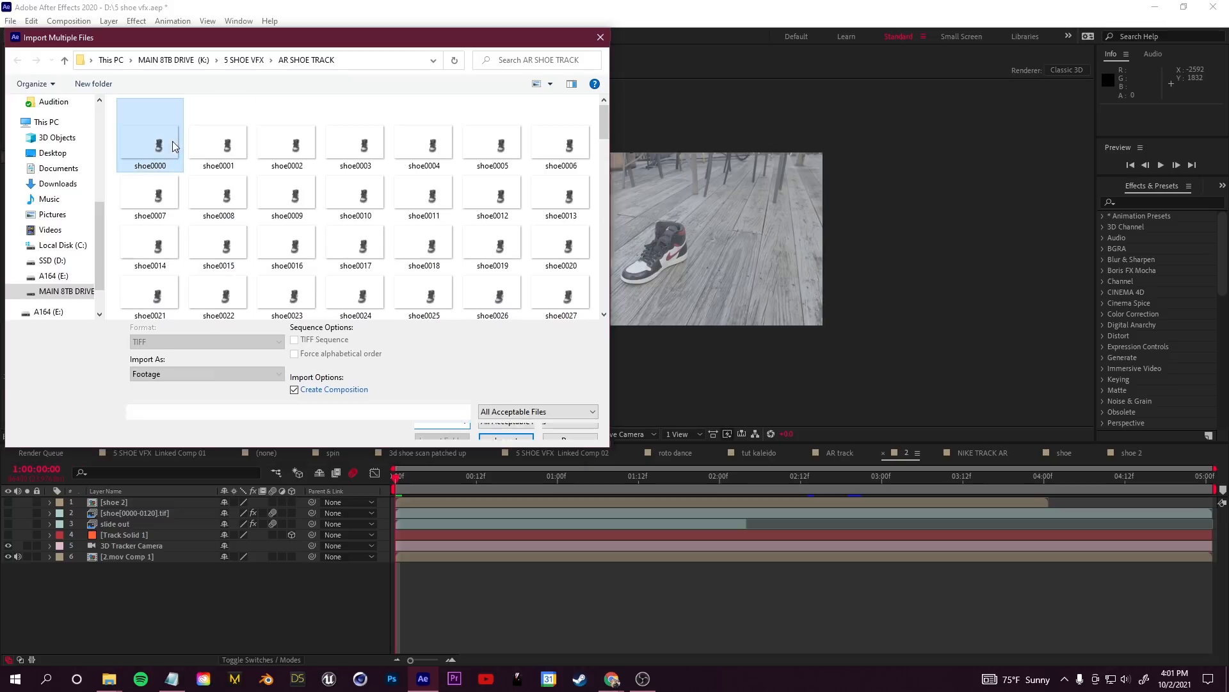
click(602, 38)
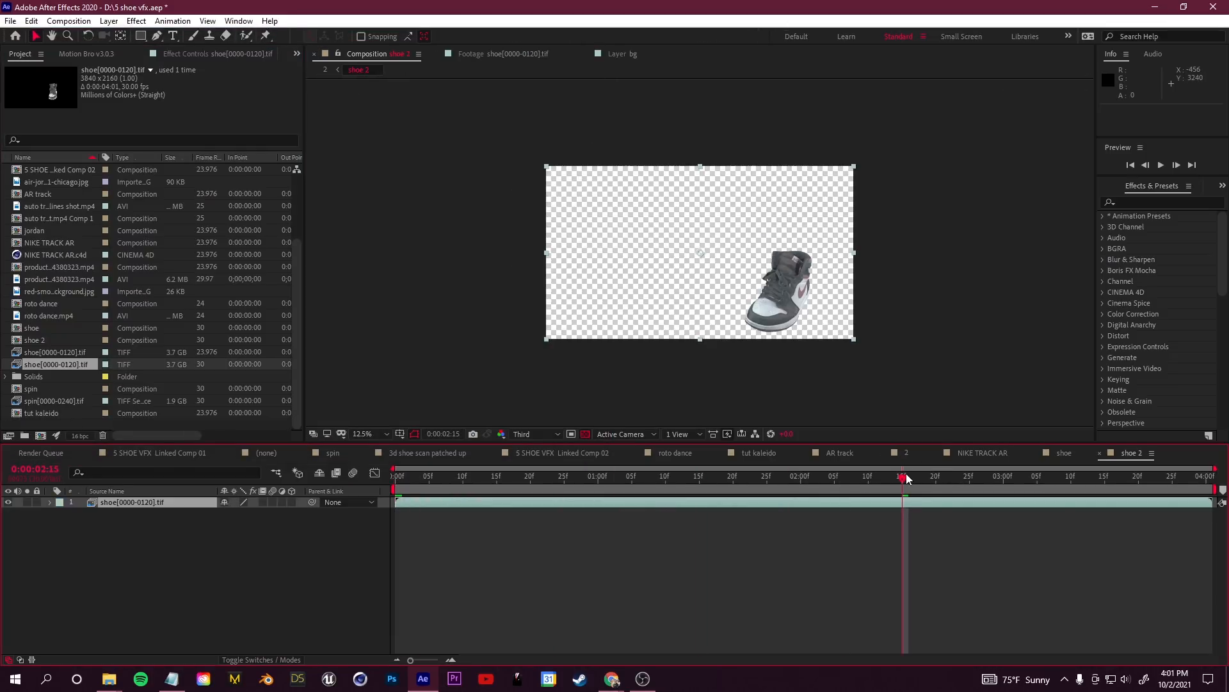
Step: Interpret the shoe[0000-0120].tif sequence used in the shoe 2 composition at 23.976 frames per second
drag(906, 479, 228, 483)
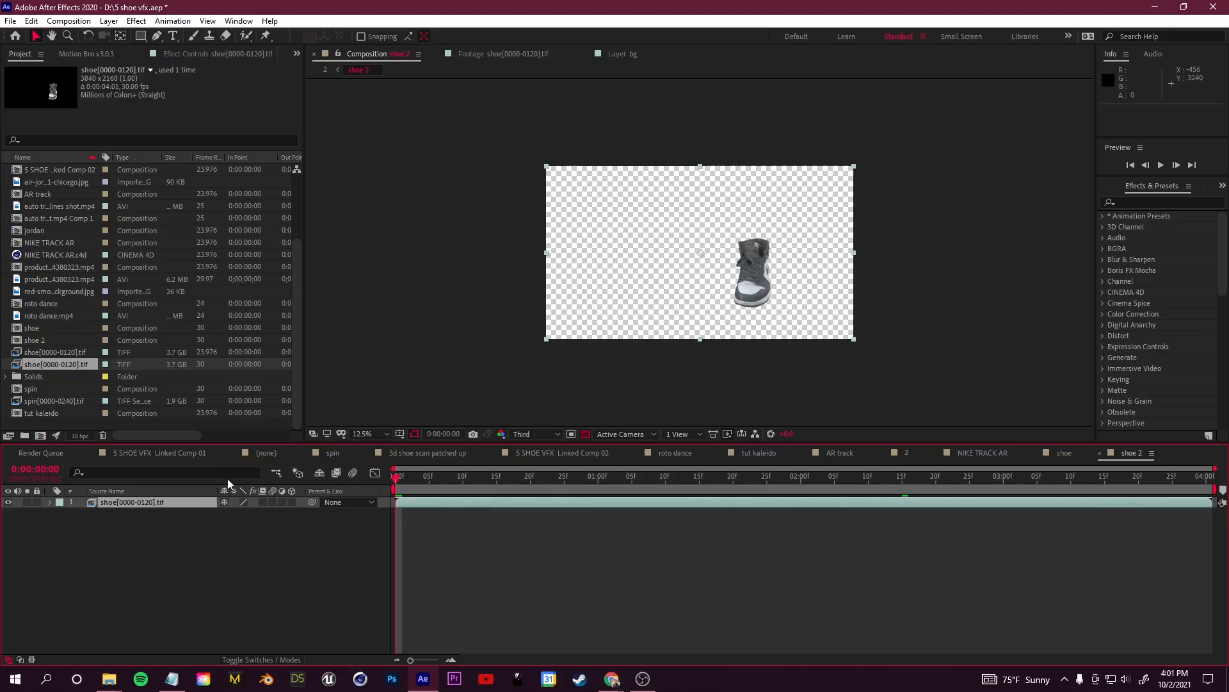
click(203, 363)
right_click(66, 370)
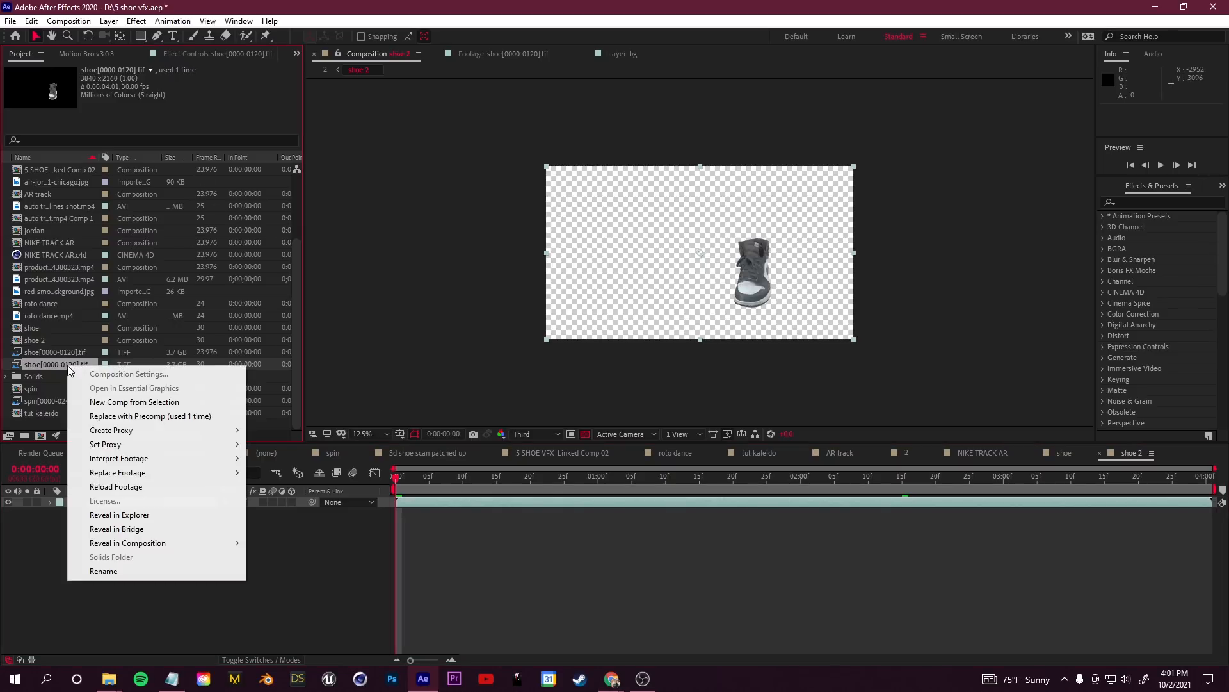
mouse_move(164, 461)
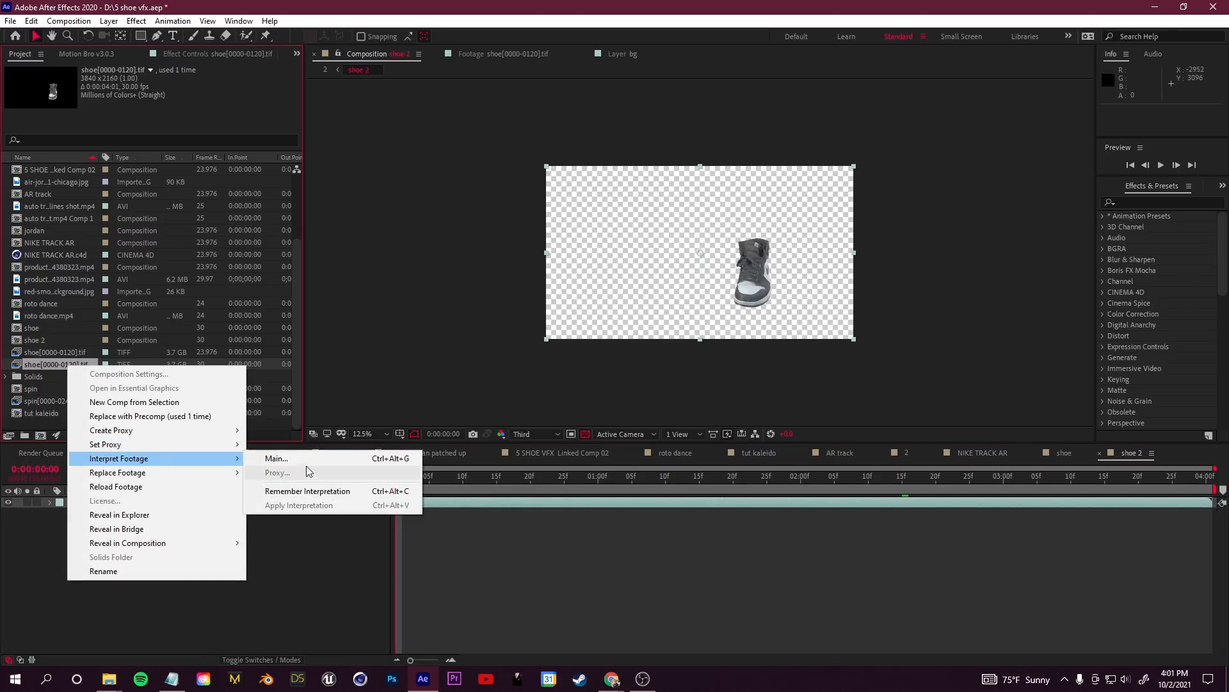
click(282, 459)
drag(355, 78, 536, 75)
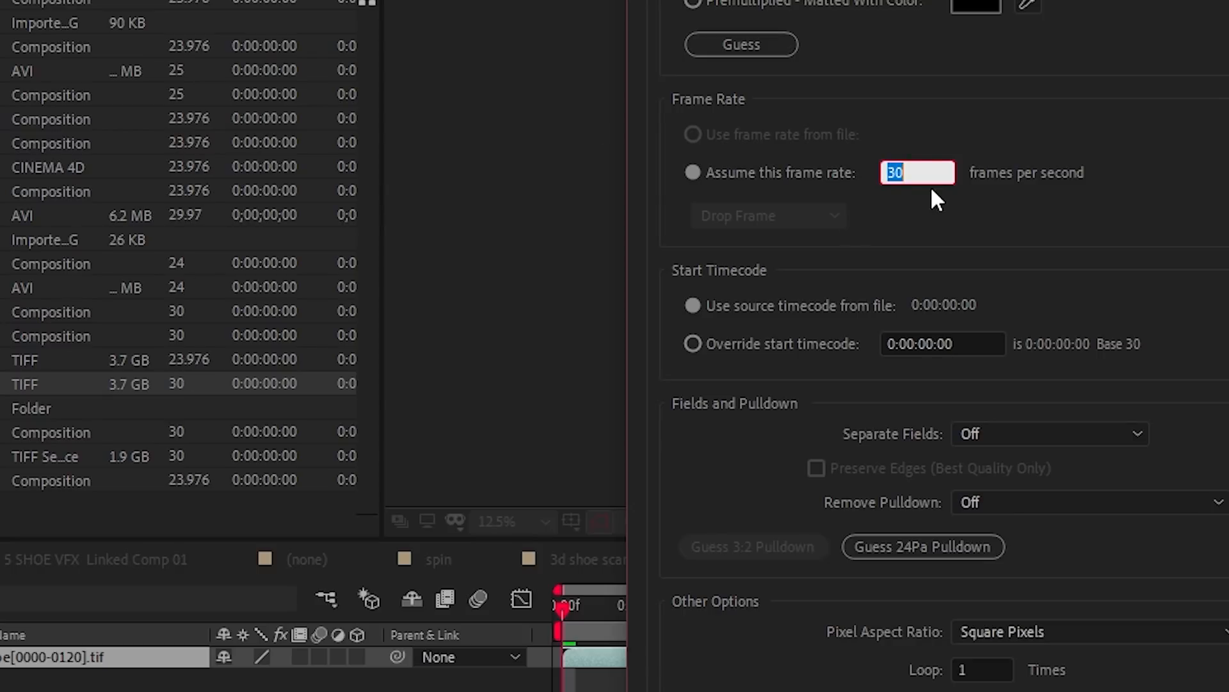
text(23.976)
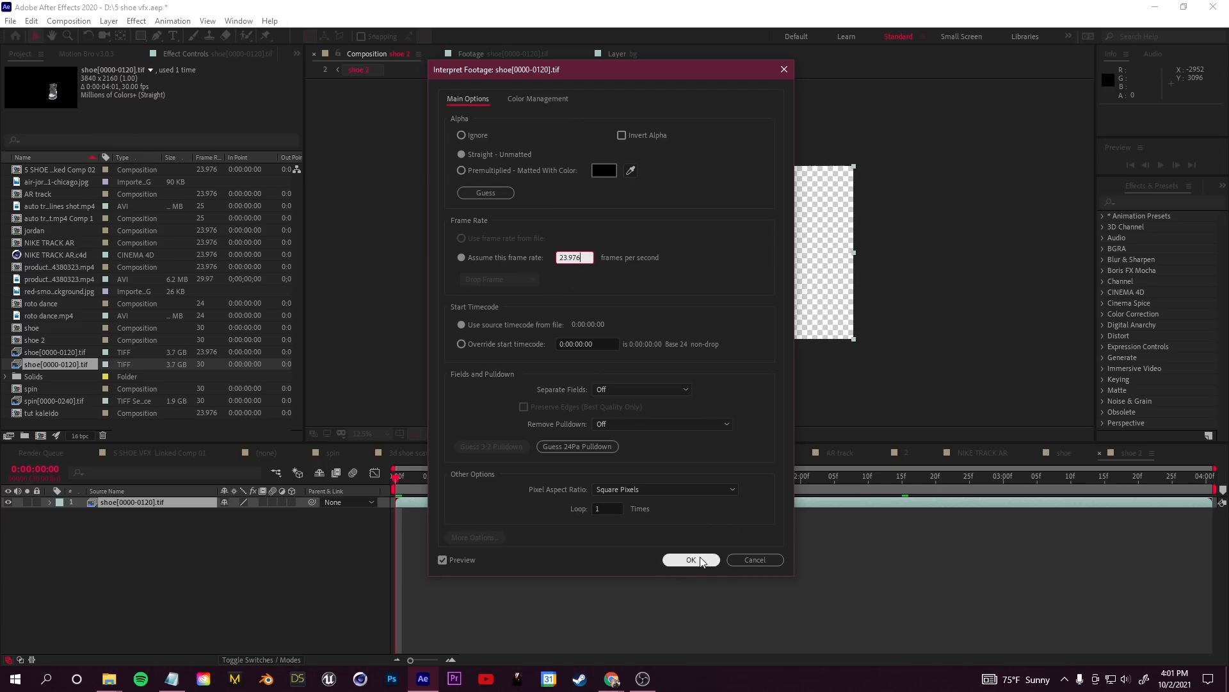
click(690, 560)
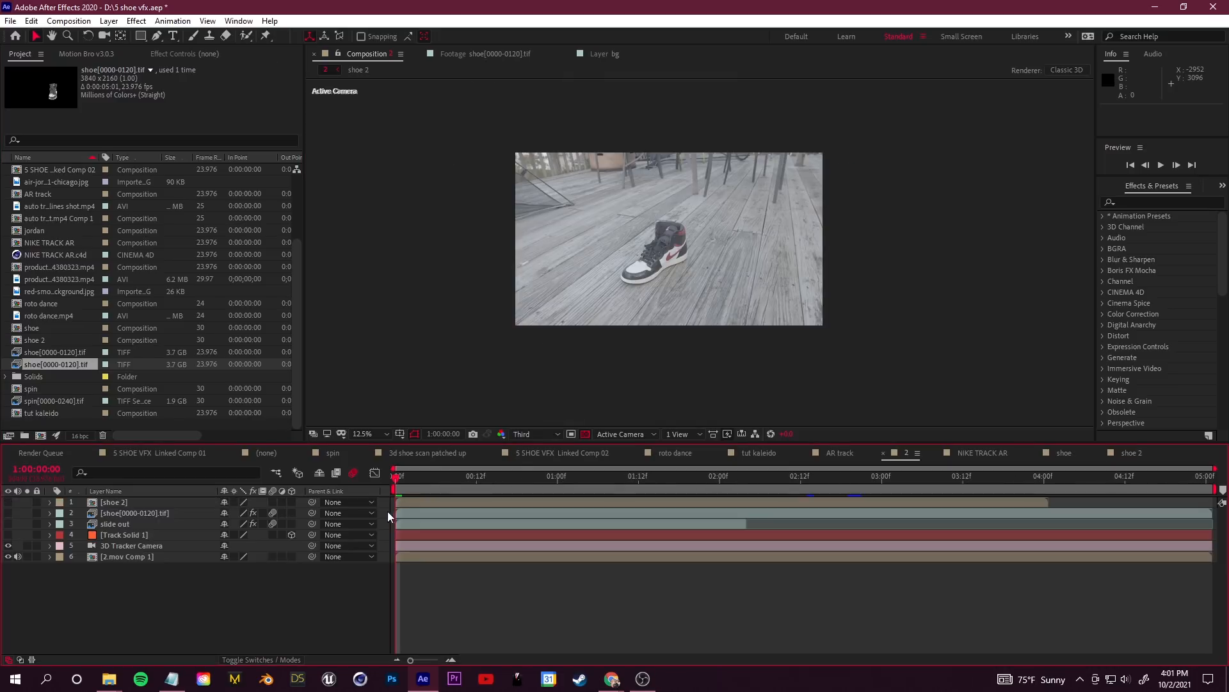
Step: Make the shoe[0000-0120].tif layer visible in composition 2 and delete its Camera Lens Blur effect
click(8, 513)
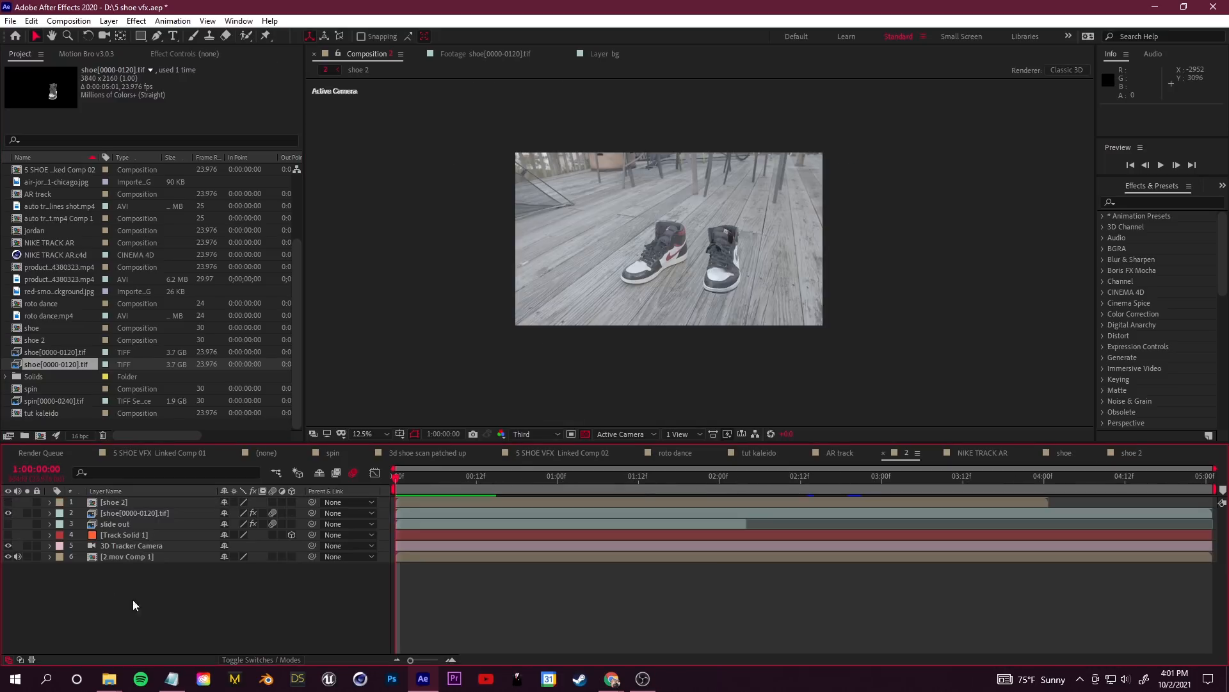
click(138, 512)
click(210, 55)
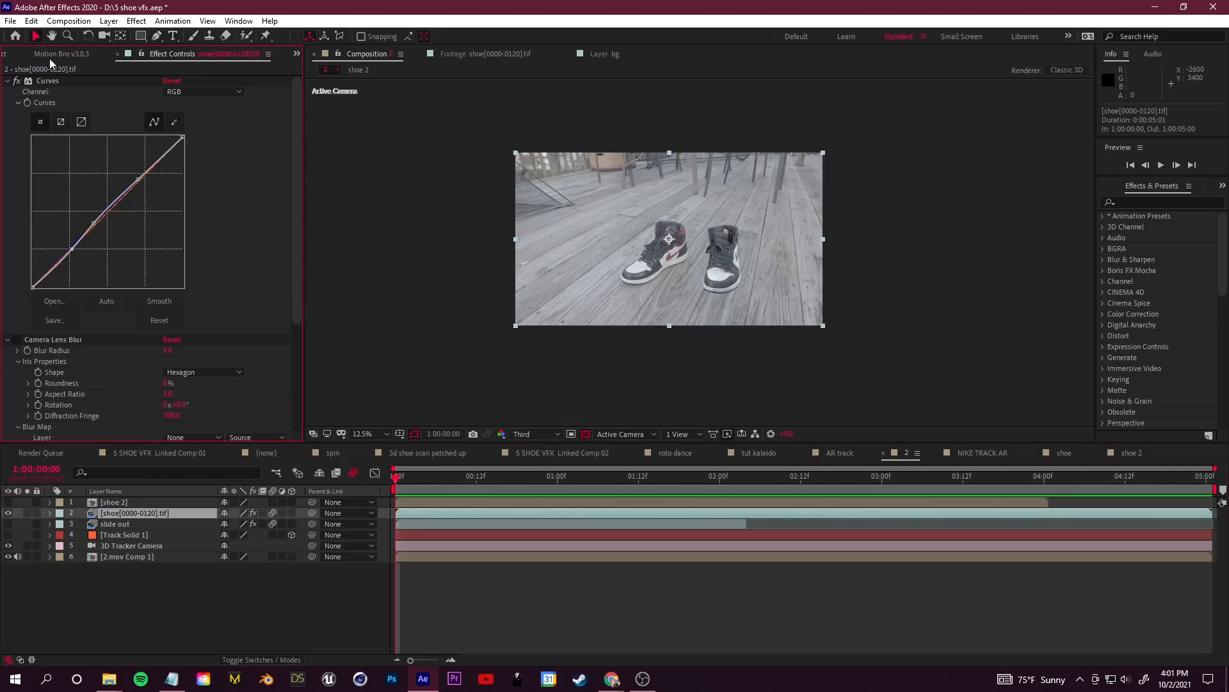
click(6, 81)
click(6, 91)
click(50, 92)
key(Delete)
Step: Compare the rendered shoe with its color effects switched off and on, and preview composition 2 from its start
drag(24, 80, 22, 93)
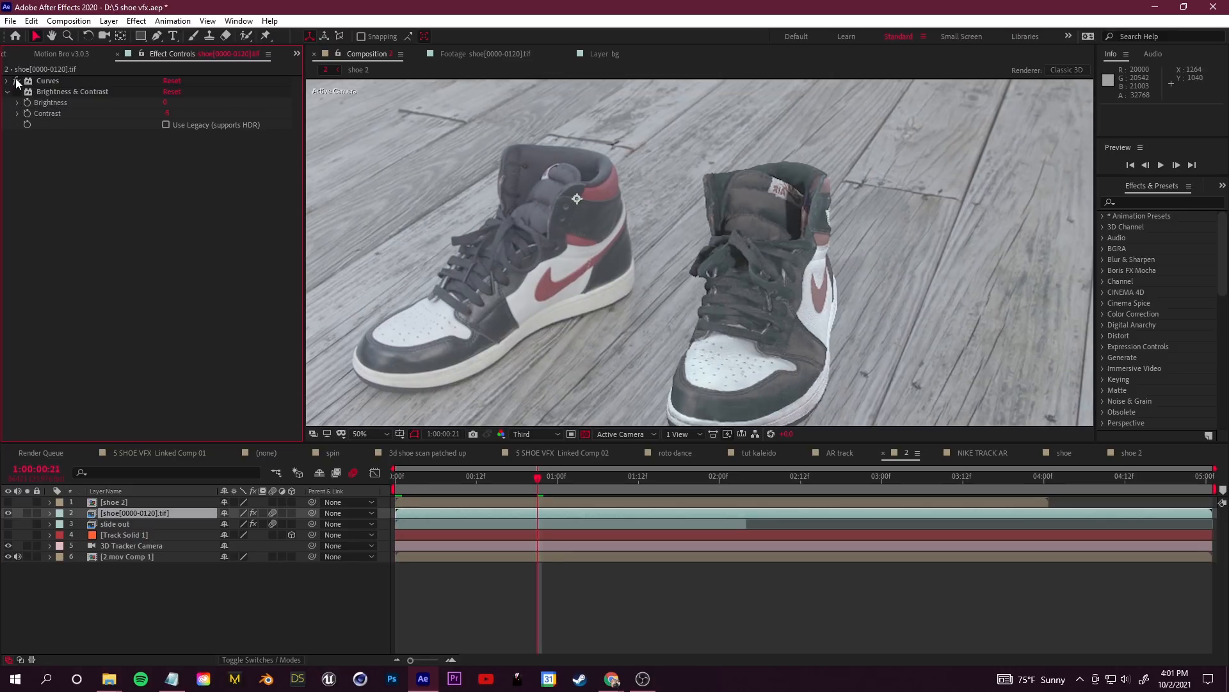
key(comma)
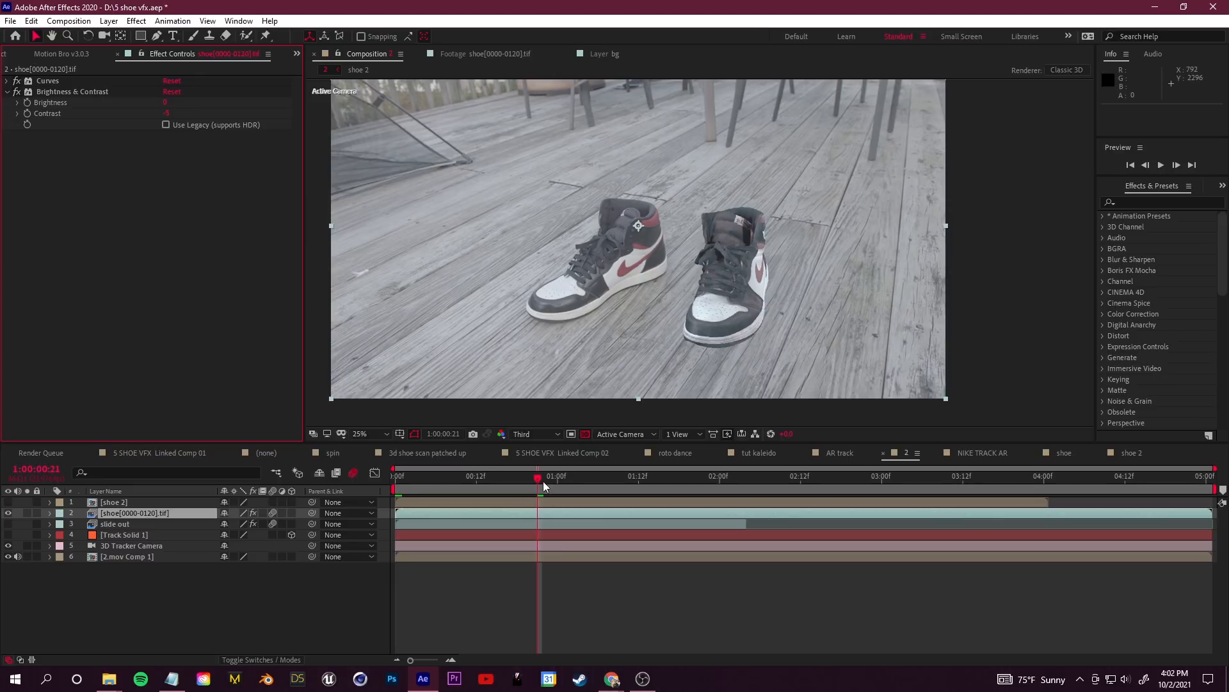
drag(539, 479, 394, 468)
key(comma)
key(space)
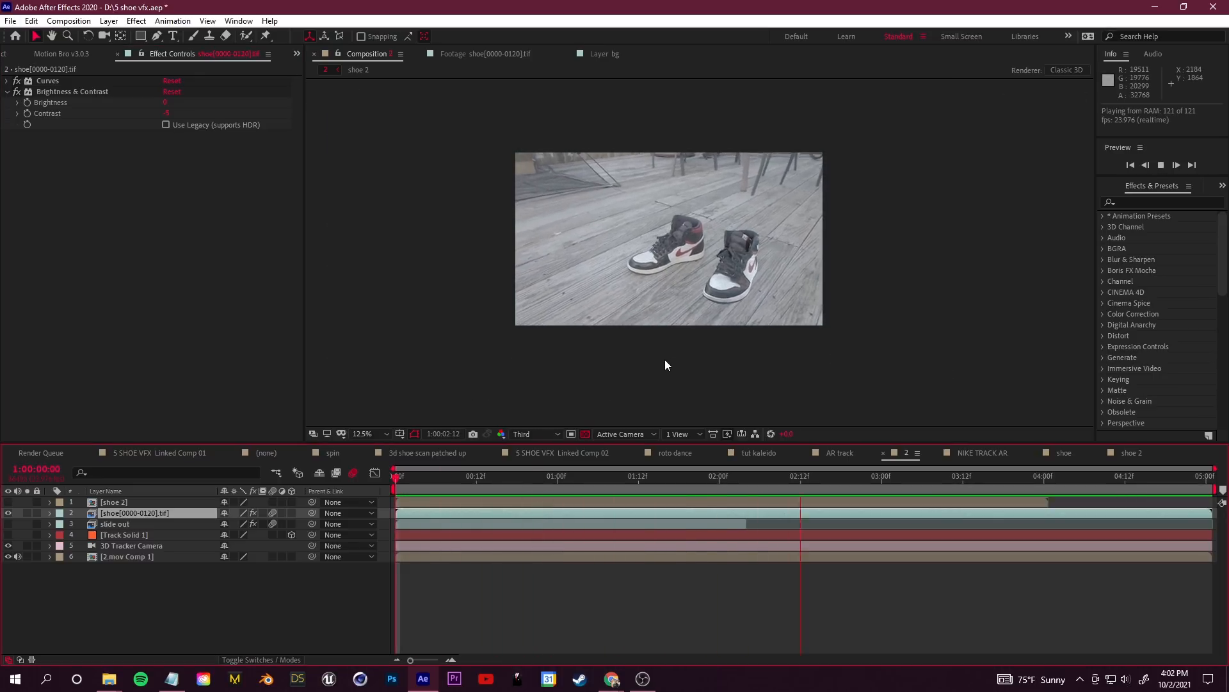
click(396, 485)
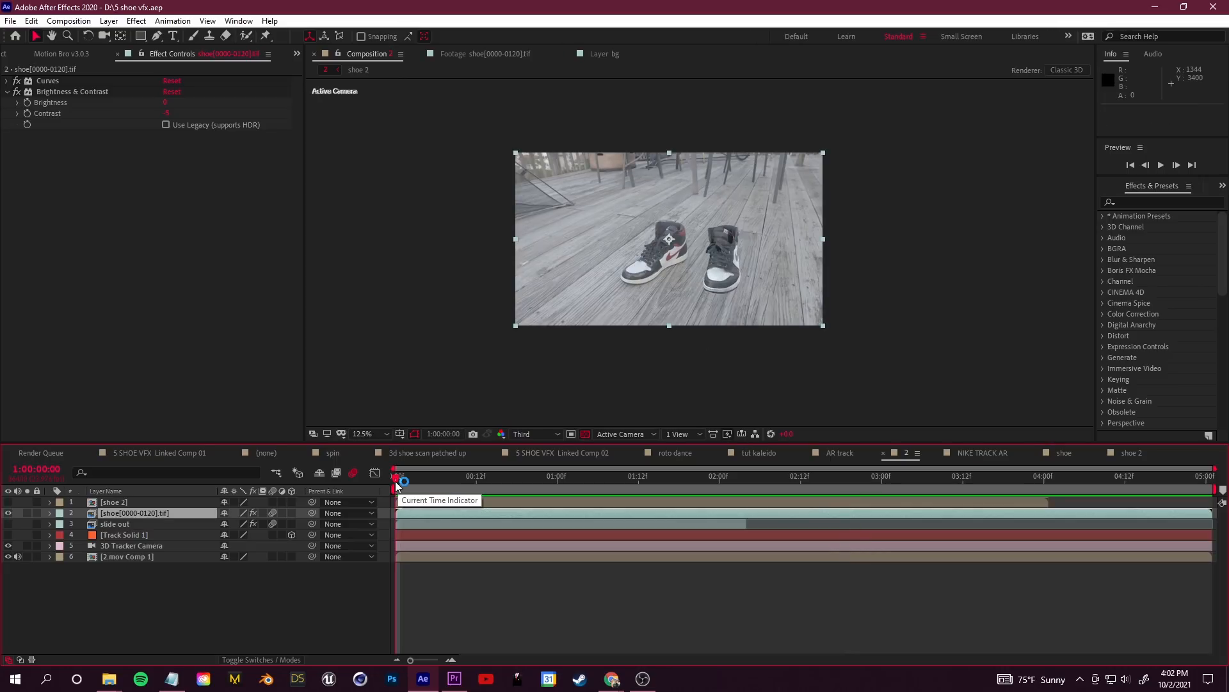